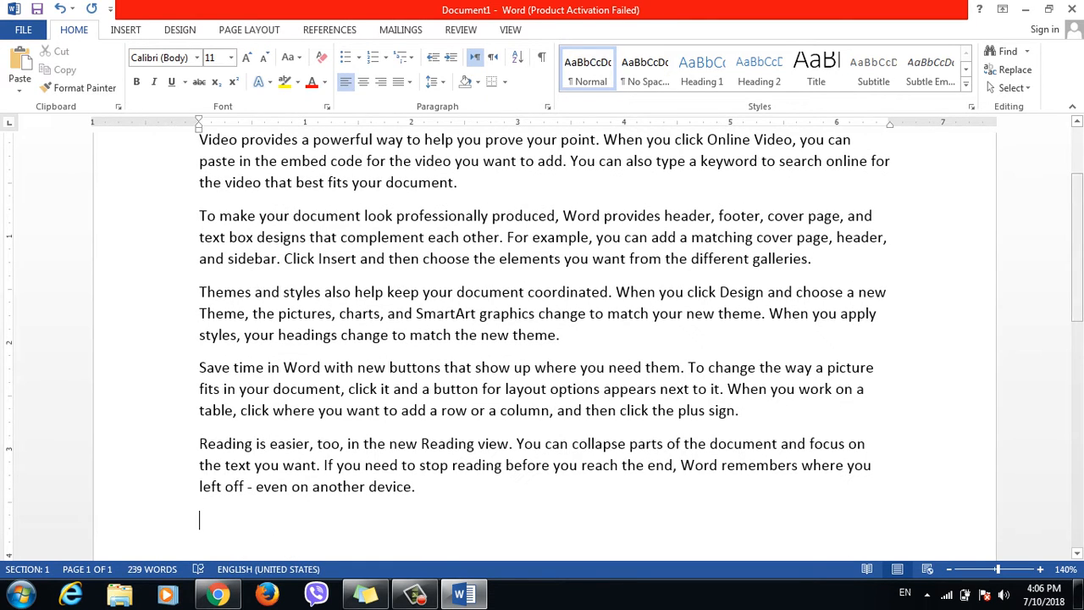
Place the cursor at the start of the first paragraph and choose Field as the Go To target
drag(1077, 247, 1077, 201)
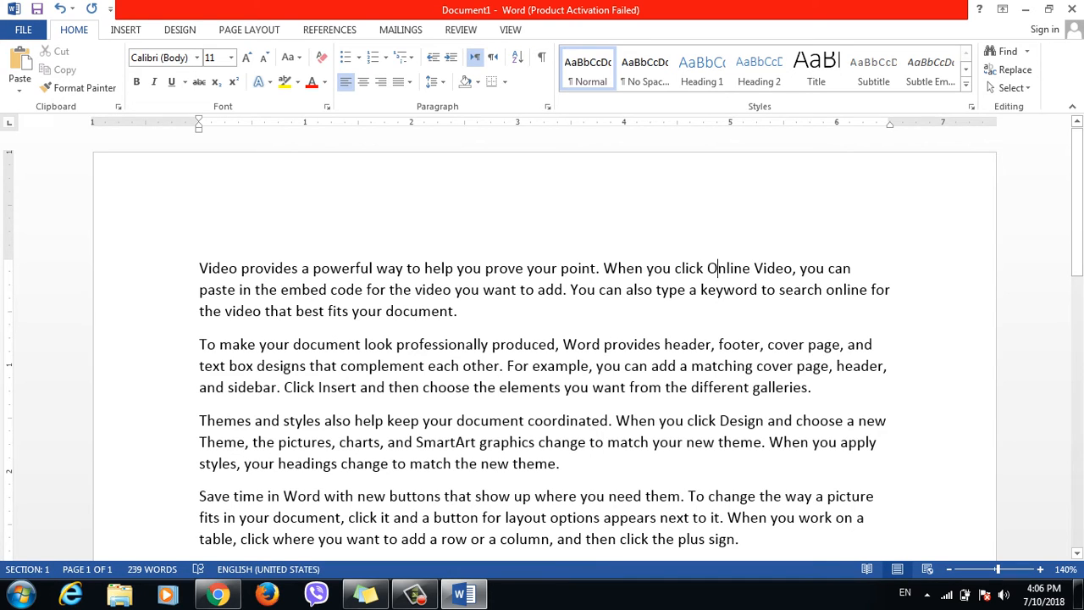
click(200, 268)
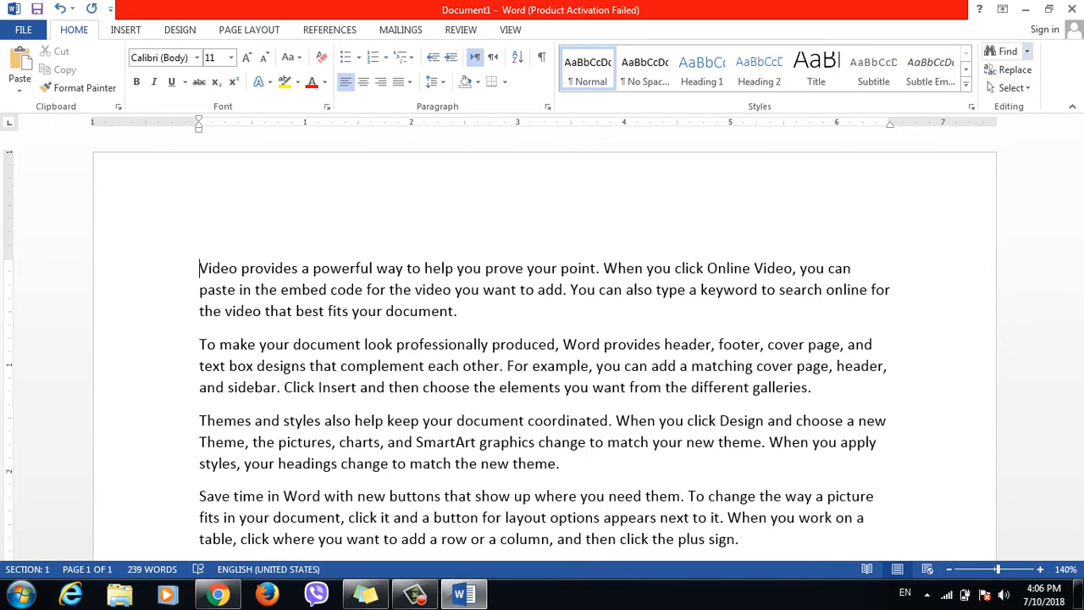
click(1027, 51)
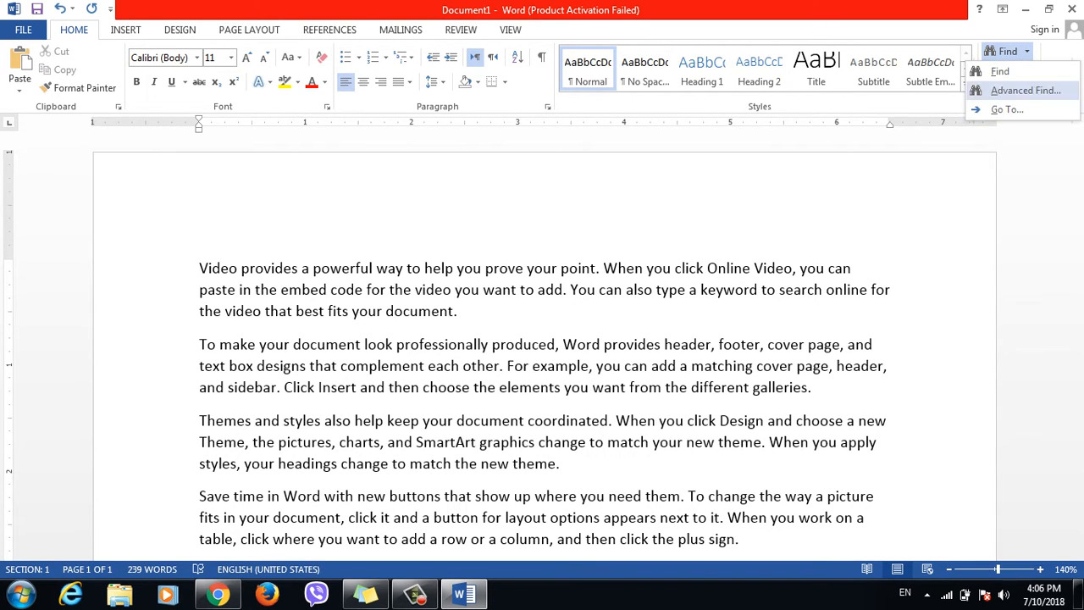
click(1007, 110)
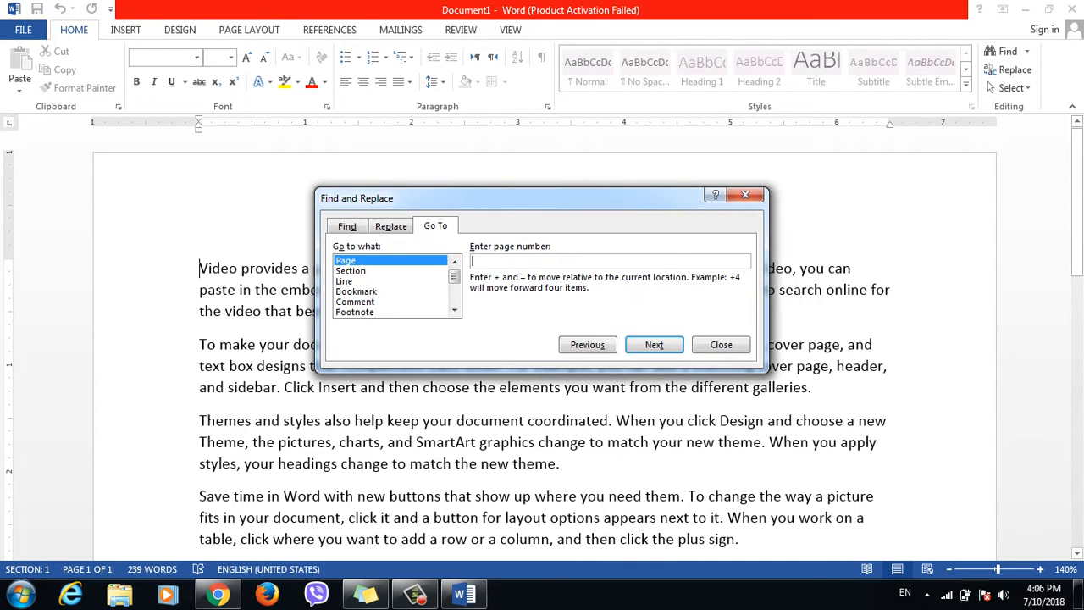
click(454, 311)
click(455, 310)
click(455, 311)
click(454, 311)
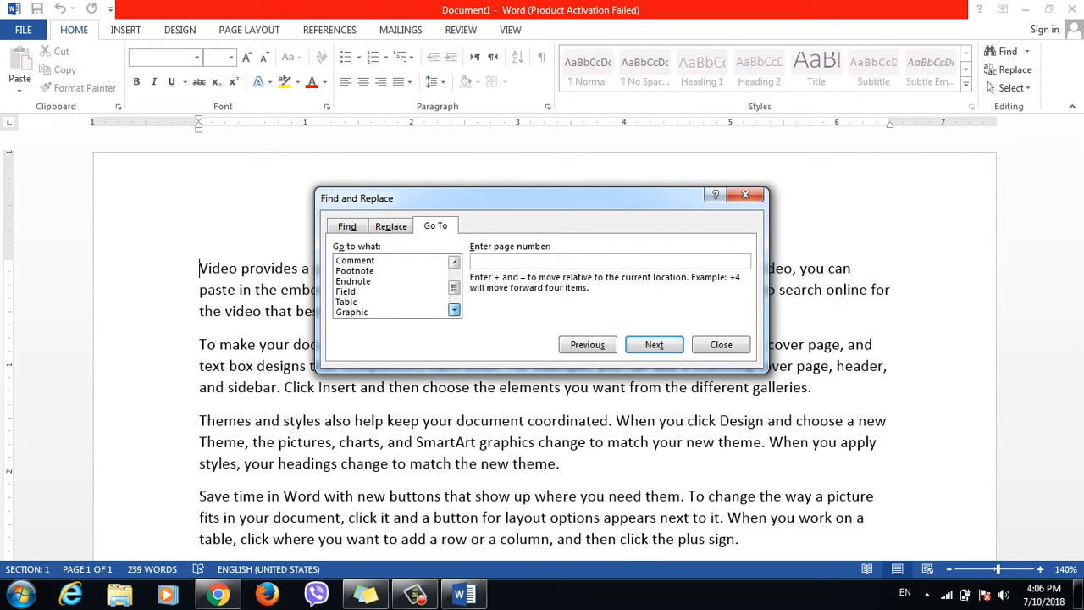
click(354, 282)
click(347, 291)
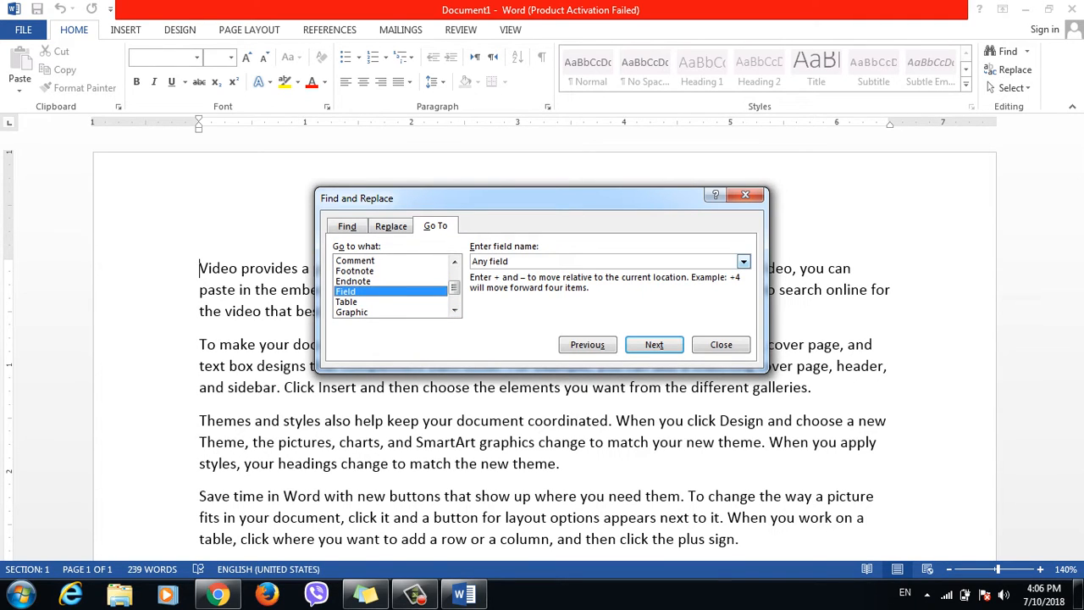
Examine the field names offered in Go To, dismissing the Internet Download Manager alert and moving the dialog slightly
click(744, 262)
click(743, 262)
click(743, 261)
click(744, 262)
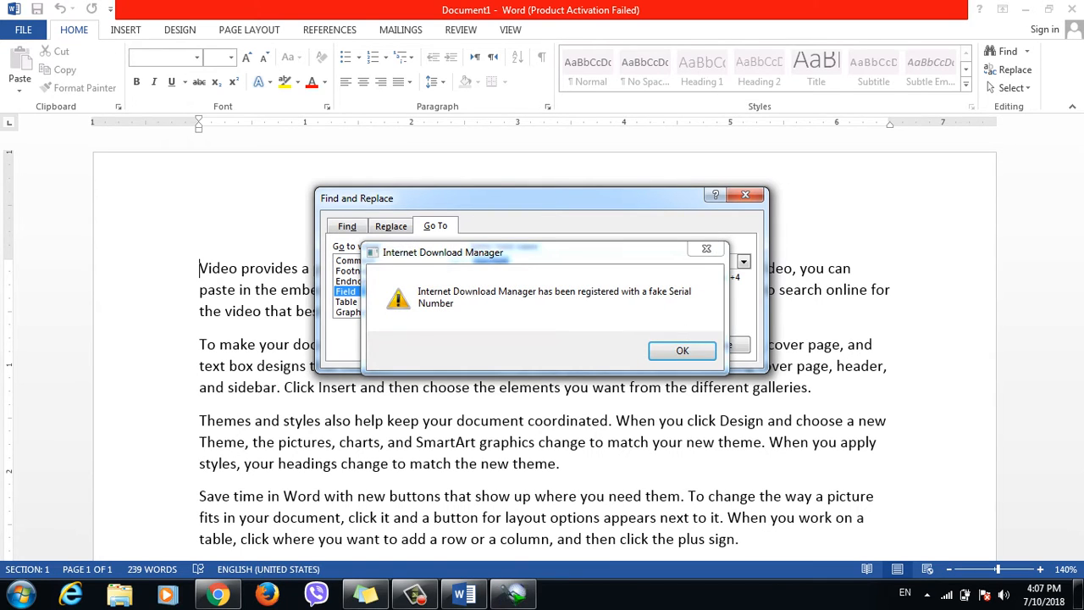
click(706, 249)
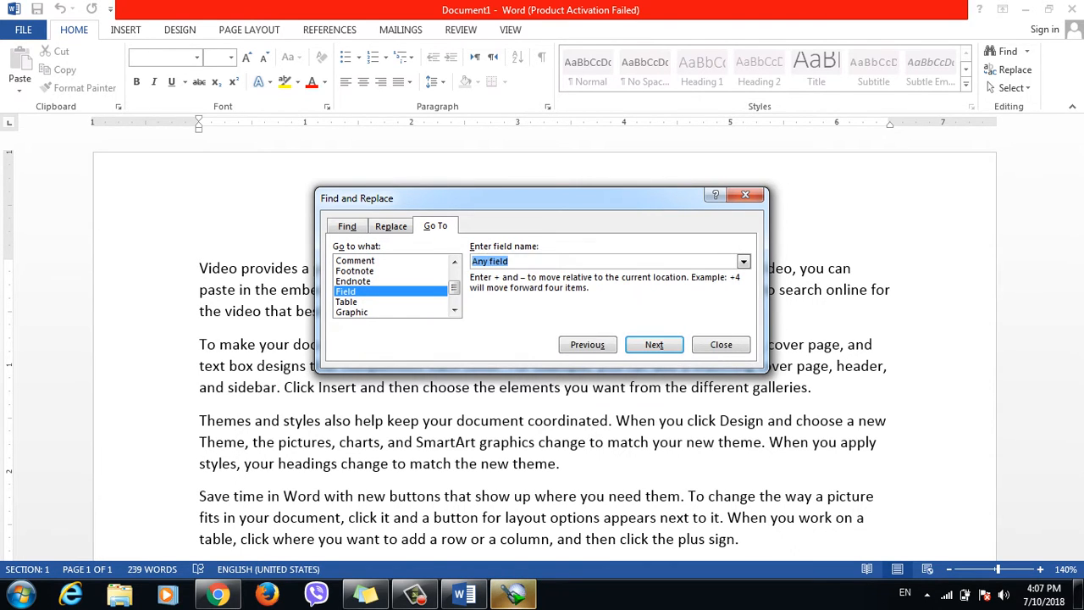
drag(592, 197, 610, 181)
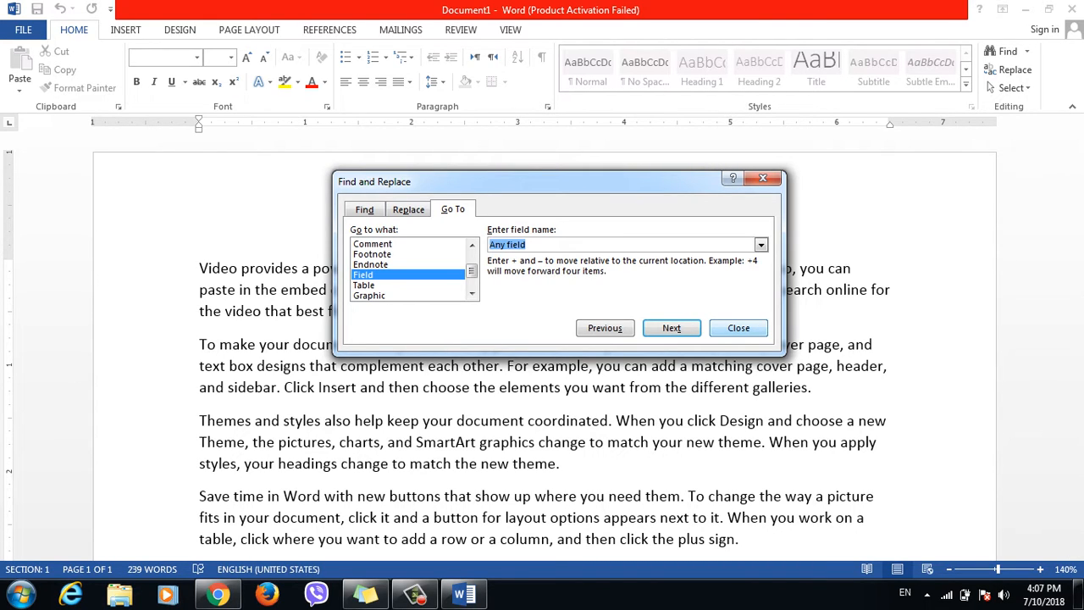
Close the Find and Replace dialog and delete all the text in the document
key(Escape)
key(ctrl+a)
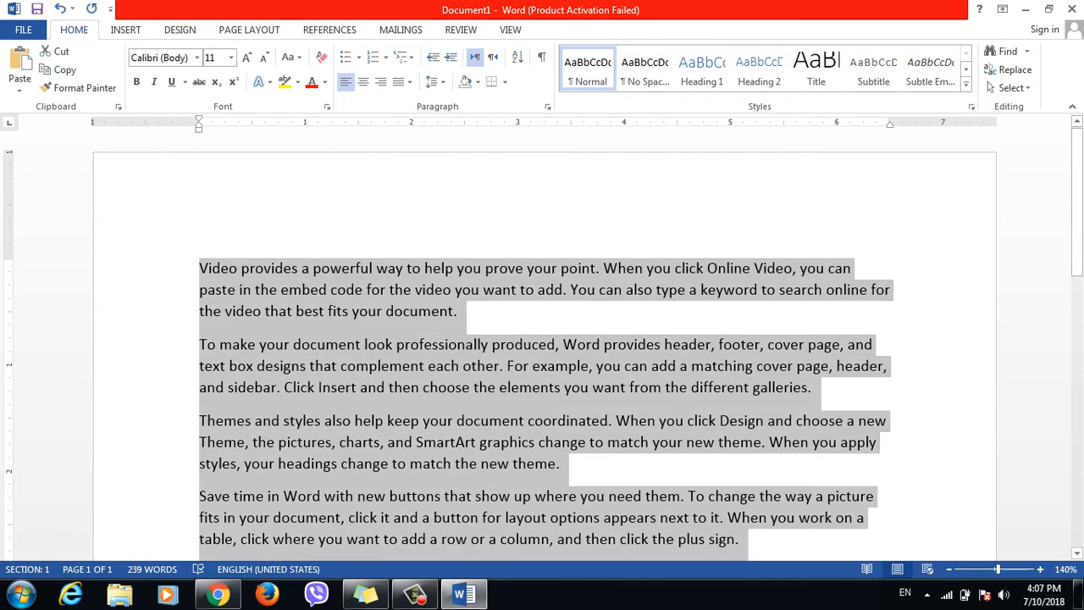
key(Delete)
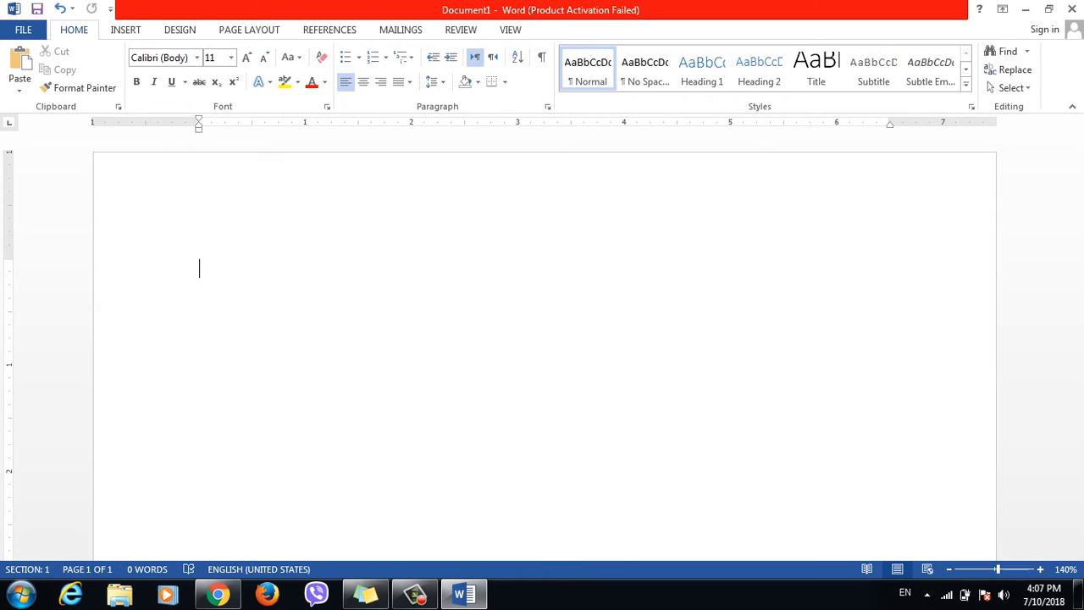
Examine the object types that can be created in the Object dialog, and leave it without inserting anything
click(126, 30)
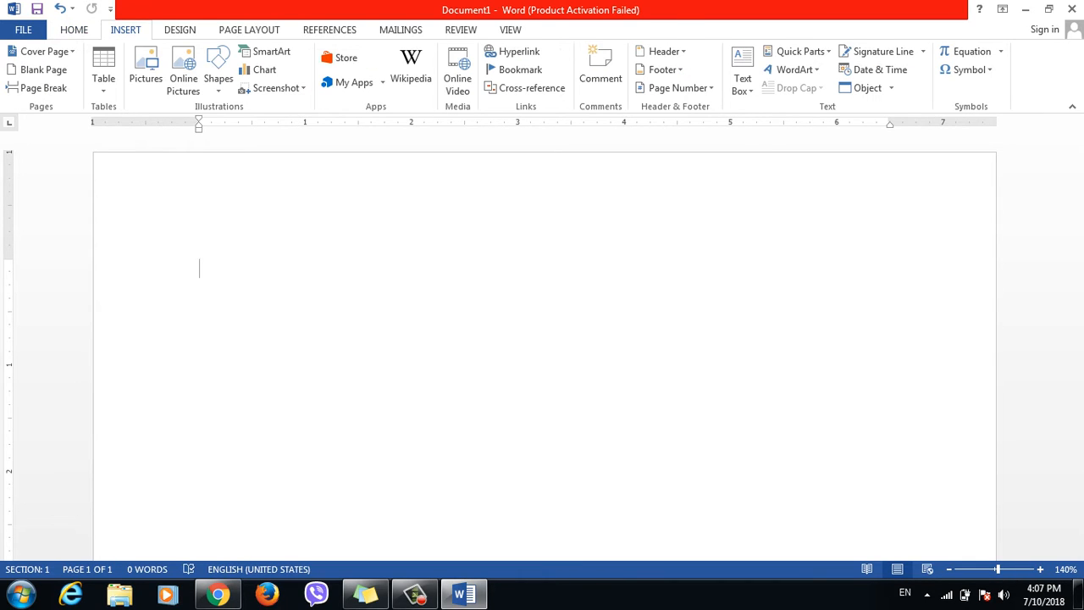
click(579, 125)
click(891, 88)
click(879, 107)
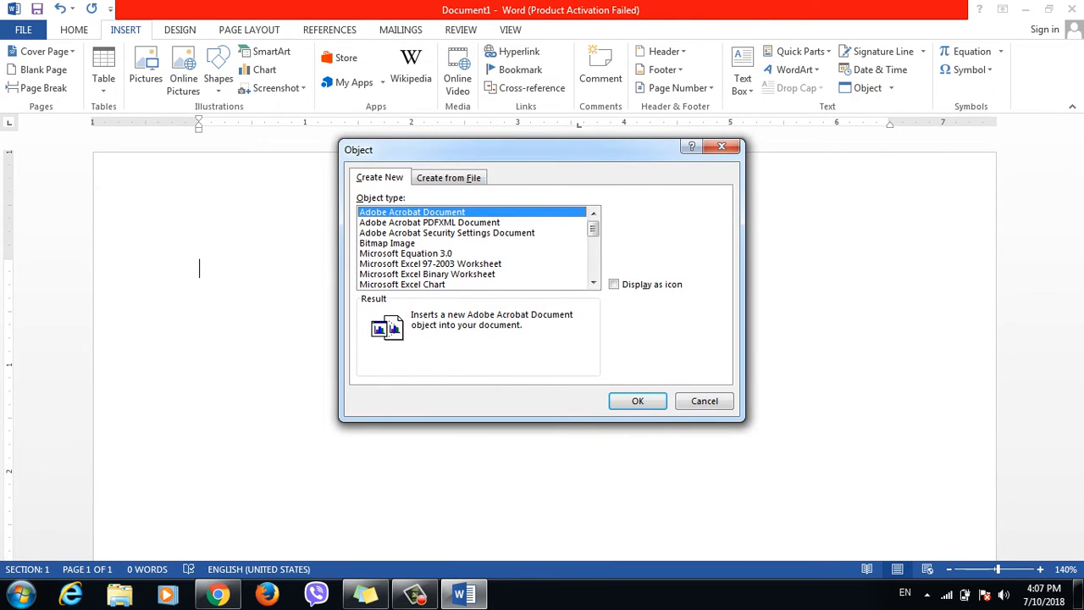
click(592, 282)
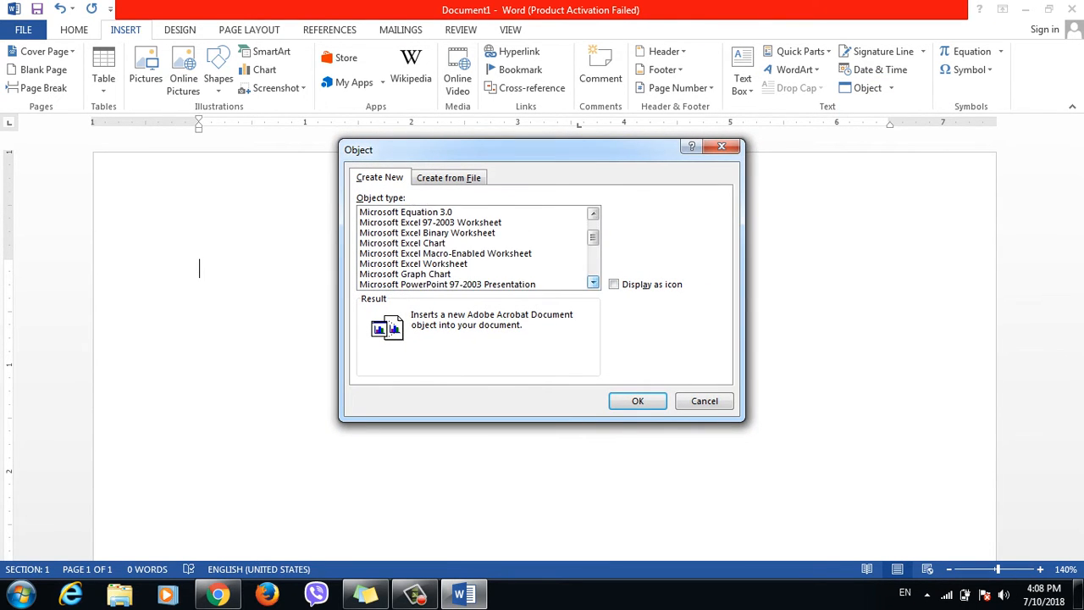
click(592, 283)
click(593, 283)
click(593, 283)
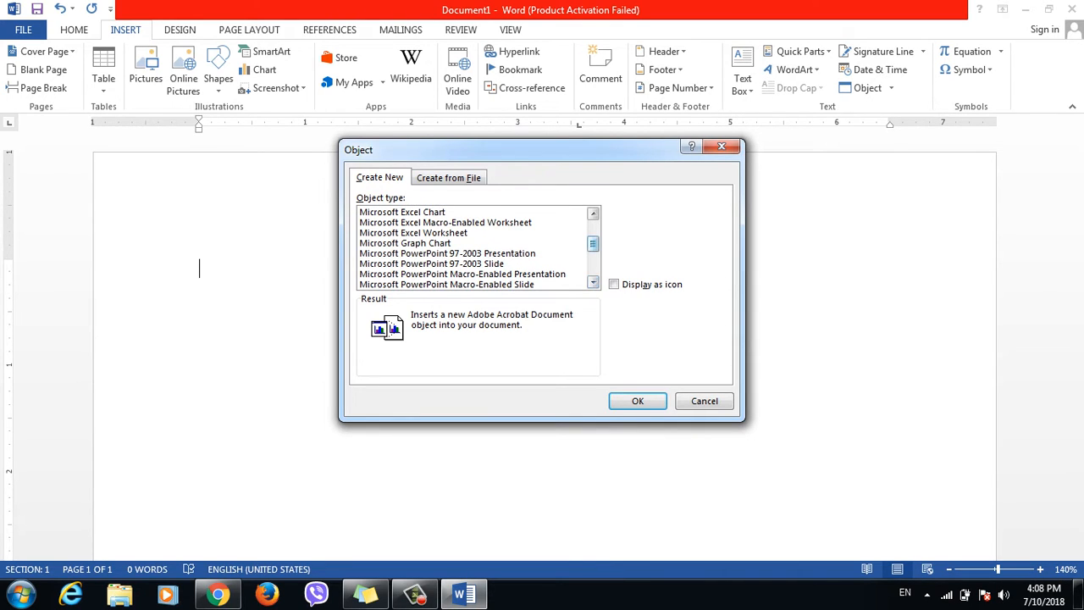
drag(592, 244, 593, 229)
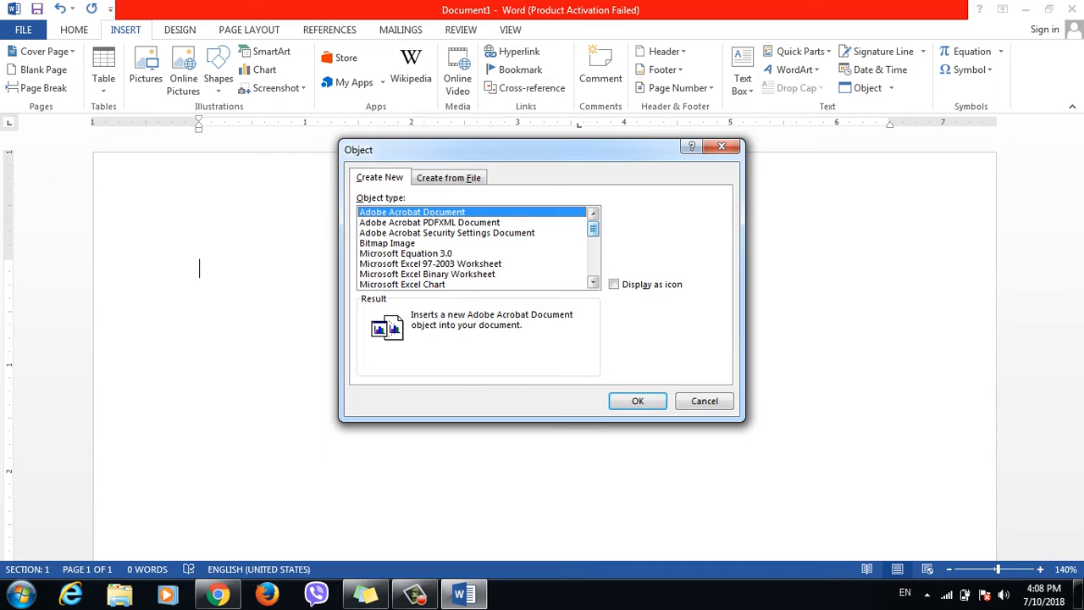
click(705, 402)
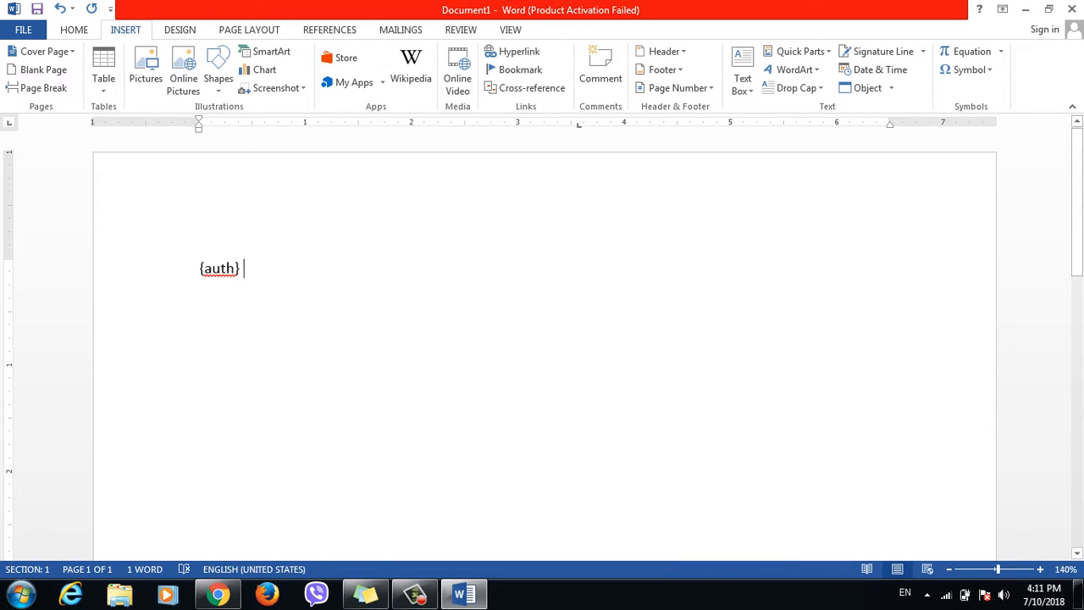
Delete the {auth} text so that the page is blank
key(Return)
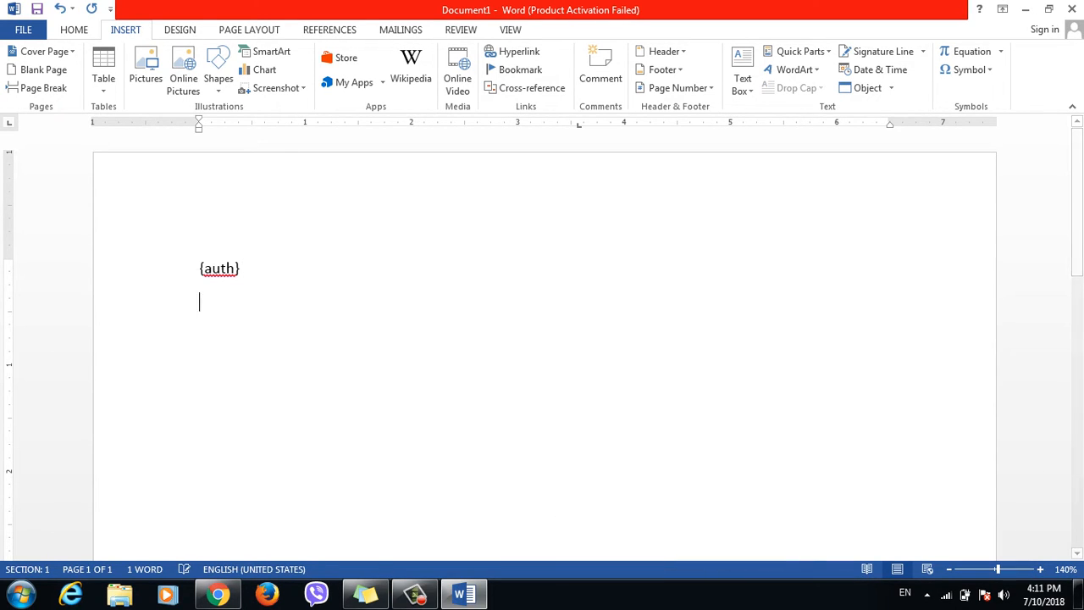
key(BackSpace)
key(BackSpace)
key(BackSpace)
key(BackSpace)
key(BackSpace)
key(BackSpace)
key(BackSpace)
key(BackSpace)
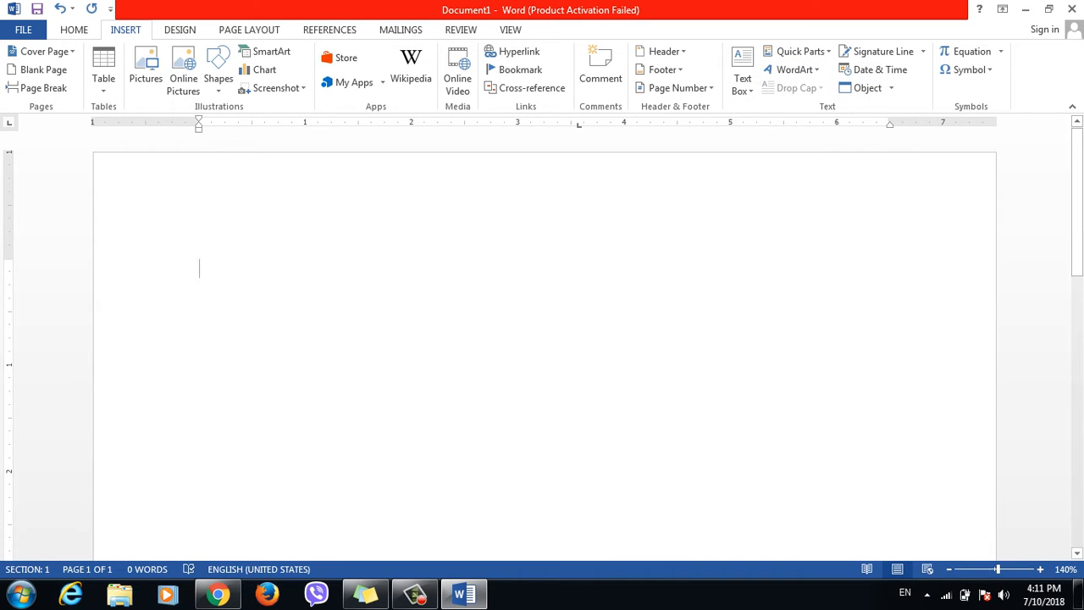
Examine the list of field names for the Field target in Go To, and close the dialog
key(ctrl+g)
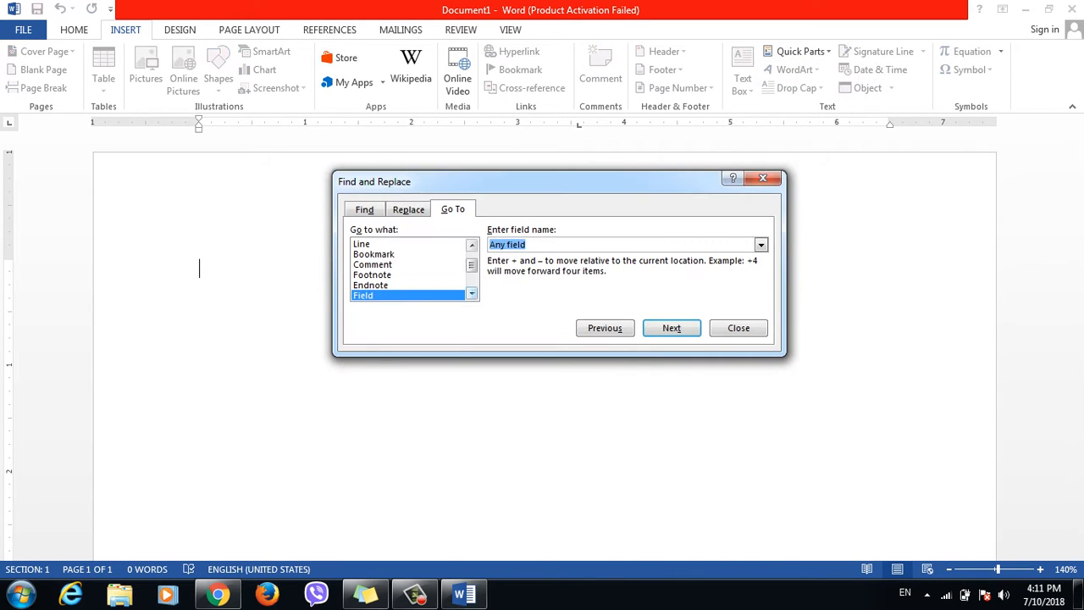
click(471, 293)
click(372, 286)
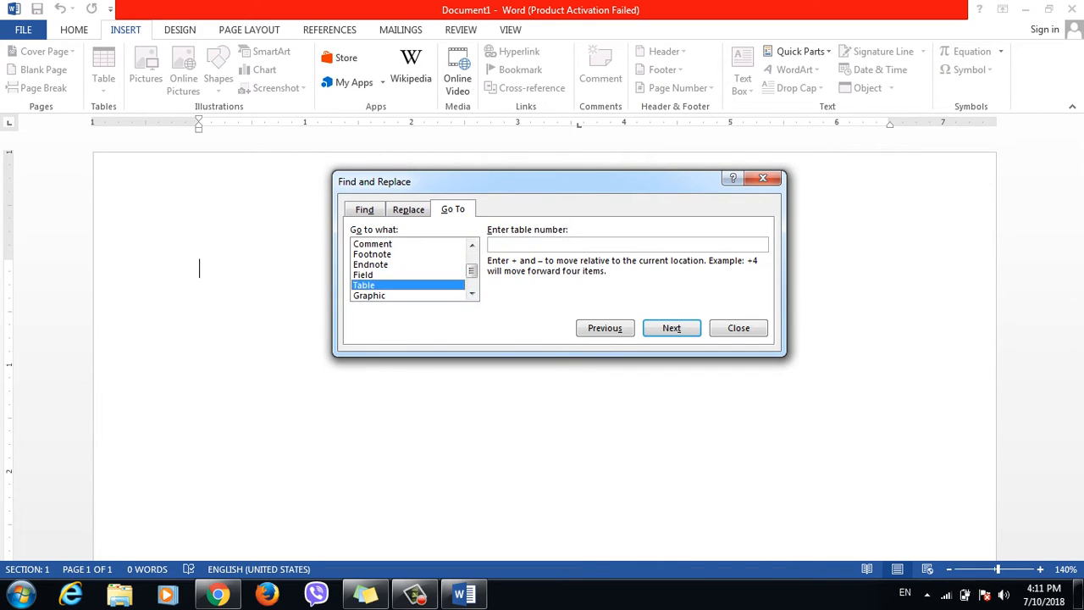
click(372, 276)
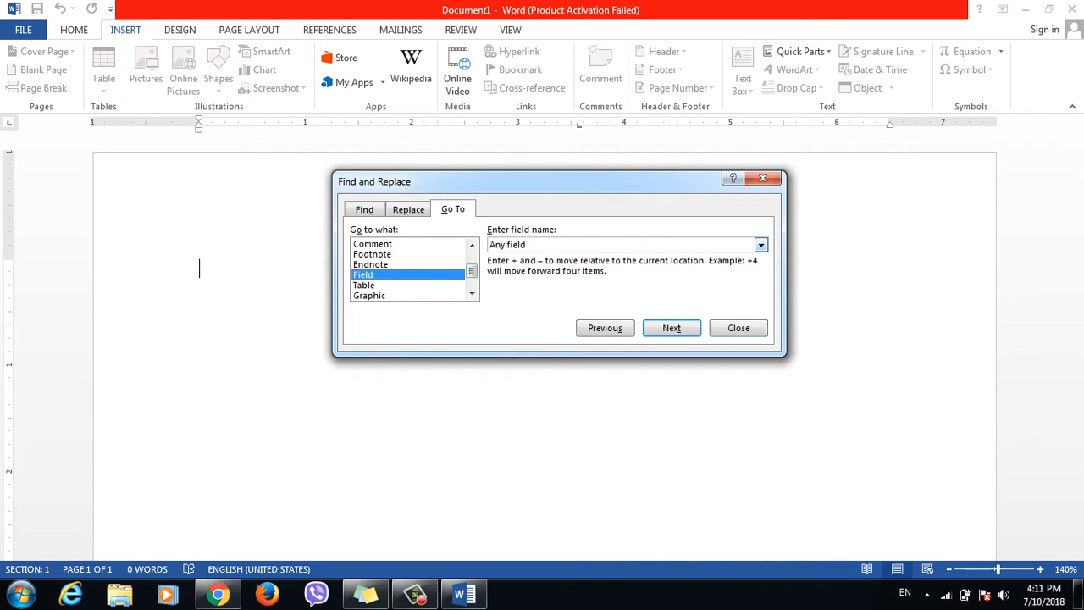
click(762, 245)
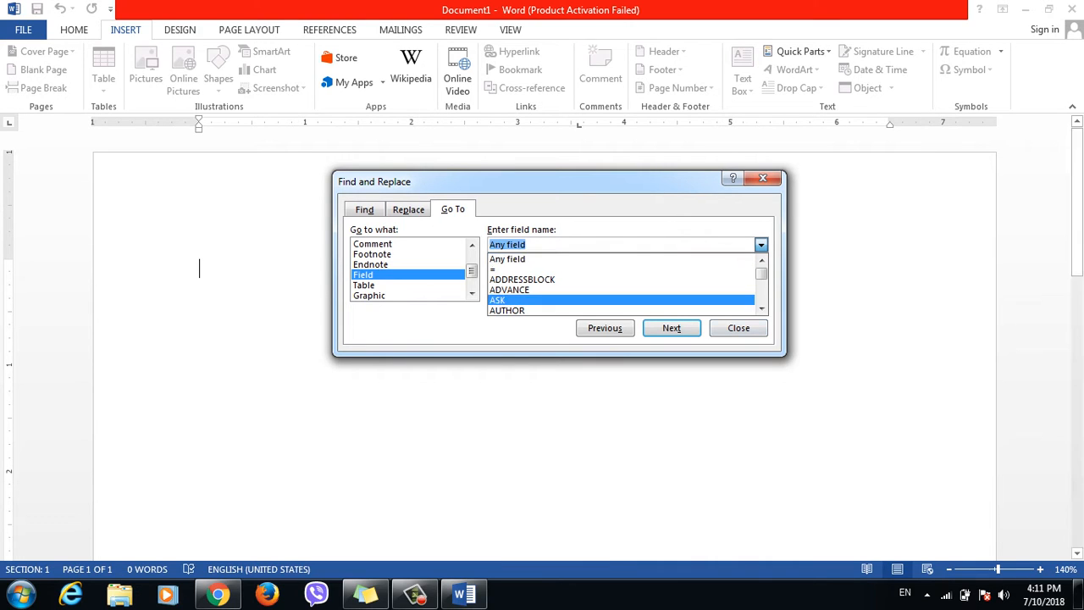
key(Escape)
key(Escape)
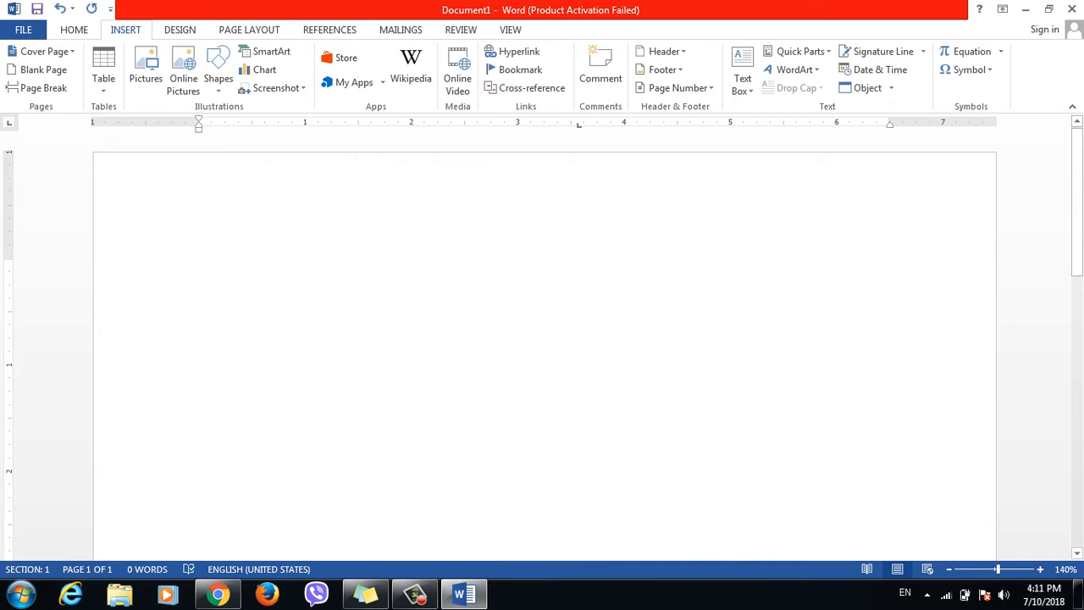
text({})
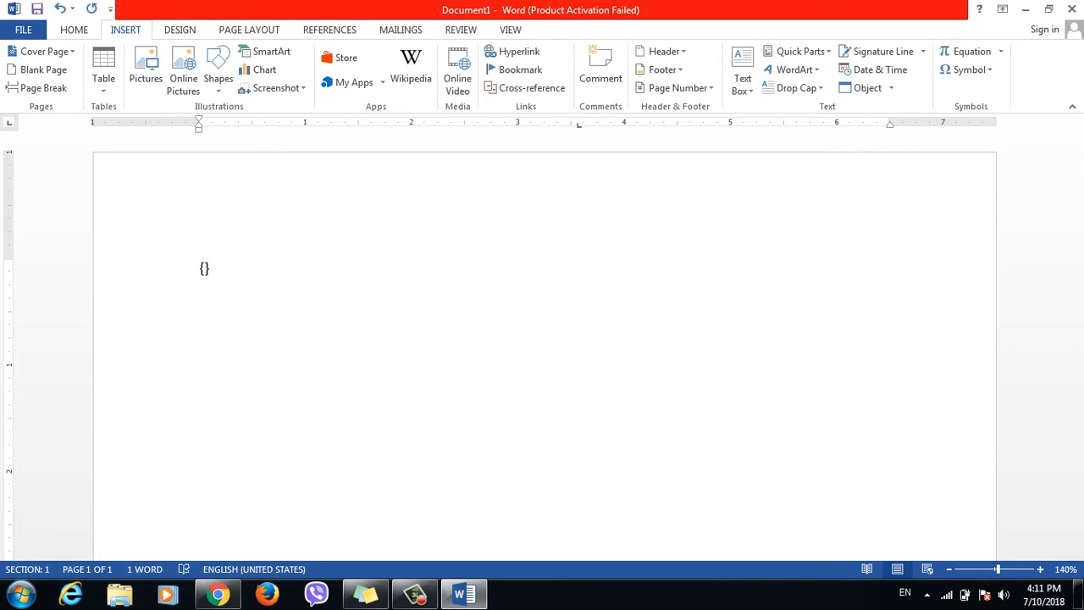
key(BackSpace)
key(BackSpace)
Generate sample paragraphs on the blank page with =rand()
text(=rand())
key(Return)
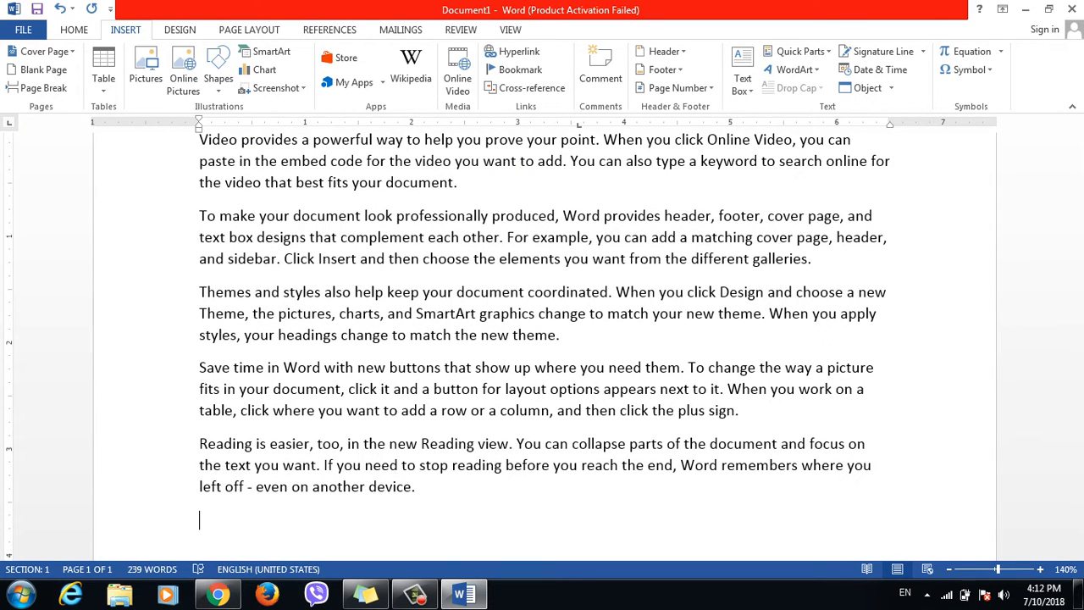
Add the text {auth} on a new line above the first sample paragraph
key(Up)
key(Up)
key(Up)
key(Up)
key(Up)
key(Up)
key(Up)
key(Up)
key(Up)
key(Up)
key(Up)
key(Up)
key(Up)
key(Up)
key(Up)
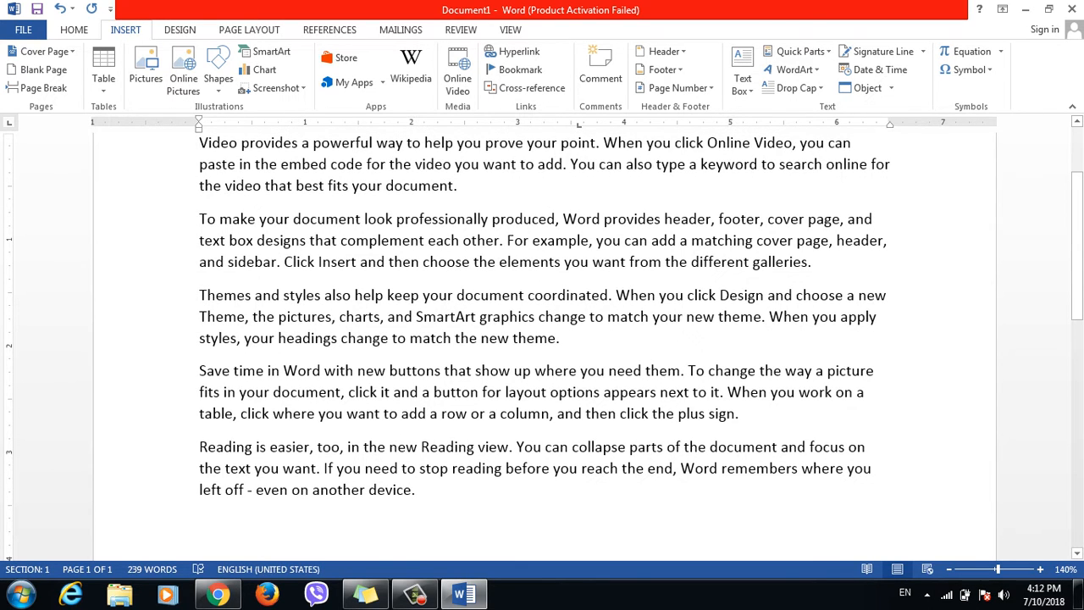
key(Return)
key(Up)
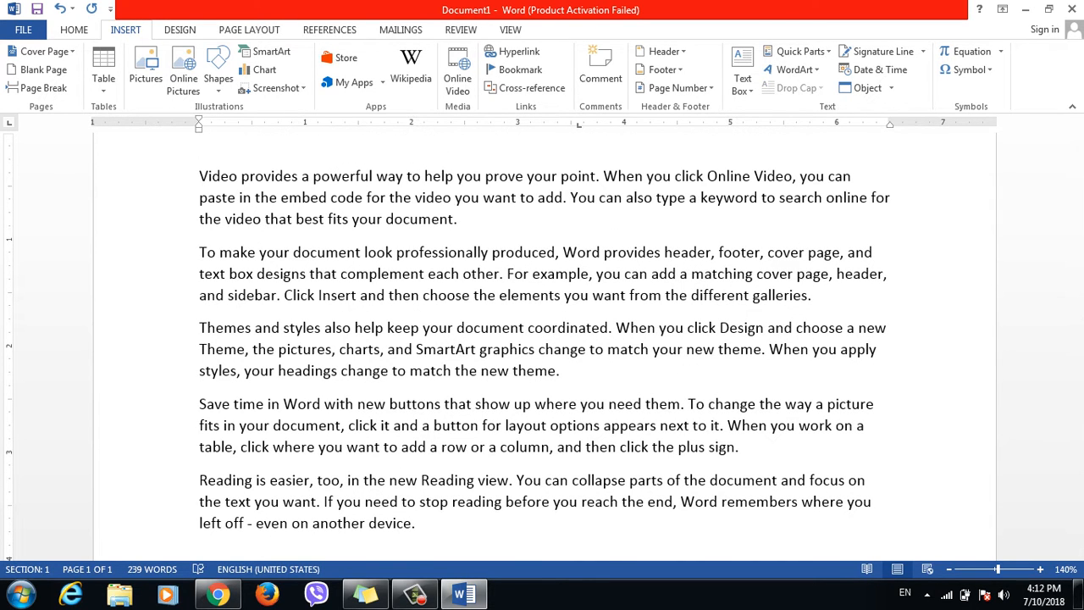
text({autho)
key(BackSpace)
text(})
key(Return)
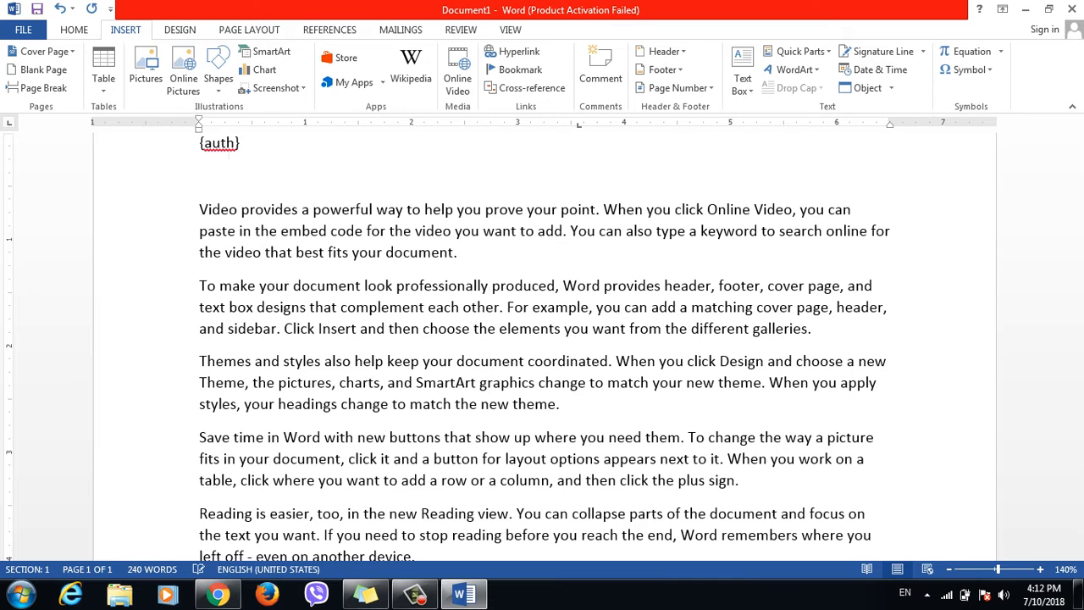
Delete the {auth} text above the sample paragraphs
key(Left)
key(BackSpace)
key(BackSpace)
key(BackSpace)
key(BackSpace)
key(BackSpace)
key(BackSpace)
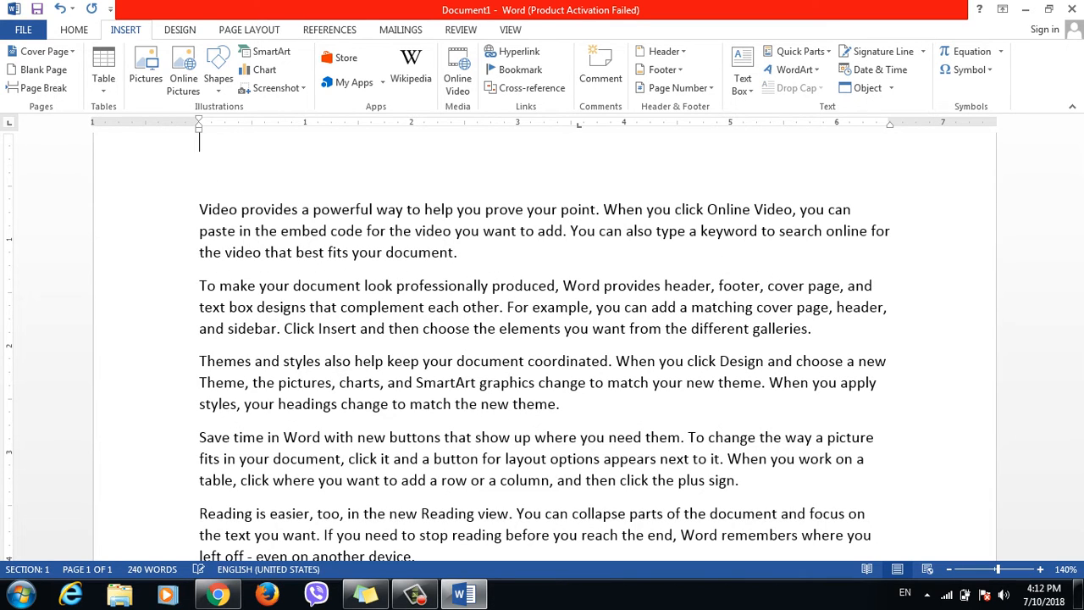
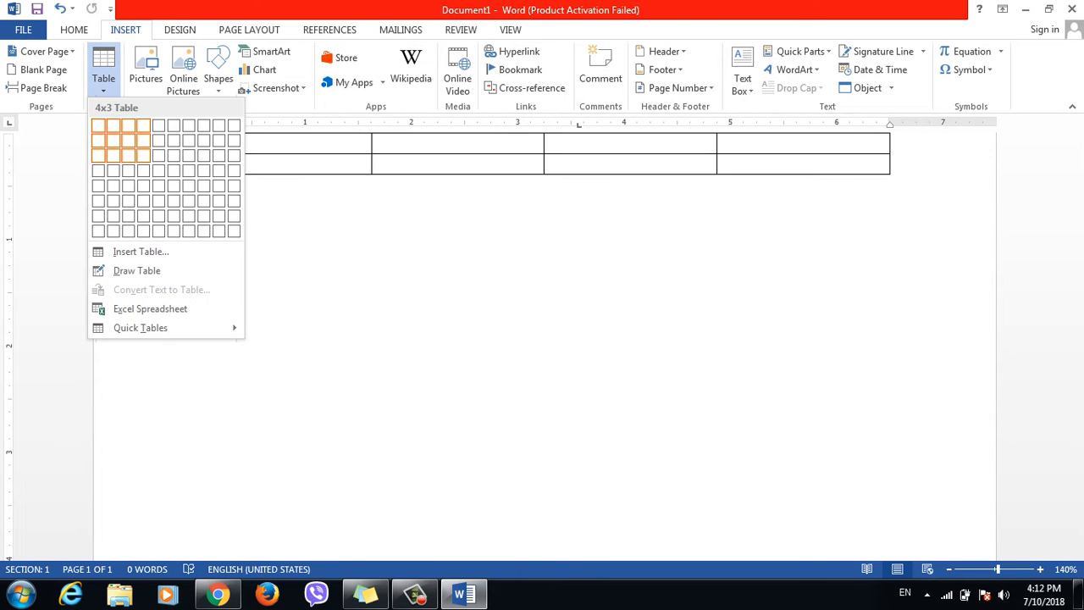
Insert a table with 5 columns and 3 rows and fixed automatic column width on the blank page
click(141, 251)
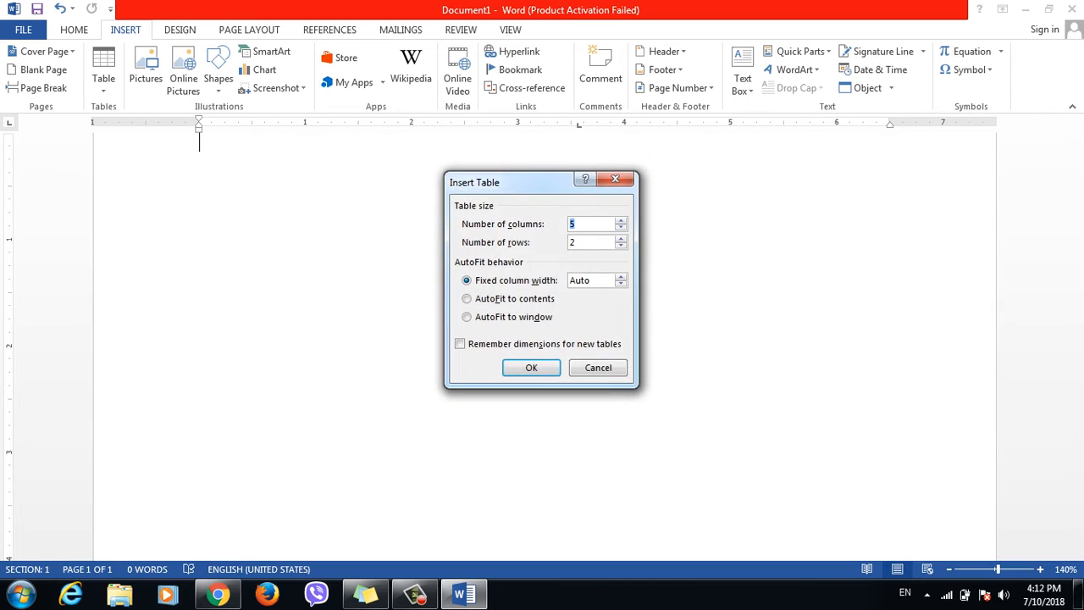
key(Tab)
text(3)
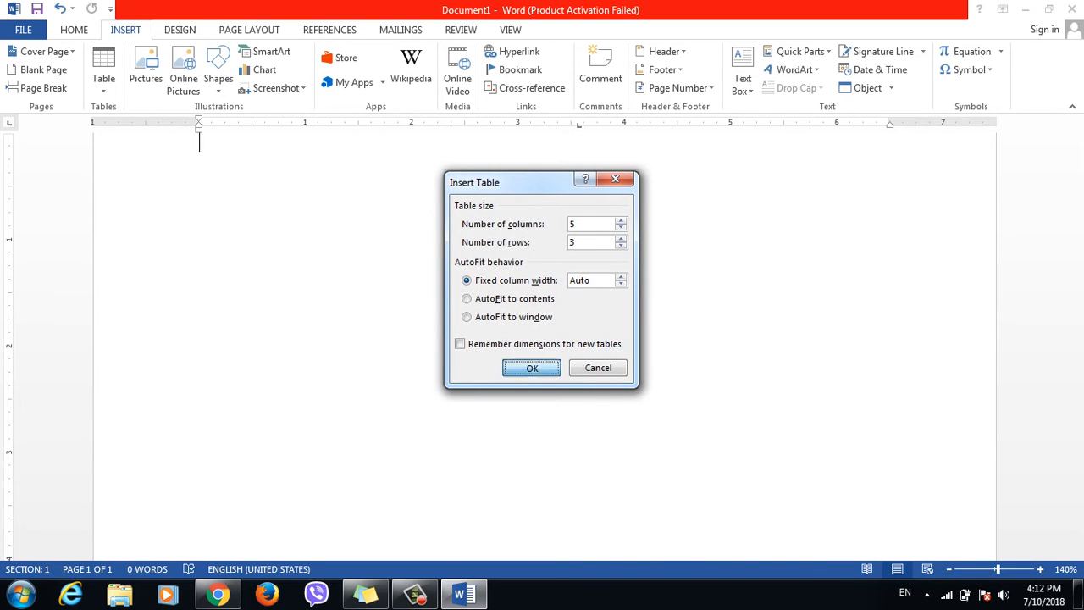
key(Return)
scroll(542, 225, up, 3)
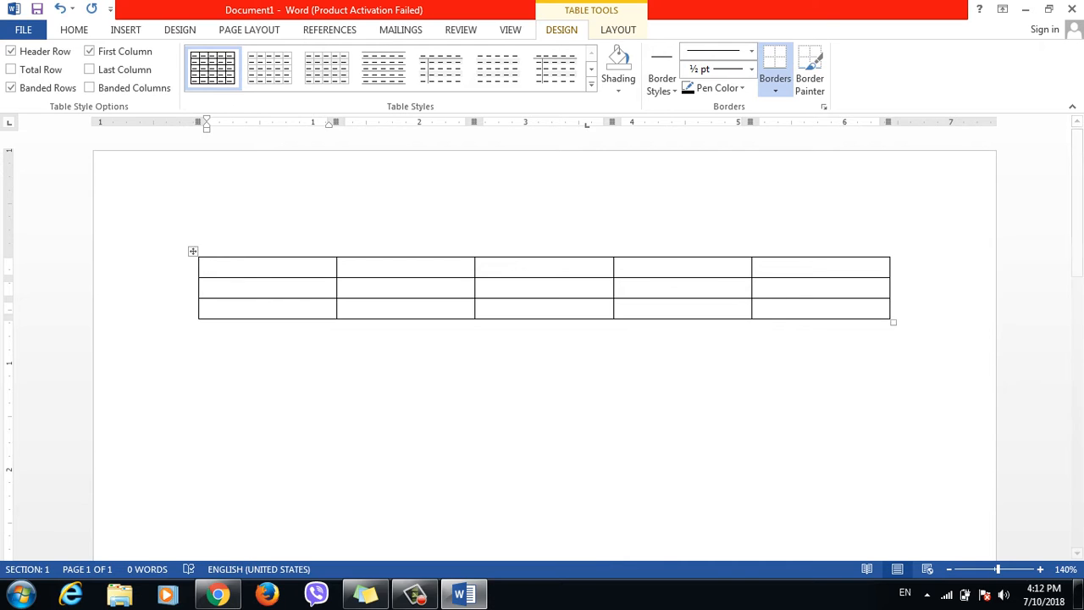
Set up AutoCaption to caption every inserted Microsoft Word Table with the label Table positioned above the item
click(329, 30)
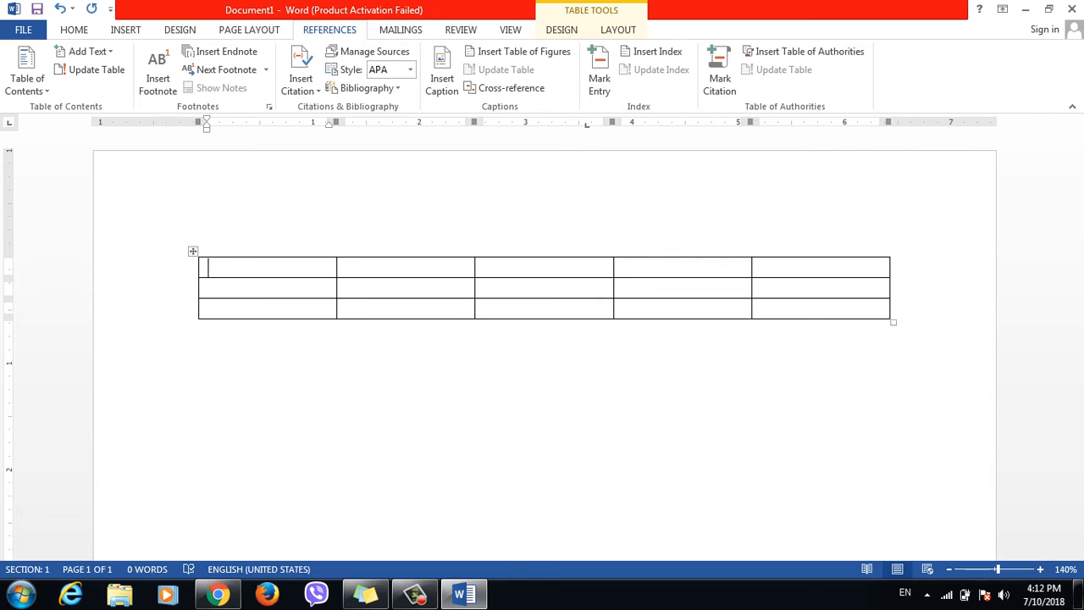
click(441, 76)
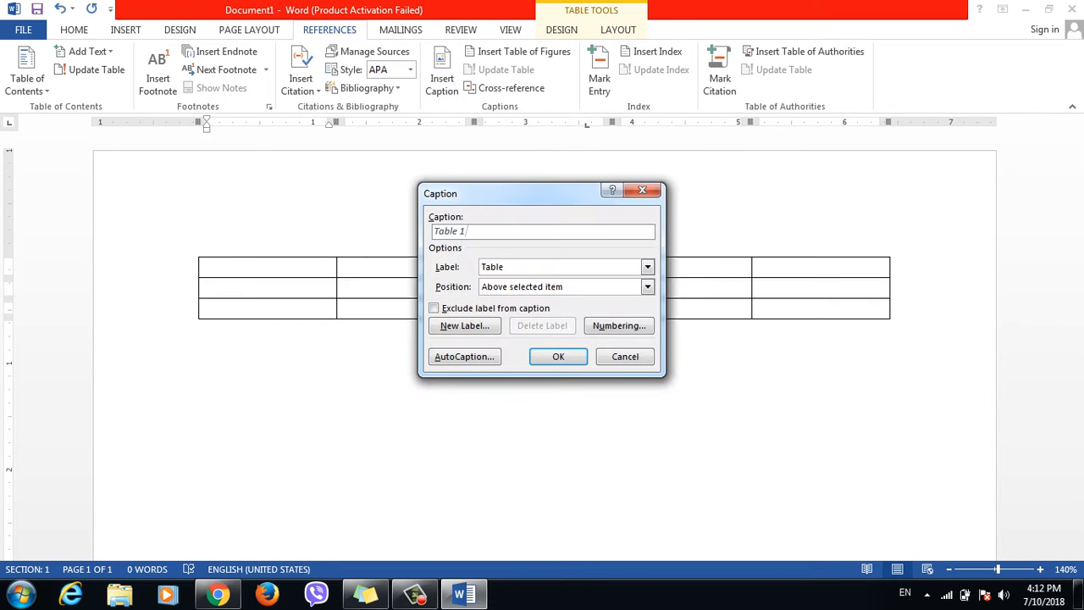
click(464, 356)
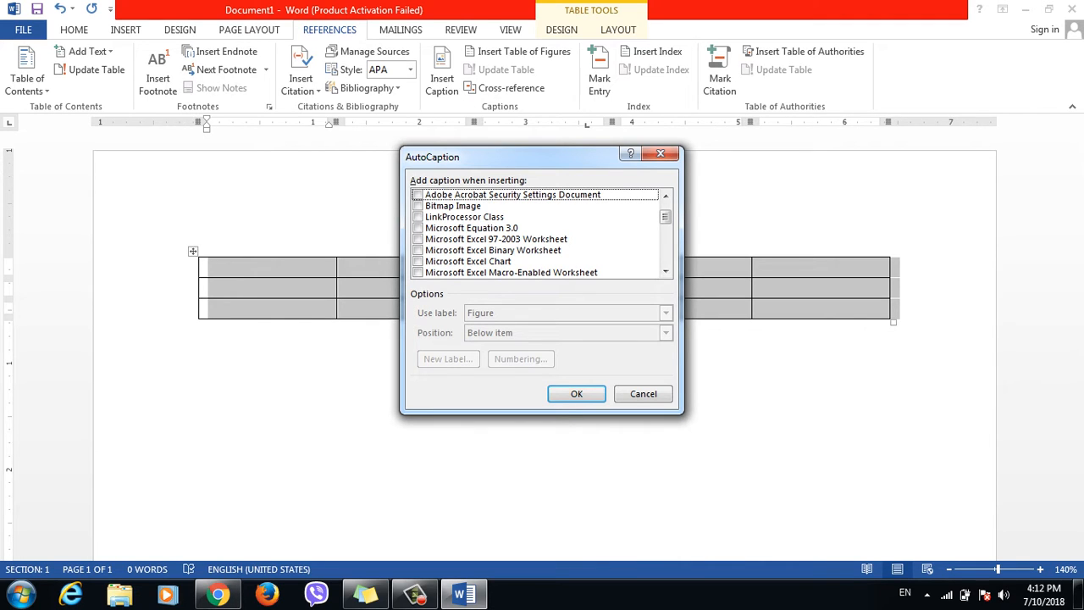
click(666, 271)
click(666, 271)
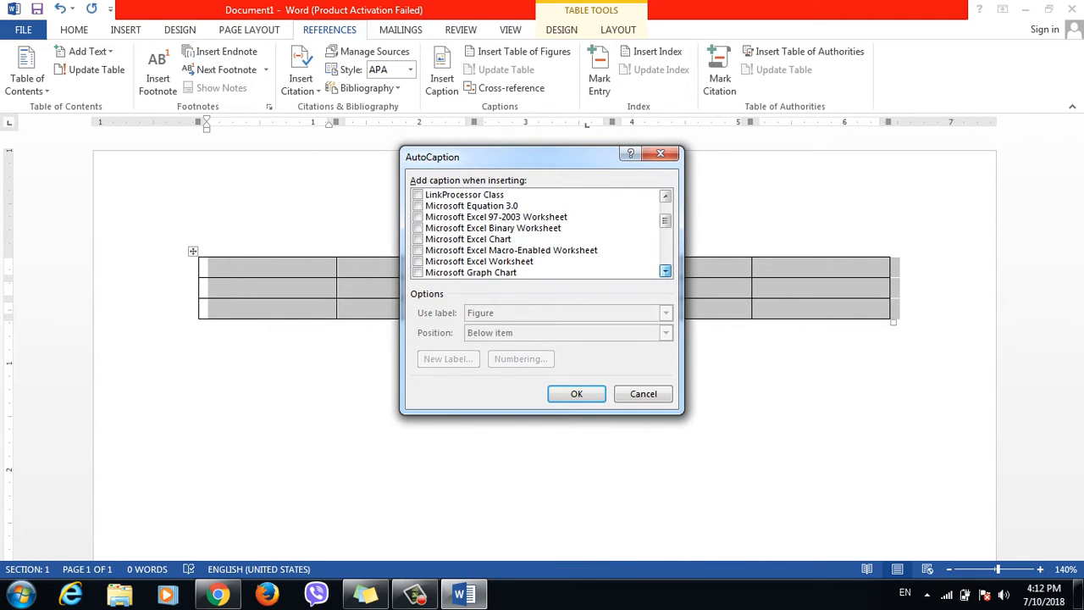
click(665, 271)
click(666, 271)
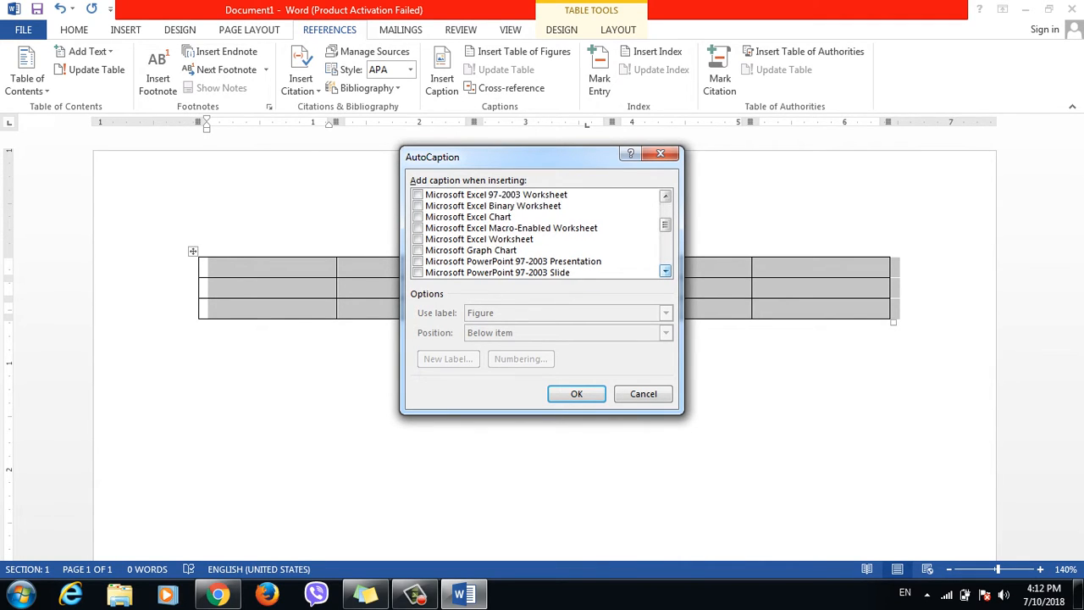
click(666, 271)
click(665, 271)
click(665, 271)
click(666, 271)
click(665, 271)
click(666, 271)
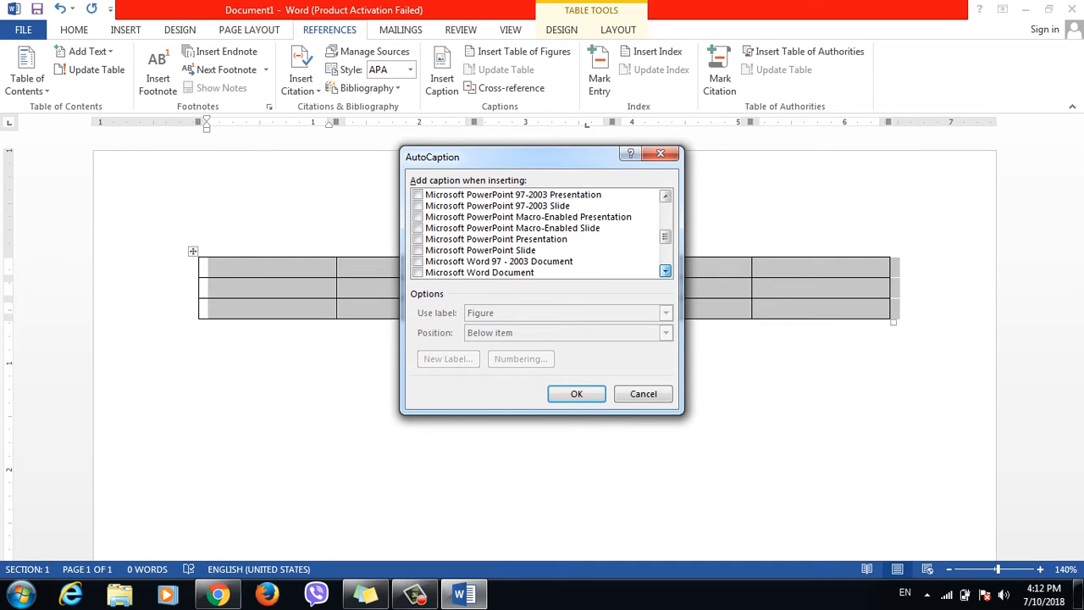
click(665, 271)
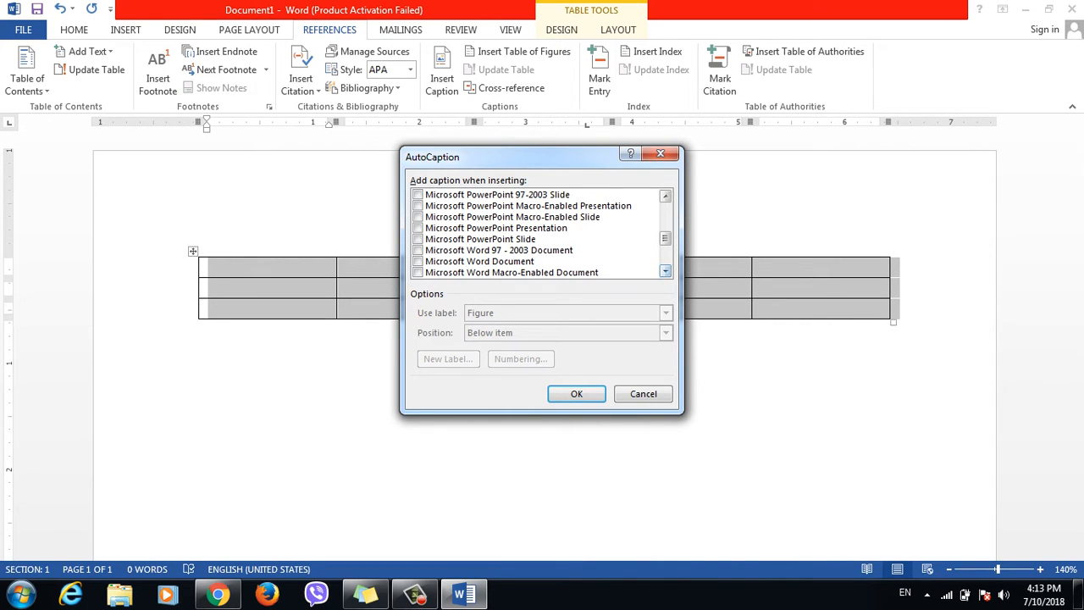
drag(666, 238, 665, 210)
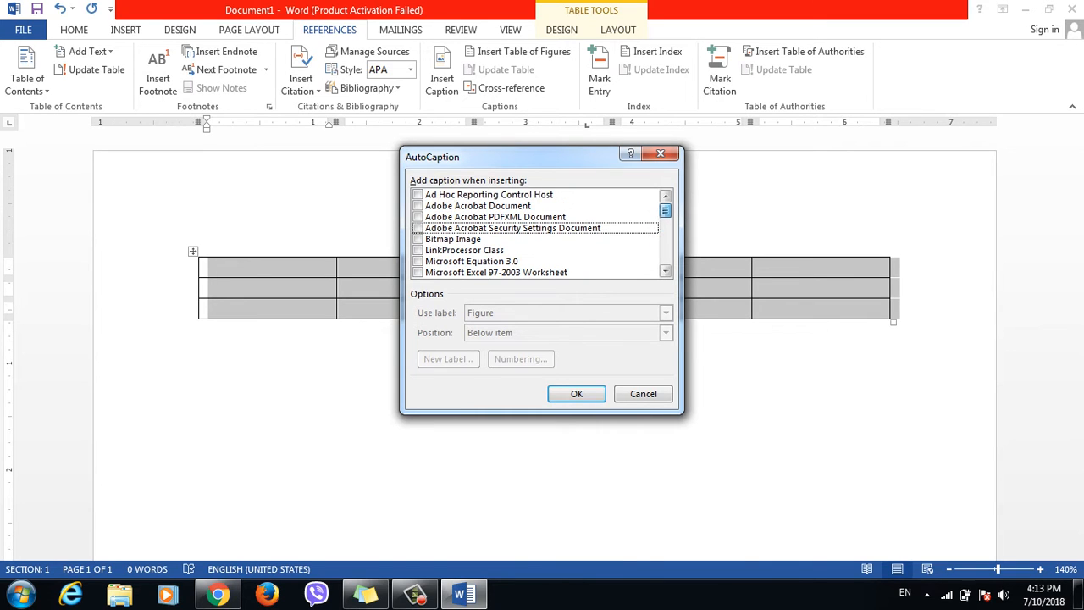
scroll(538, 233, down, 3)
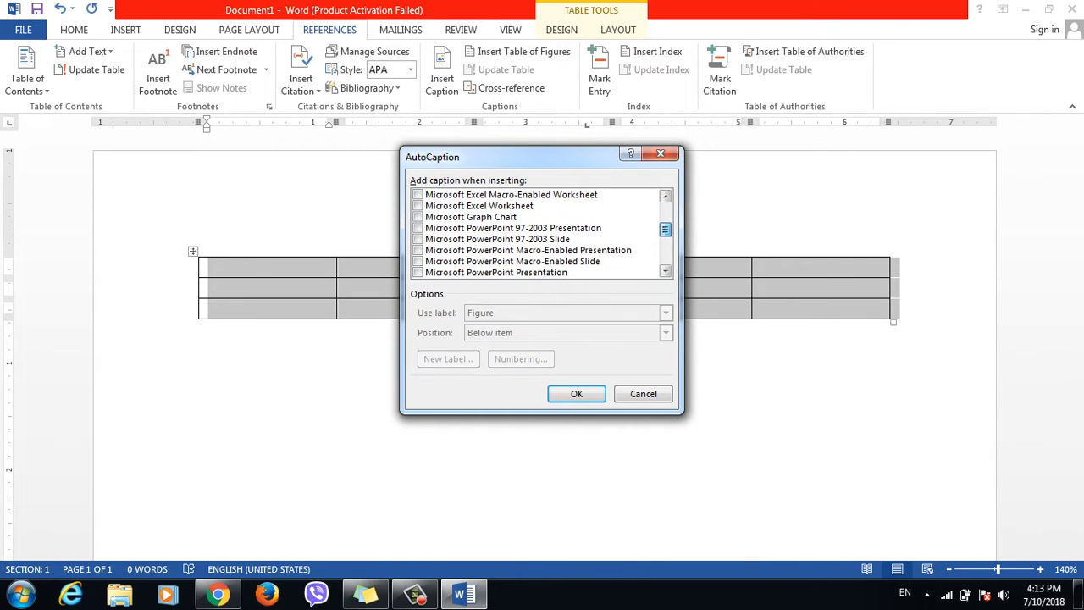
scroll(538, 233, down, 3)
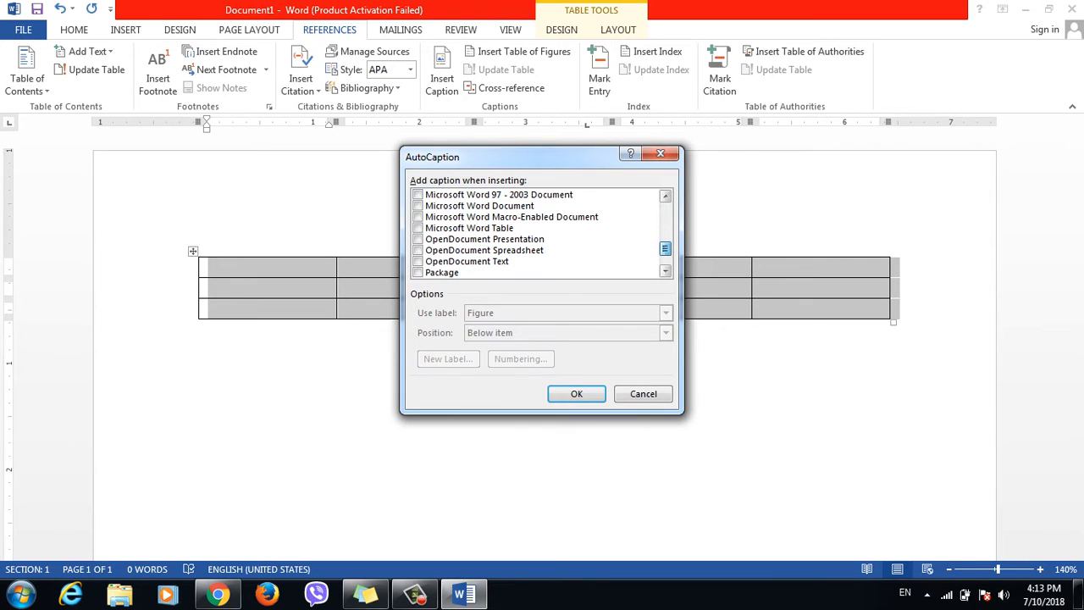
click(418, 228)
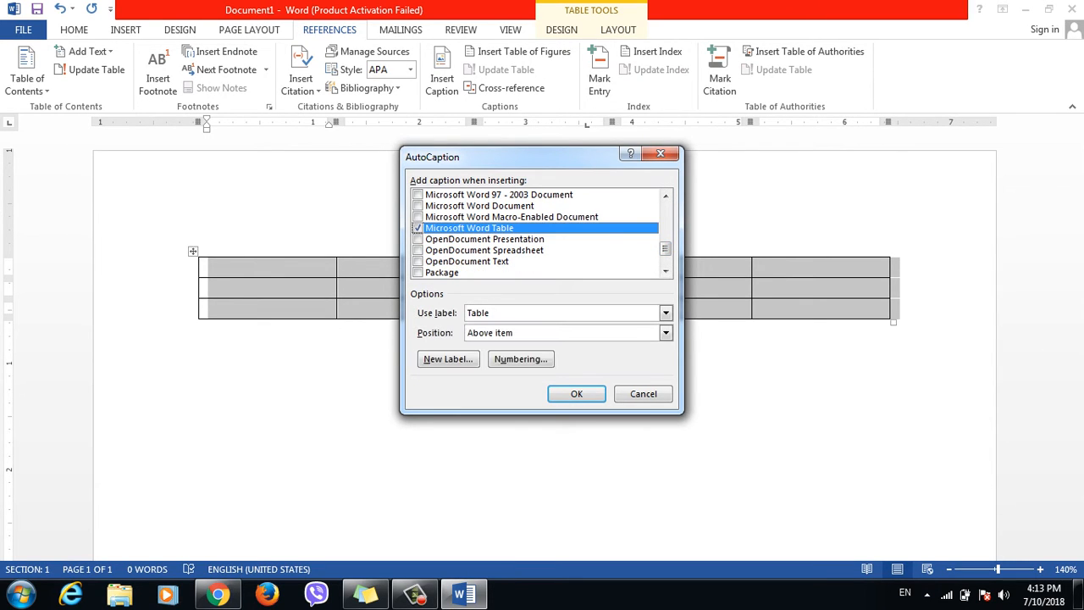
click(576, 393)
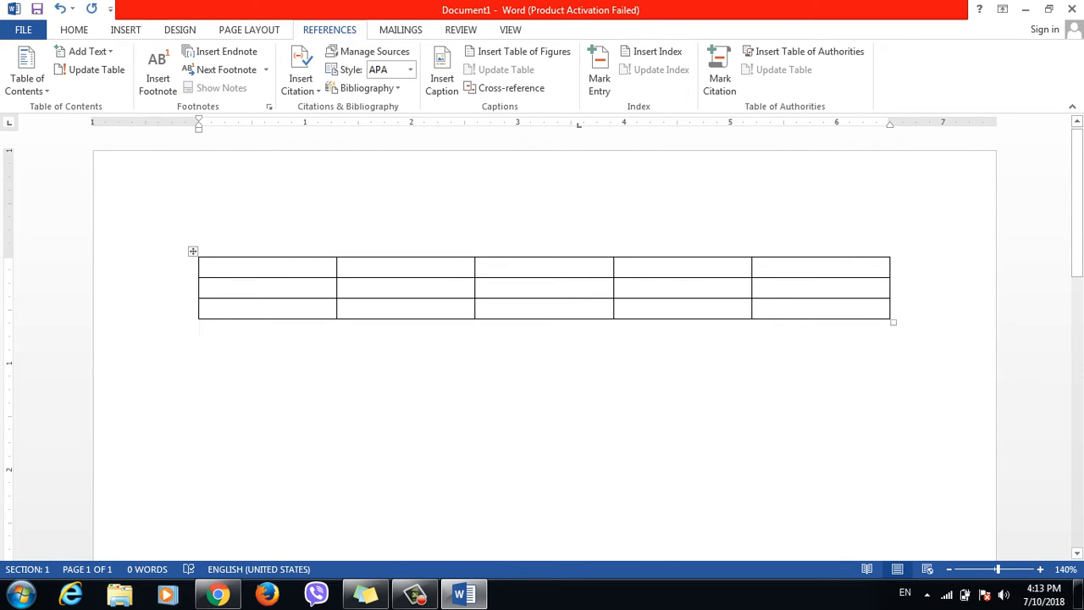
Clear the document and insert a new table with 5 columns and 5 rows
key(ctrl+a)
key(Delete)
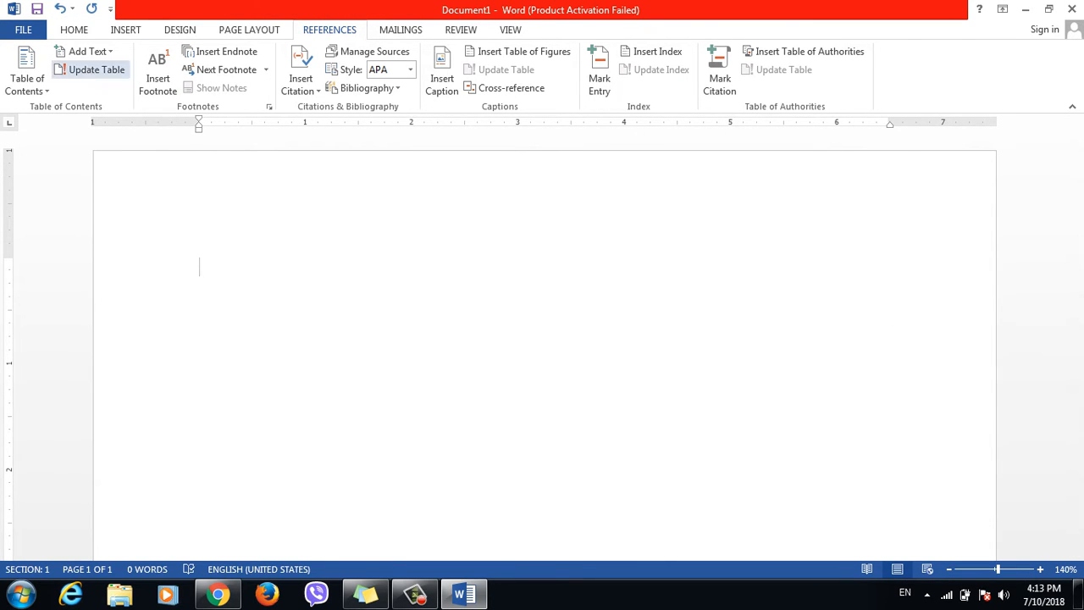
click(126, 30)
click(103, 67)
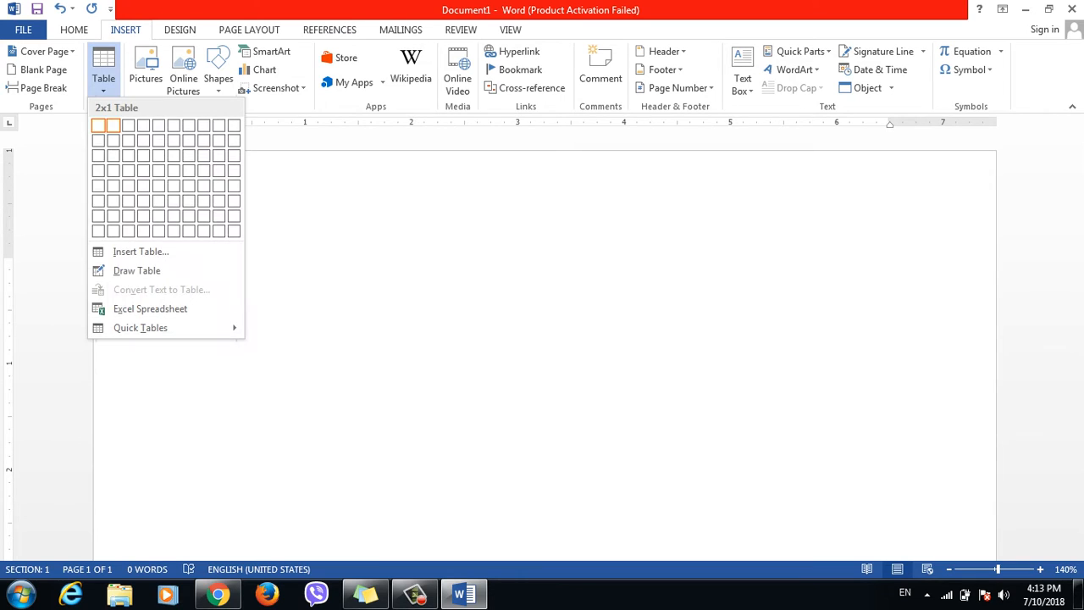
click(141, 251)
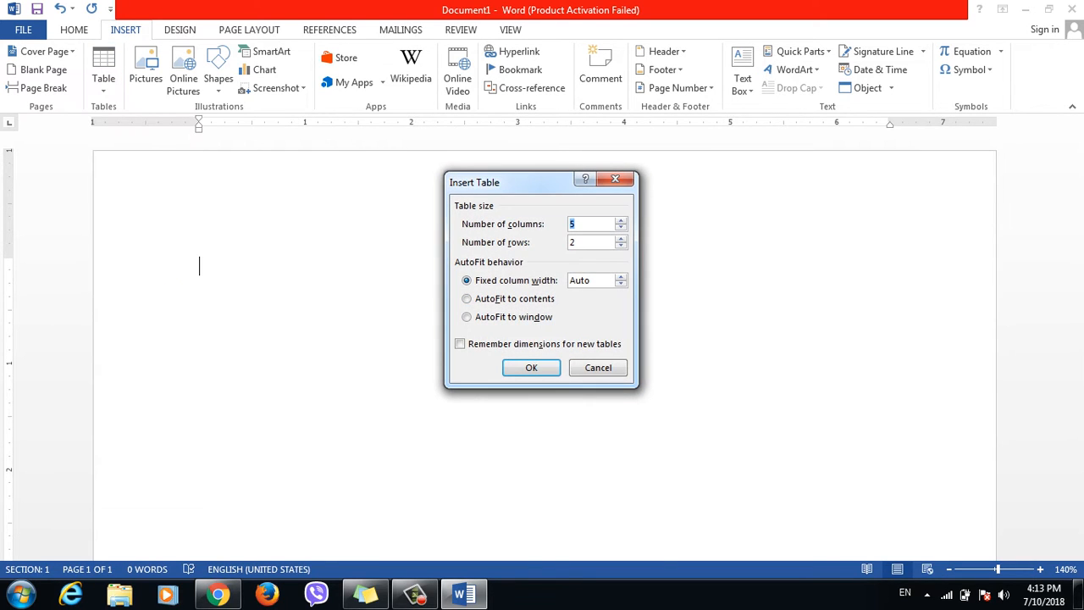
key(Tab)
text(5)
key(Return)
Generate sample paragraphs directly below the 5-row table with =rand()
click(241, 264)
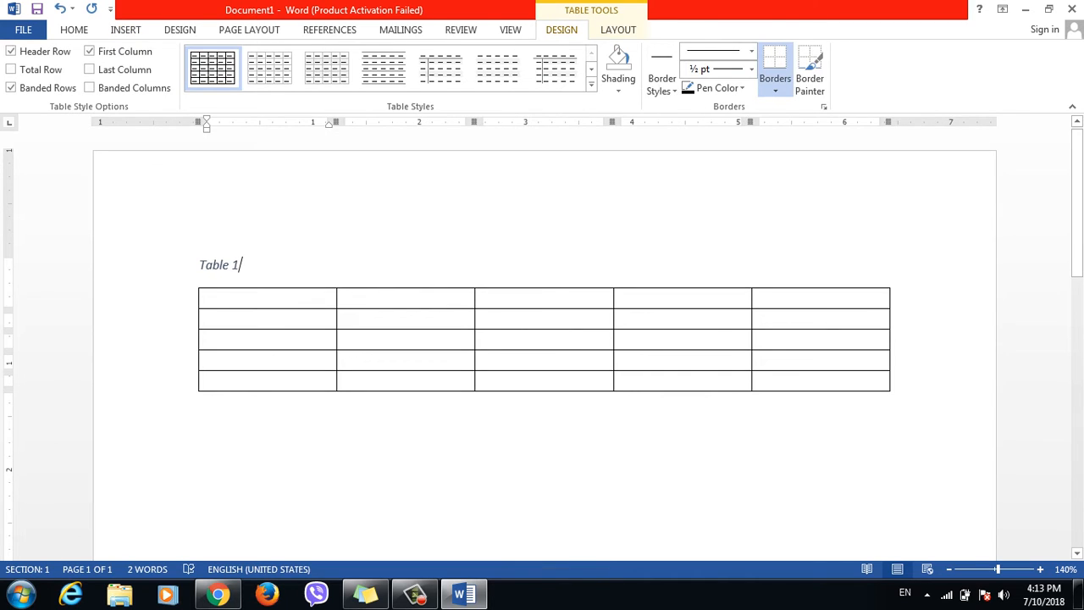
click(201, 402)
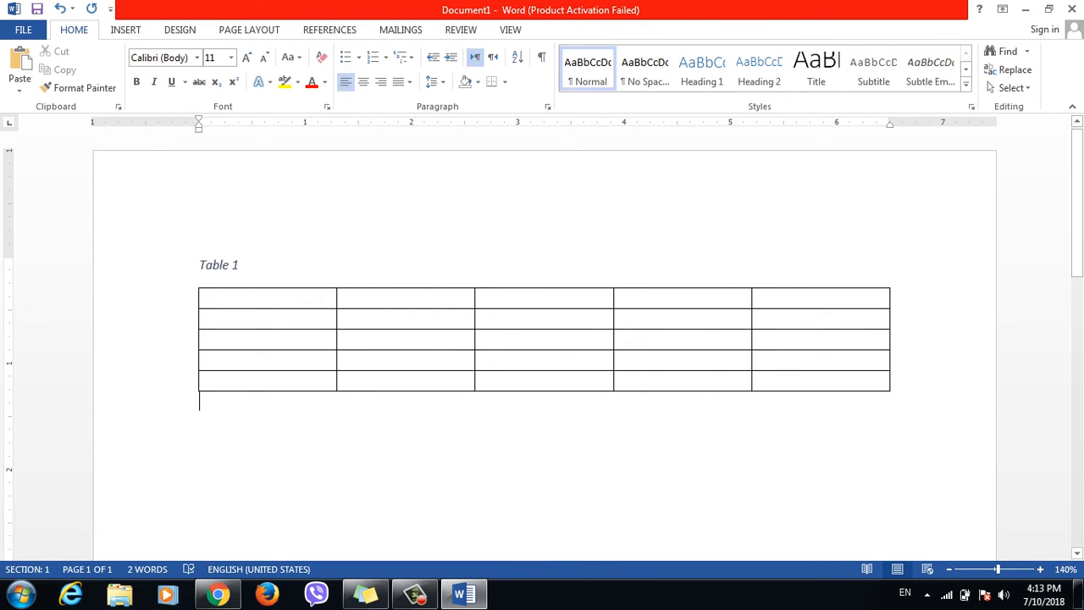
text(=rand())
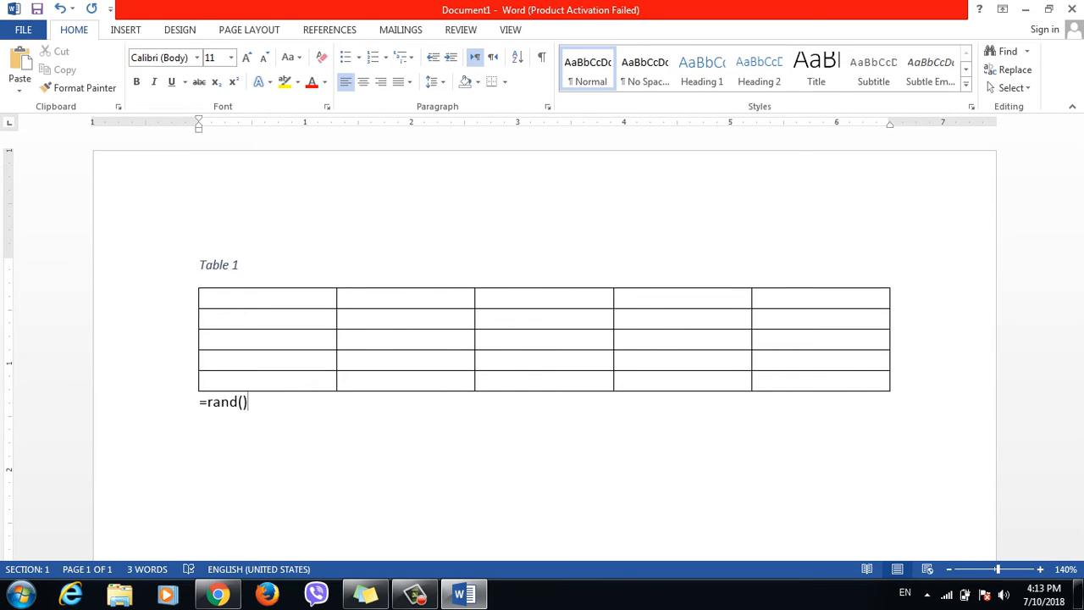
key(Return)
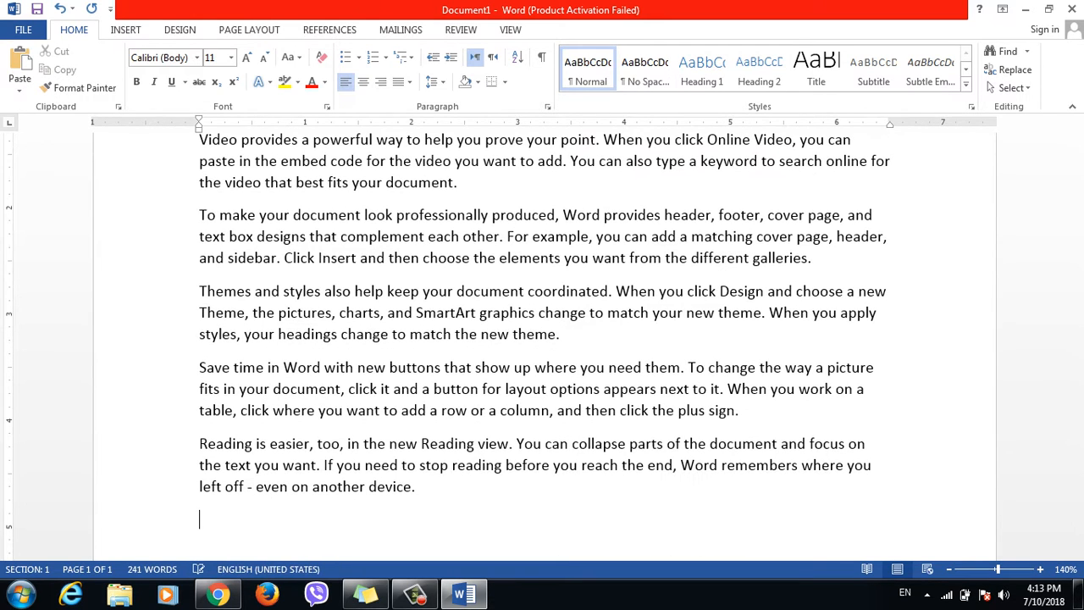
text(=)
key(BackSpace)
Insert a table with 4 columns and 3 rows and fixed automatic column width after the sample paragraphs
key(alt+n)
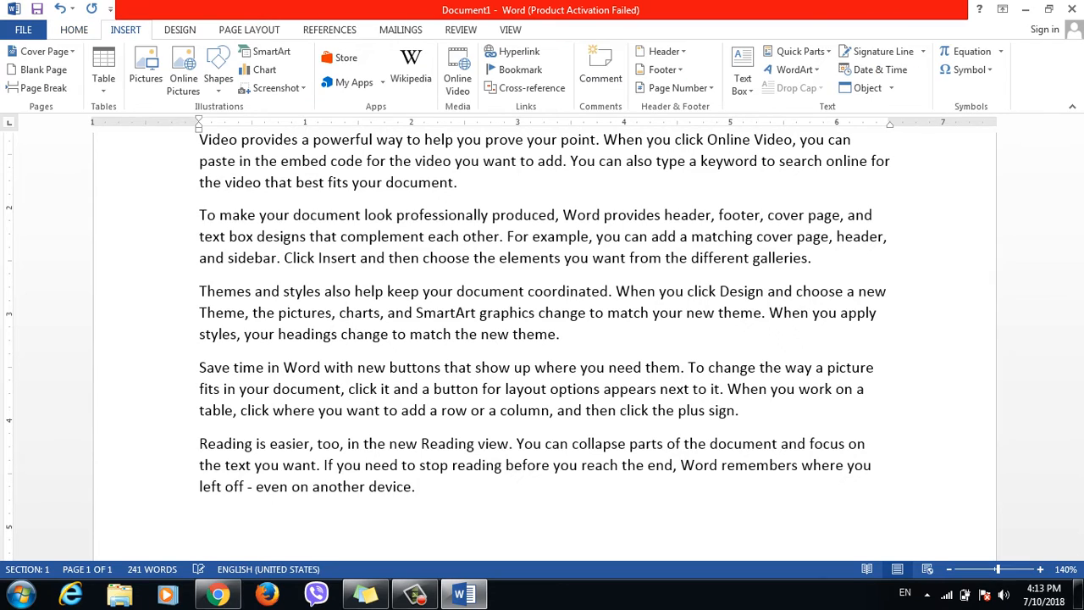
click(104, 77)
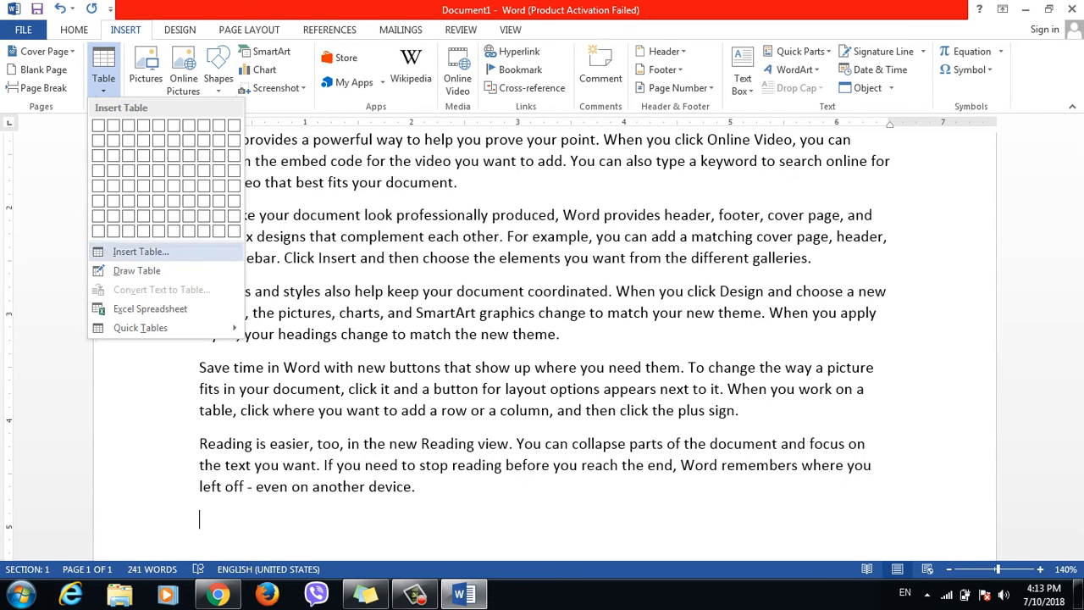
key(Return)
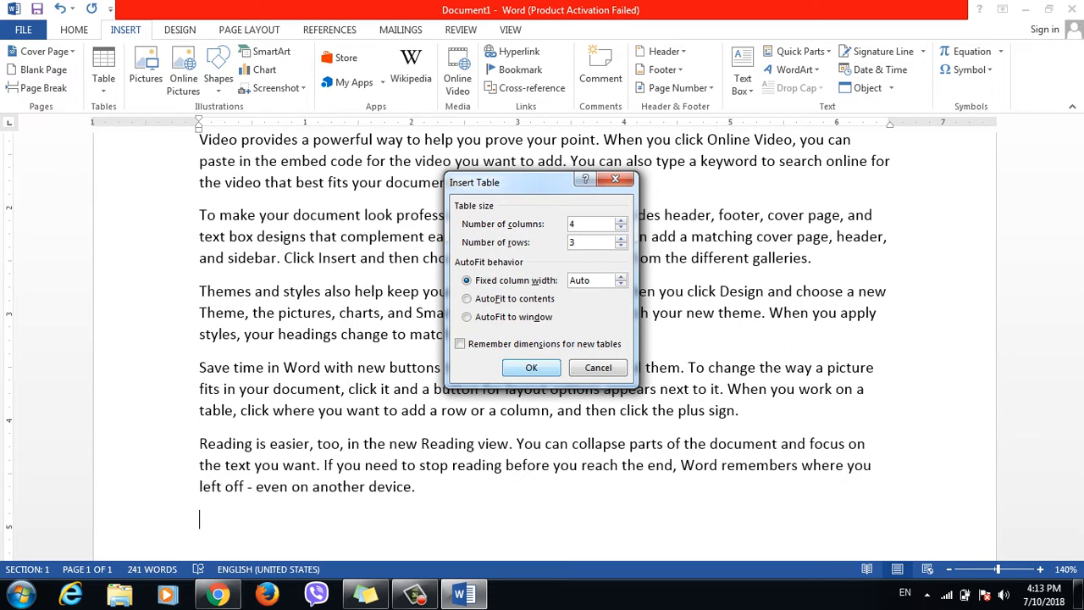
key(Return)
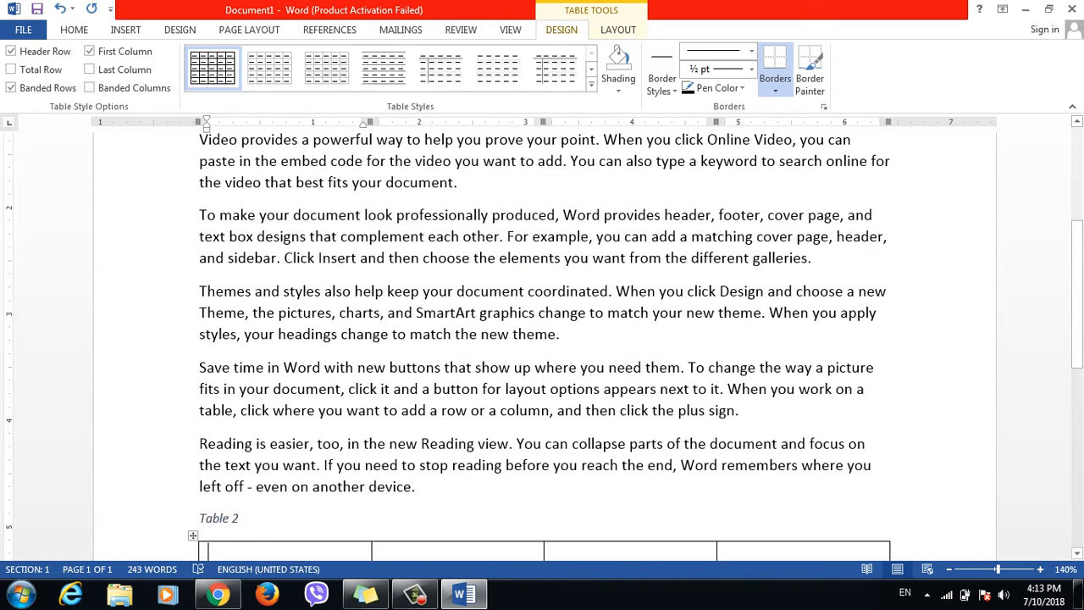
Generate sample paragraphs below the 4-column table at the end of the document with =rand()
click(560, 334)
key(ctrl+End)
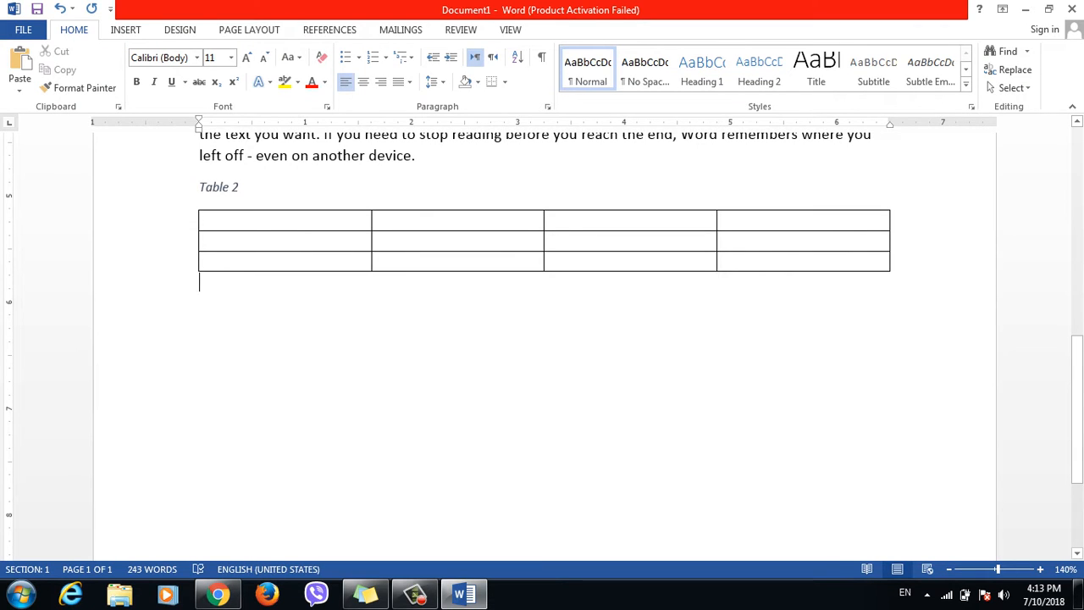
text(=rand())
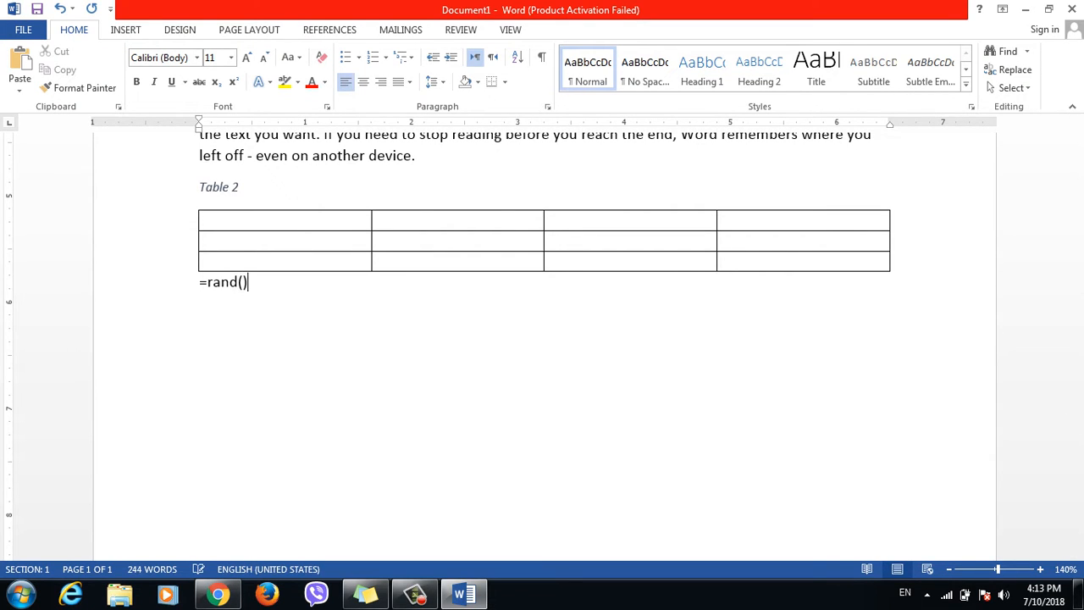
key(Return)
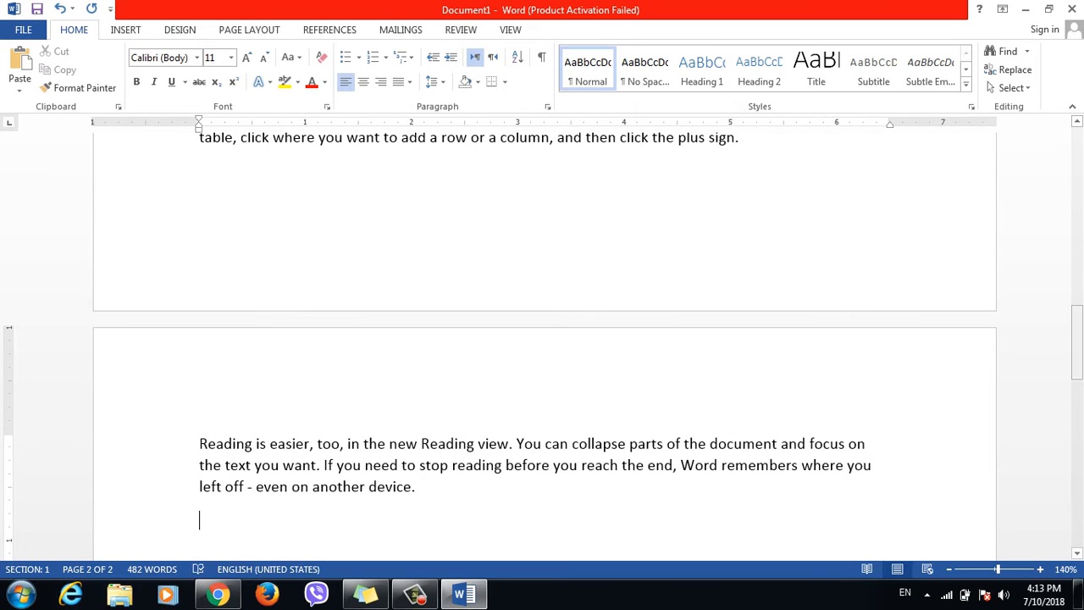
Insert a table with 5 columns and 4 rows below the last paragraph on page 2
key(ctrl+Return)
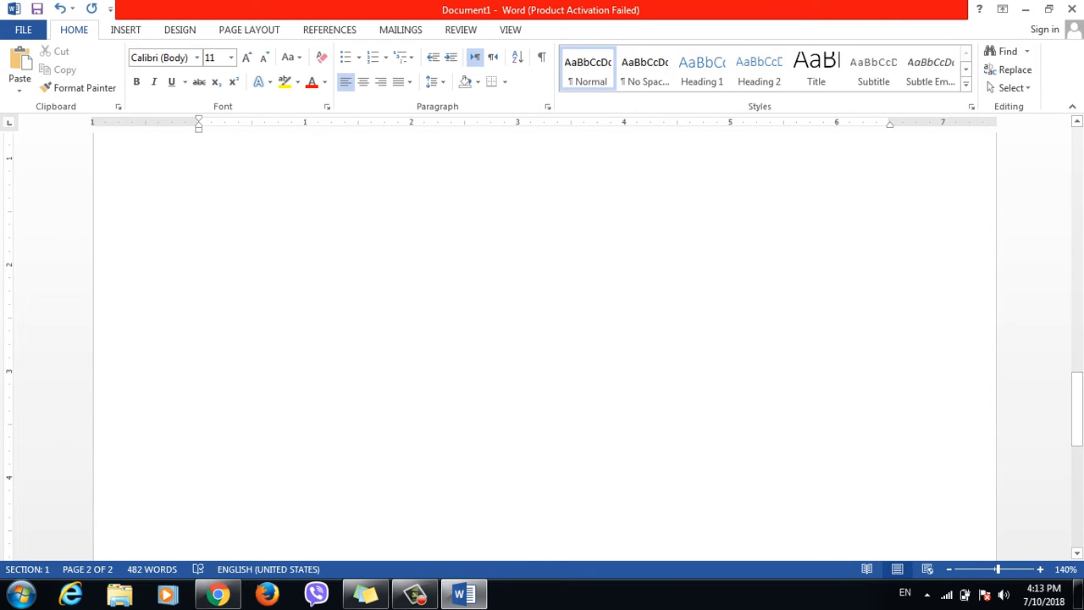
click(126, 30)
click(103, 75)
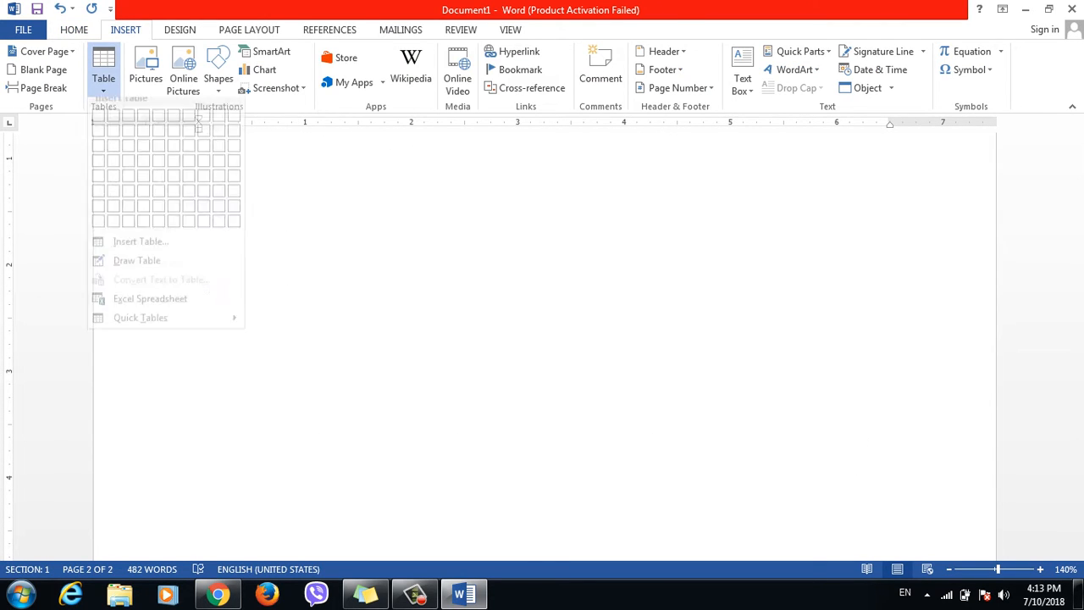
click(140, 249)
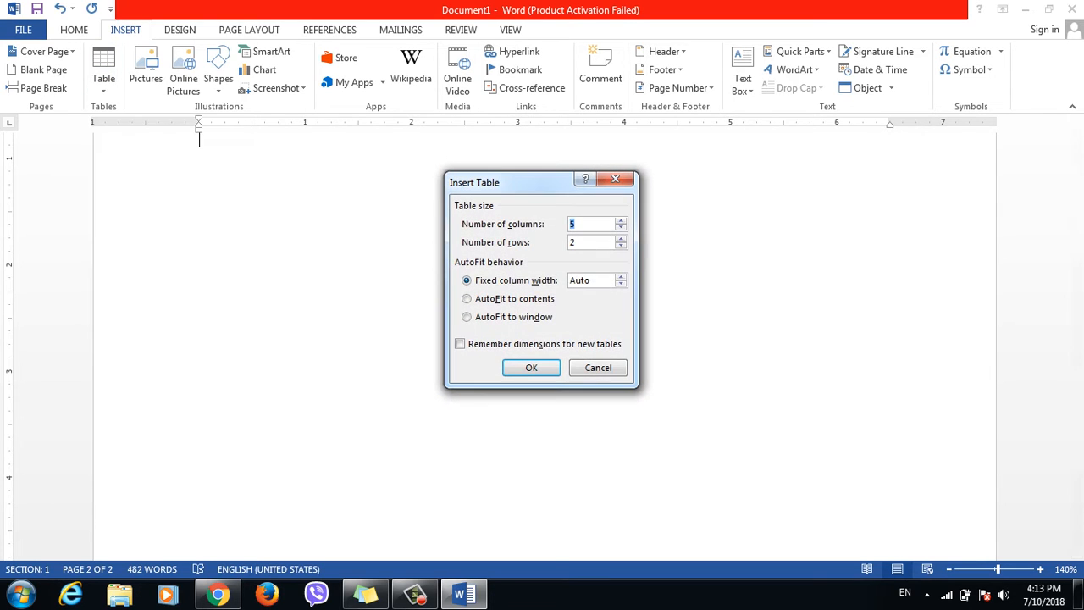
key(Tab)
key(Up)
key(Up)
key(Return)
Generate sample paragraphs below the 4-row table on page 2 with =rand()
click(199, 251)
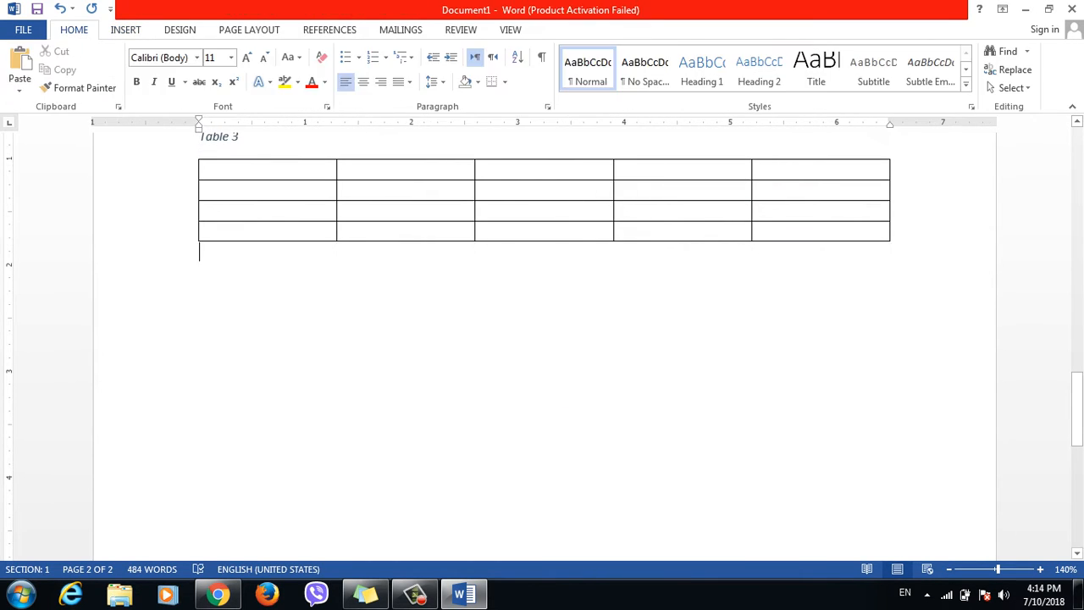
text(=rand())
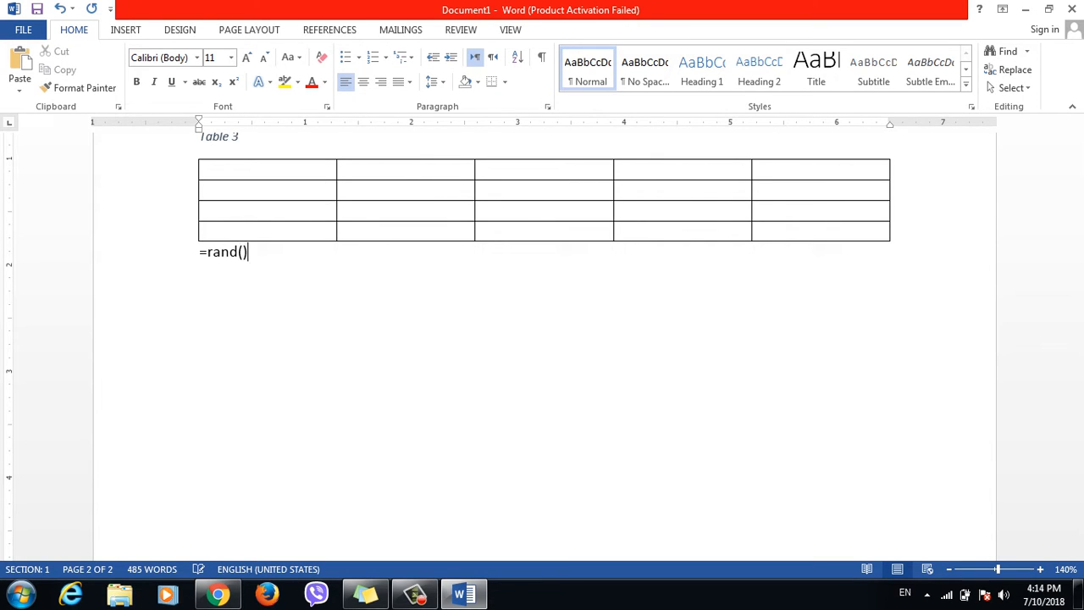
key(Return)
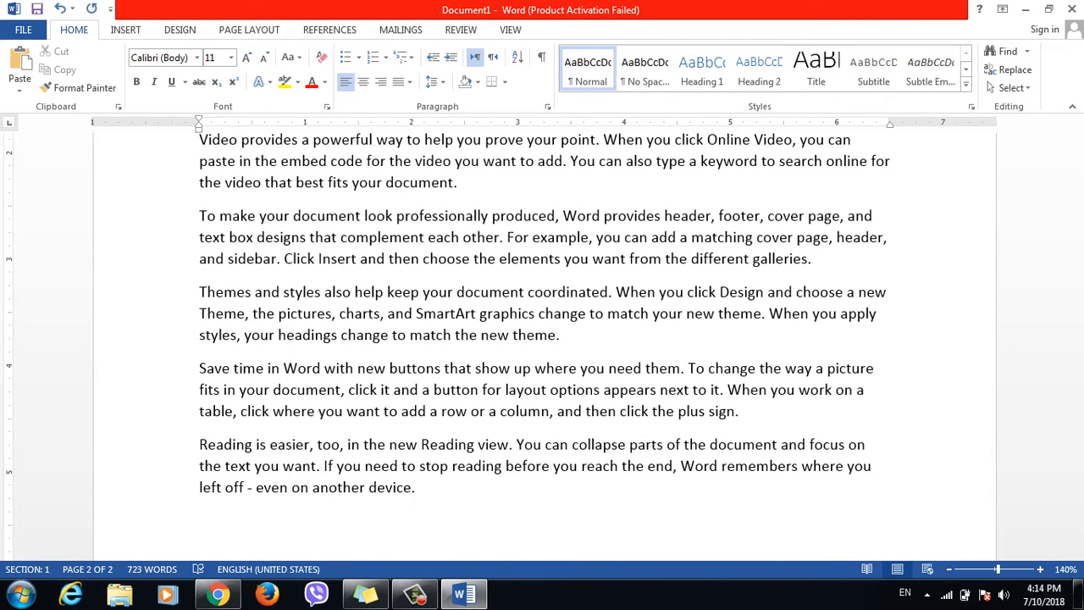
Generate sample paragraphs on a new line above the Table 1 caption at the document's start with =rand()
drag(1076, 424, 1076, 165)
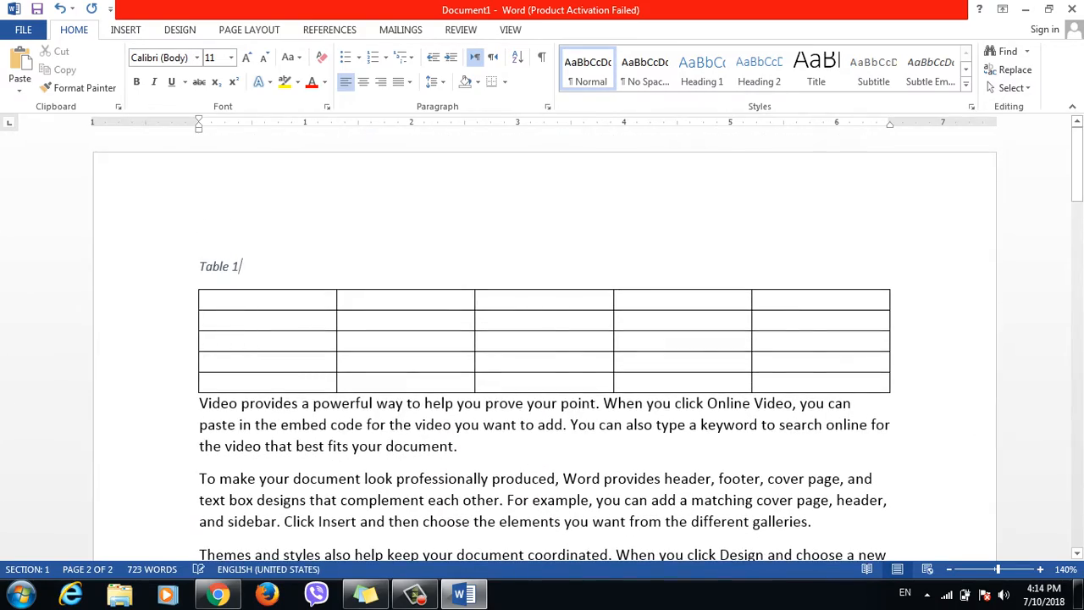
key(Home)
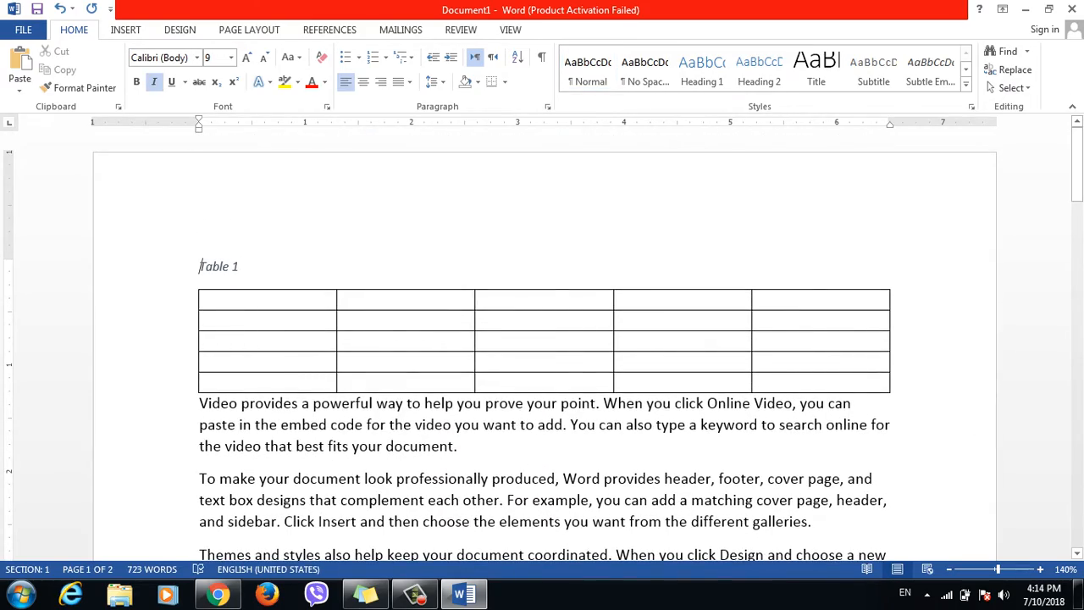
key(Return)
key(Up)
text(=a)
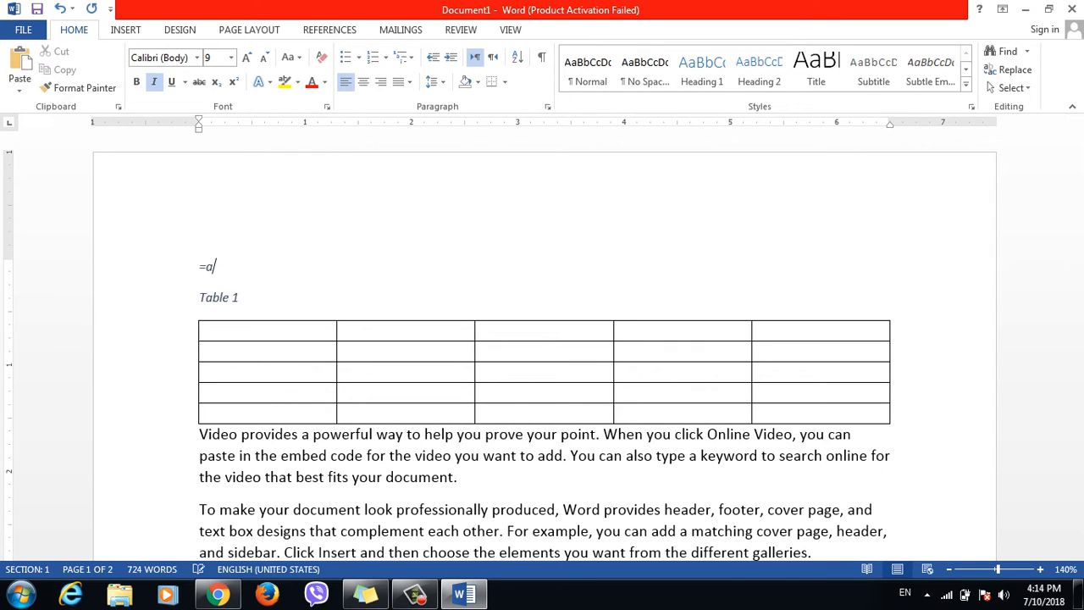
key(BackSpace)
text(ra)
key(BackSpace)
text(and())
key(Return)
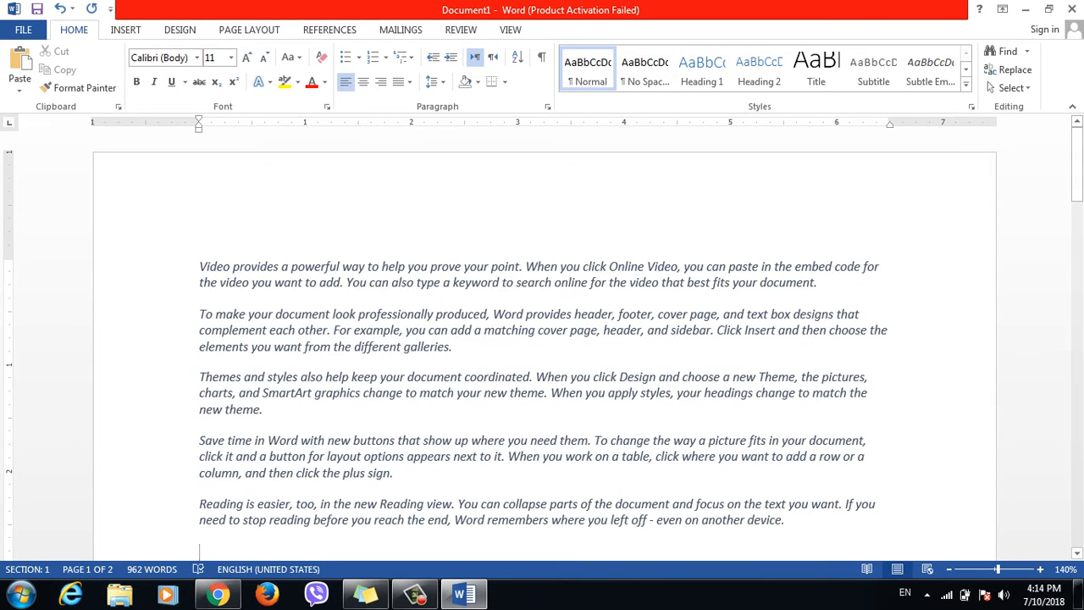
Go to table number 2 from the first paragraph, dismissing the Internet Download Manager warning, and place the cursor after the table's caption
mouse_move(1077, 176)
mouse_down()
mouse_move(1077, 256)
mouse_move(1077, 179)
mouse_up()
click(657, 266)
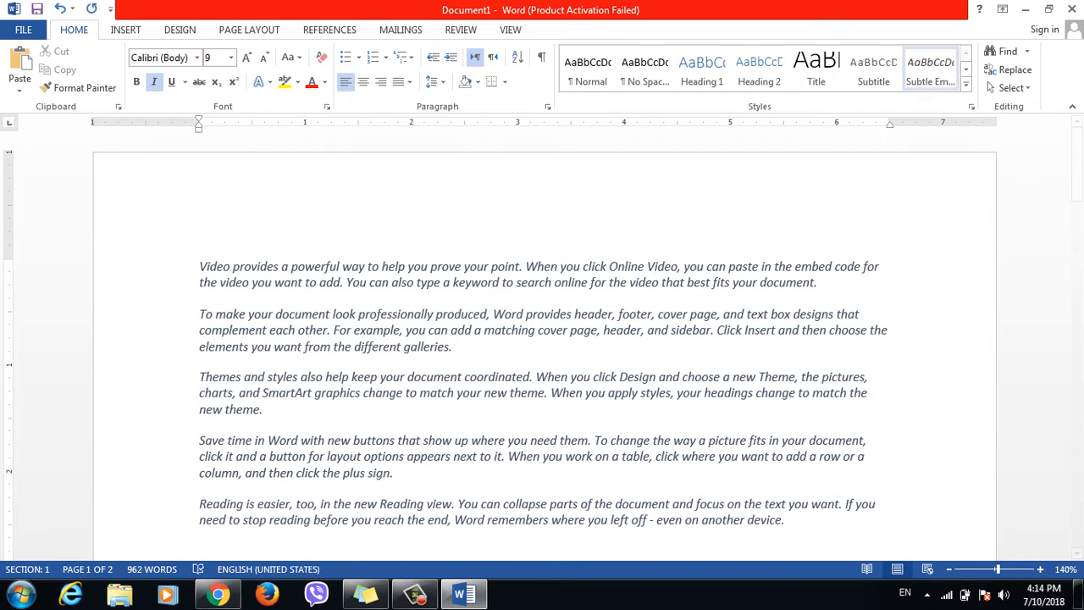
click(1026, 51)
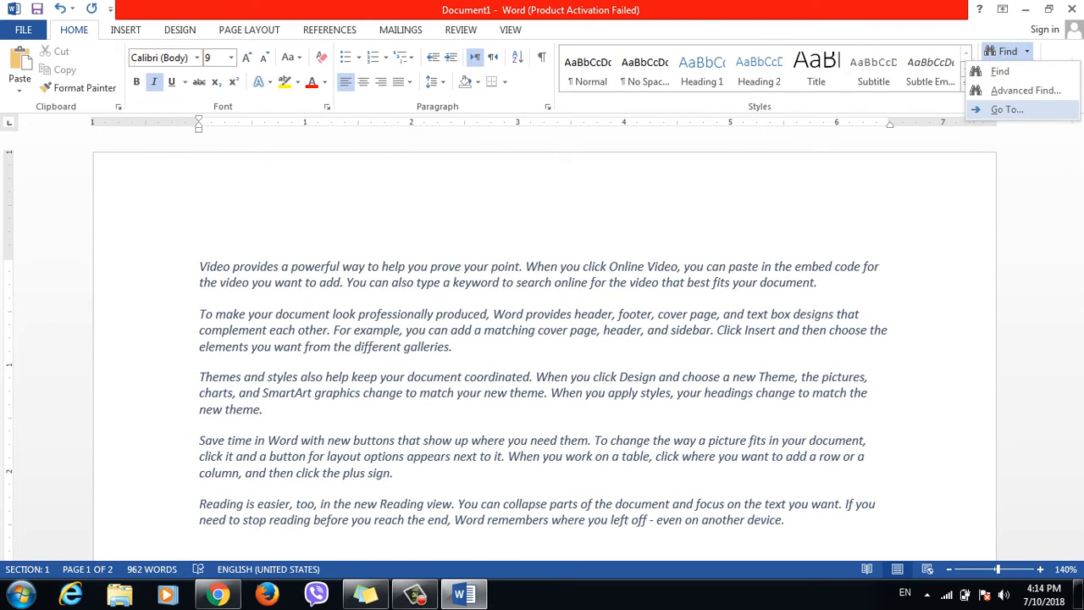
click(1006, 109)
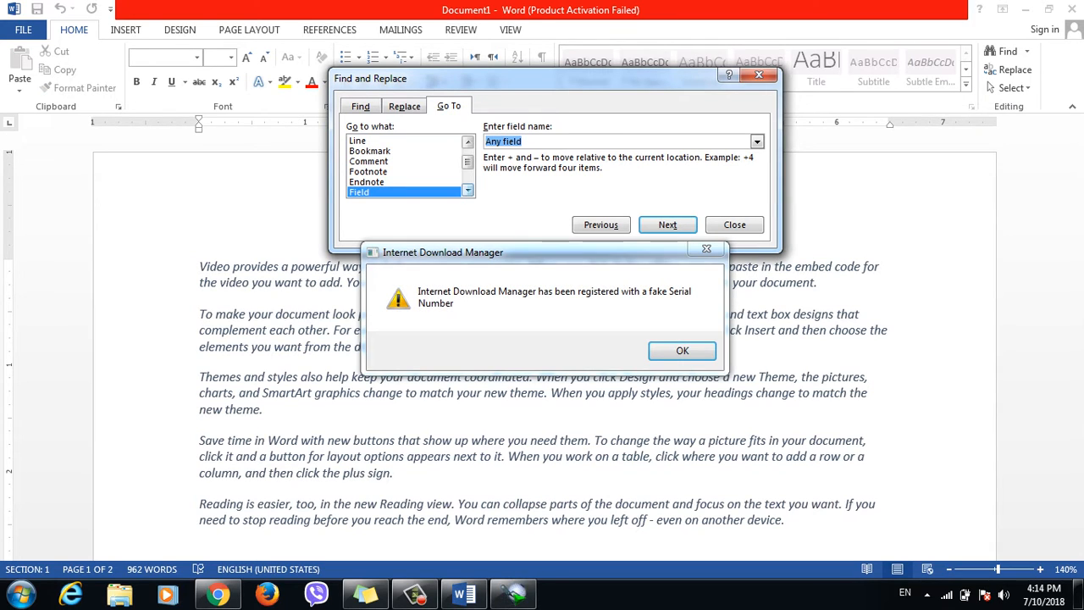
double_click(467, 190)
click(706, 249)
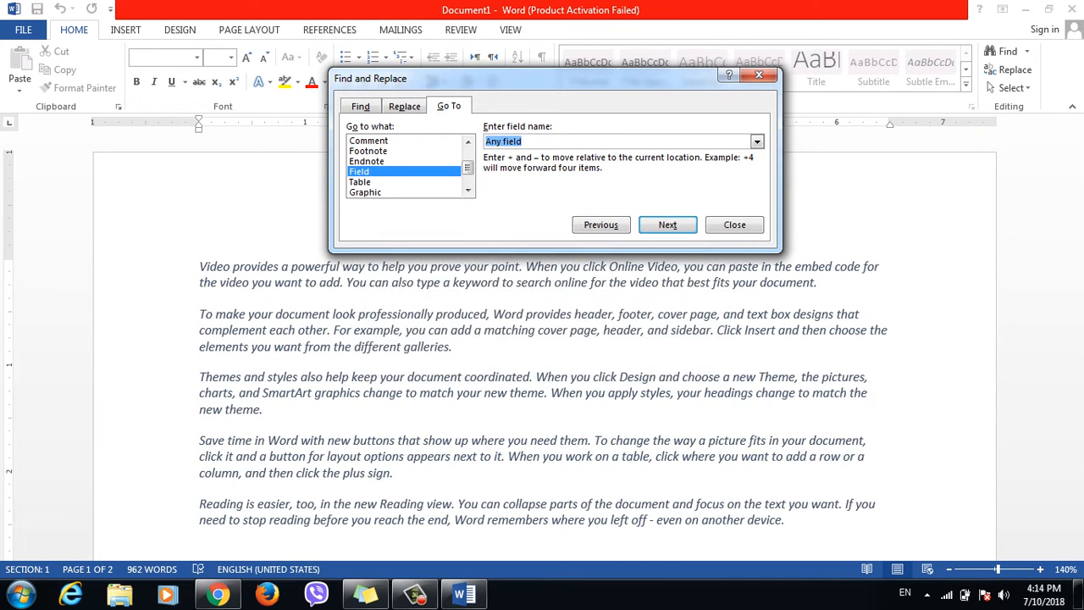
click(360, 182)
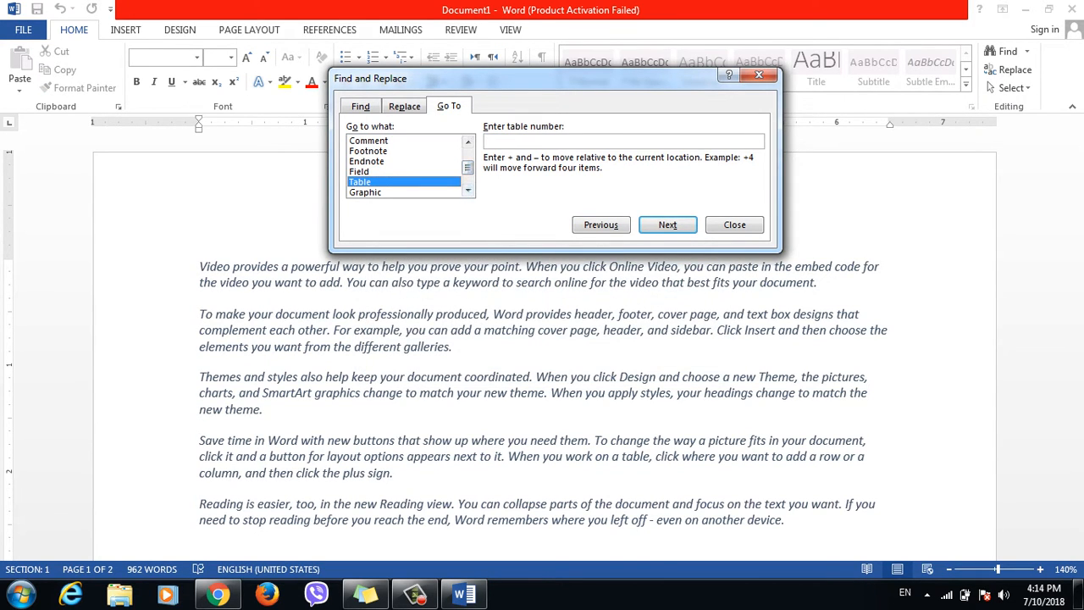
text(2)
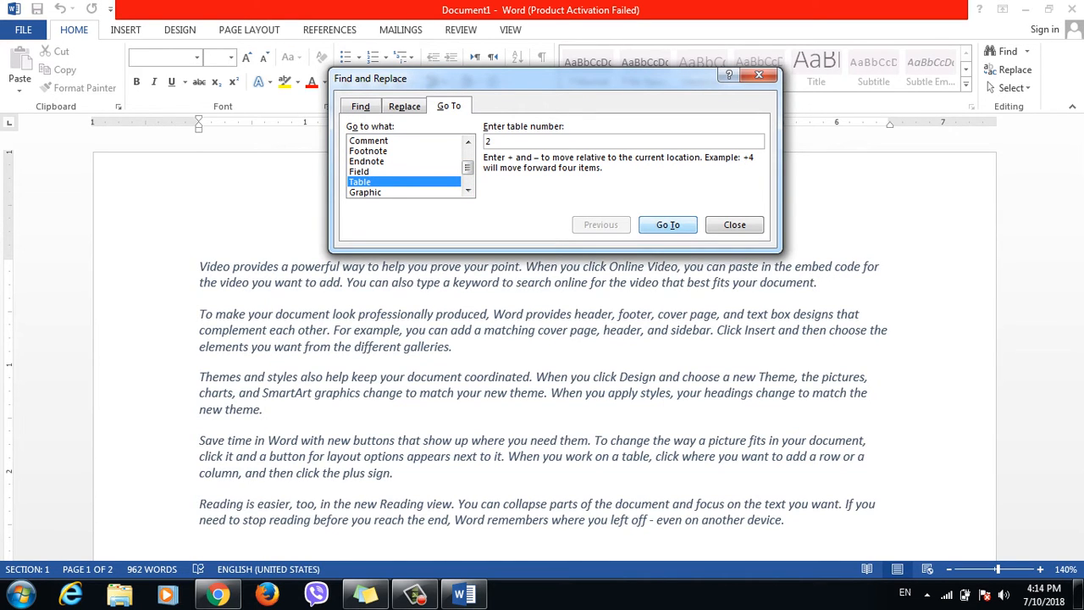
key(Return)
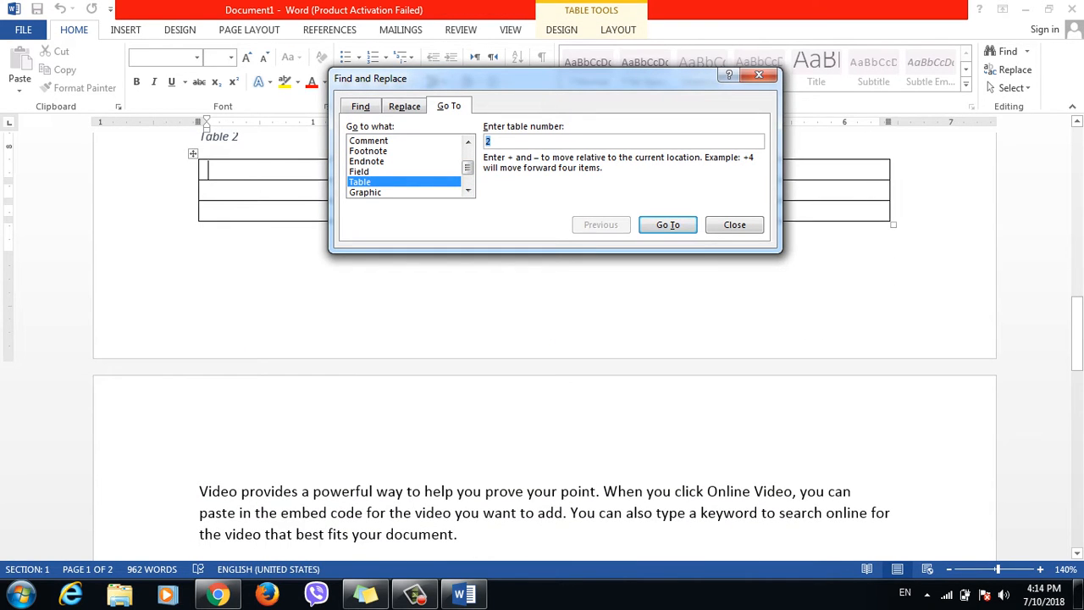
drag(542, 78, 717, 29)
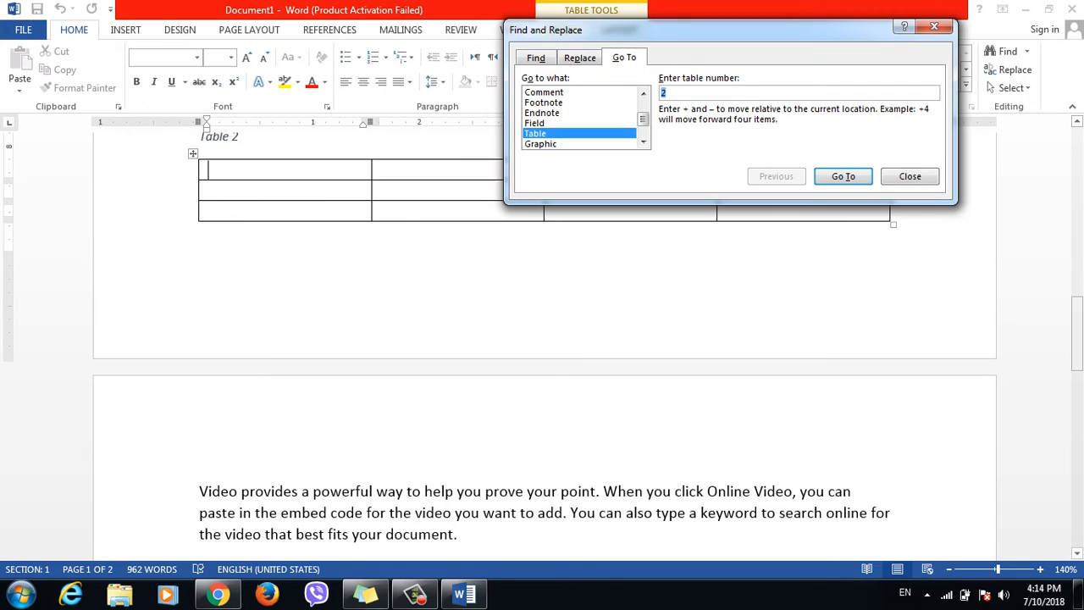
drag(1077, 333, 1077, 310)
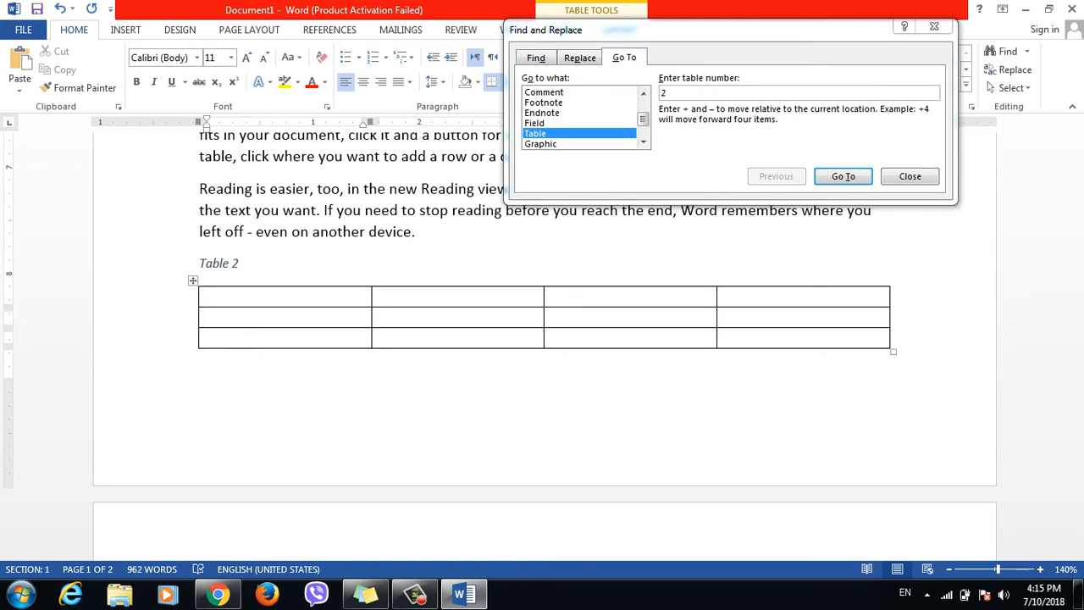
click(209, 339)
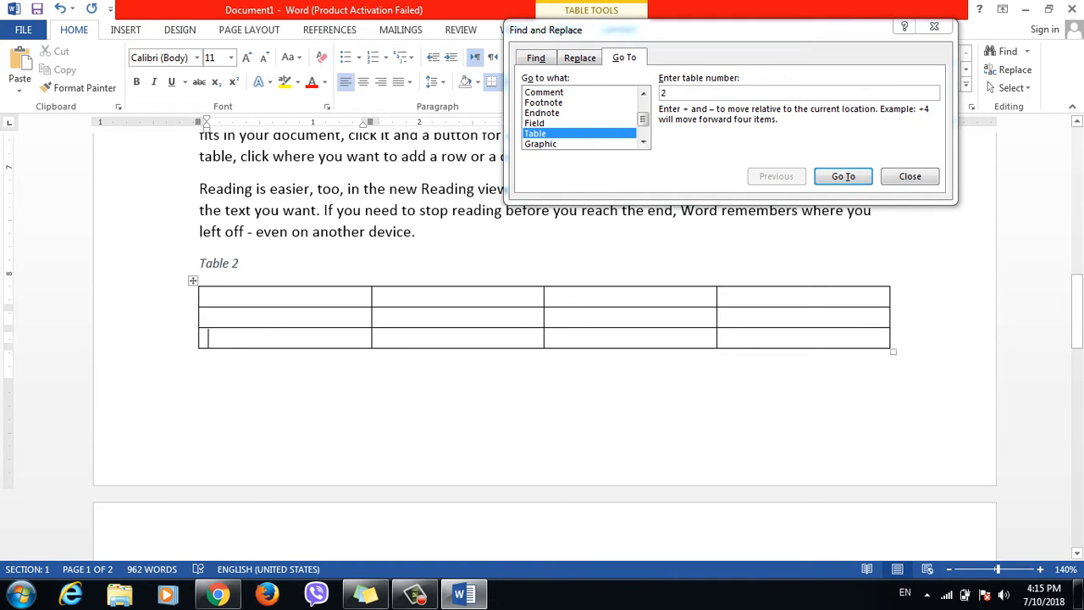
click(242, 263)
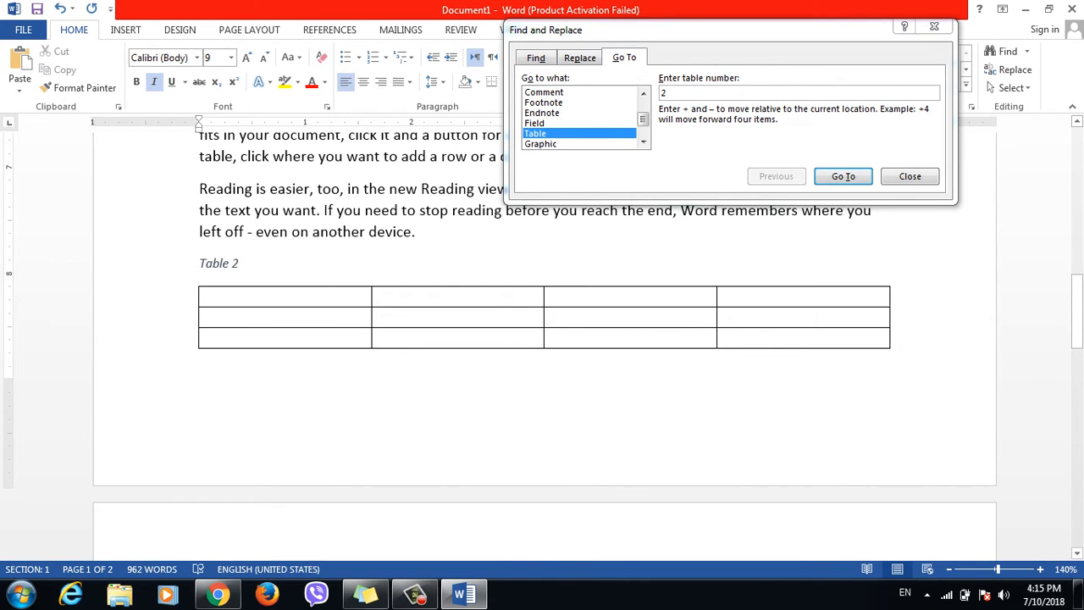
key(Return)
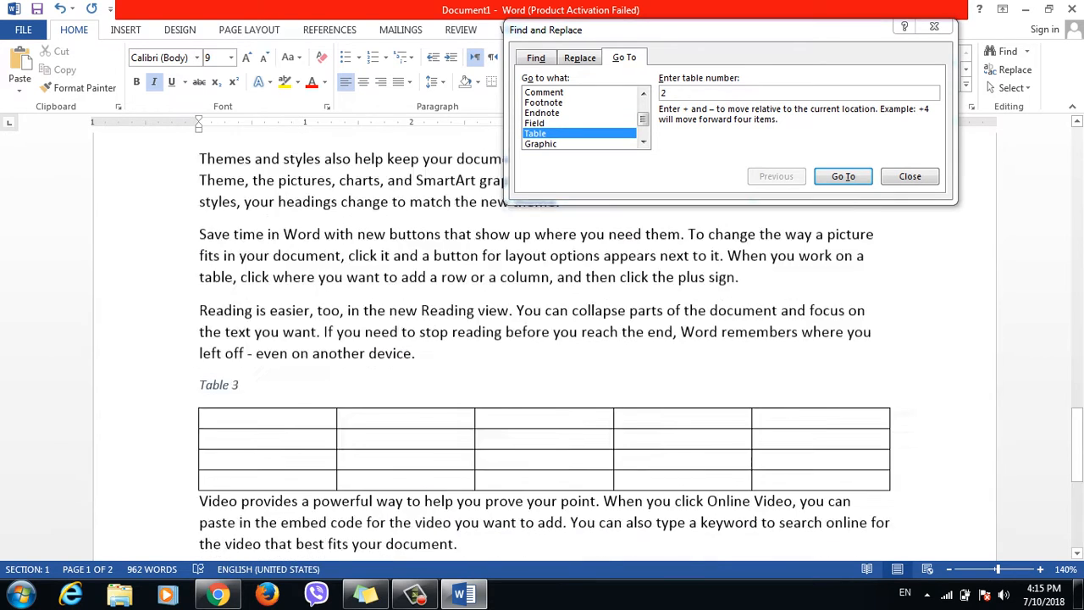
Add a new line reading =now() after the "Themes and styles" paragraph below Table 3
click(560, 478)
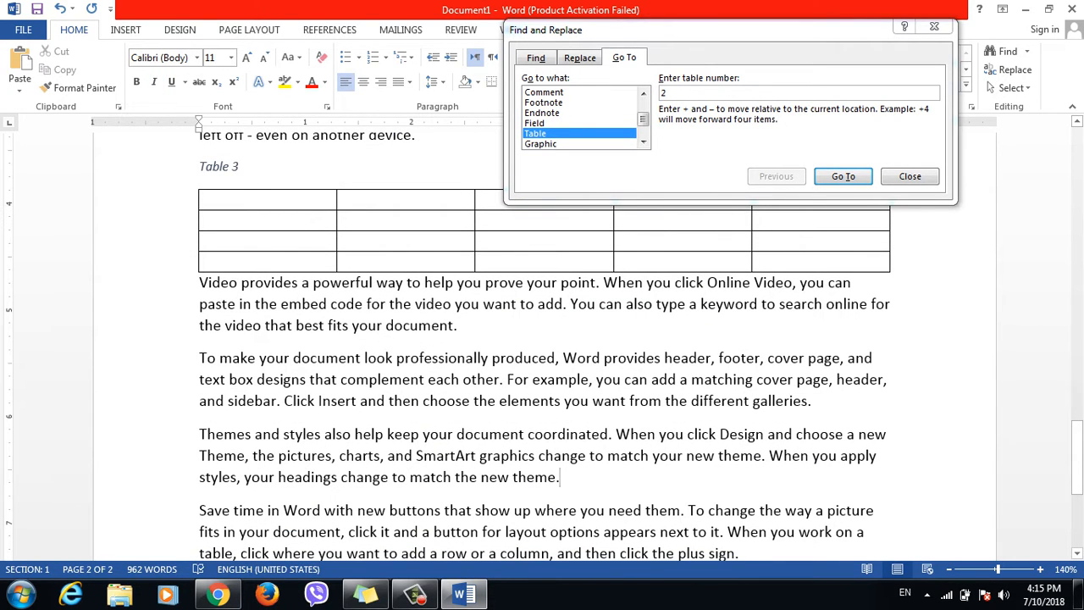
key(Return)
text(=rand)
key(BackSpace)
key(BackSpace)
key(BackSpace)
key(BackSpace)
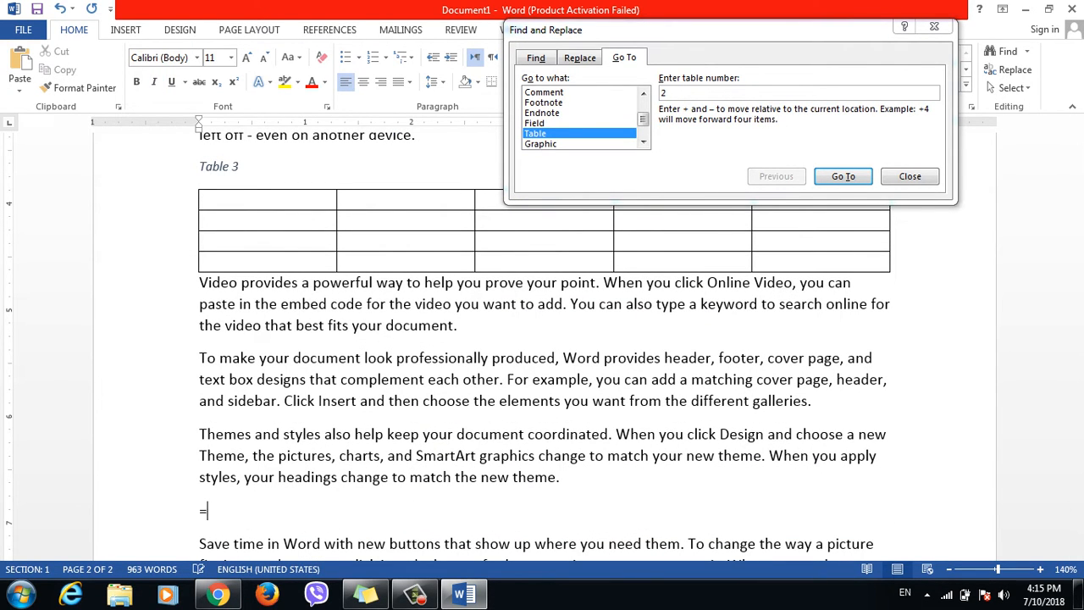
text(now())
key(Return)
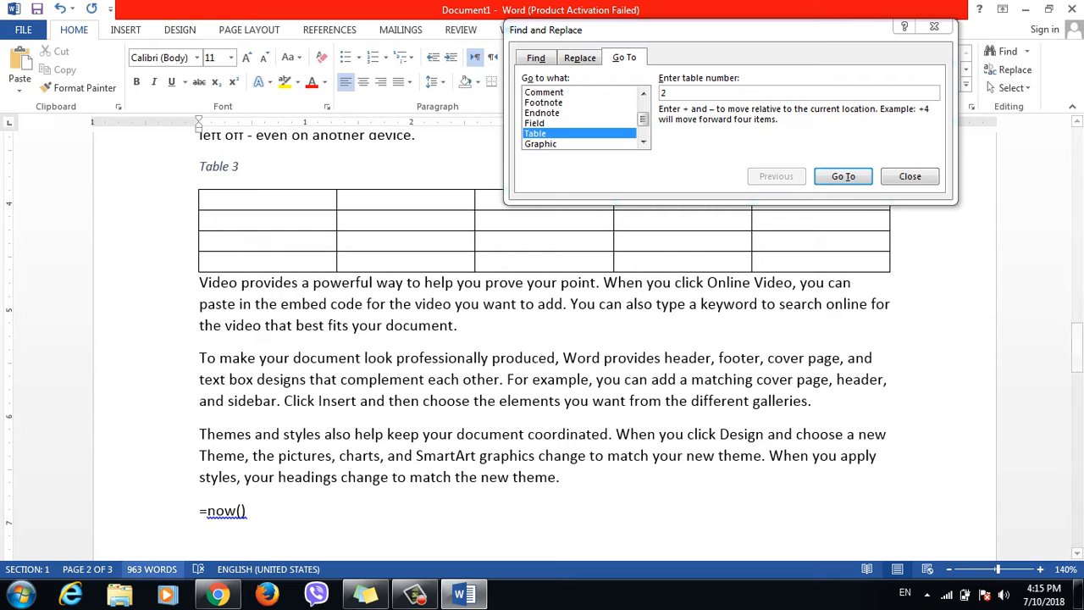
Replace the =now() line with the text {autho}
click(170, 511)
text({)
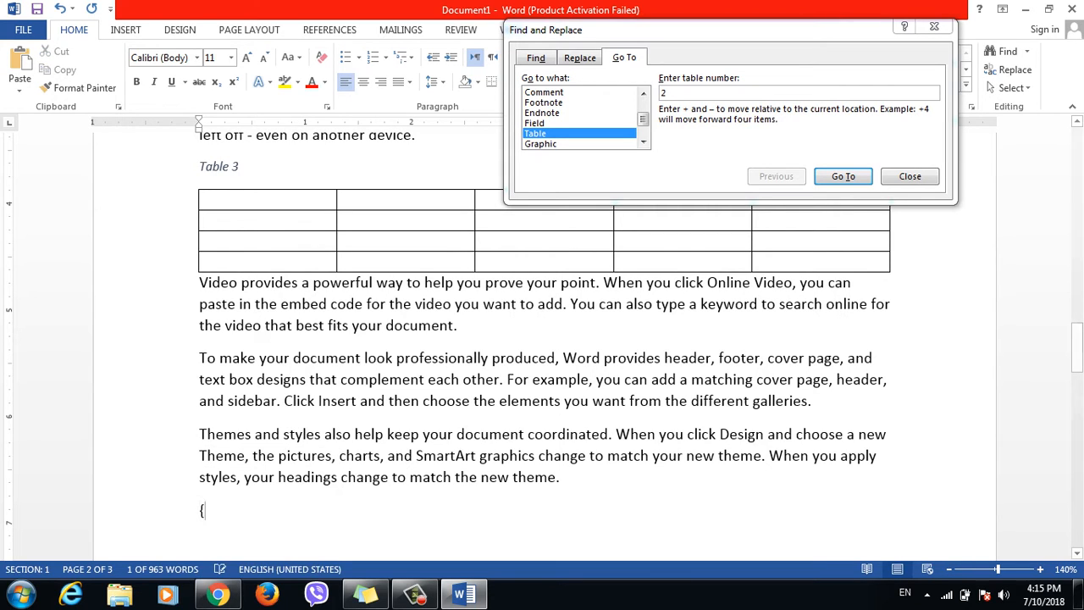
text(atho)
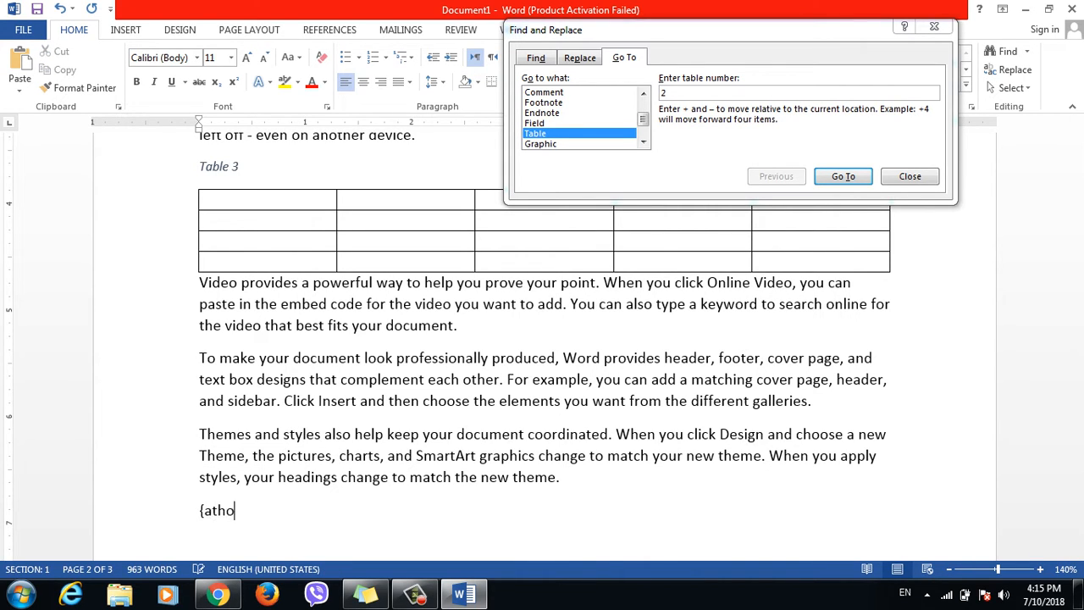
key(BackSpace)
key(BackSpace)
key(BackSpace)
text(utho})
key(Return)
Add {time} and {date} on separate lines below {autho}
text({time)
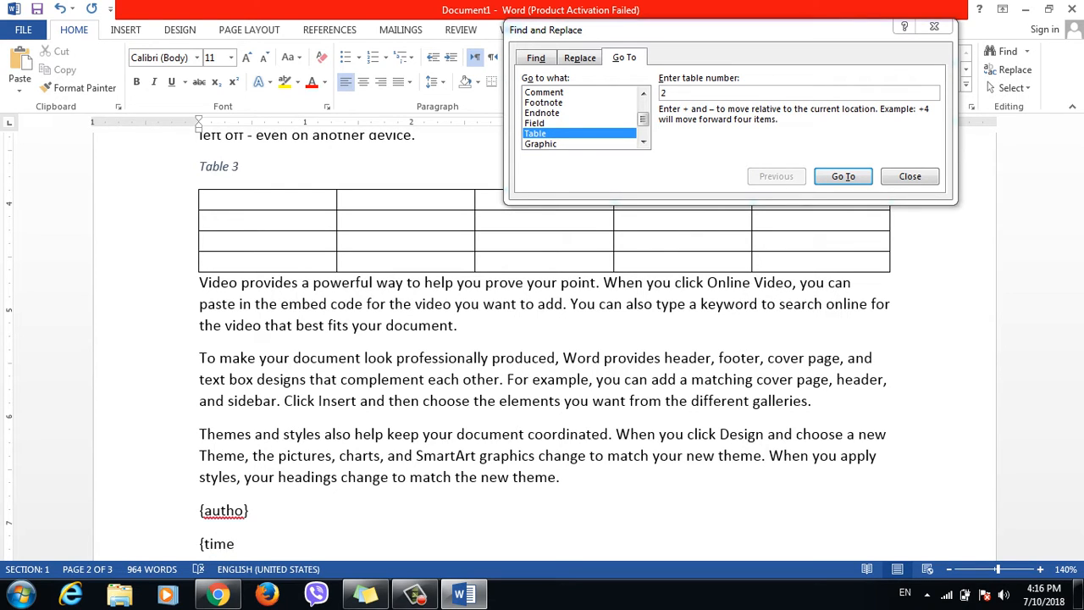
text(})
key(Return)
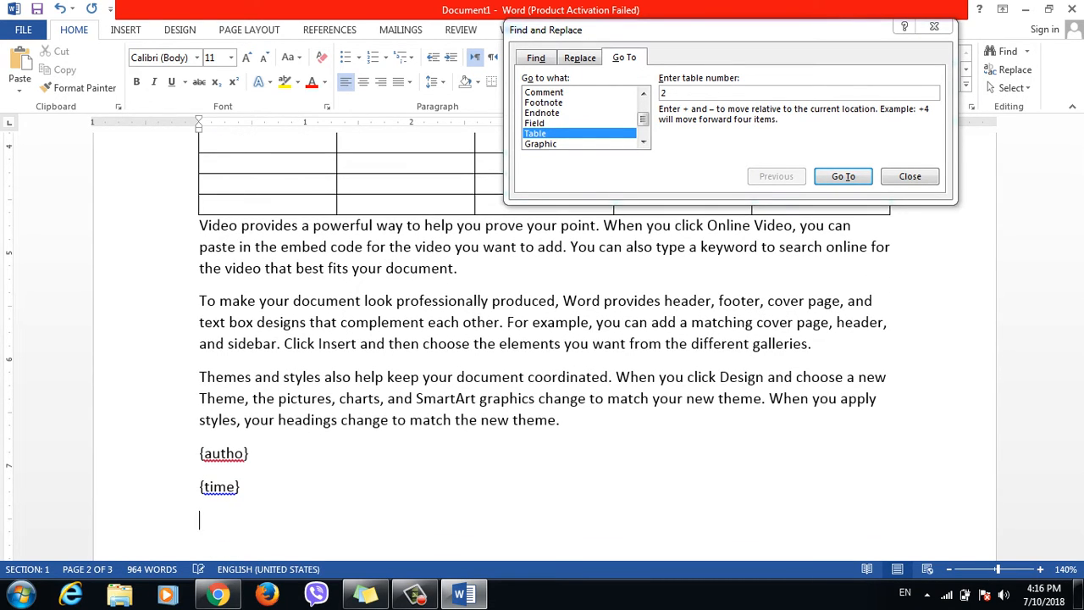
text({date})
key(Return)
Examine the Go To targets from Section, Line and Bookmark through Comment, Footnote and Endnote to Field
drag(677, 30, 604, 104)
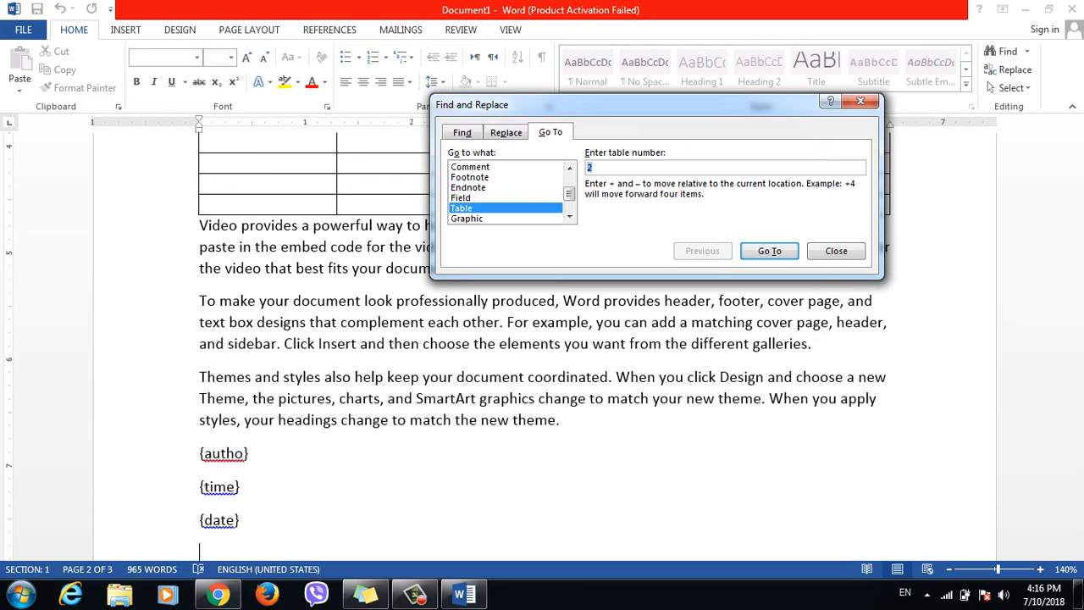
scroll(508, 192, up, 2)
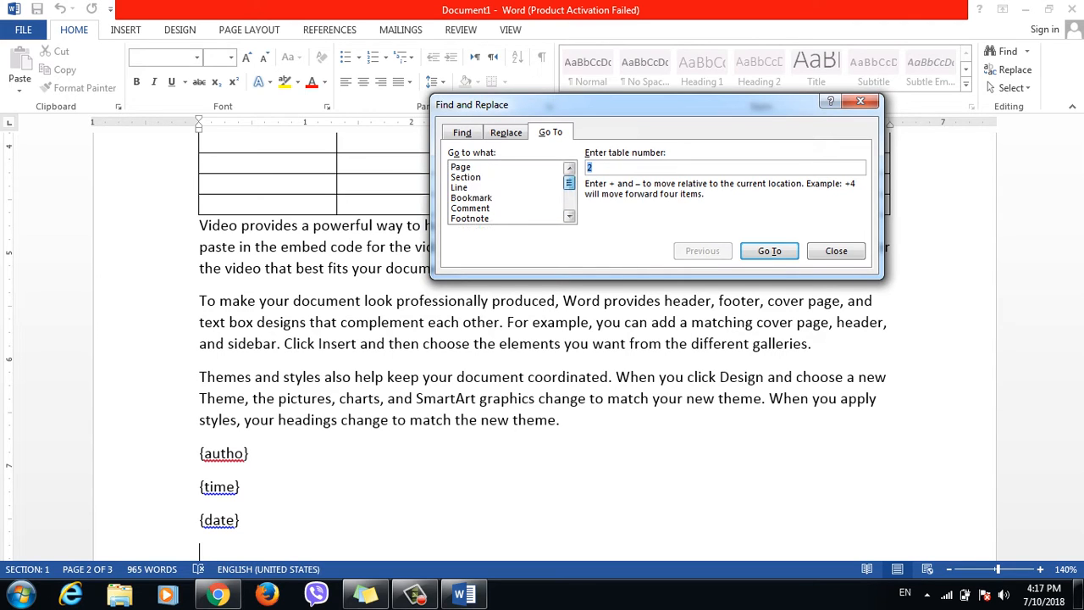
click(466, 177)
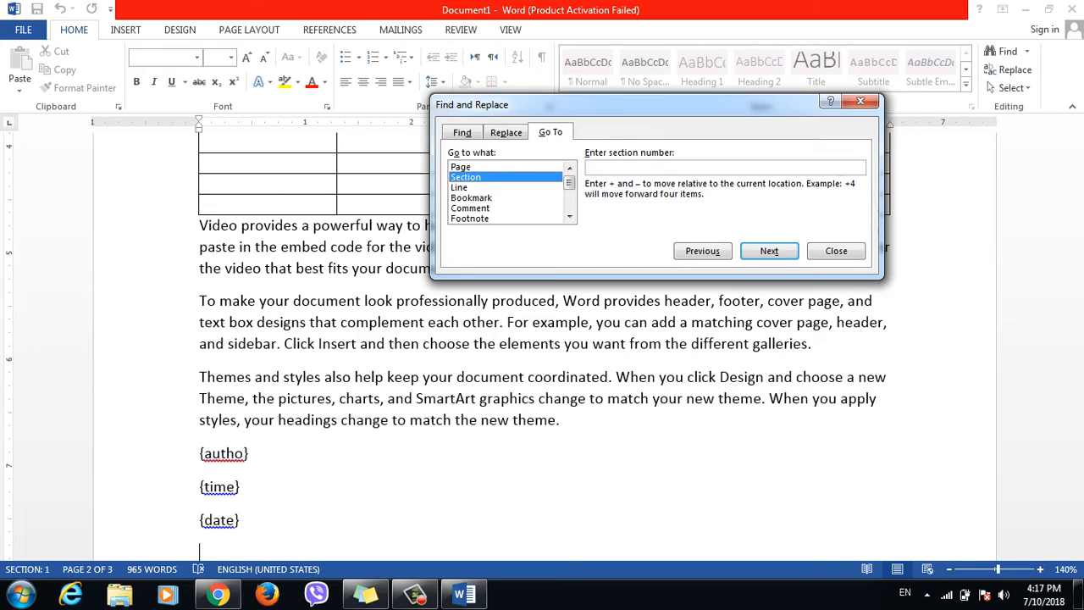
click(459, 187)
click(471, 198)
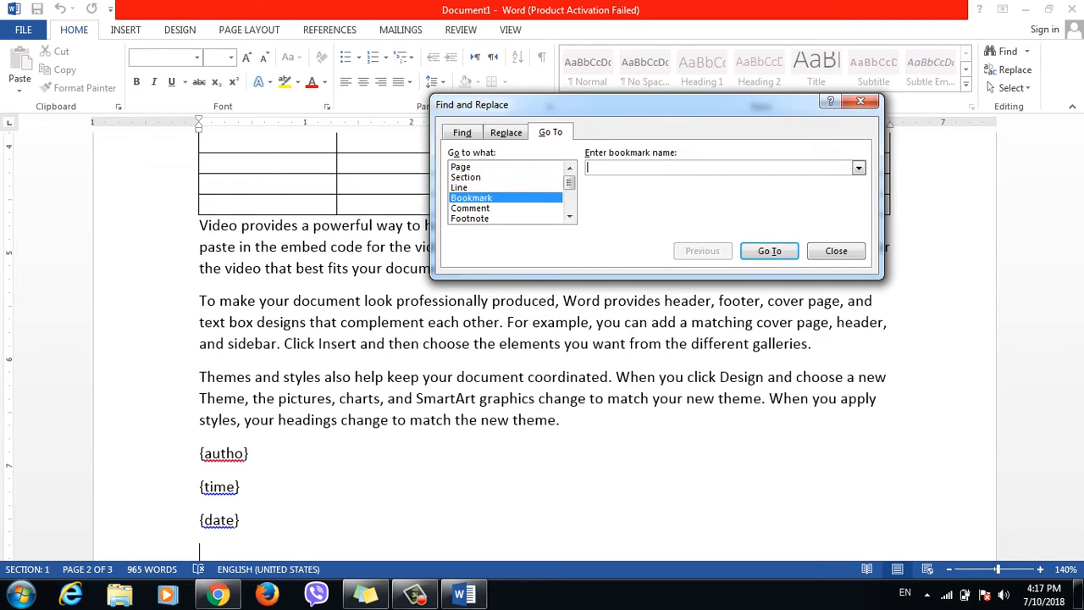
click(858, 167)
click(470, 208)
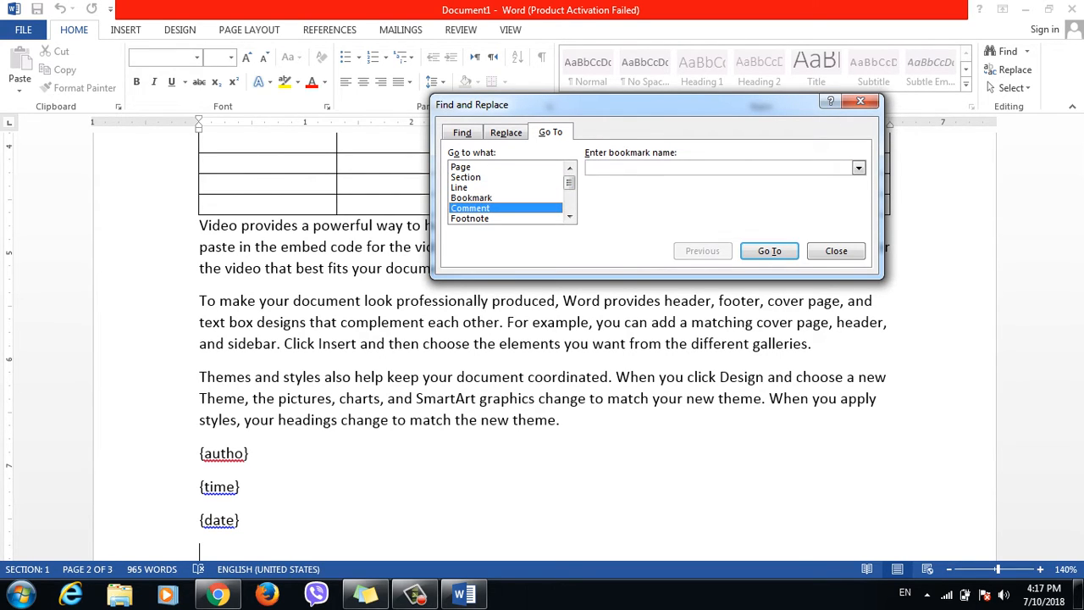
key(Down)
key(Down)
key(Down)
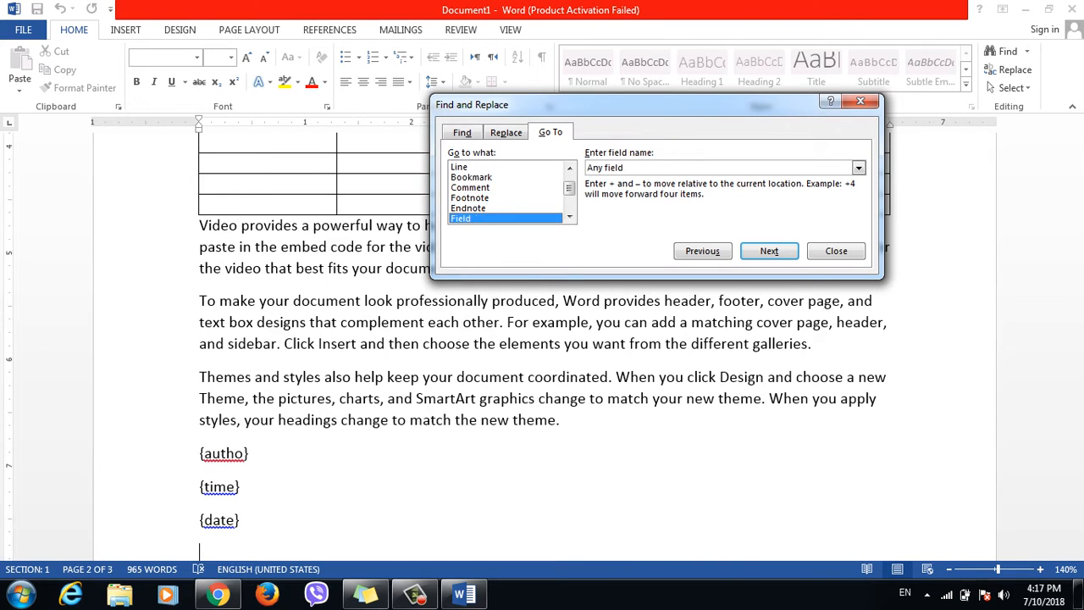
Go to table number 3 and select its caption above the table
key(Down)
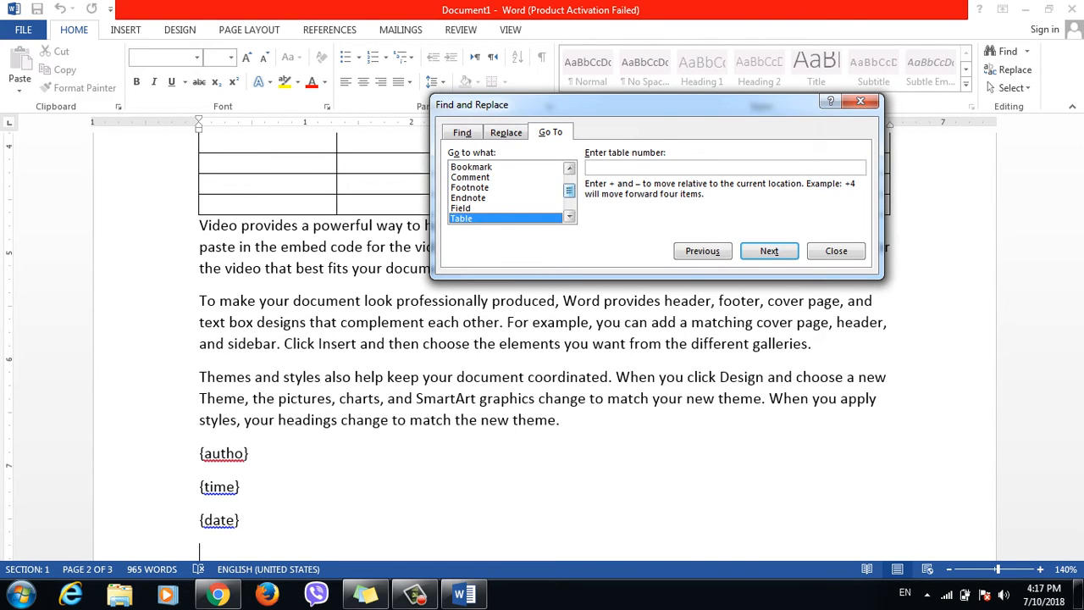
key(Tab)
text(3)
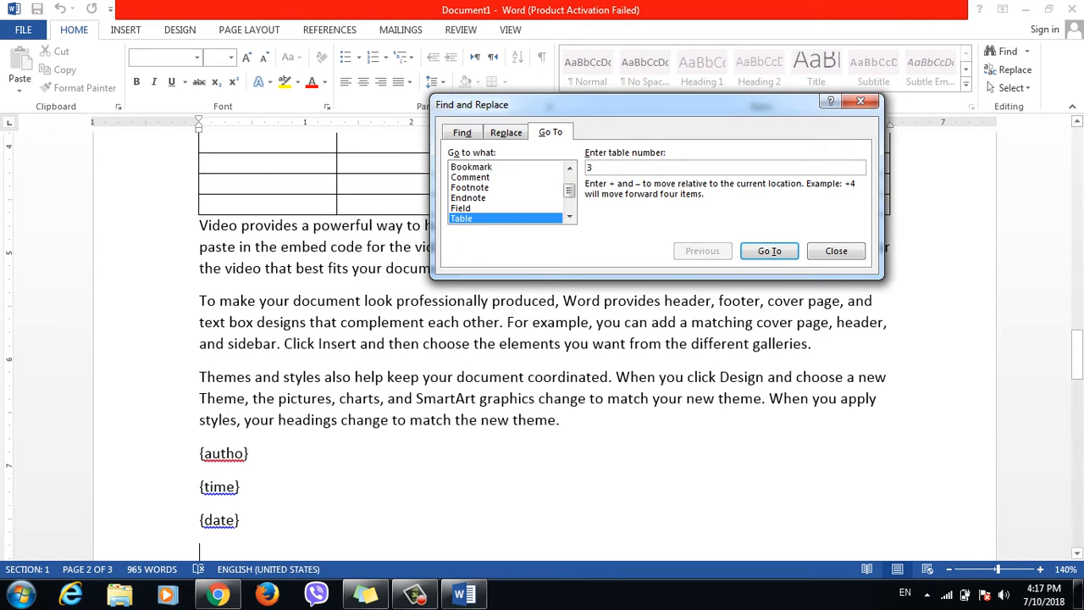
key(Return)
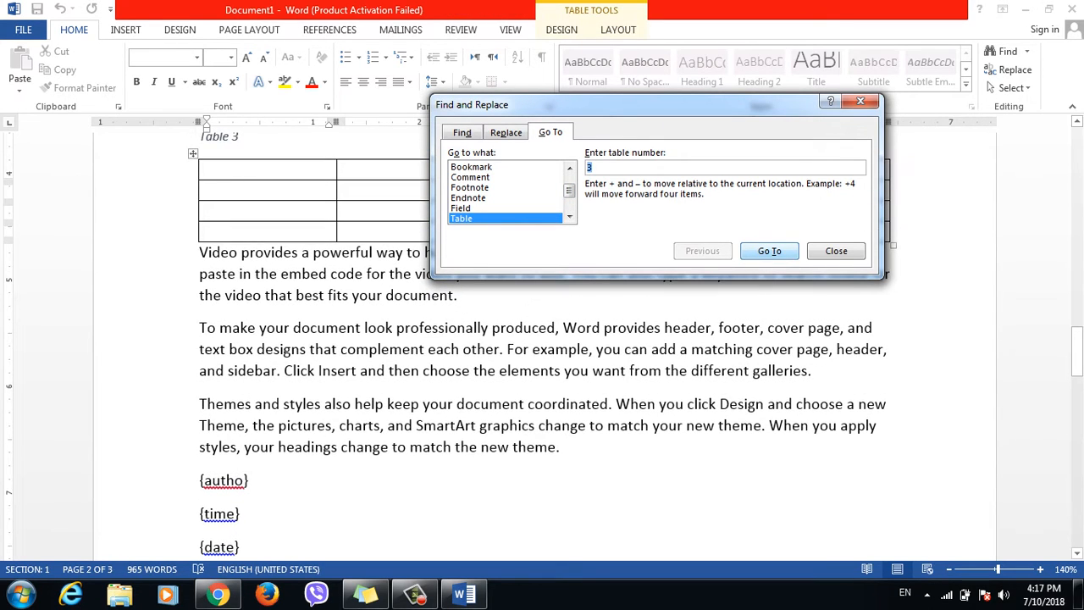
drag(1076, 350, 1076, 337)
drag(241, 258, 194, 239)
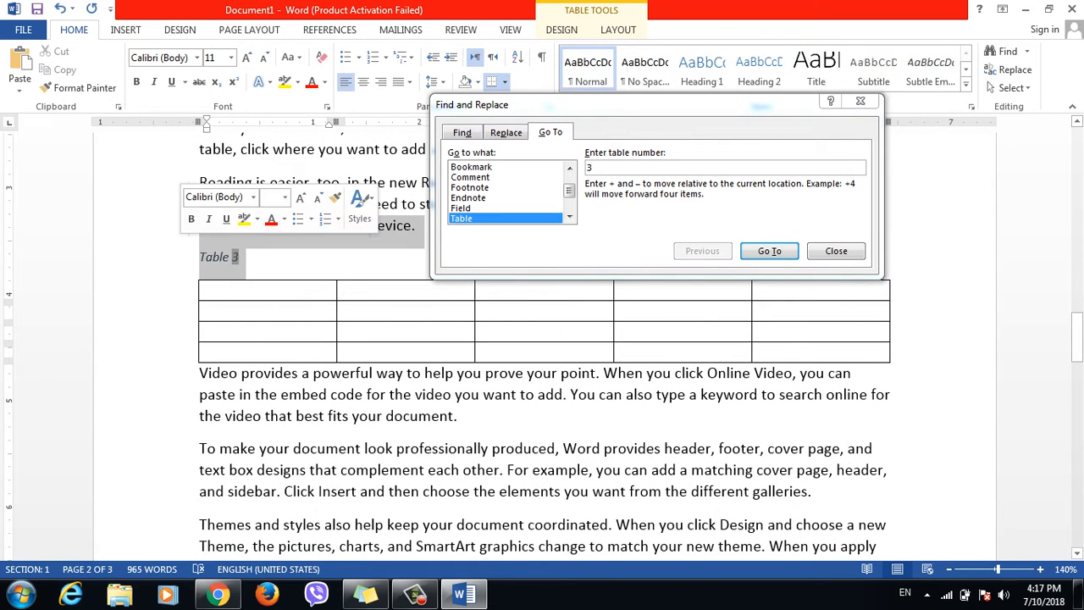
Go back one table from the Table 3 caption using the relative table number -1
click(569, 167)
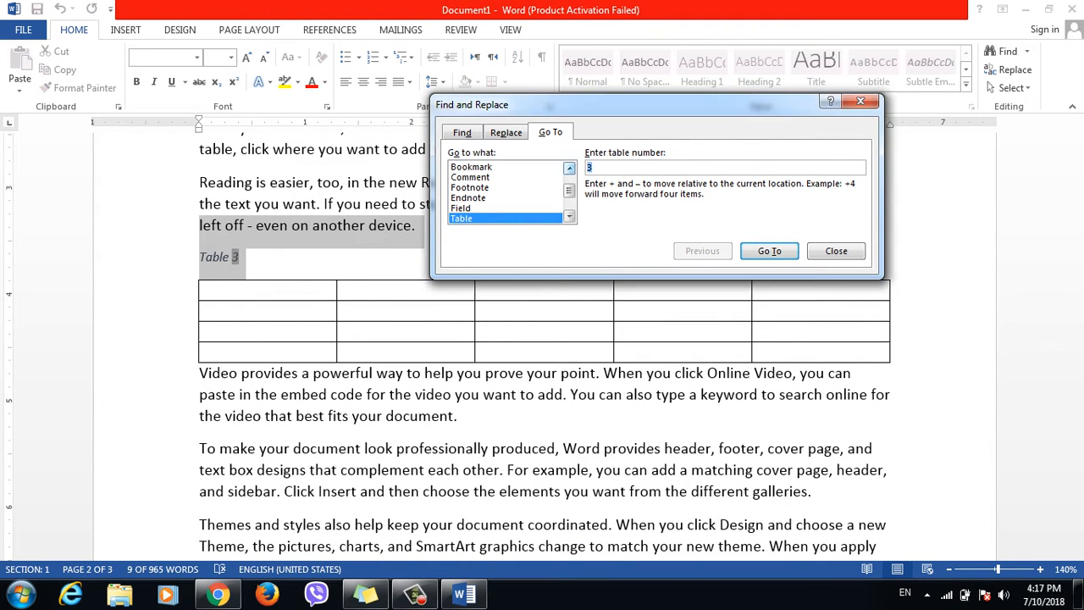
text(-1)
key(Return)
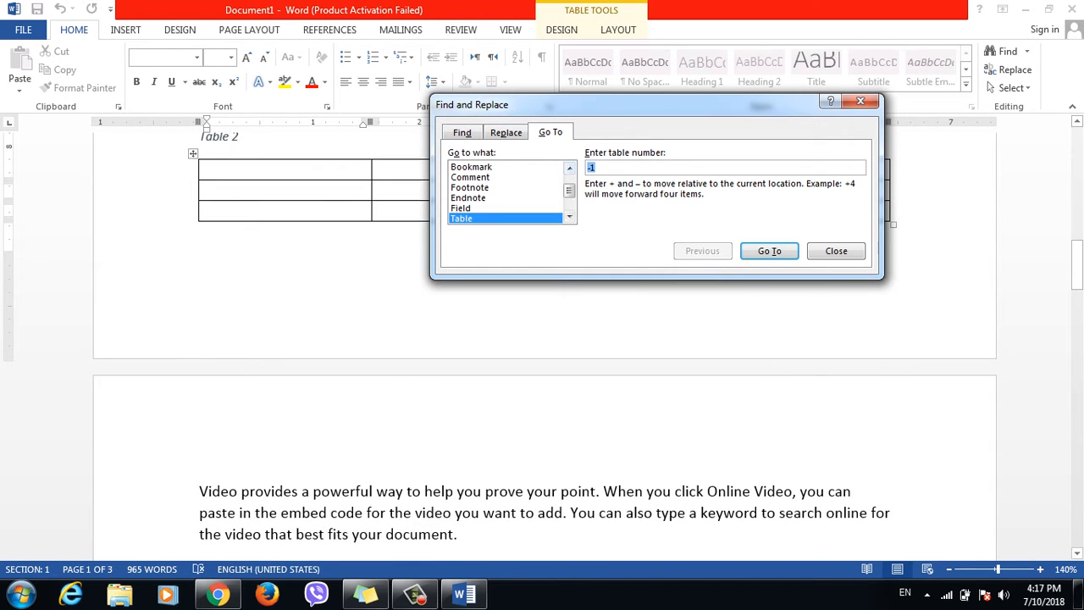
Dismiss the Internet Download Manager warning
click(1077, 265)
drag(1077, 265, 1076, 259)
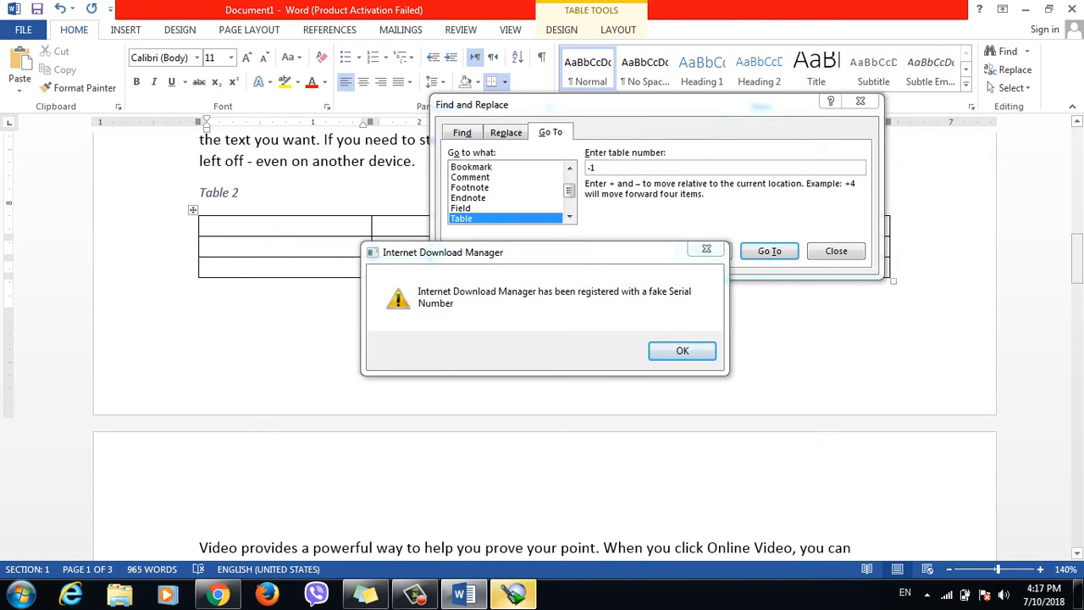
key(Return)
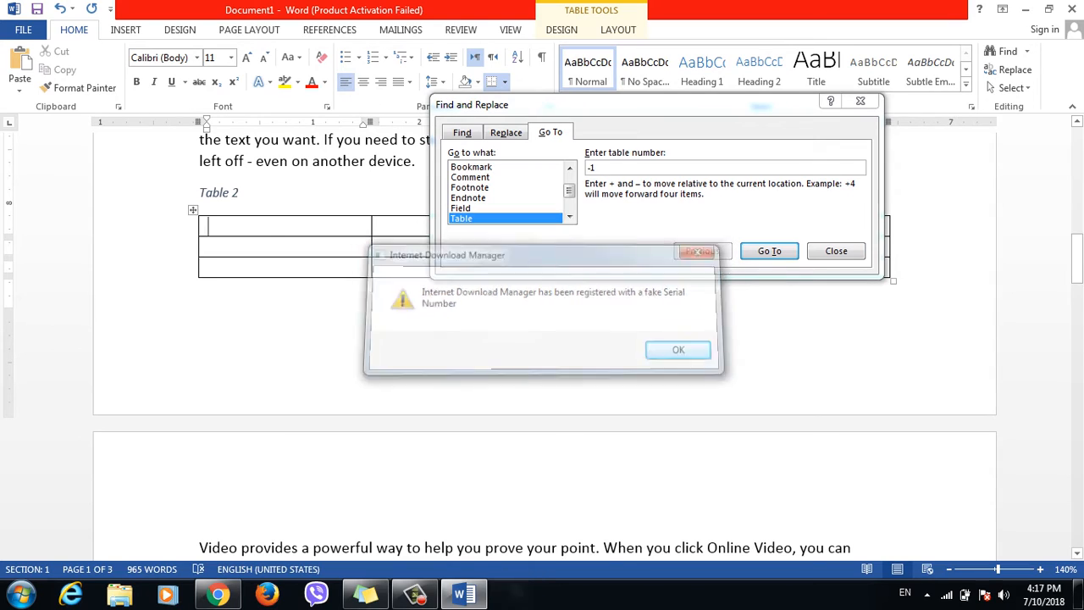
Set the Go To target to Graphic and try jumping with graphic number *5, then leave the dialog
click(569, 216)
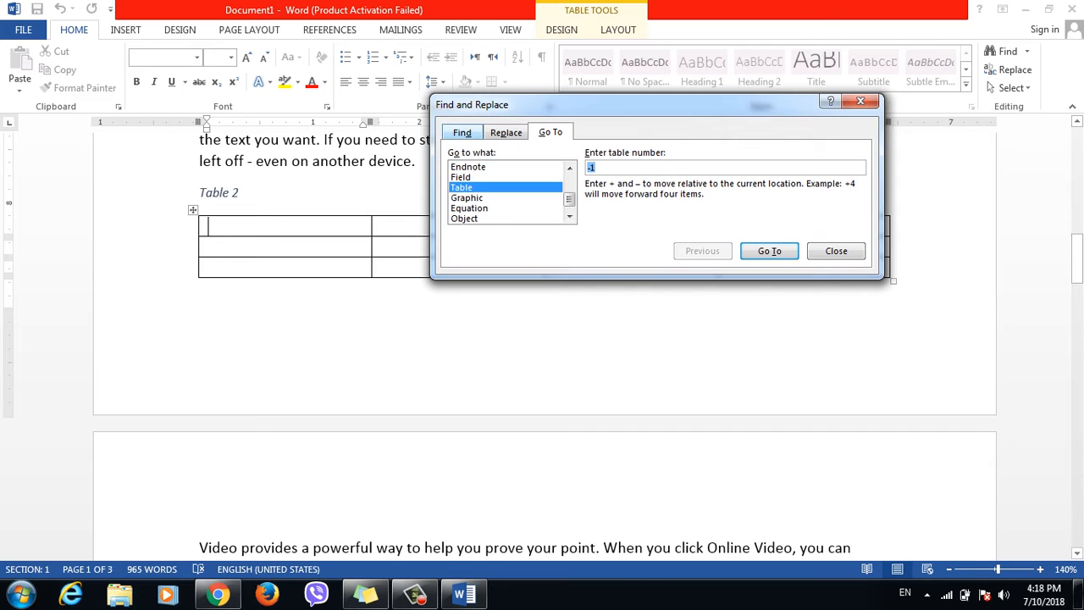
click(467, 199)
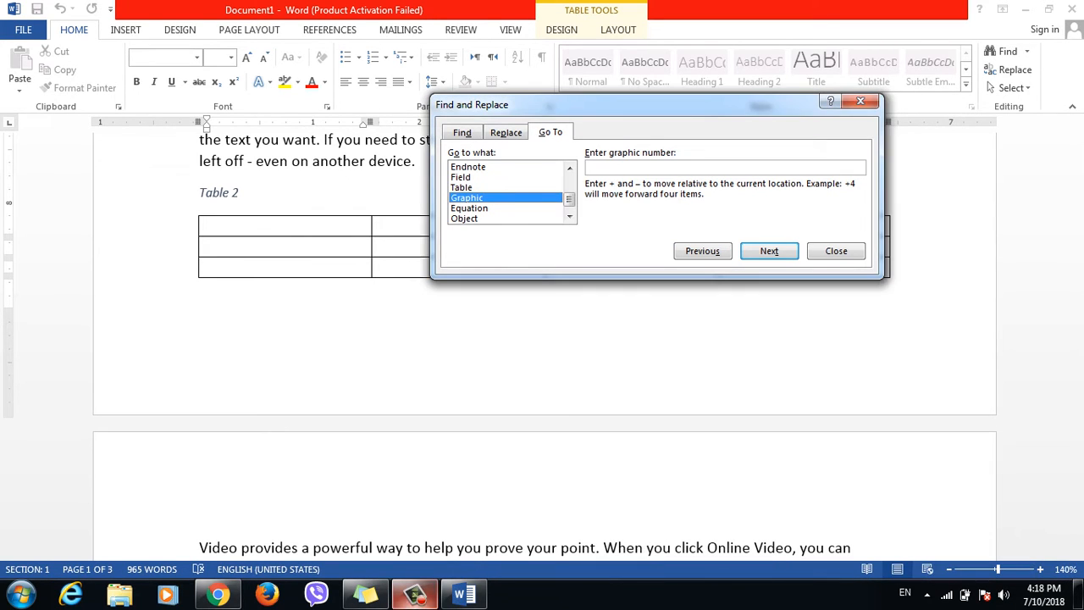
drag(1077, 254, 1077, 286)
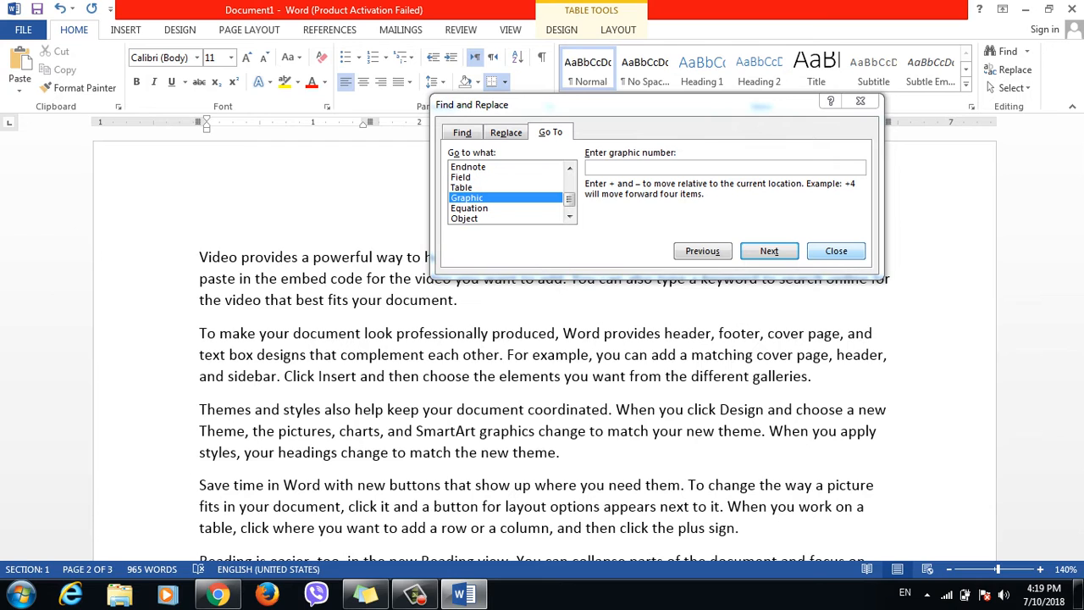
click(627, 168)
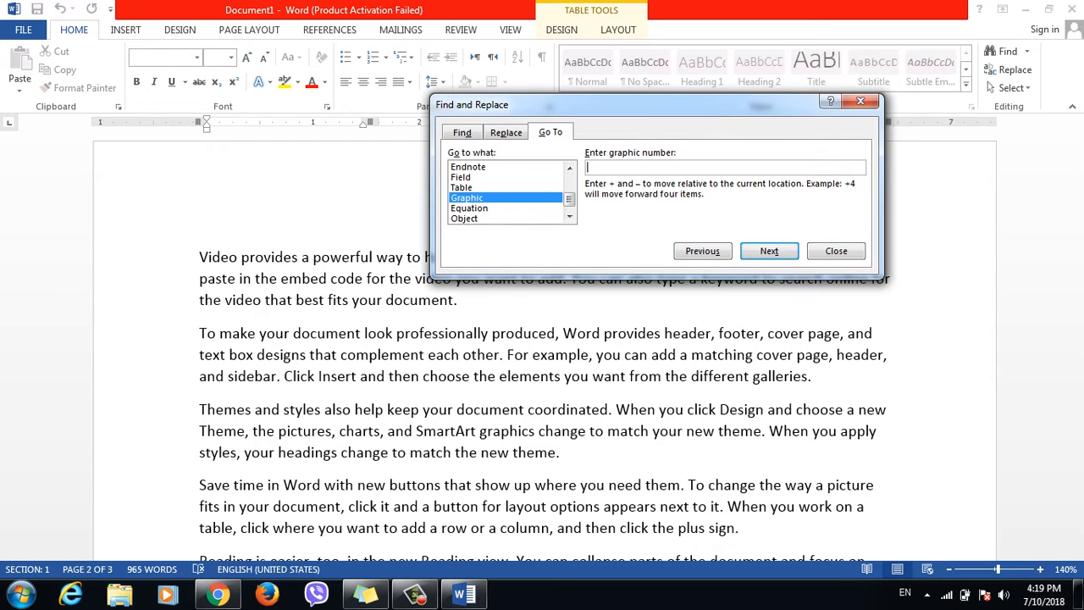
text(*5)
key(Return)
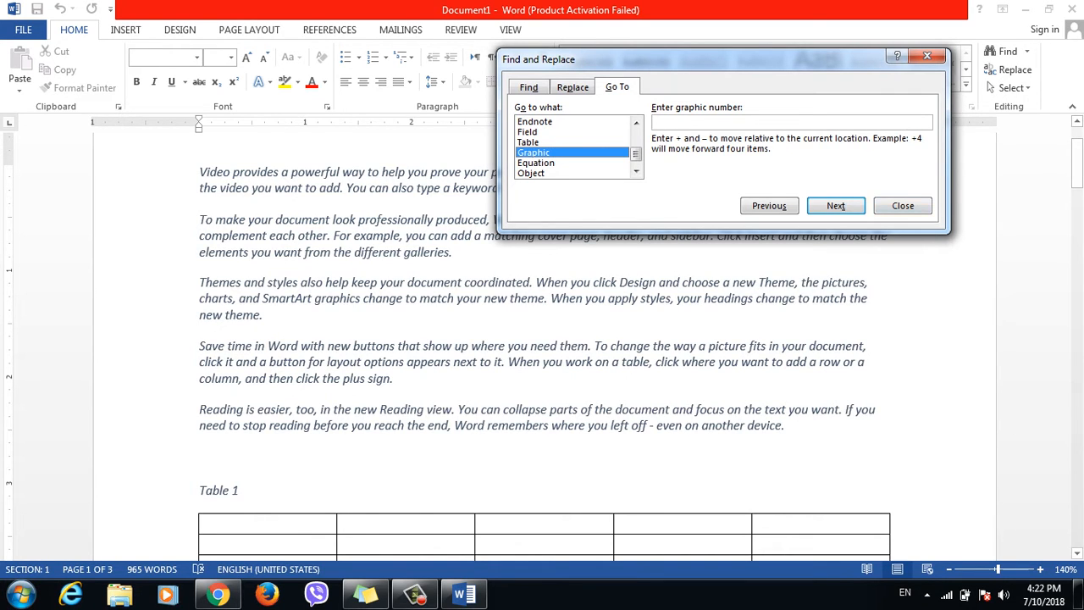
click(902, 205)
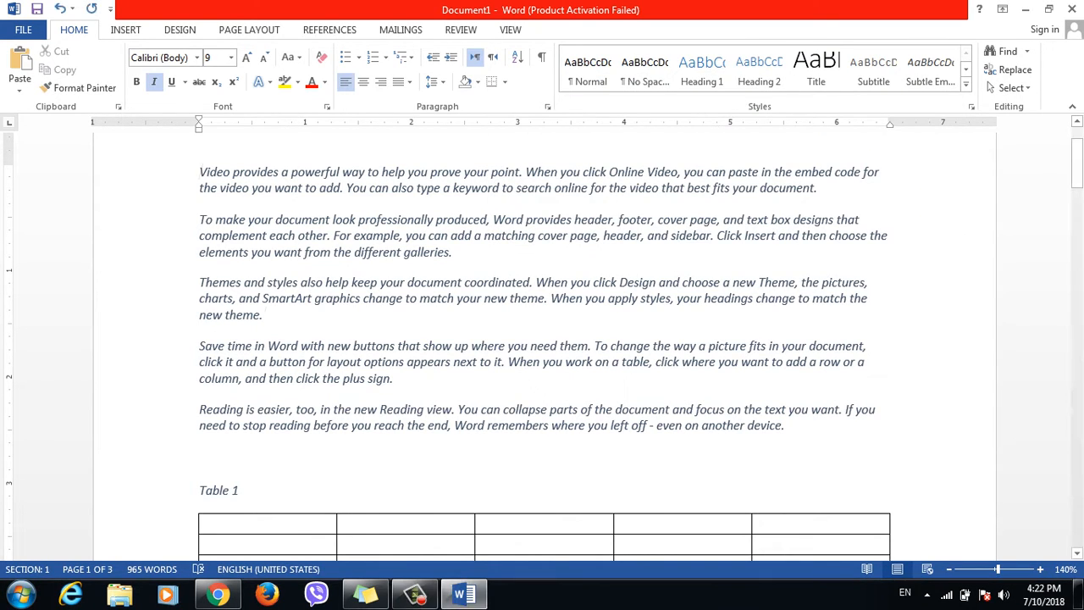
Add a blank paragraph after the "Themes and styles" paragraph on page 1 and insert the Chrysanthemum sample picture there
key(Return)
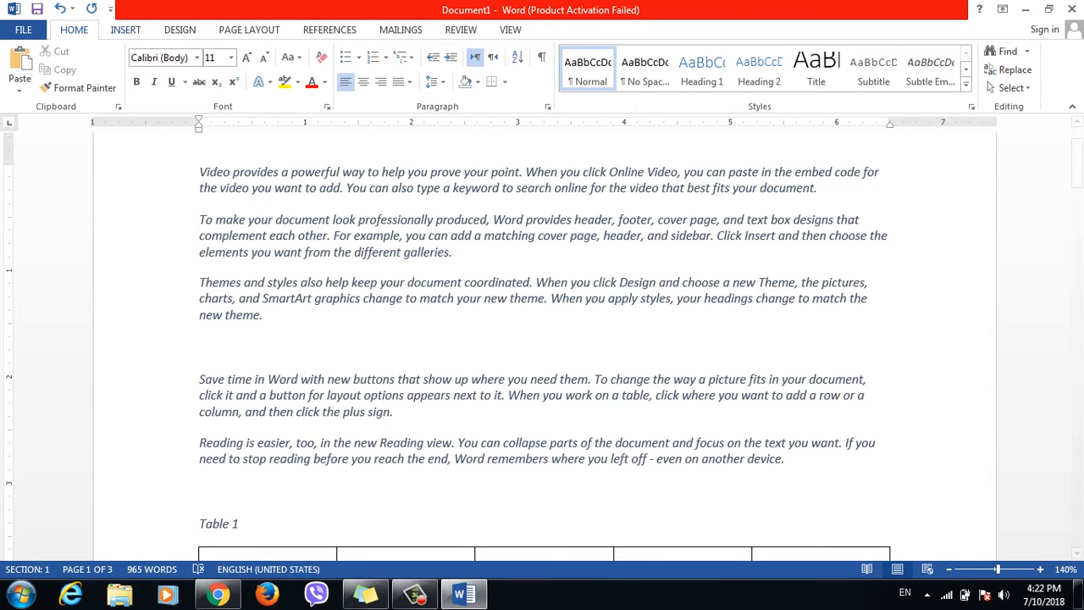
click(125, 30)
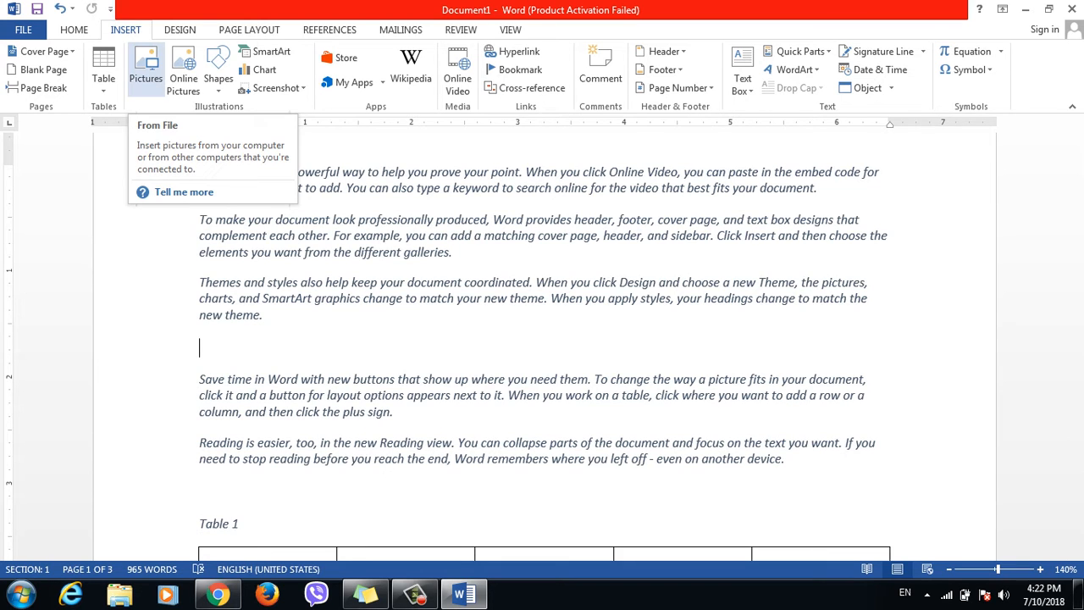
click(146, 67)
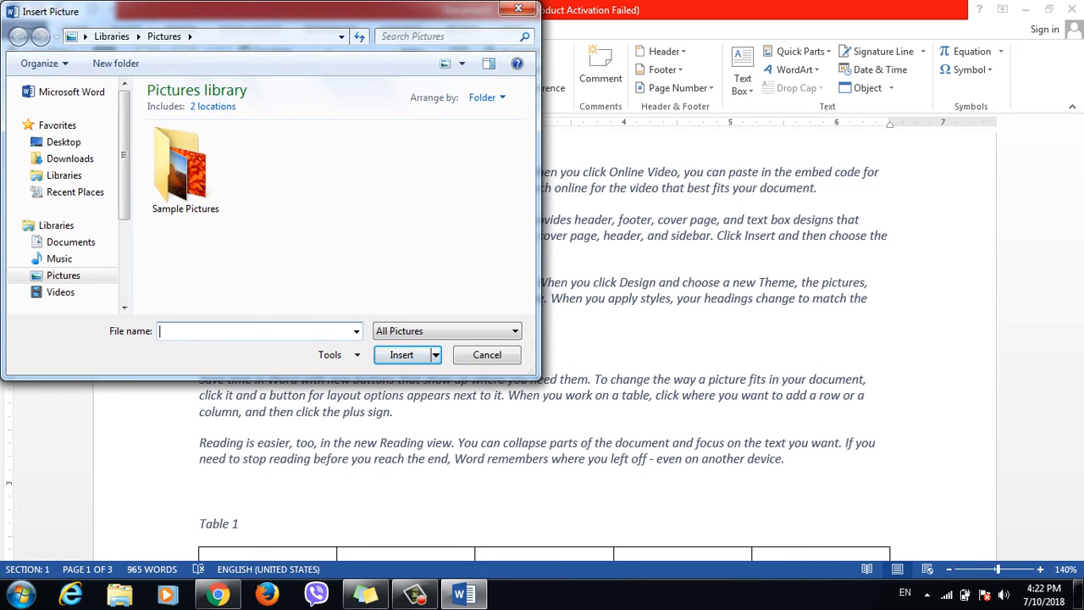
double_click(180, 170)
click(185, 174)
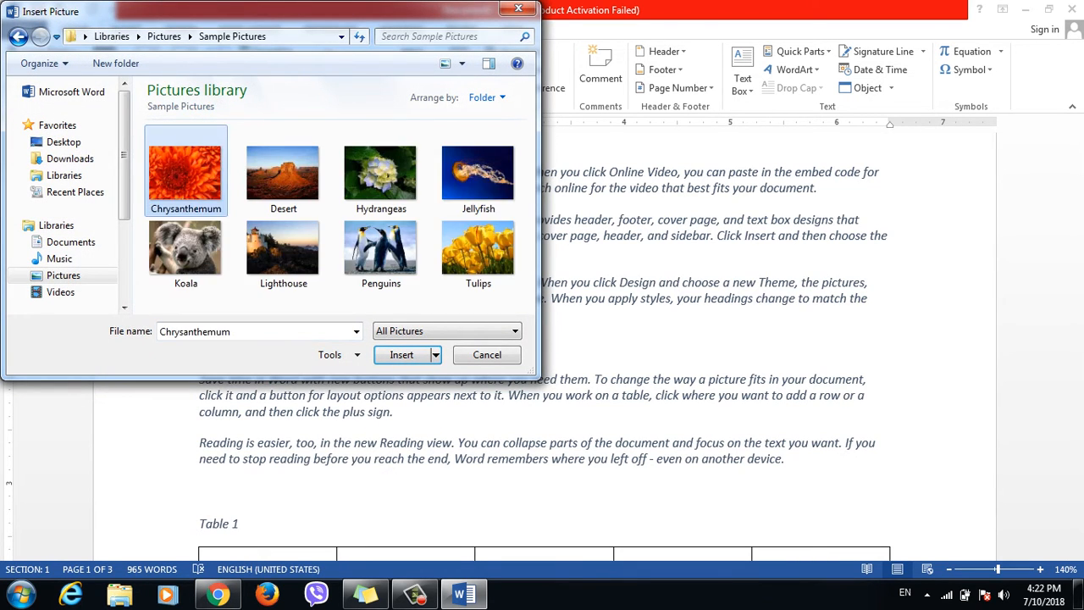
click(402, 355)
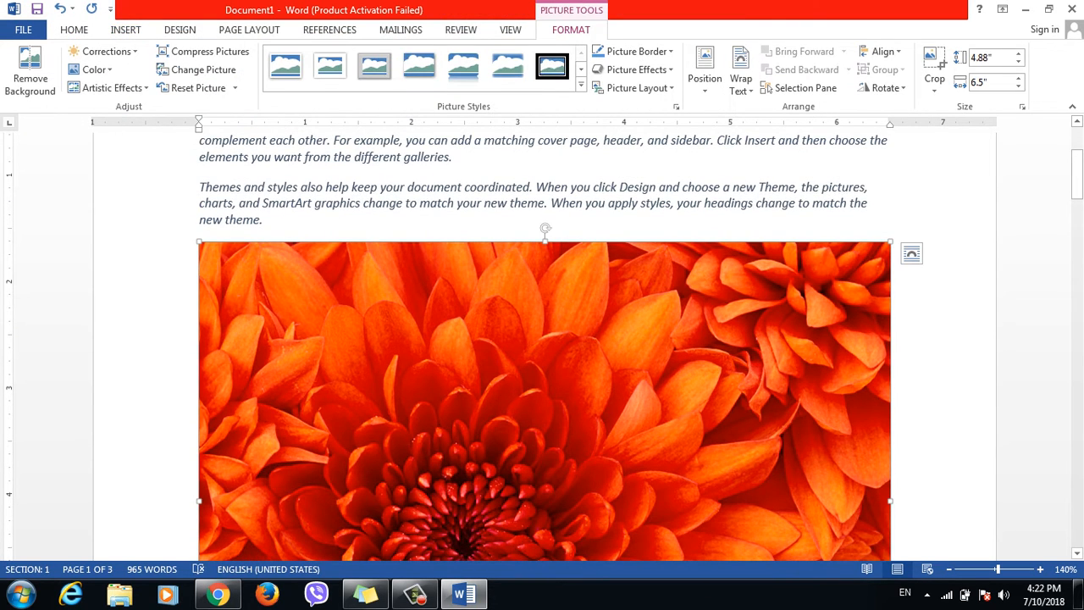
Shrink the Chrysanthemum picture to about 3.98" by 5.31" and position it in the middle center with text wrapping
drag(890, 242, 764, 336)
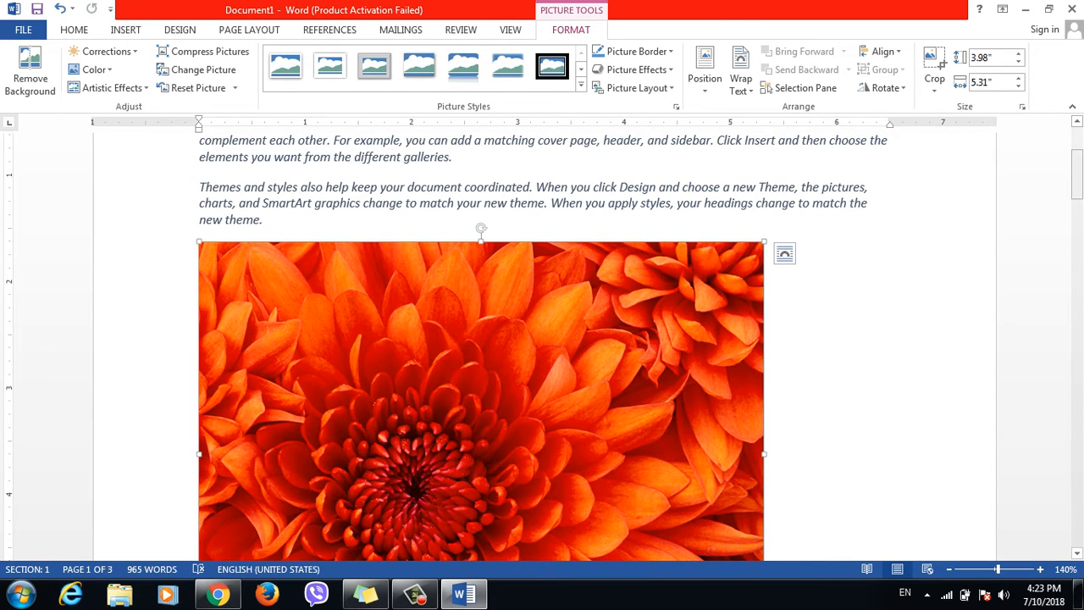
click(704, 68)
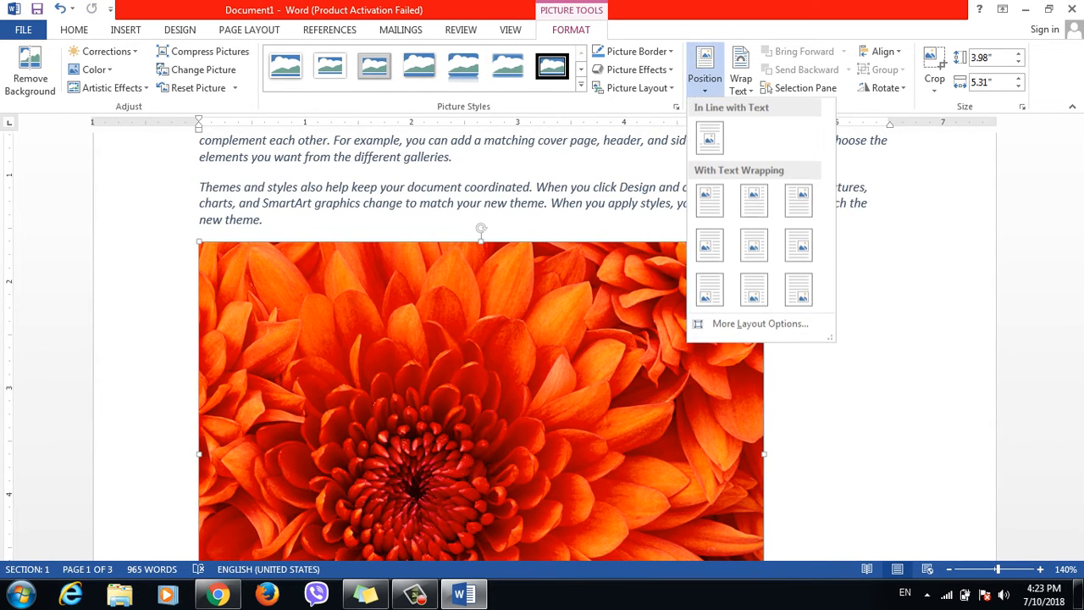
click(753, 244)
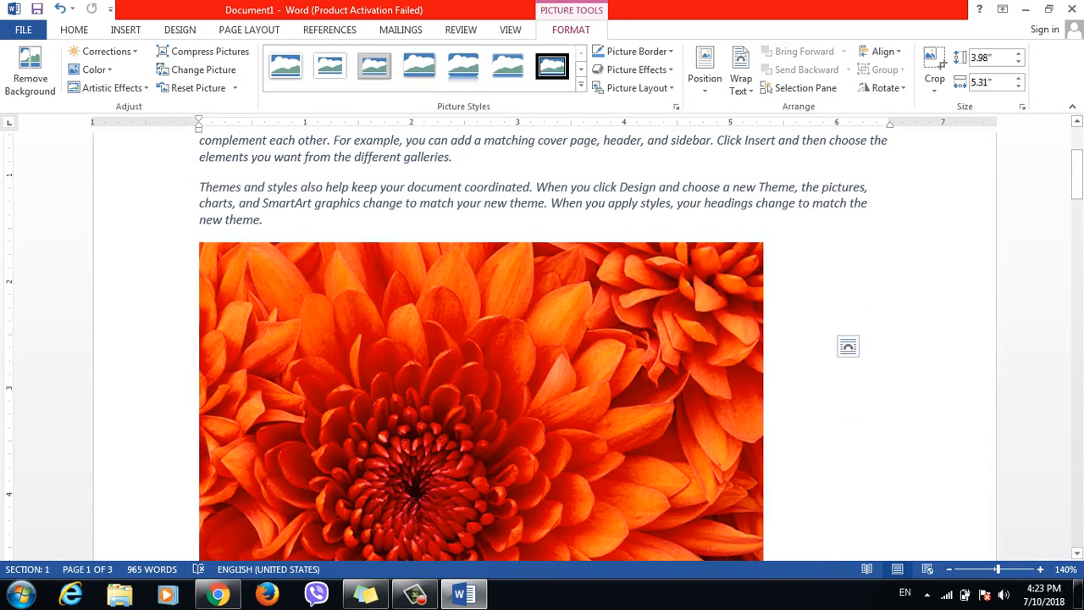
Add two blank paragraphs after the "Save time in Word" paragraph above Table 3 and insert the Lighthouse sample picture there
drag(1076, 175, 1076, 375)
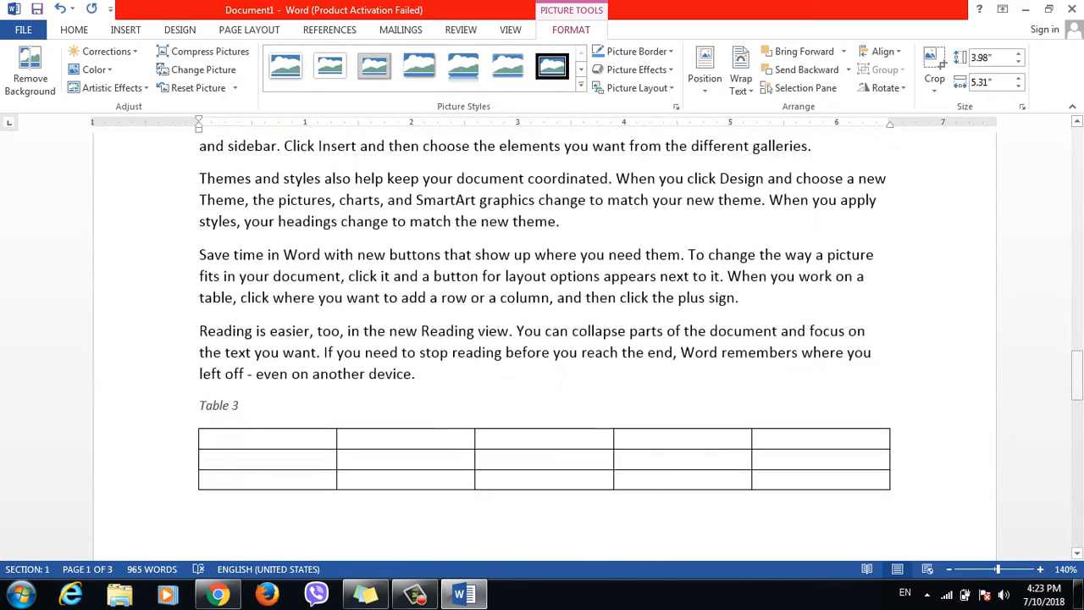
click(241, 405)
click(416, 374)
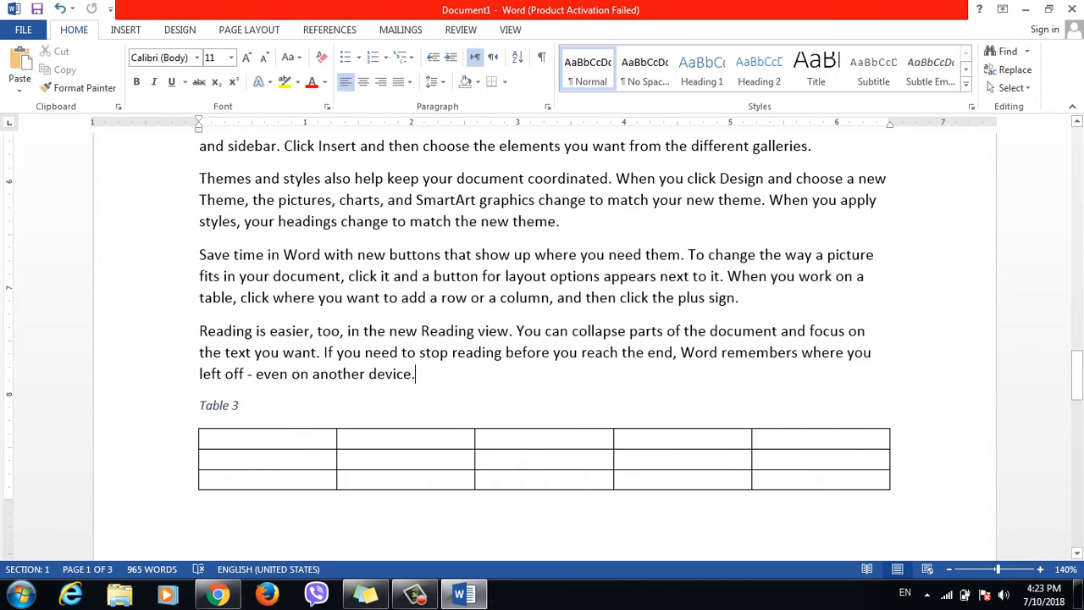
click(739, 298)
key(Return)
key(Return)
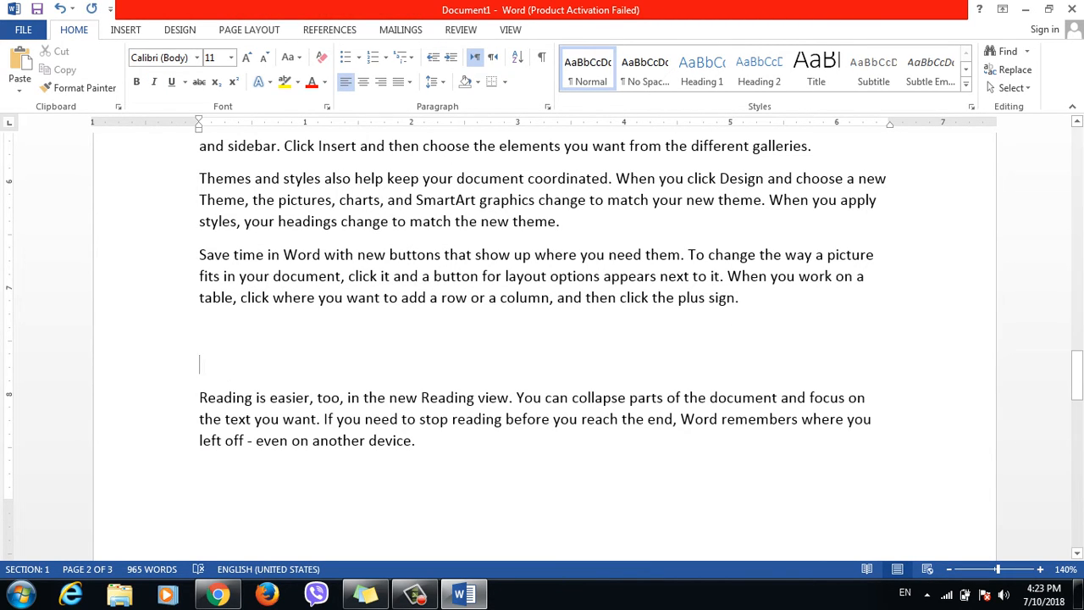
click(126, 29)
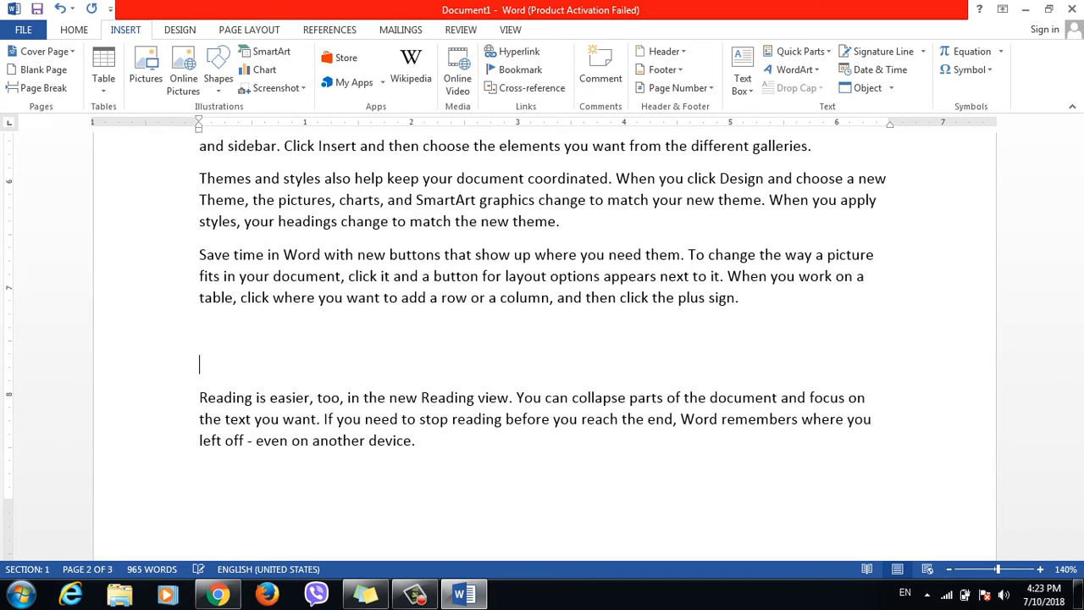
click(146, 69)
click(283, 230)
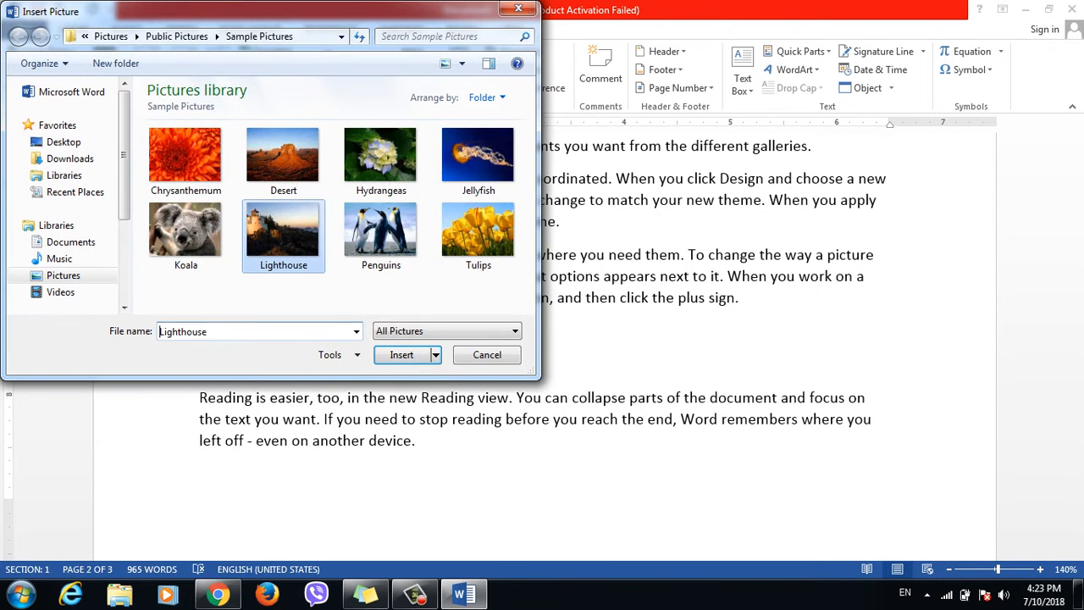
click(401, 355)
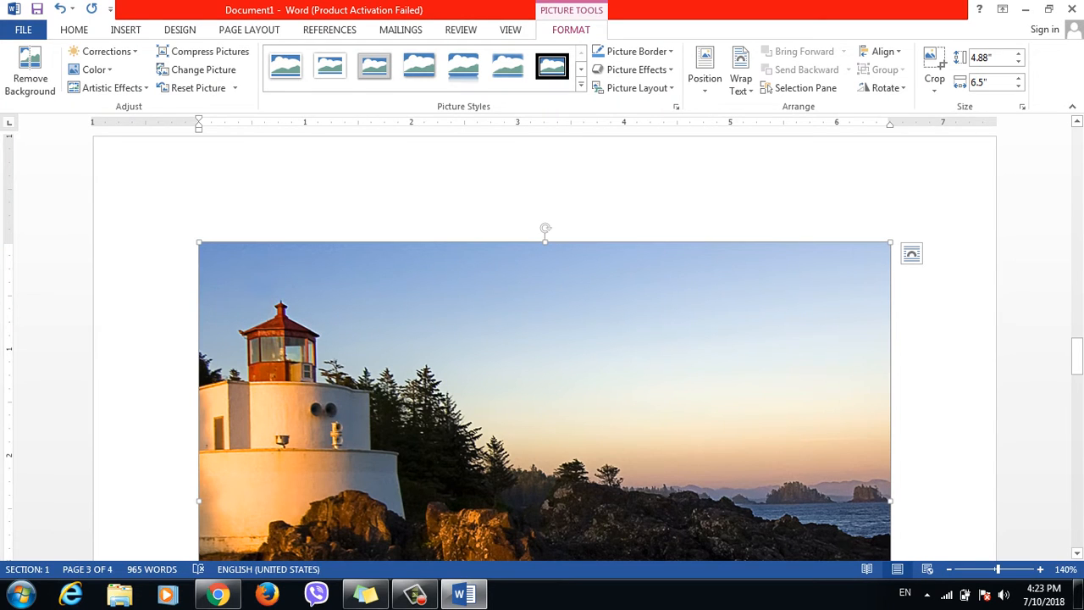
Shrink the Lighthouse picture to about 3.63" by 4.84" and position it in the middle center with text wrapping
drag(890, 242, 714, 373)
drag(1076, 356, 1076, 369)
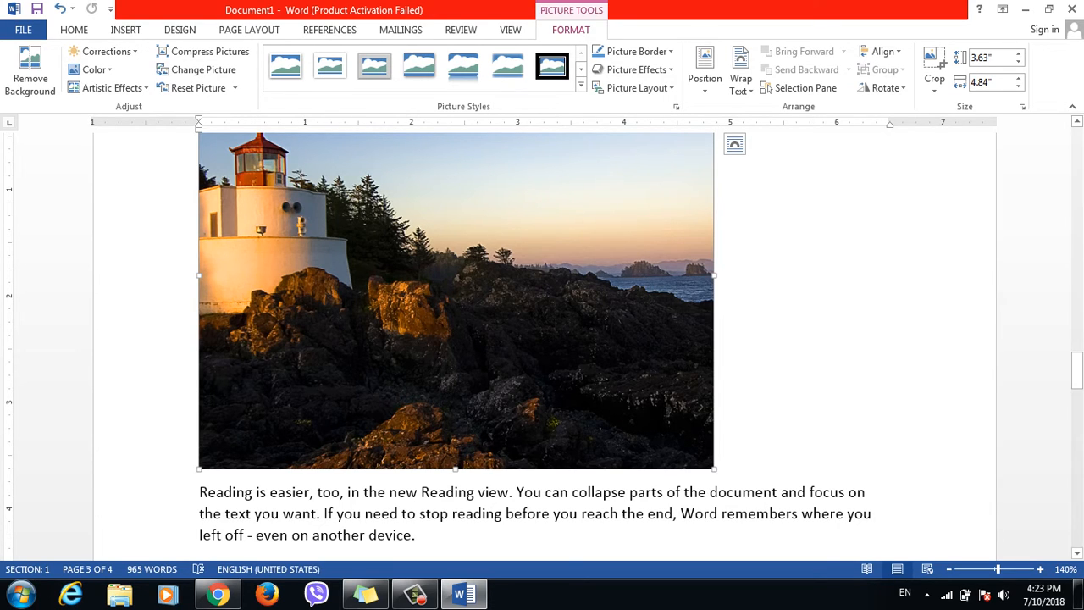
click(704, 70)
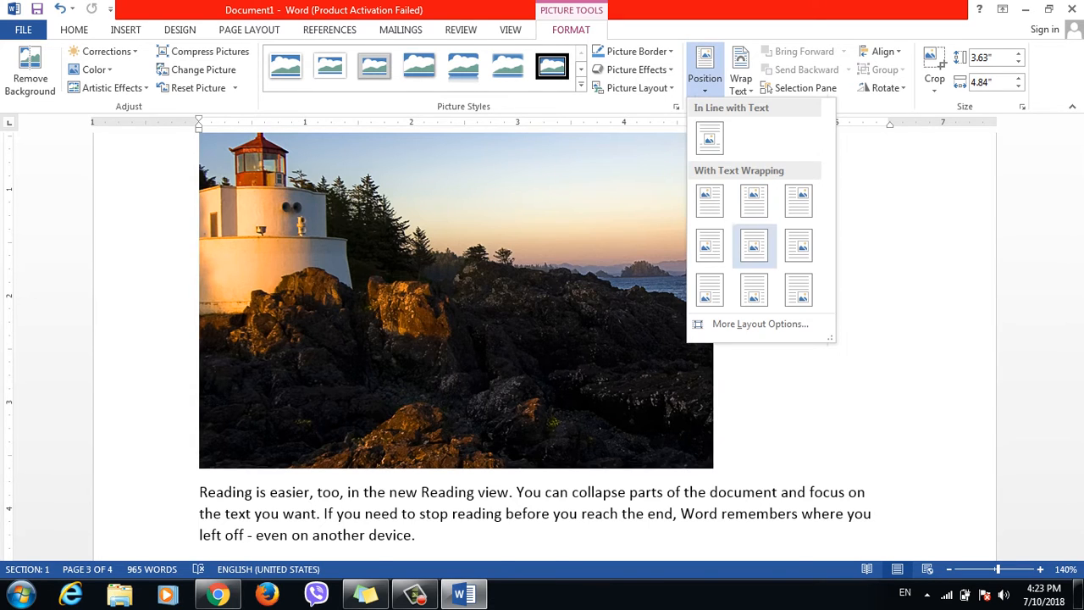
click(754, 245)
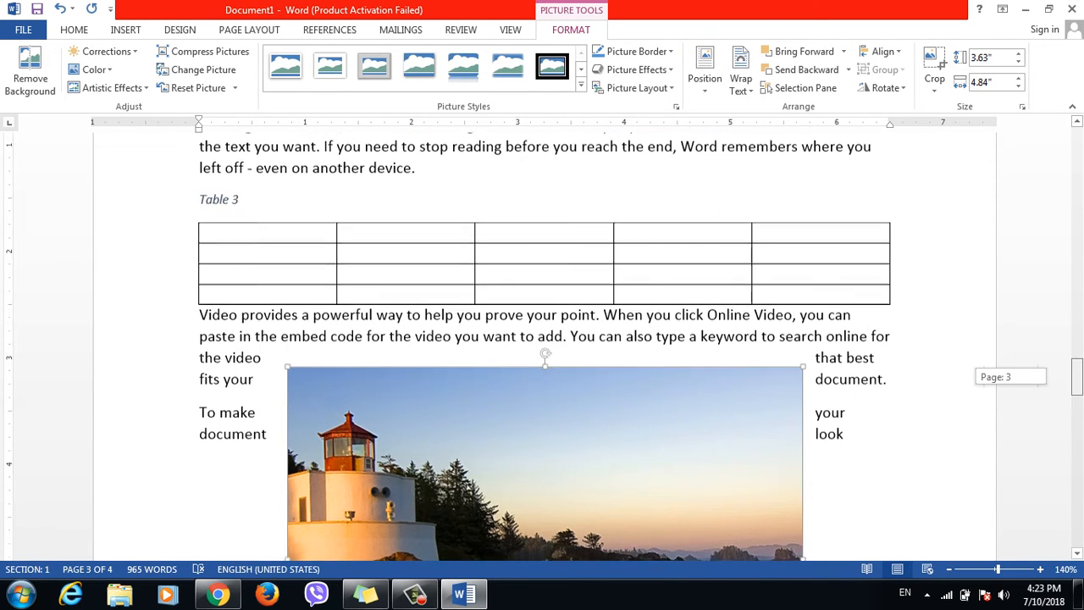
scroll(542, 347, down, 5)
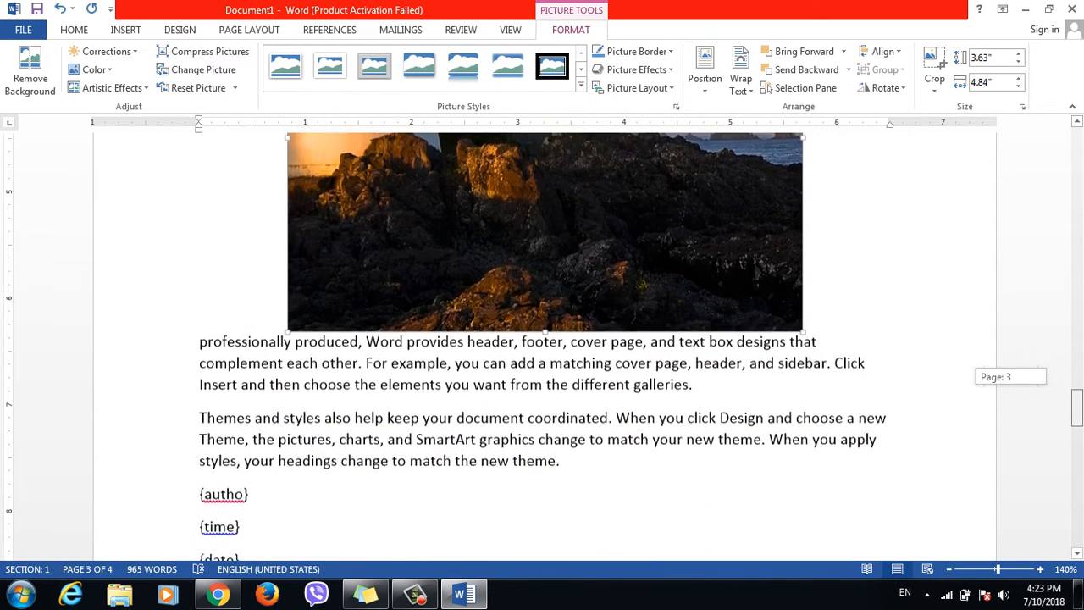
scroll(542, 347, down, 2)
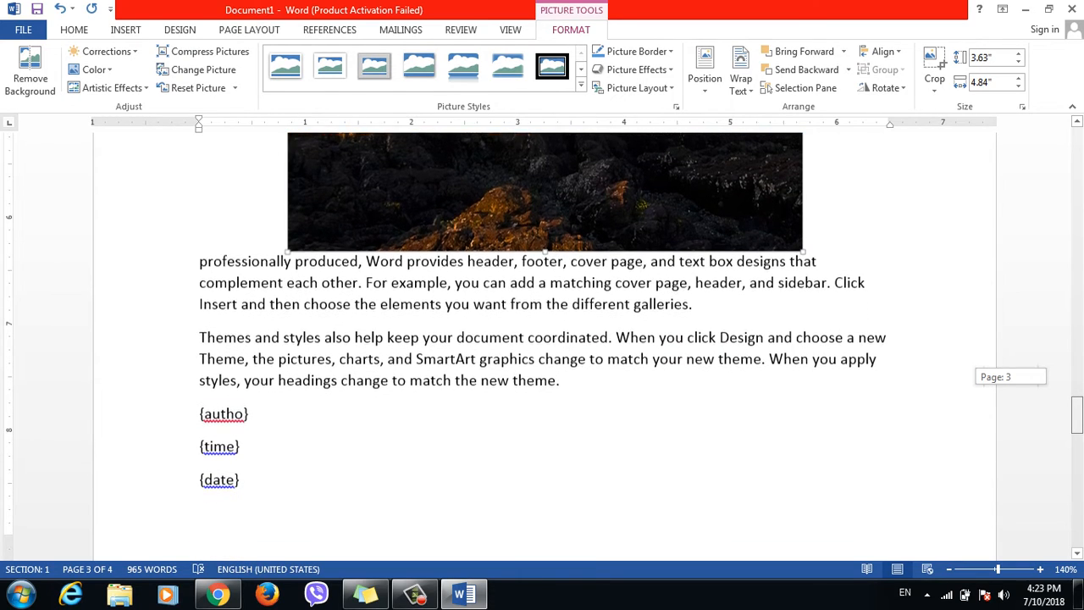
scroll(542, 347, up, 4)
scroll(542, 348, down, 2)
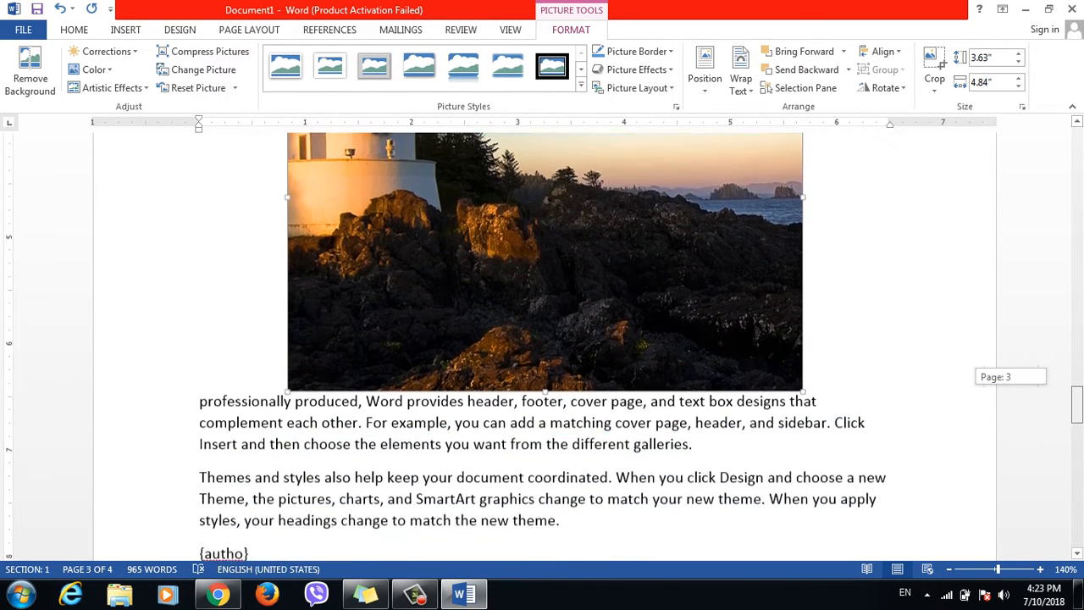
scroll(541, 347, down, 2)
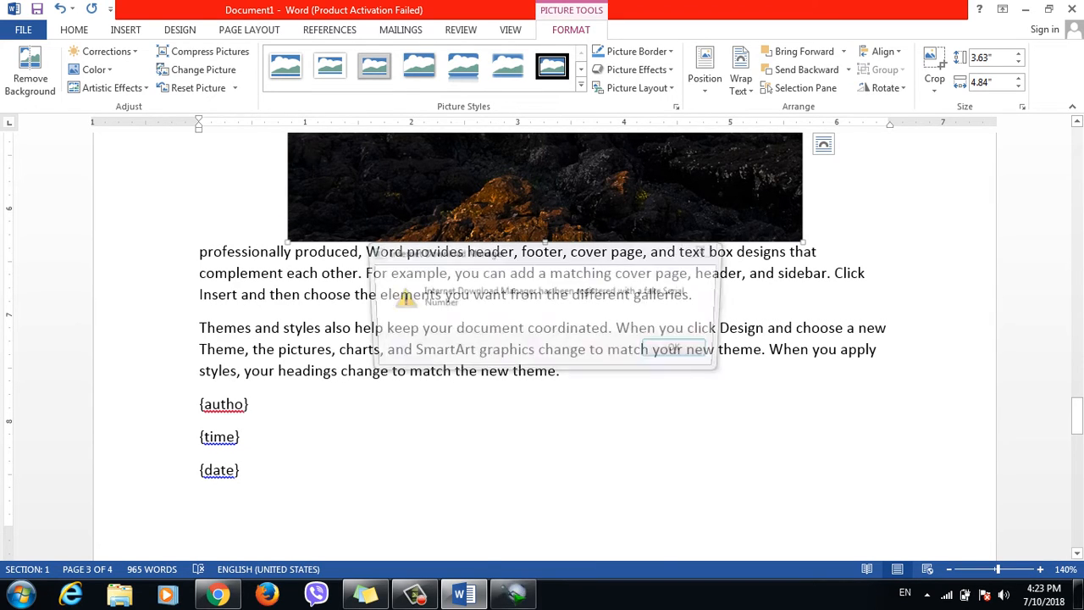
Dismiss the Internet Download Manager warning and check the graphic number setting in the Go To dialog
click(682, 351)
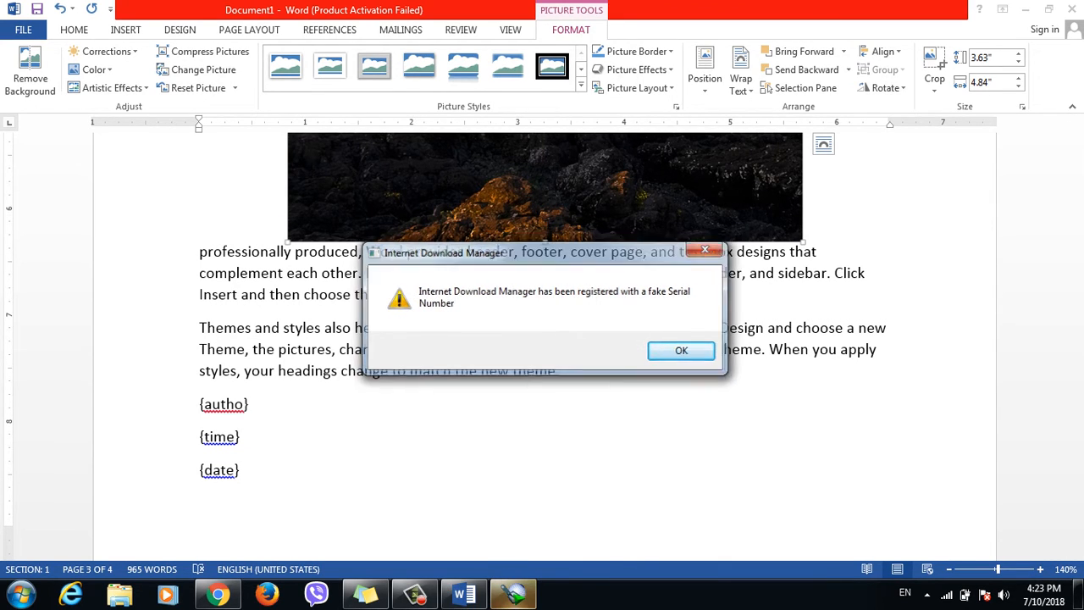
key(ctrl+g)
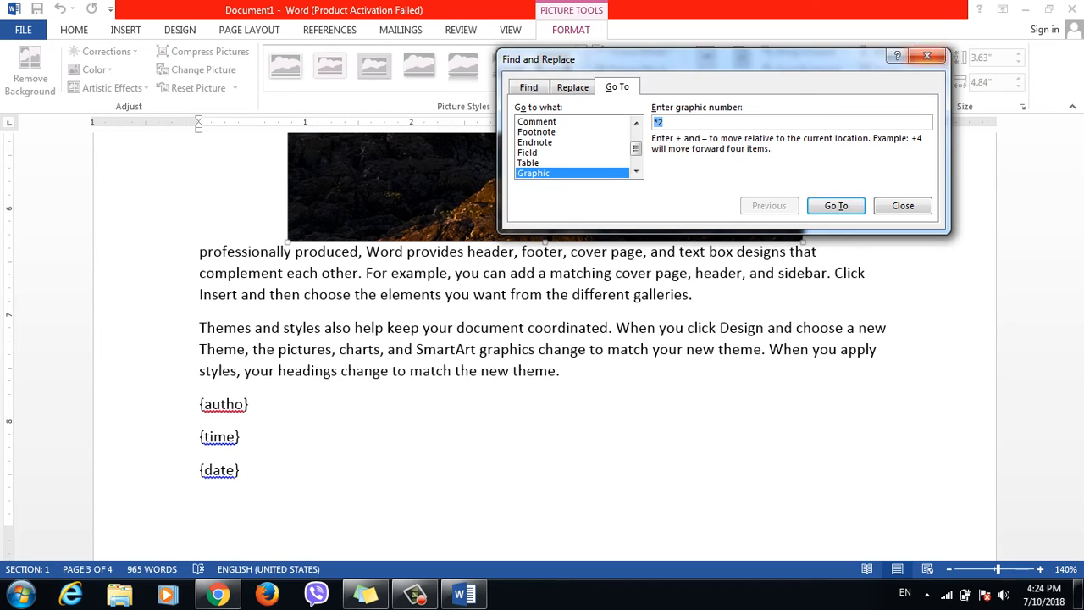
click(927, 55)
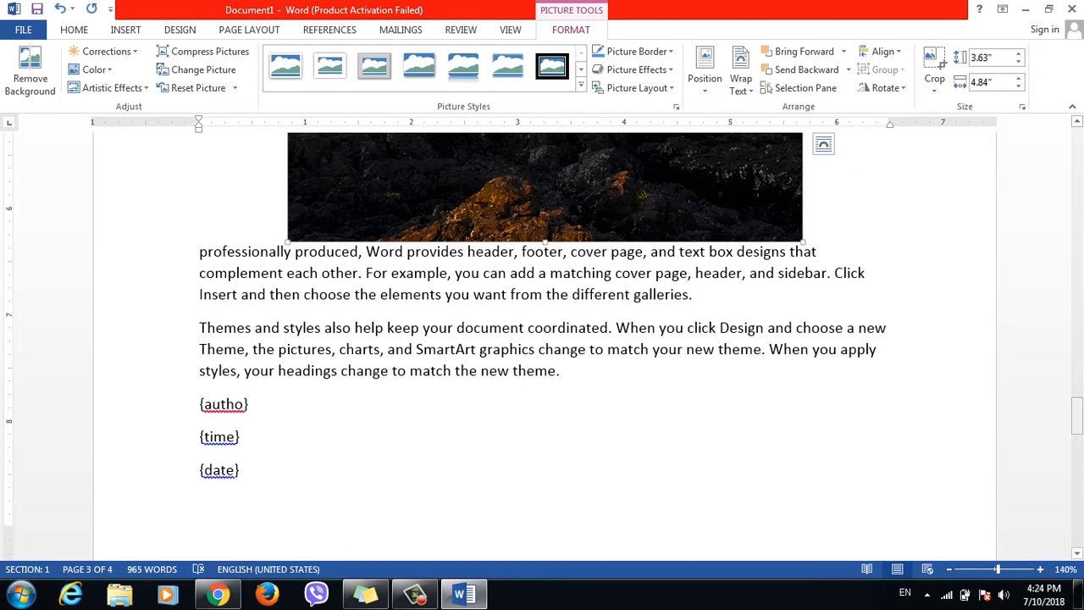
Insert the Penguins sample picture on the blank line after the document's last paragraph and shrink it to about 3.82" by 5.09"
drag(1077, 422, 1077, 463)
click(199, 483)
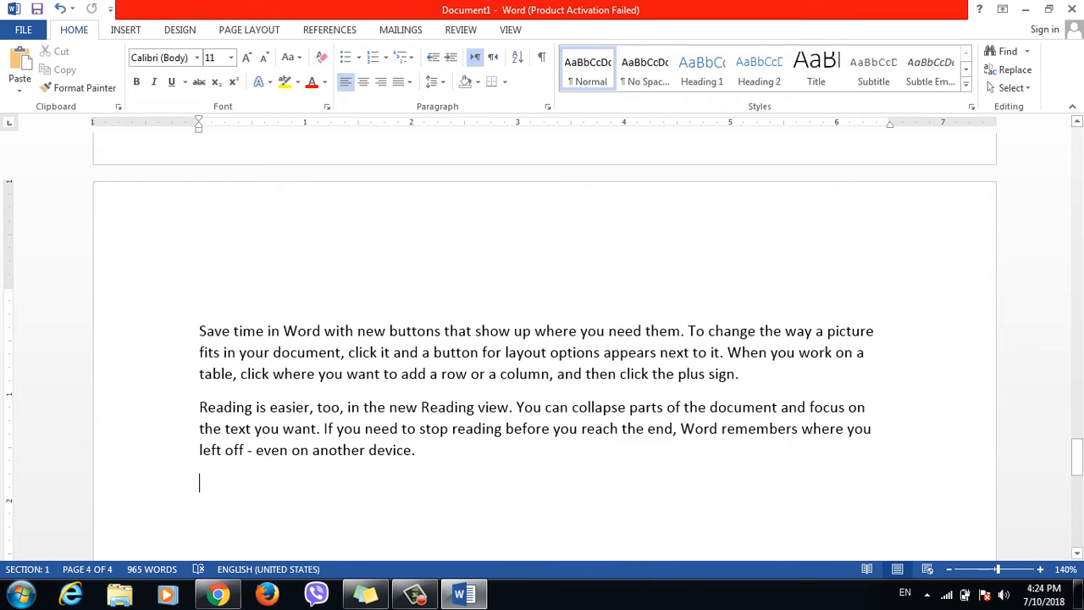
click(125, 30)
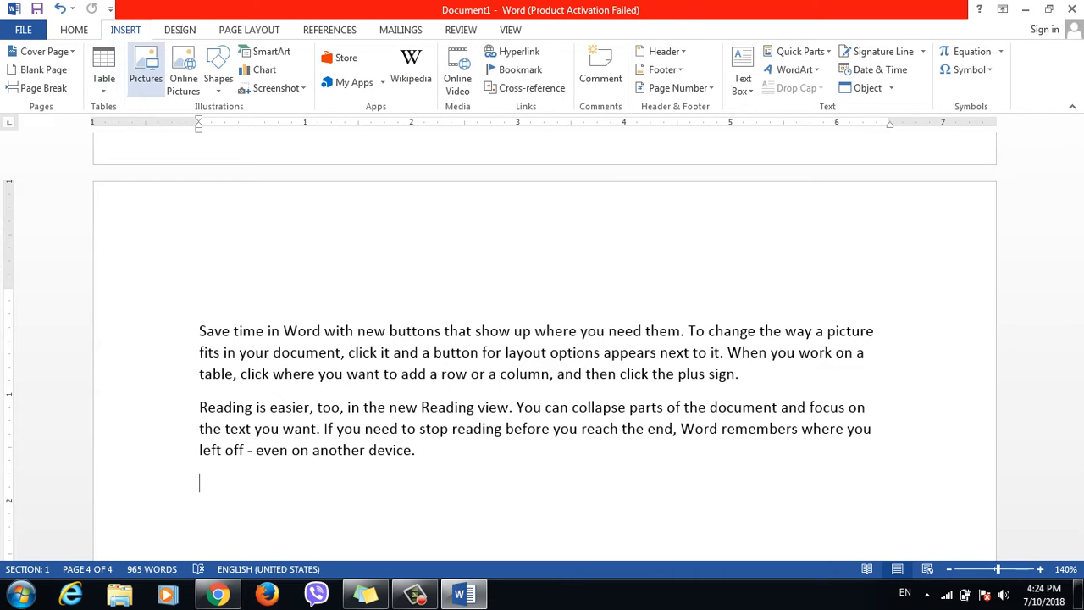
click(145, 72)
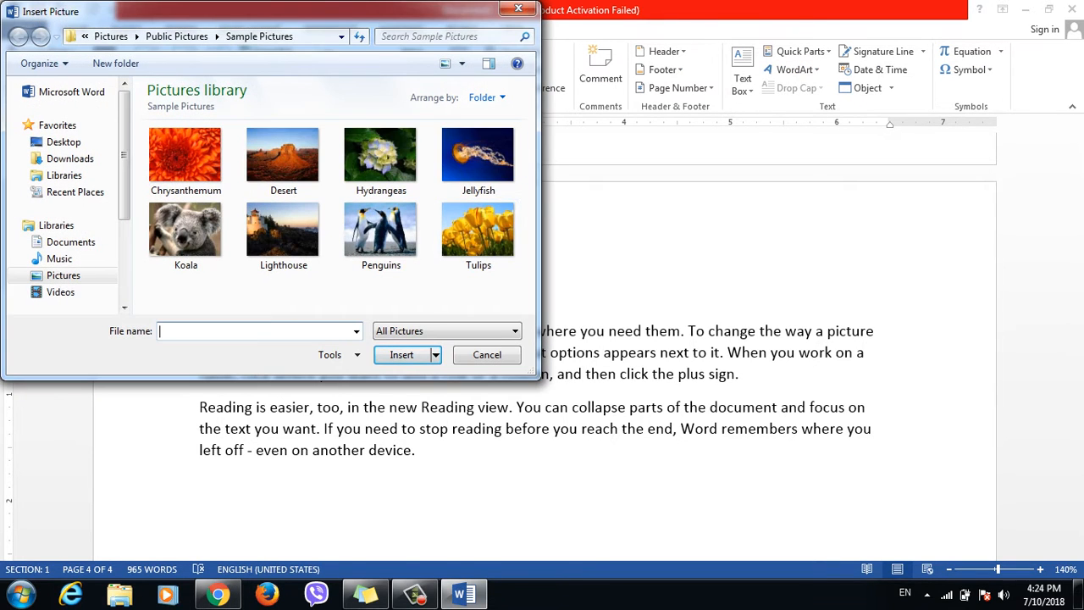
click(381, 236)
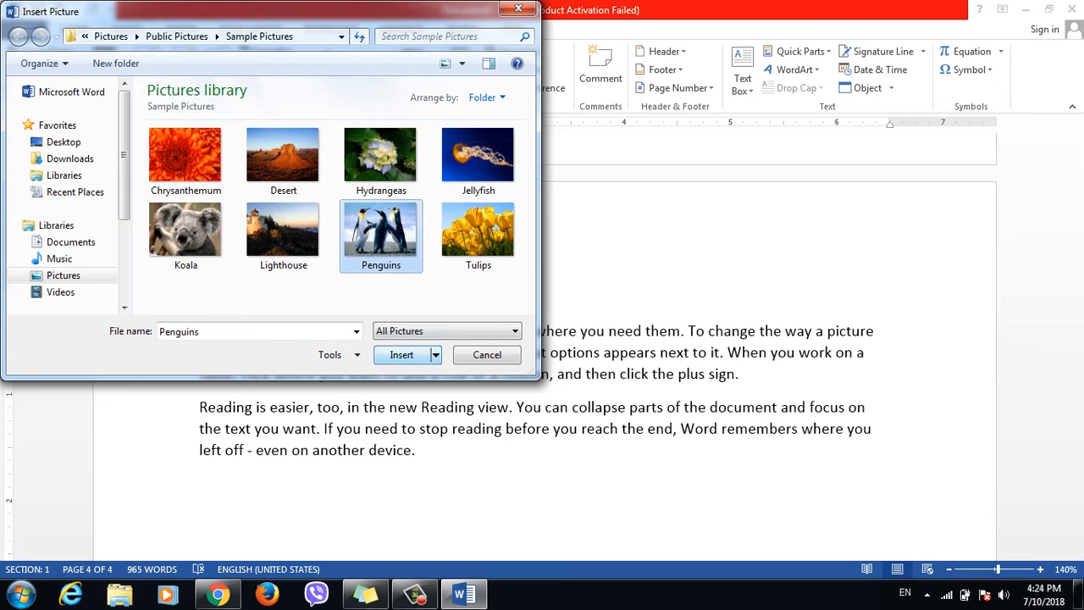
click(401, 354)
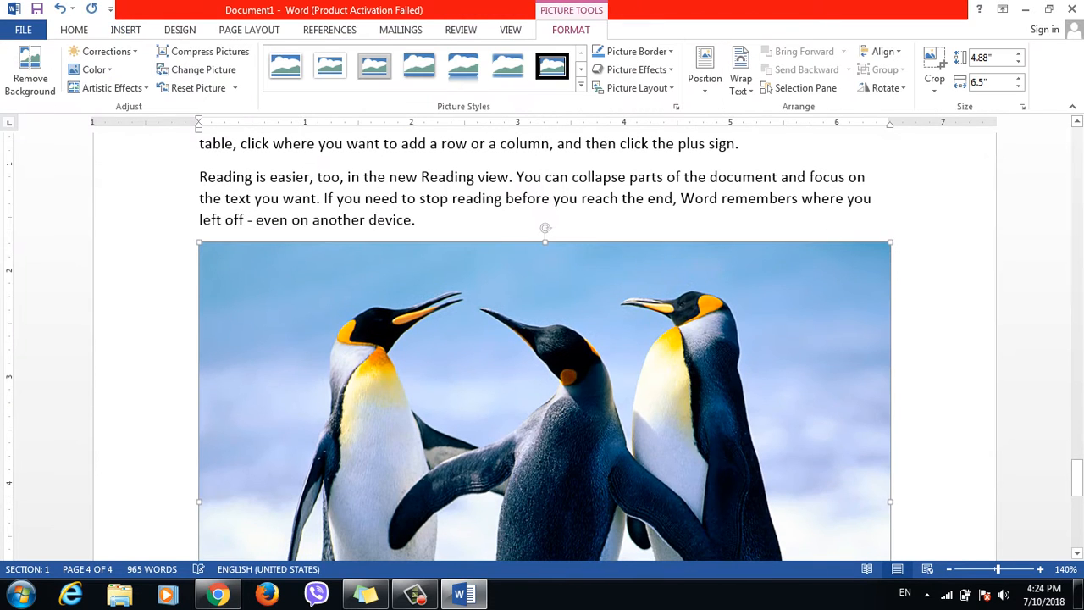
drag(890, 242, 740, 355)
Add two blank paragraphs after the Penguins picture and generate sample text there with =rand()
drag(1076, 478, 1076, 502)
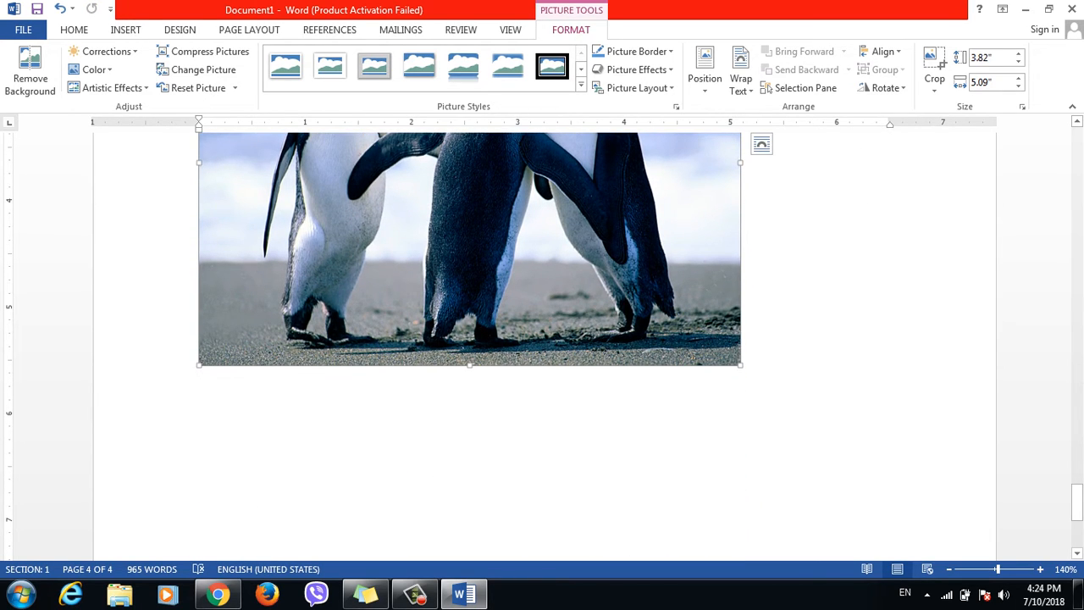
click(758, 354)
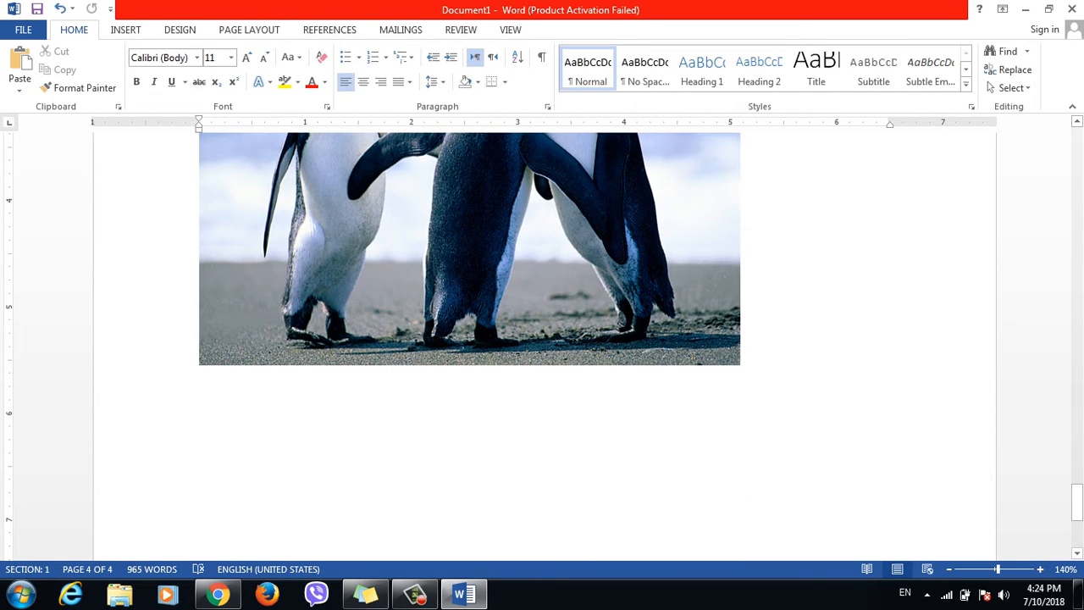
key(Return)
key(Return)
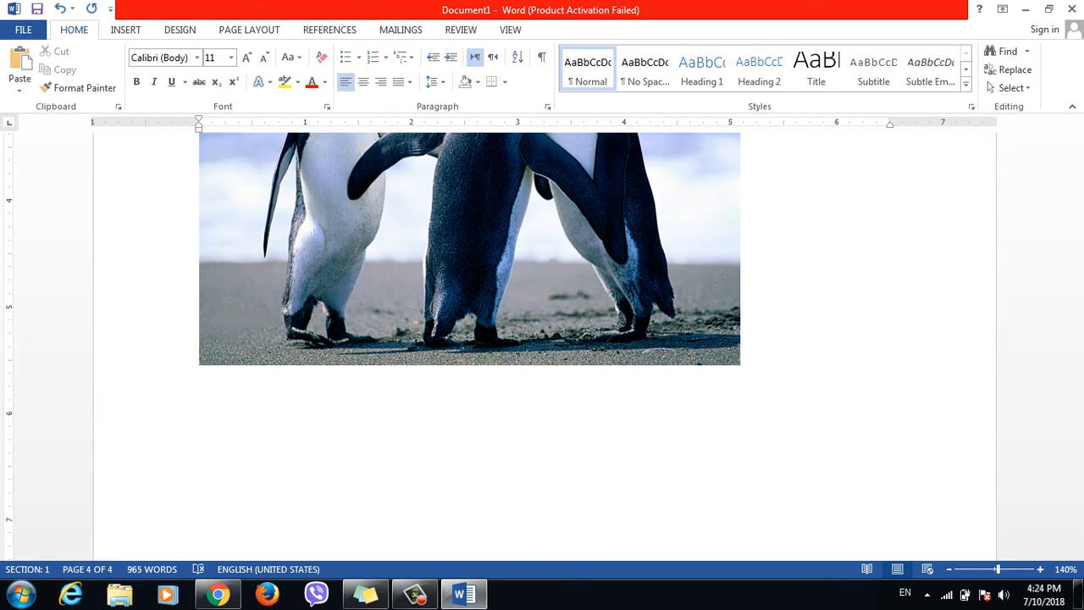
text(=rand())
key(Return)
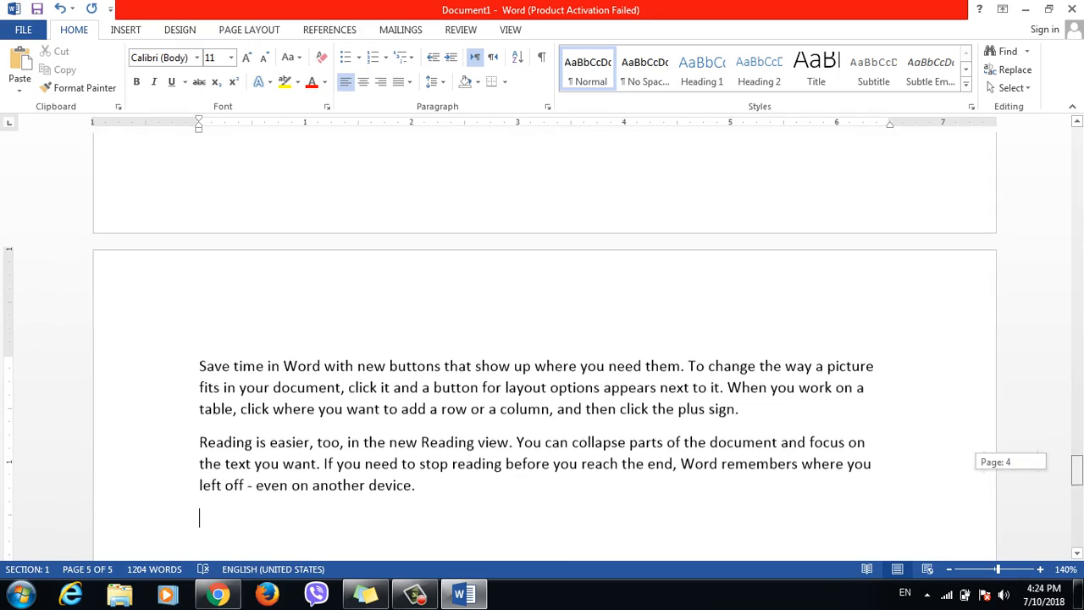
From the blank line above the "Save time in Word" paragraph on page 1, use Go To to jump to graphic number 2
scroll(542, 338, up, 15)
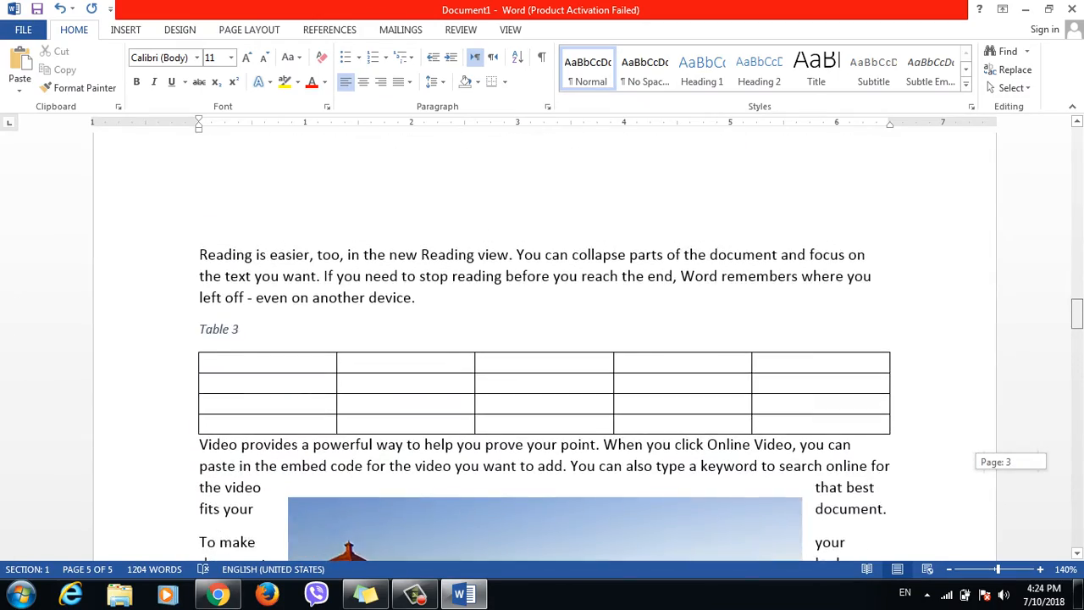
scroll(542, 339, up, 20)
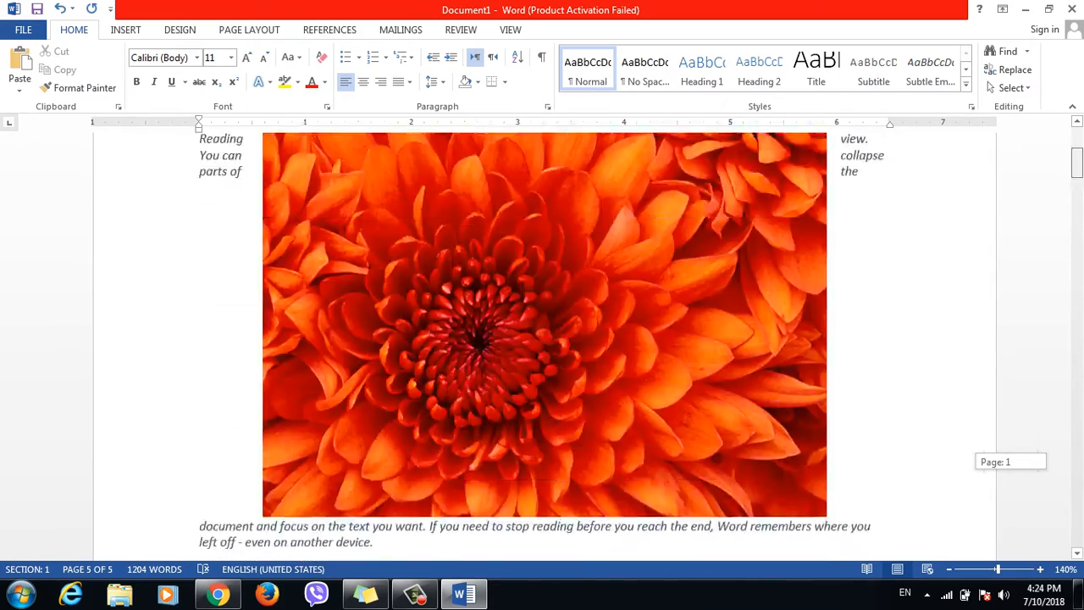
drag(1077, 162, 1077, 141)
click(200, 442)
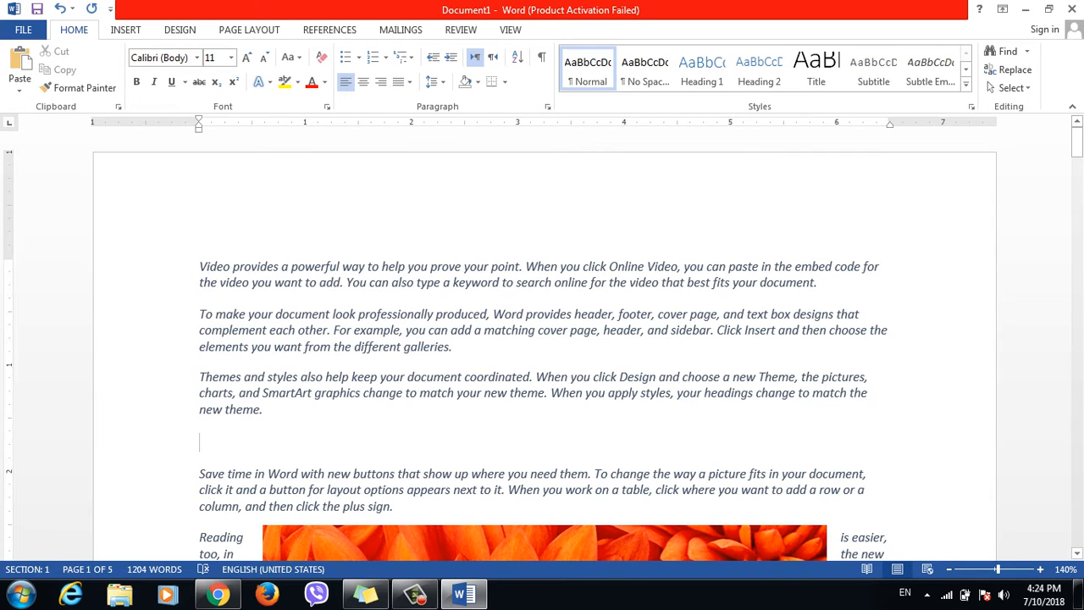
click(1026, 50)
click(1007, 107)
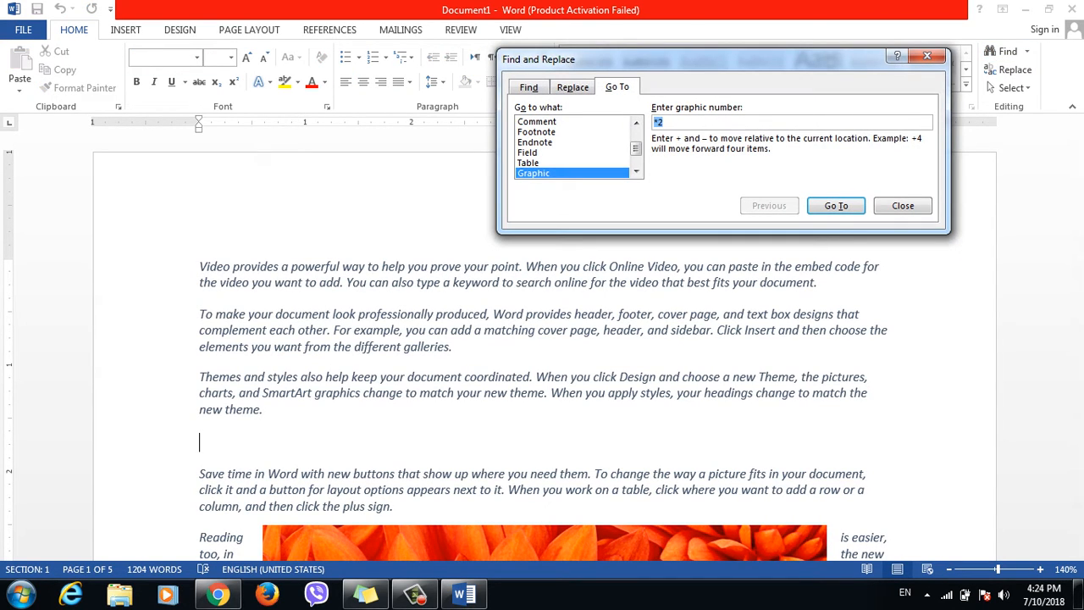
key(BackSpace)
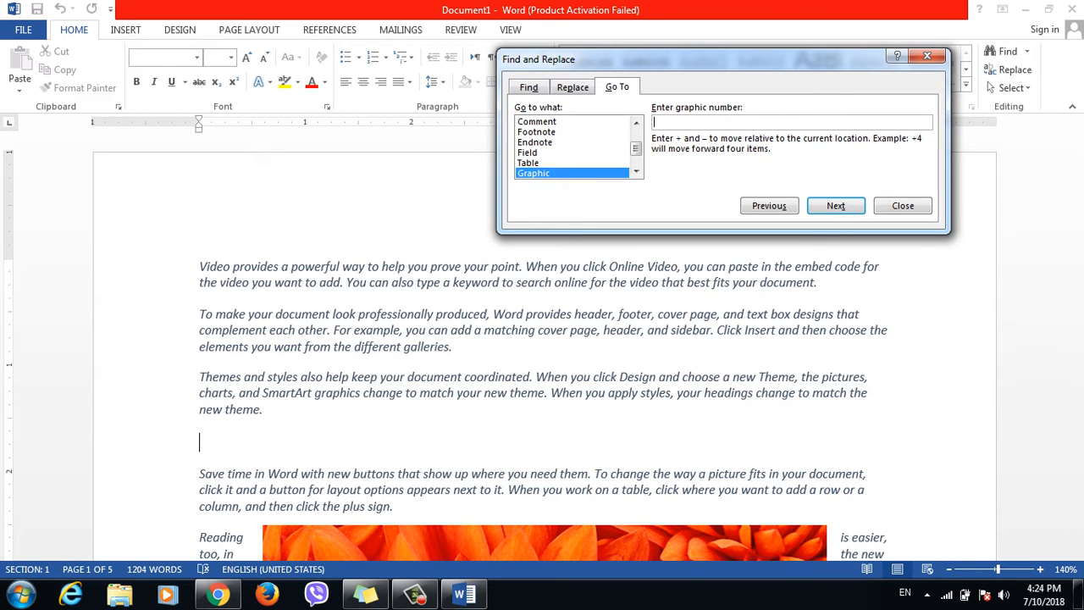
text(2)
key(Return)
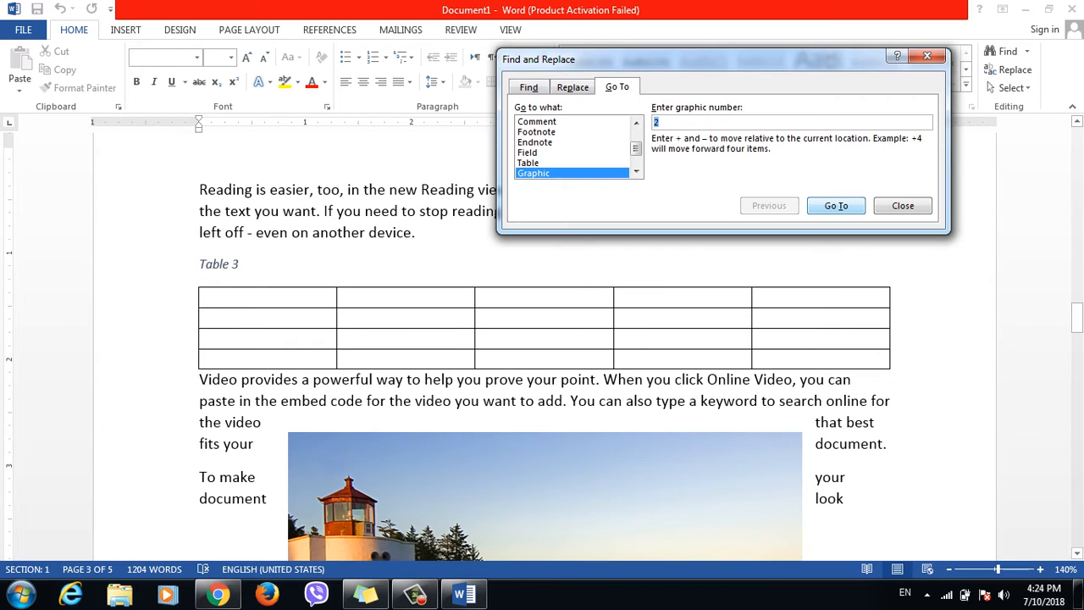
key(Return)
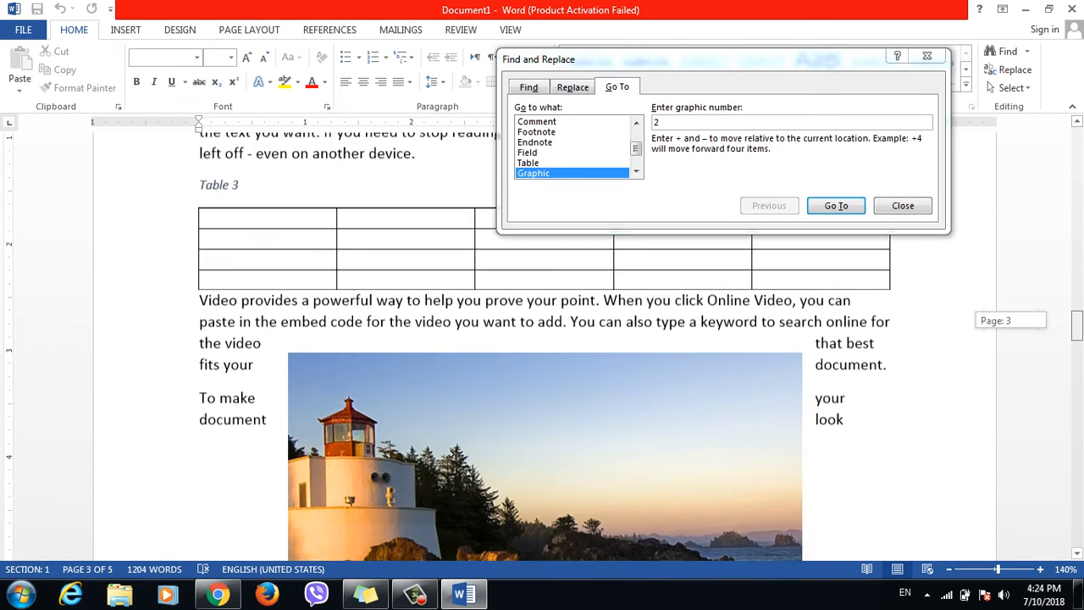
drag(1076, 336, 1076, 314)
Go back one graphic from the current location by using -1 as the graphic number
click(658, 122)
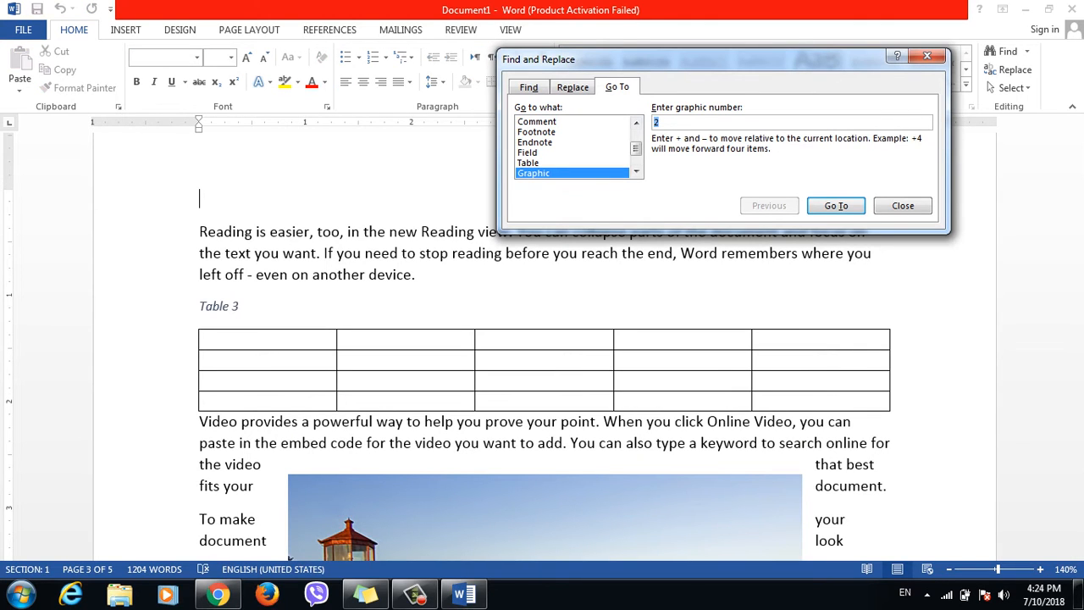
text(-1)
key(Return)
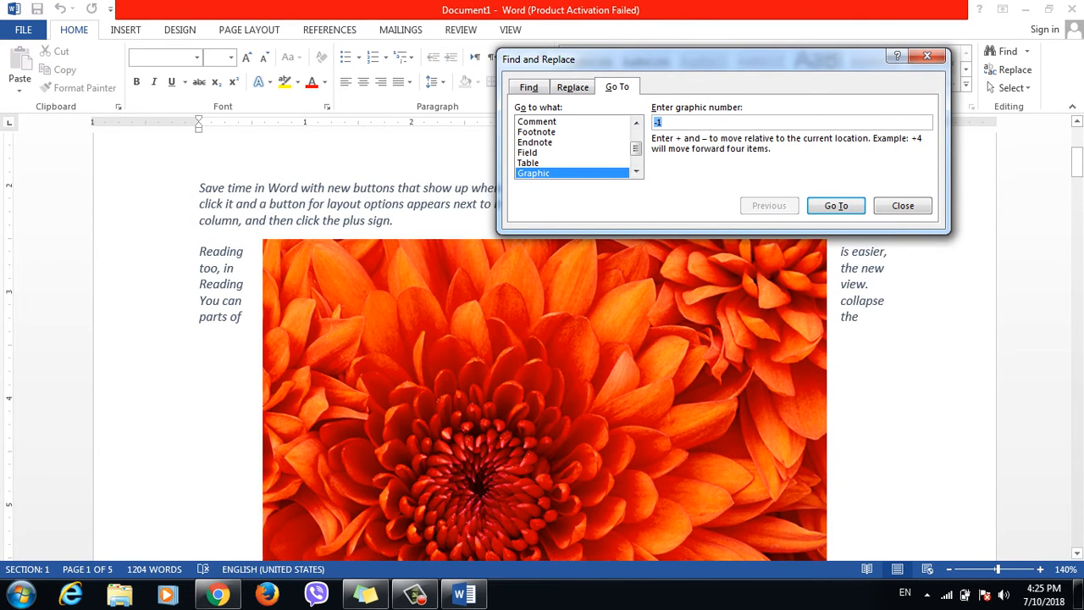
drag(1076, 161, 1076, 156)
Move forward through the graphics with a relative Go To value of +4
click(659, 122)
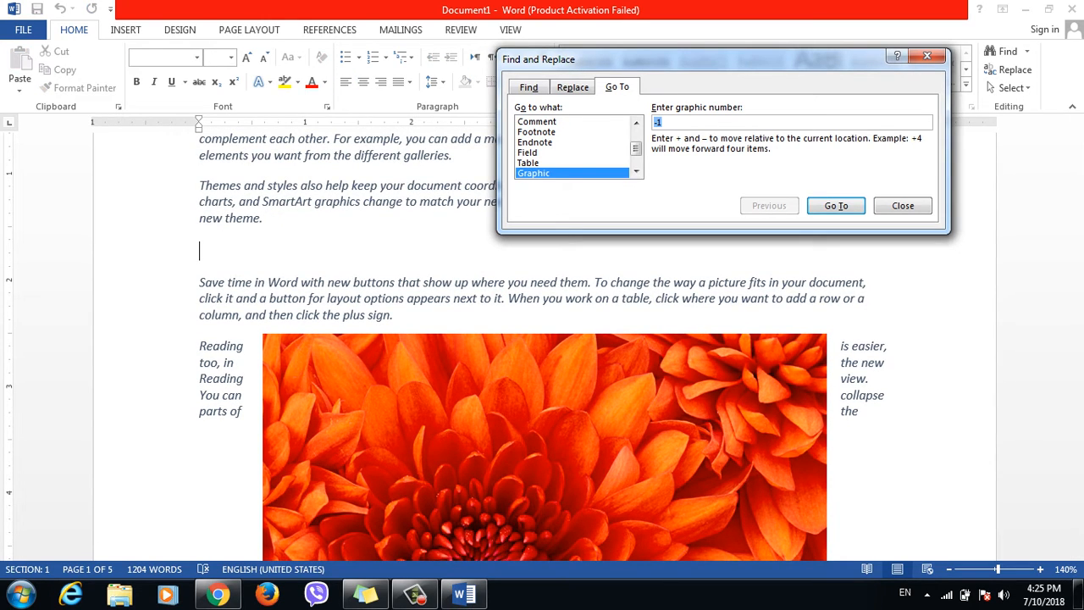
text(+4)
key(Return)
key(Return)
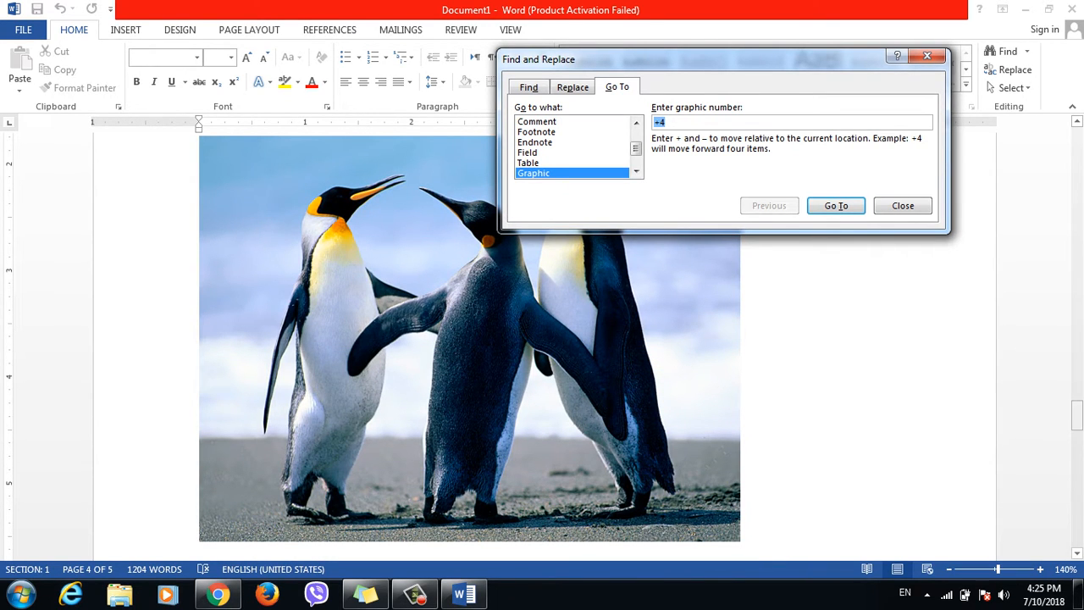
drag(1076, 414, 1077, 423)
Run Go To with 0 as the graphic number
click(669, 122)
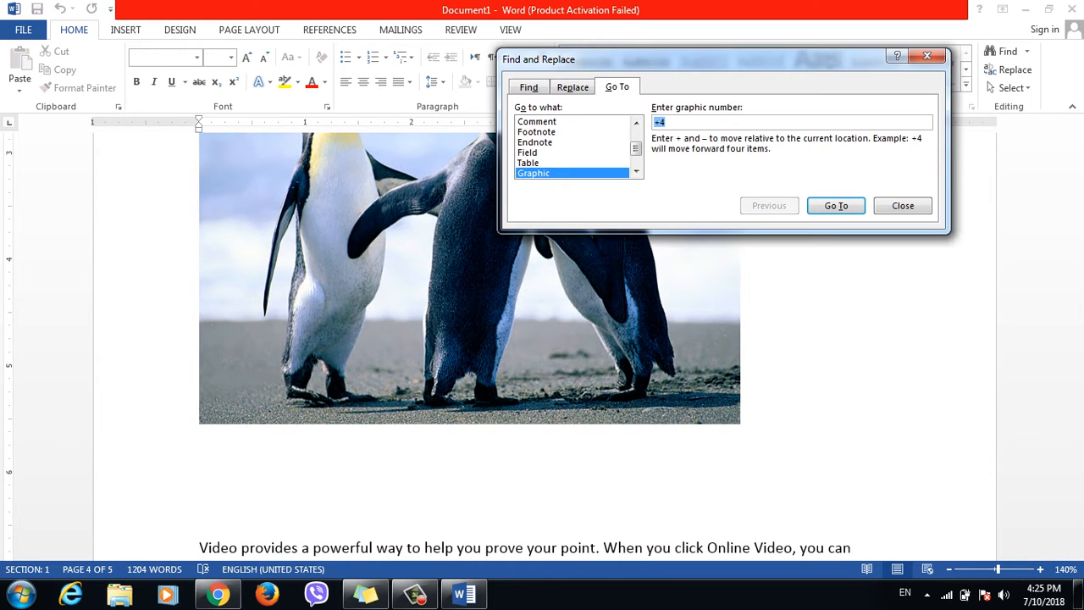
text(0)
key(Return)
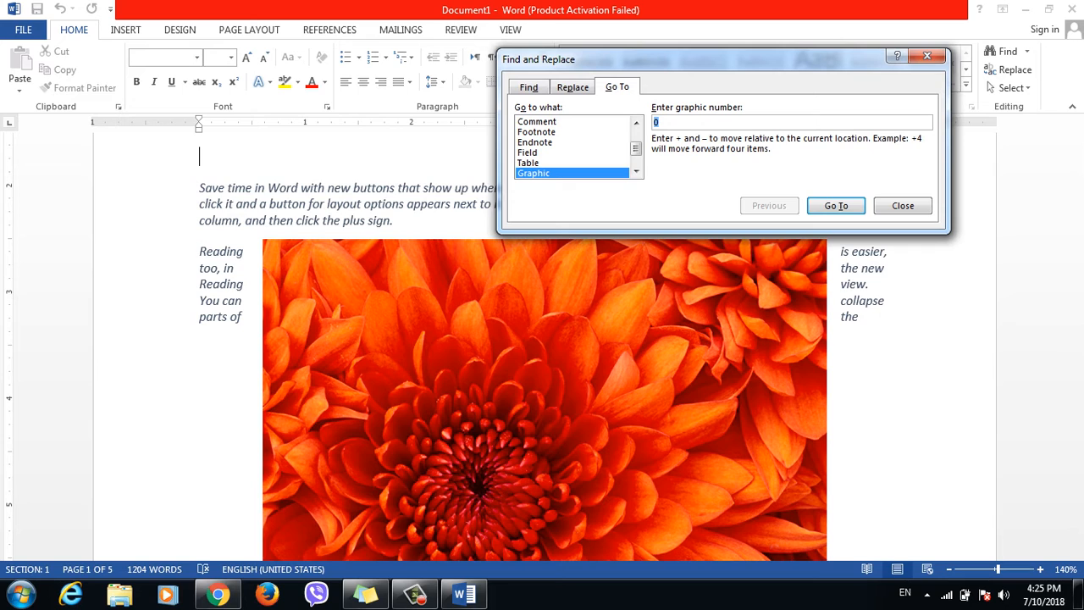
Move the Find and Replace dialog slightly aside and choose Equation as the Go To target
drag(711, 59, 682, 57)
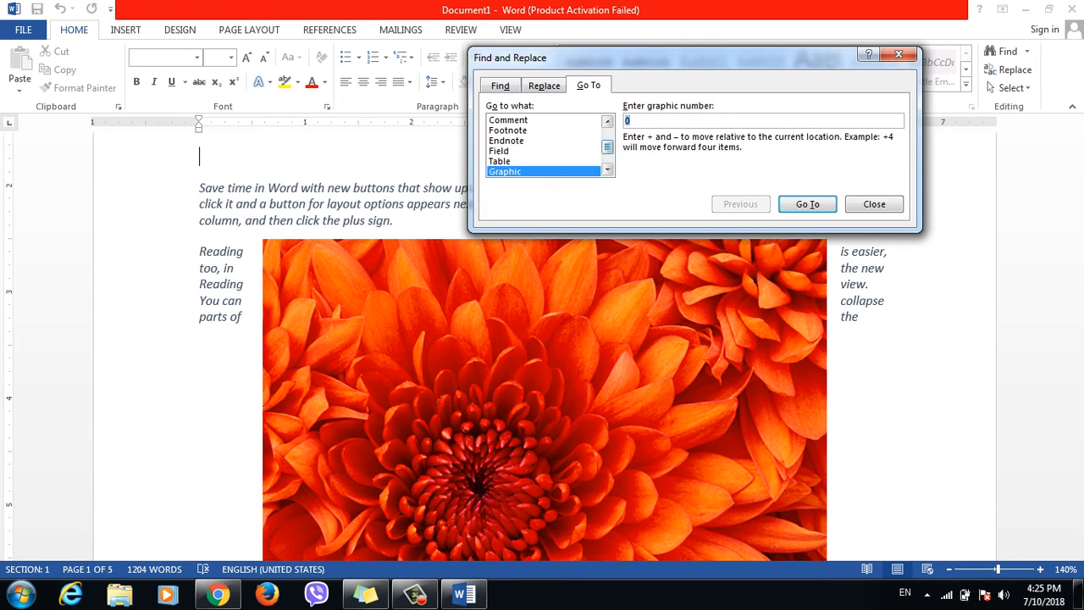
scroll(546, 146, down, 3)
click(508, 151)
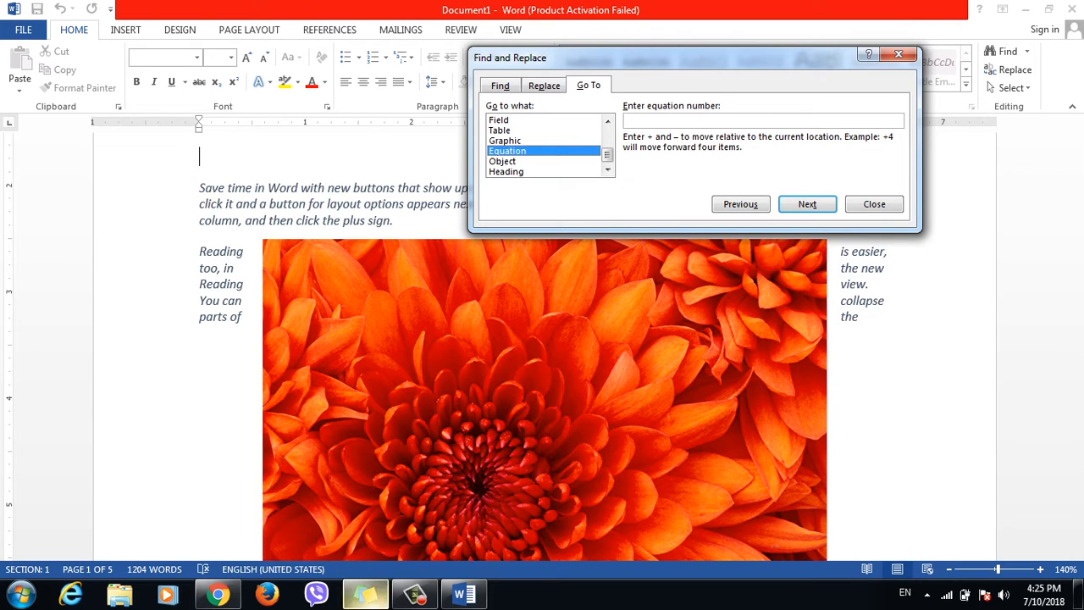
click(414, 594)
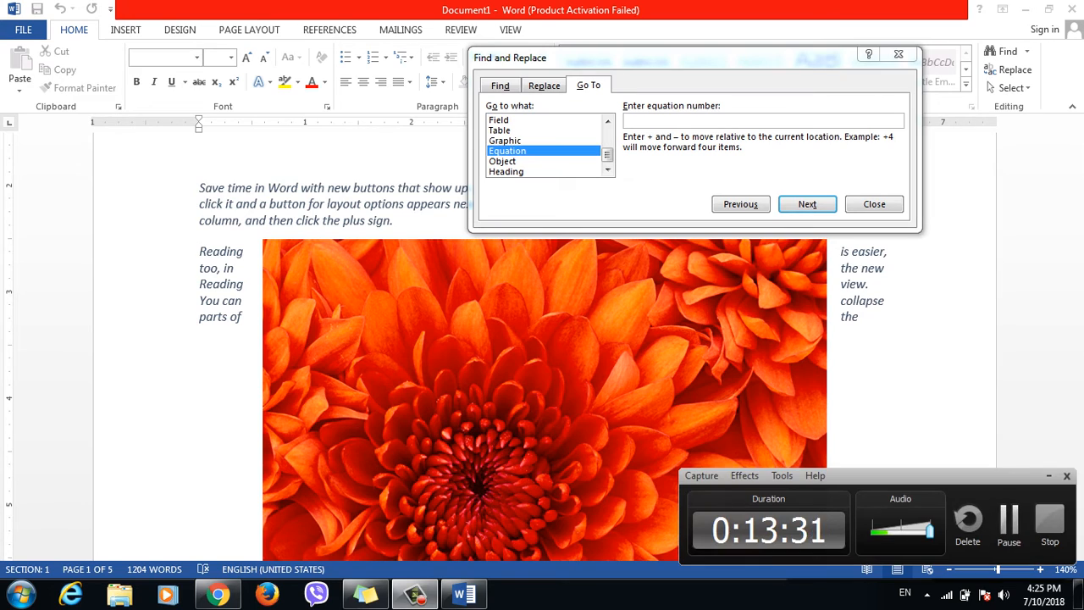
click(1007, 519)
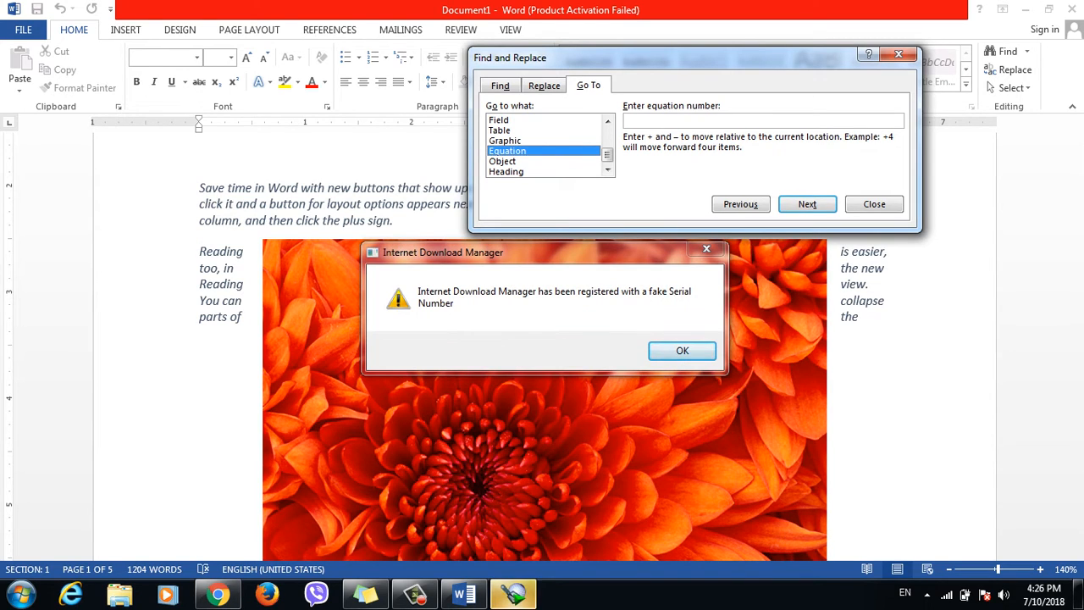
Close the Internet Download Manager warning and the Find and Replace dialog, and delete the entire contents of the document
click(706, 249)
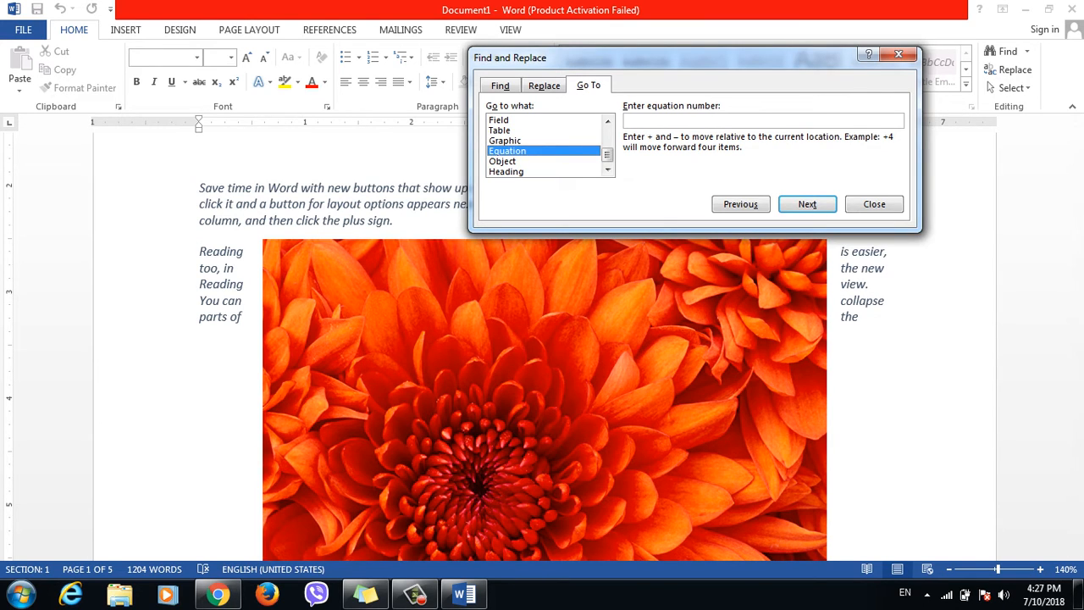
key(Escape)
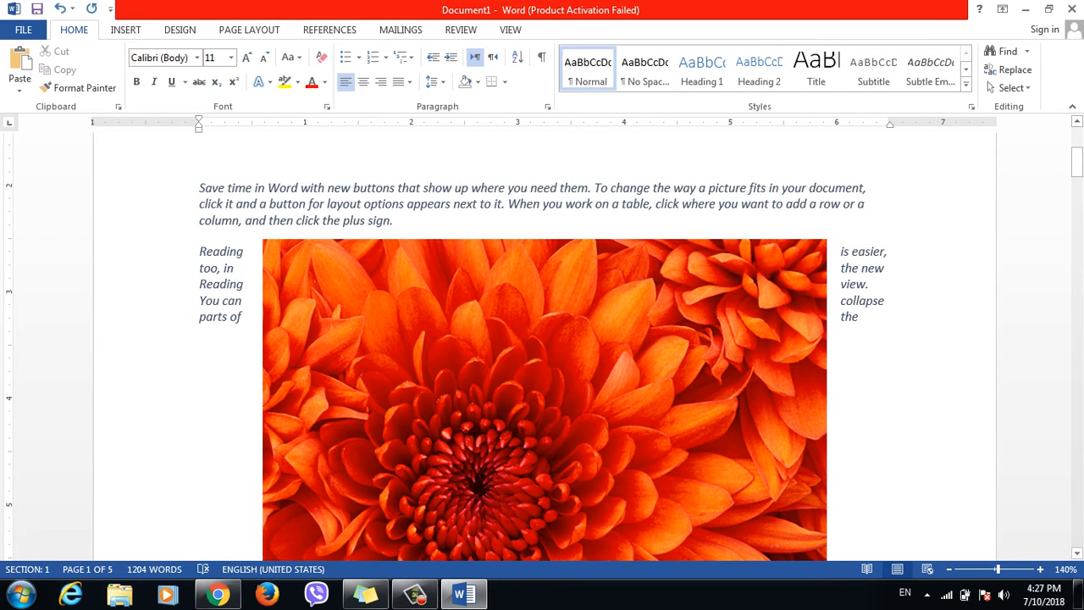
key(ctrl+a)
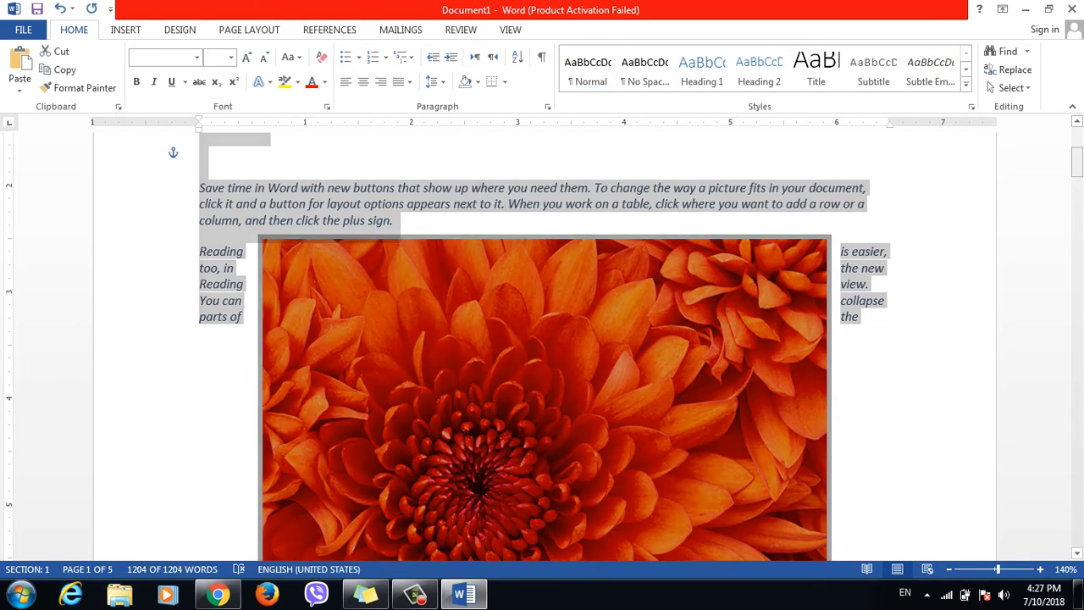
key(Delete)
drag(1076, 239, 1077, 214)
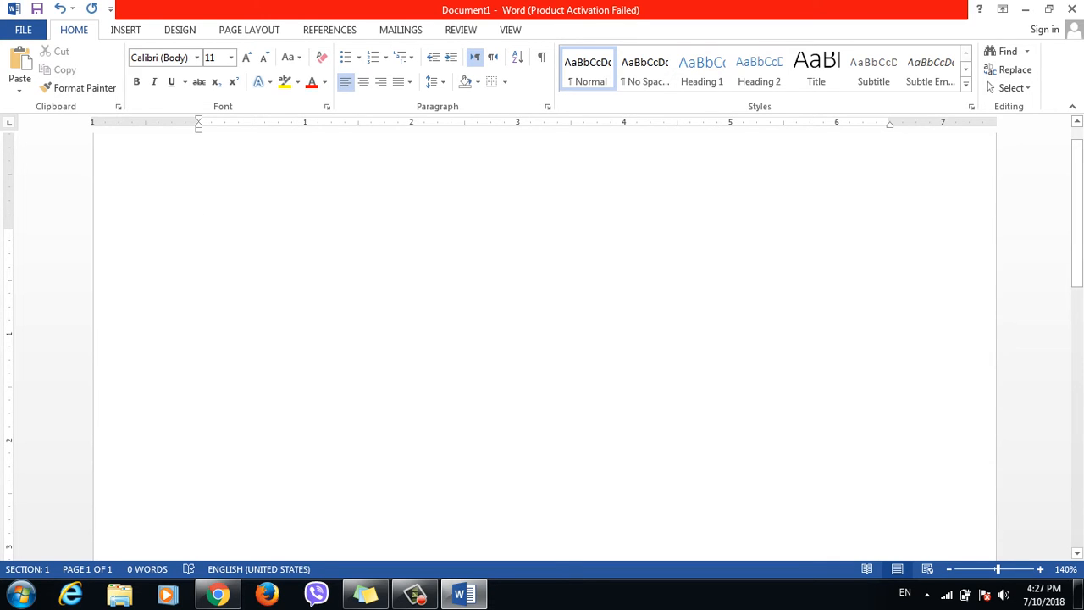
Enter 5 as the only text in the emptied document
text(1)
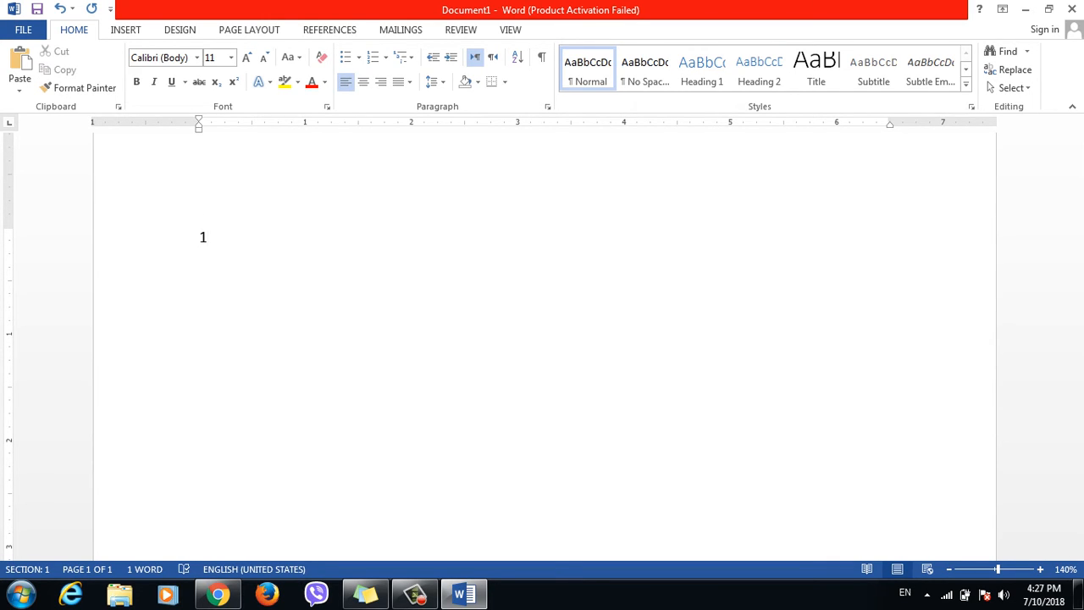
key(BackSpace)
text(\5)
key(BackSpace)
key(BackSpace)
text(5)
Insert a Microsoft Equation 3.0 object right after the 5
click(125, 30)
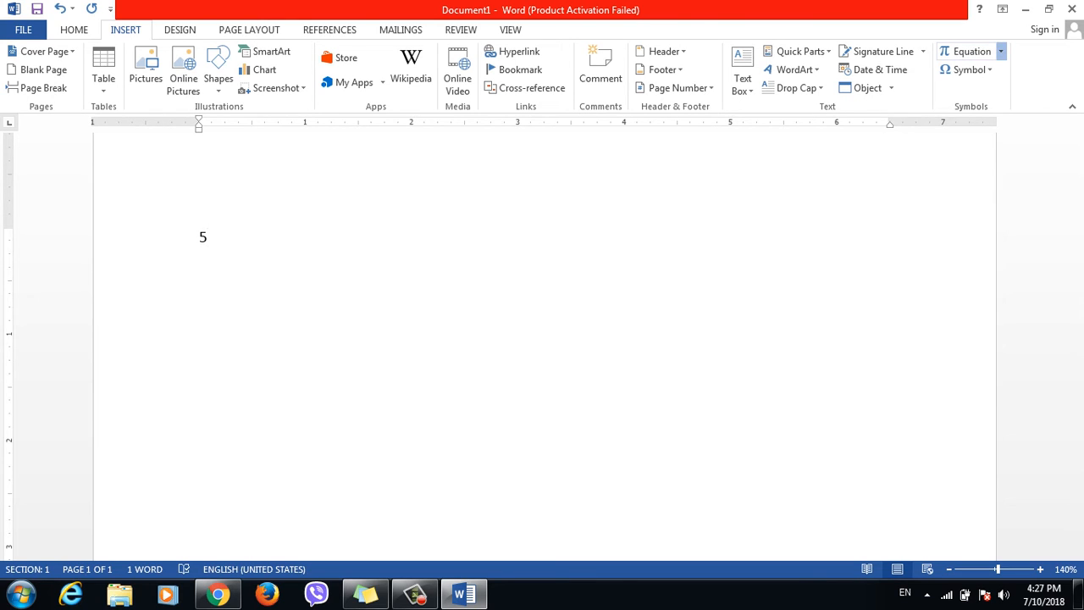
click(999, 51)
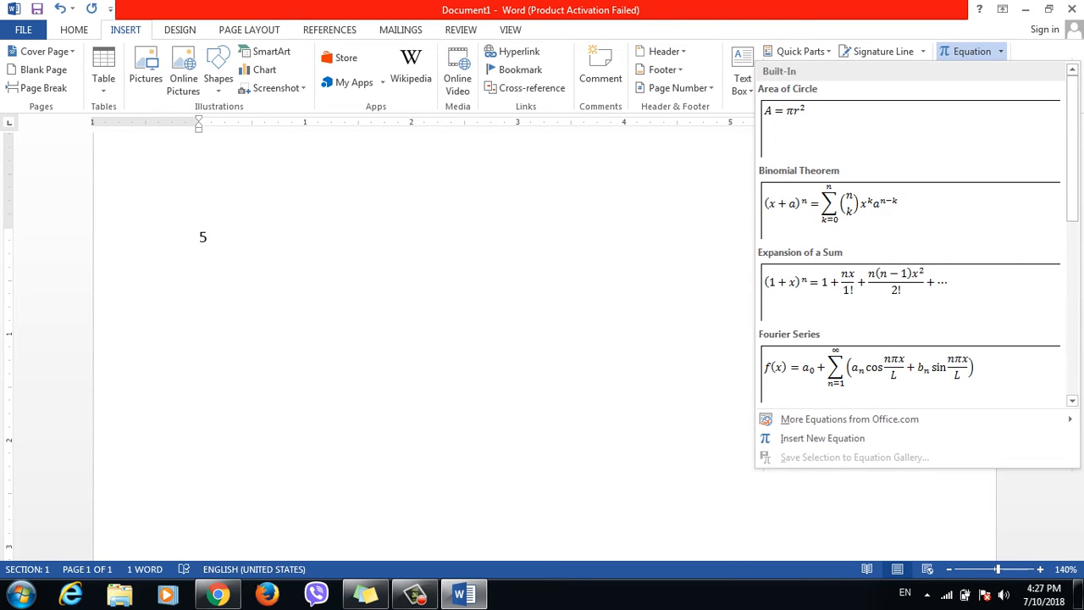
click(1000, 51)
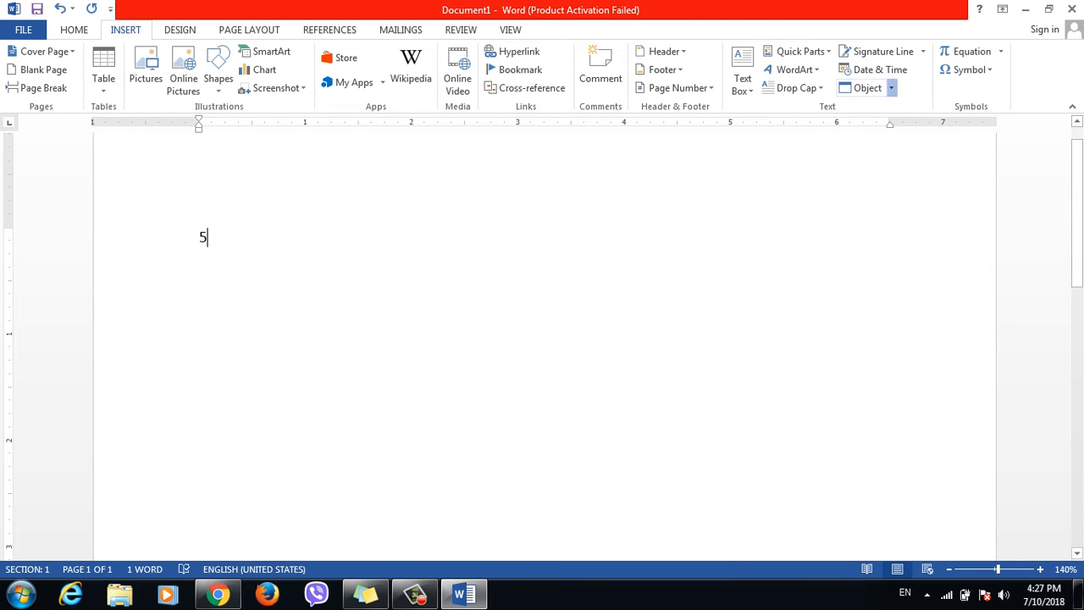
click(890, 88)
click(879, 107)
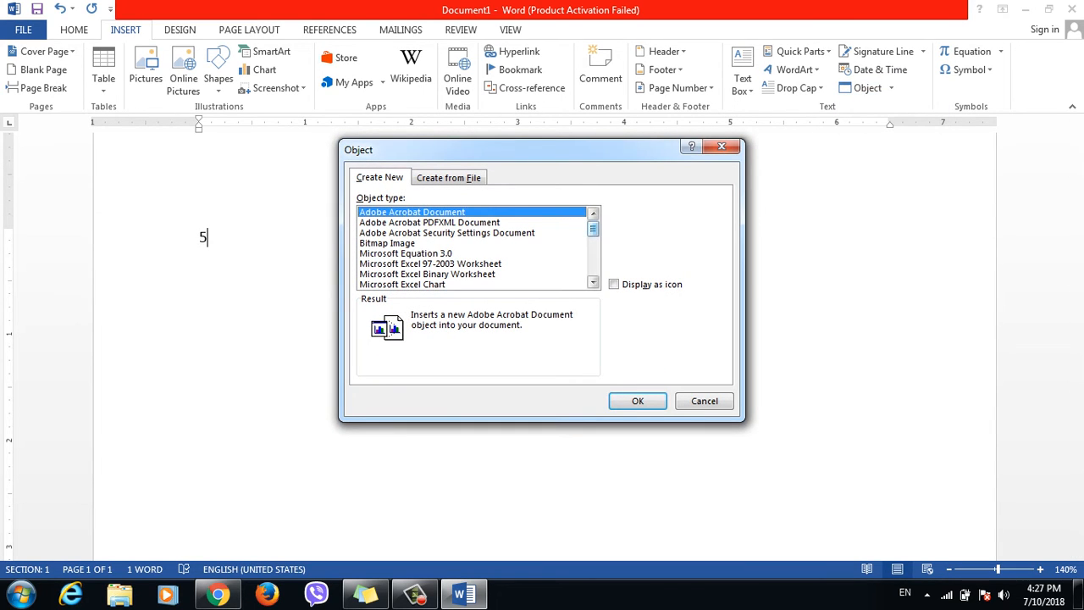
click(406, 253)
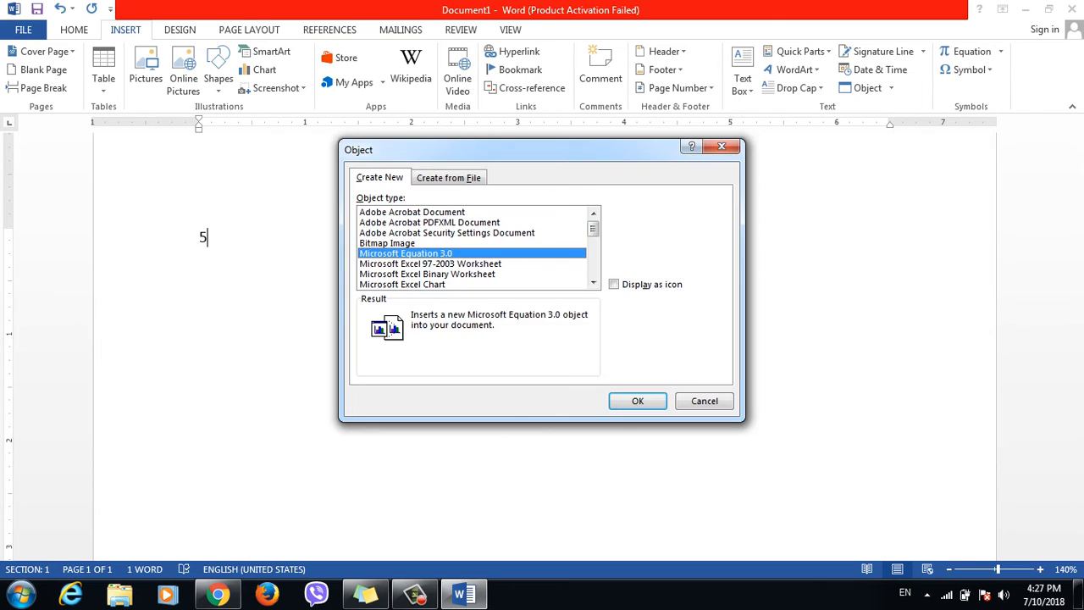
key(Return)
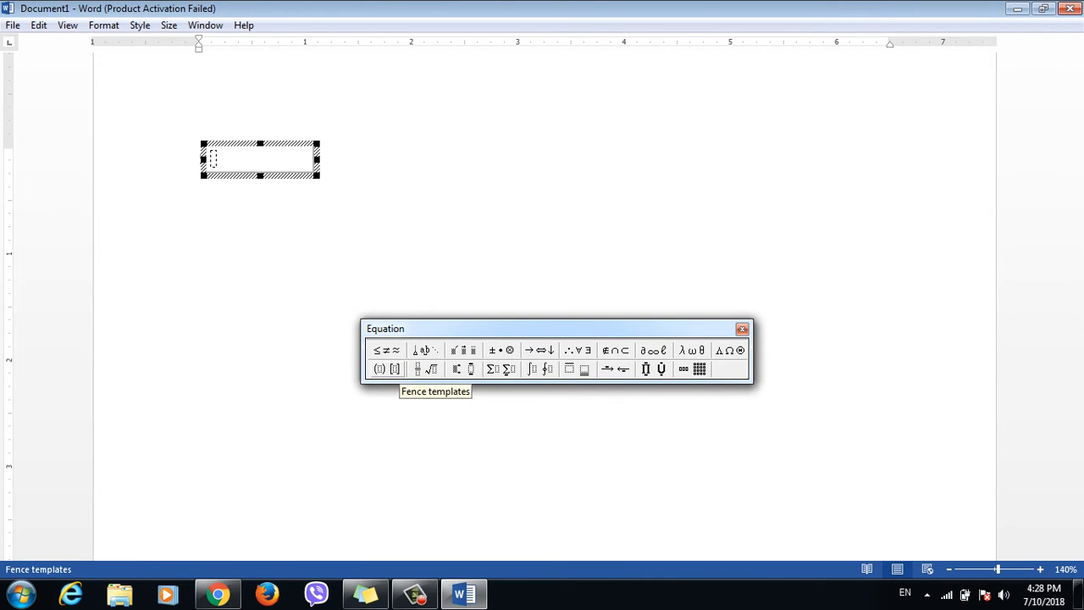
Add the full-size vertical fraction template to the empty equation object
click(424, 349)
click(387, 350)
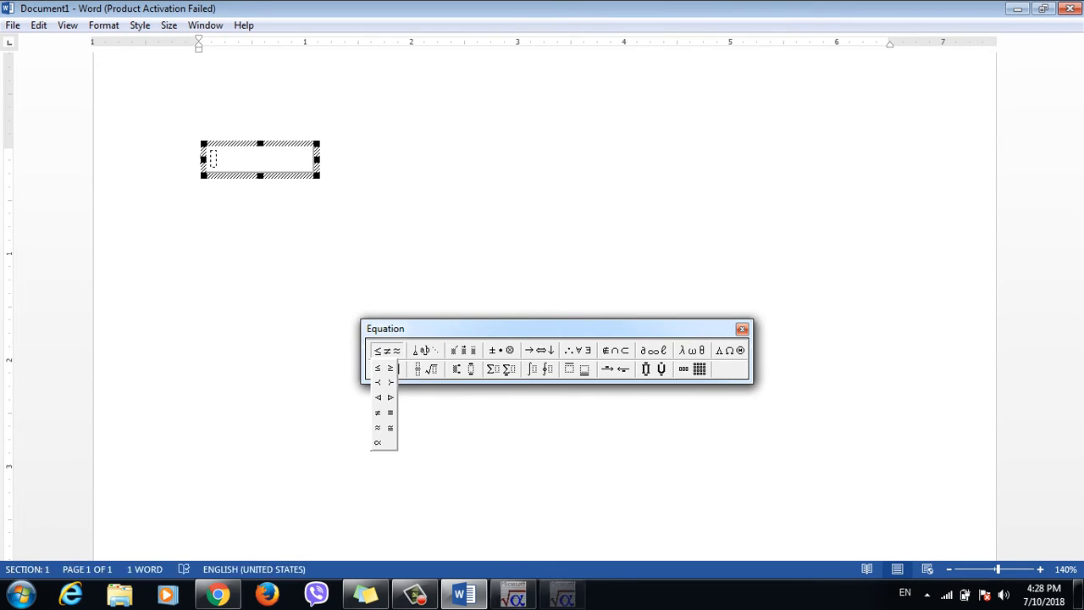
click(401, 369)
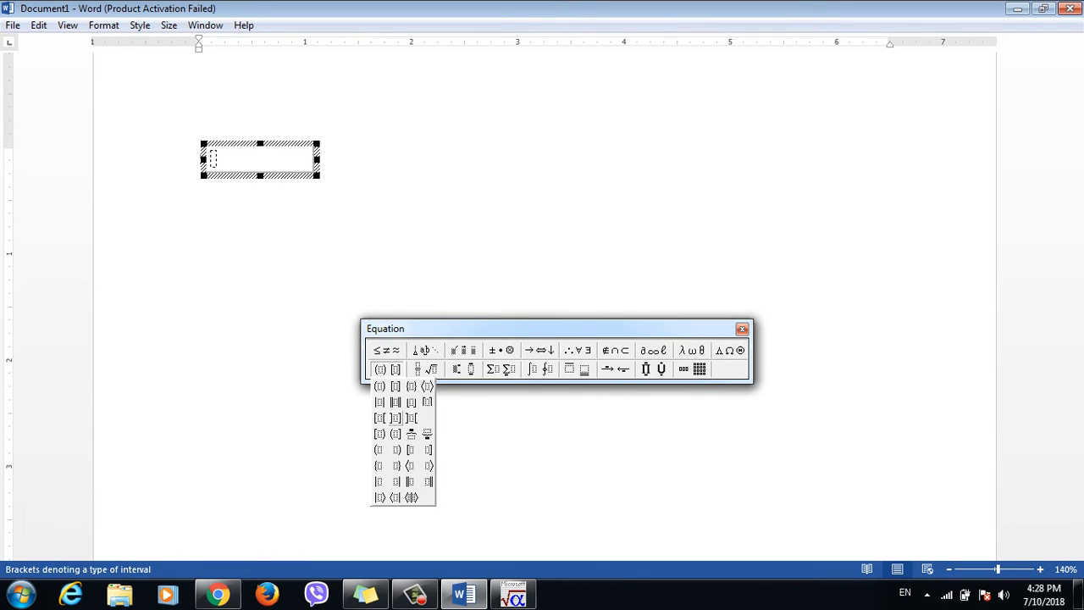
click(387, 349)
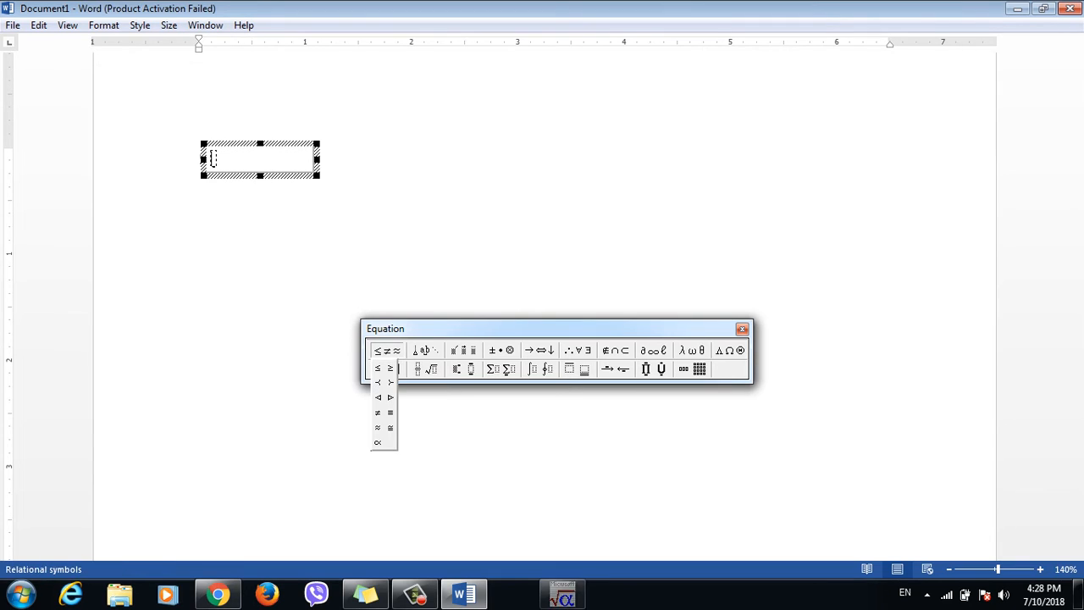
click(425, 349)
click(423, 369)
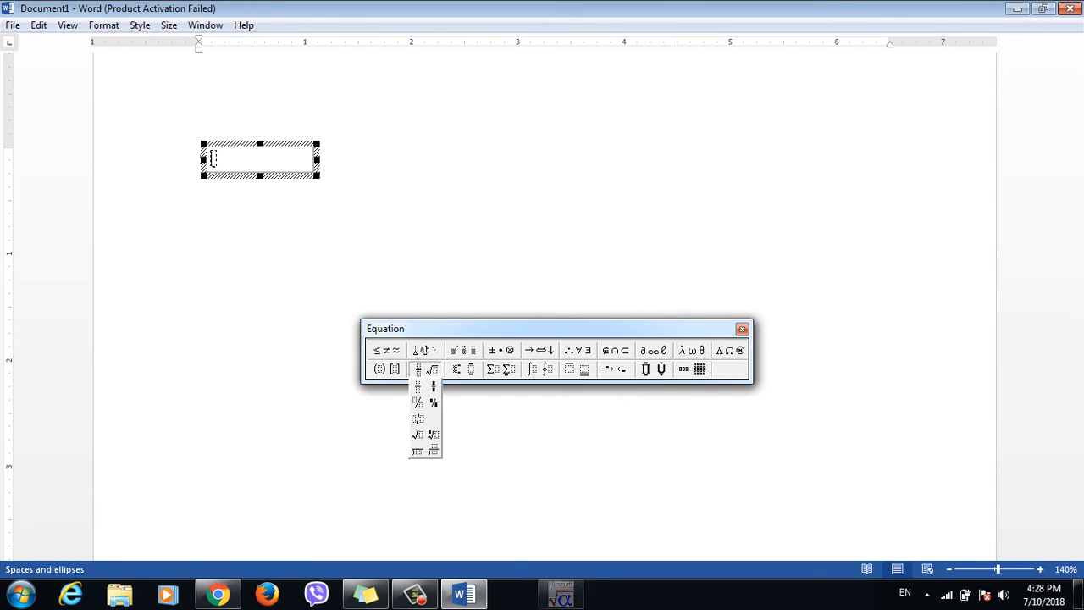
click(417, 385)
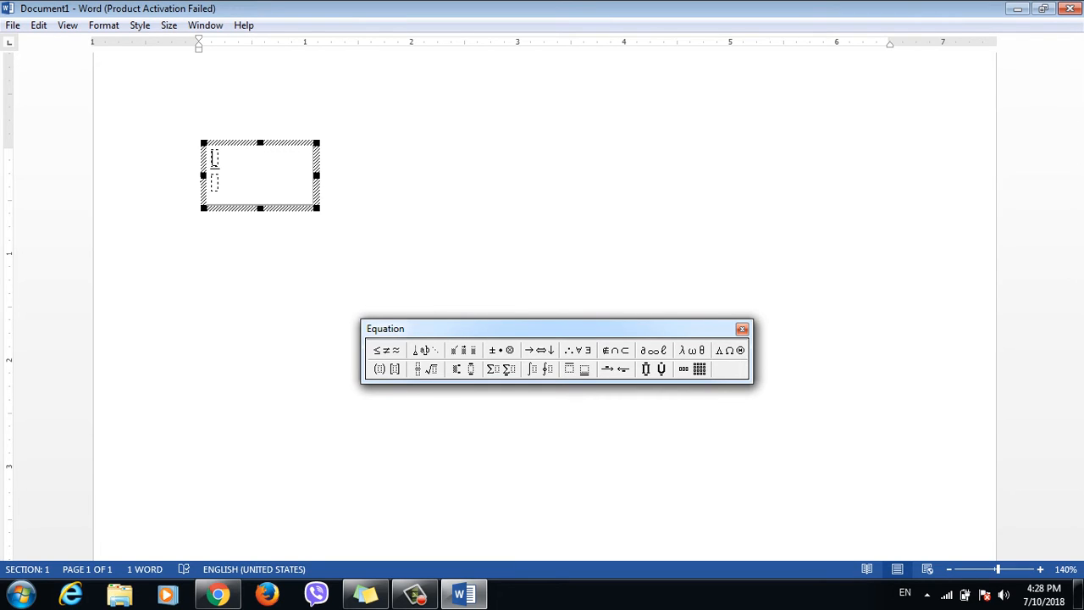
Fill the fraction's numerator and denominator with 5 and return to the document text after the equation
text(5)
click(215, 183)
text(5)
click(222, 169)
key(Escape)
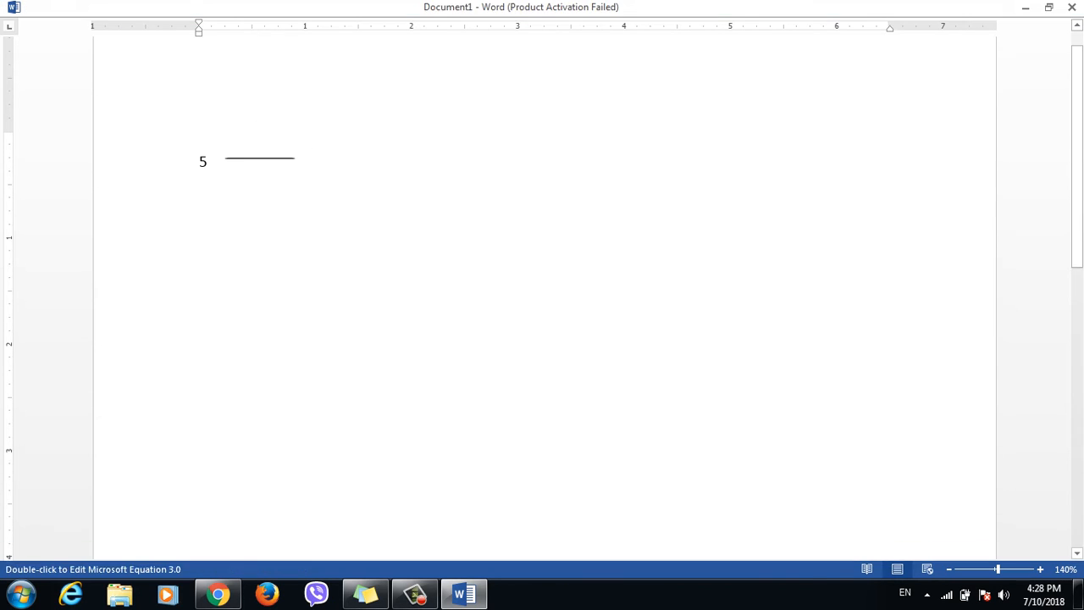
key(Right)
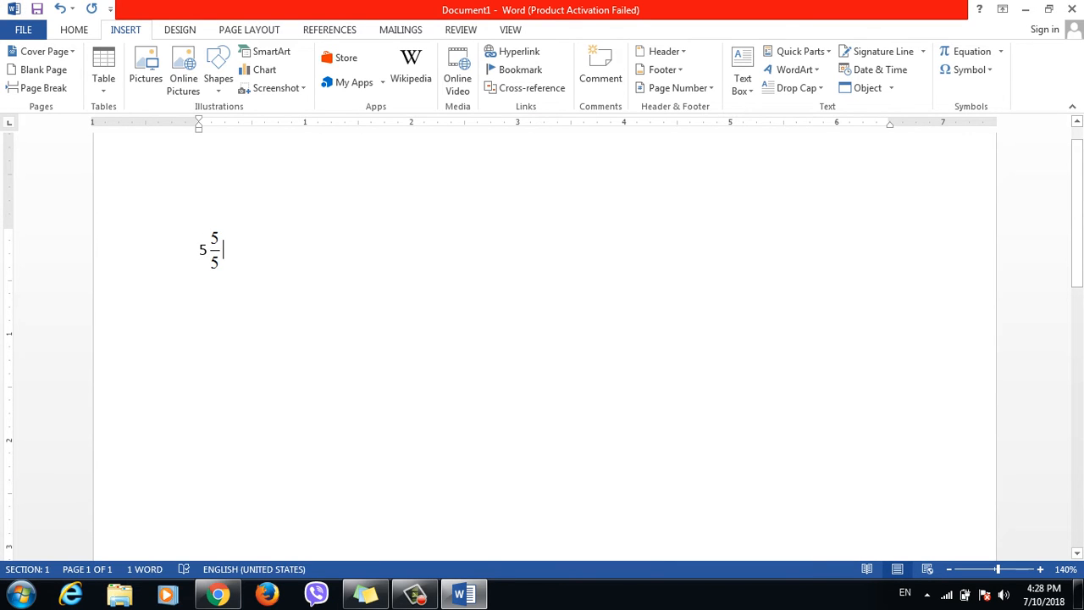
Add three new lines below the first fraction and insert another Microsoft Equation 3.0 object there, declining the MathType offer
key(Return)
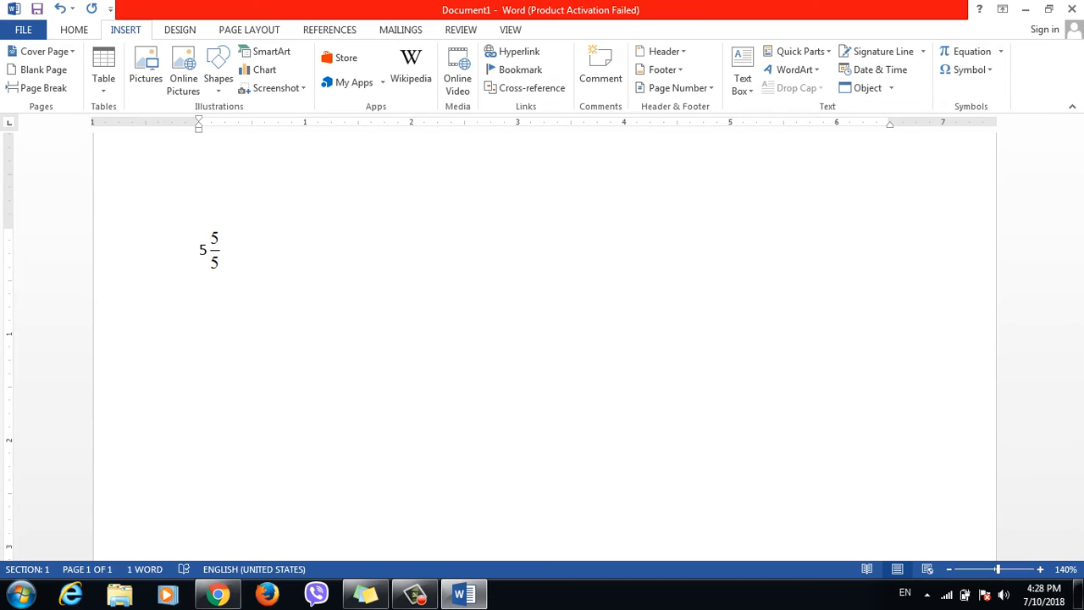
key(Return)
key(Return)
click(890, 88)
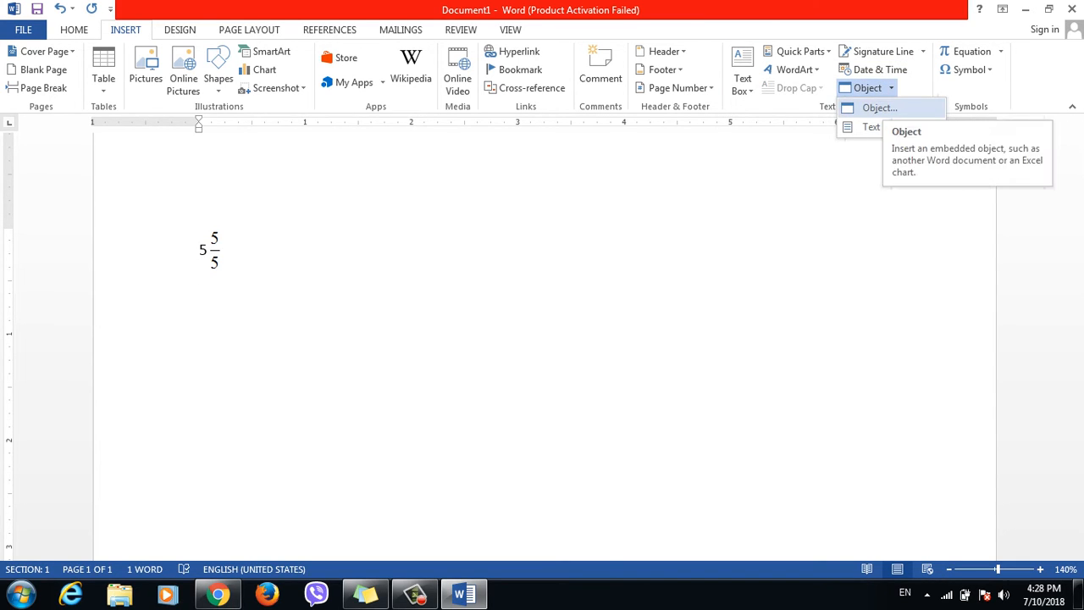
click(879, 108)
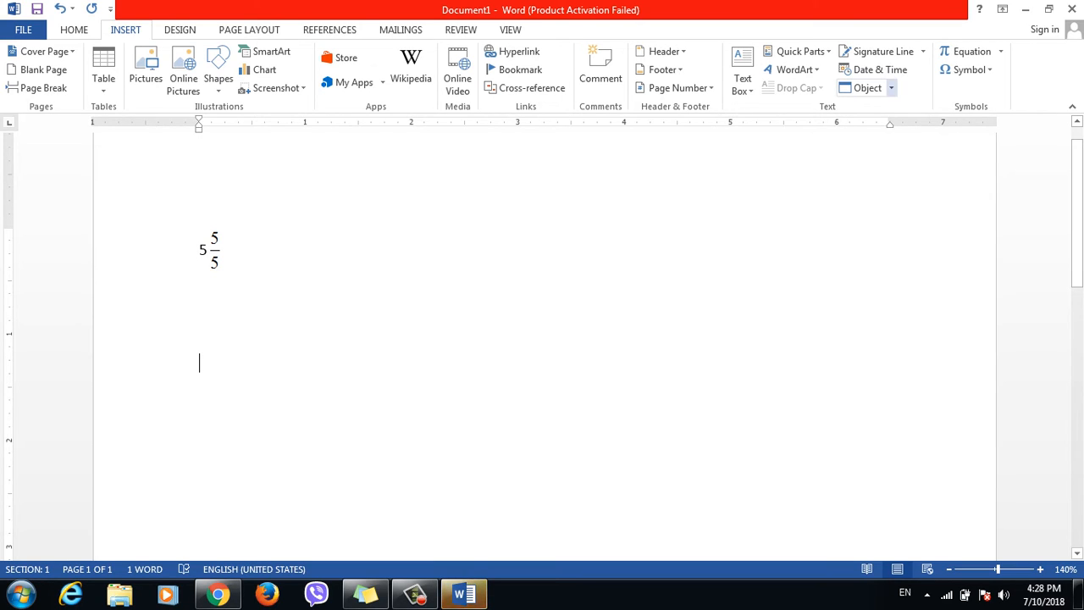
click(891, 88)
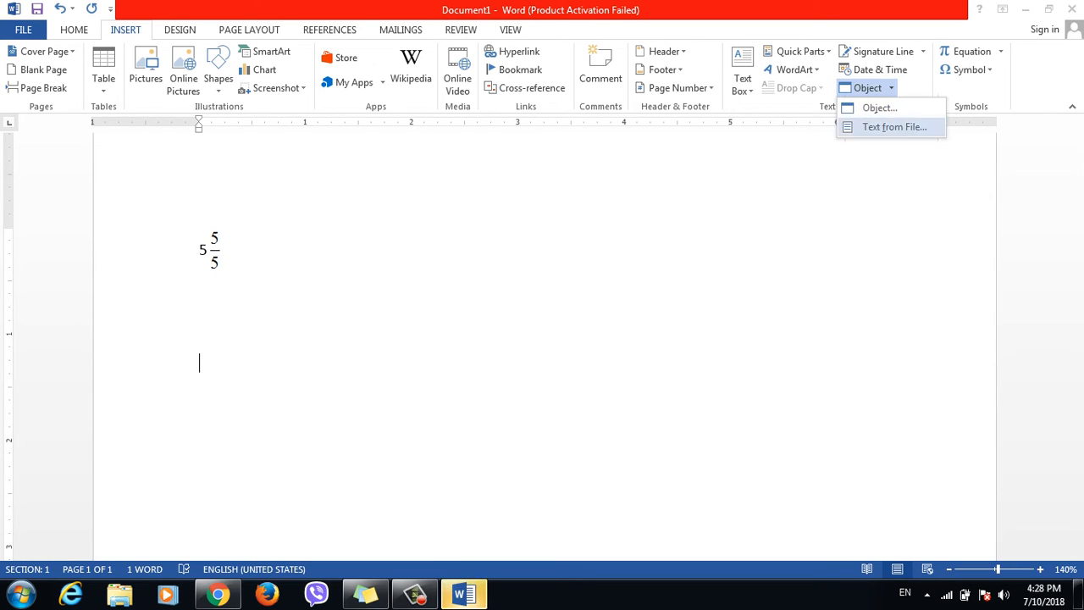
click(878, 107)
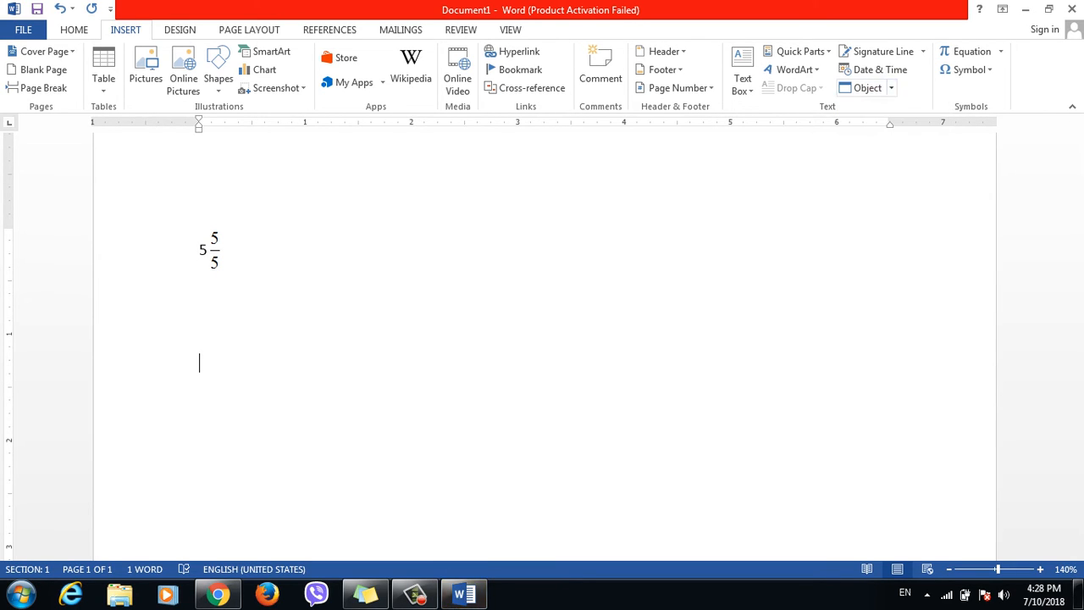
click(891, 88)
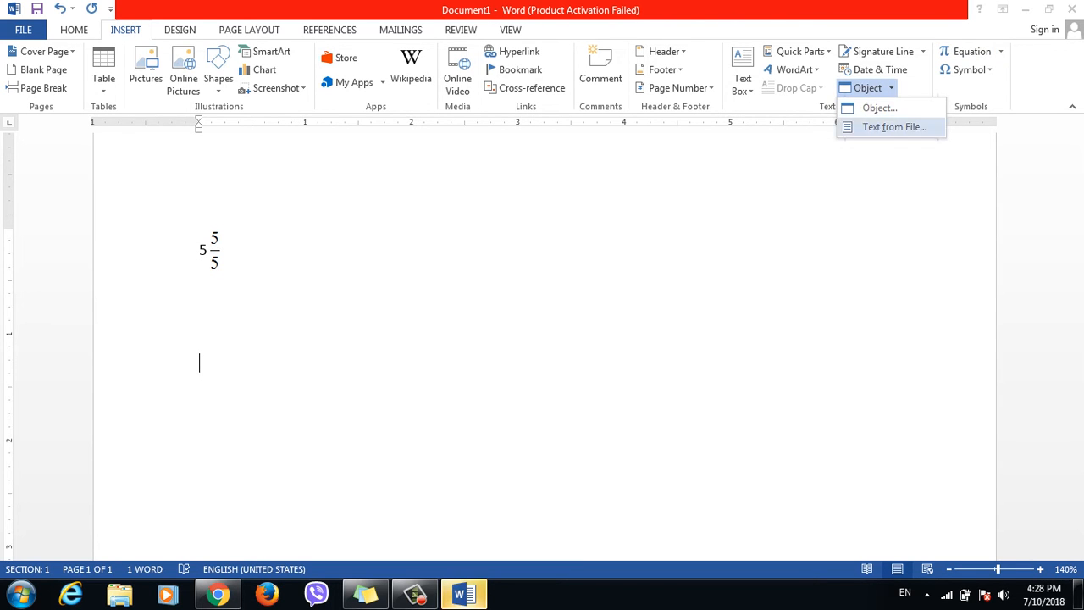
click(879, 107)
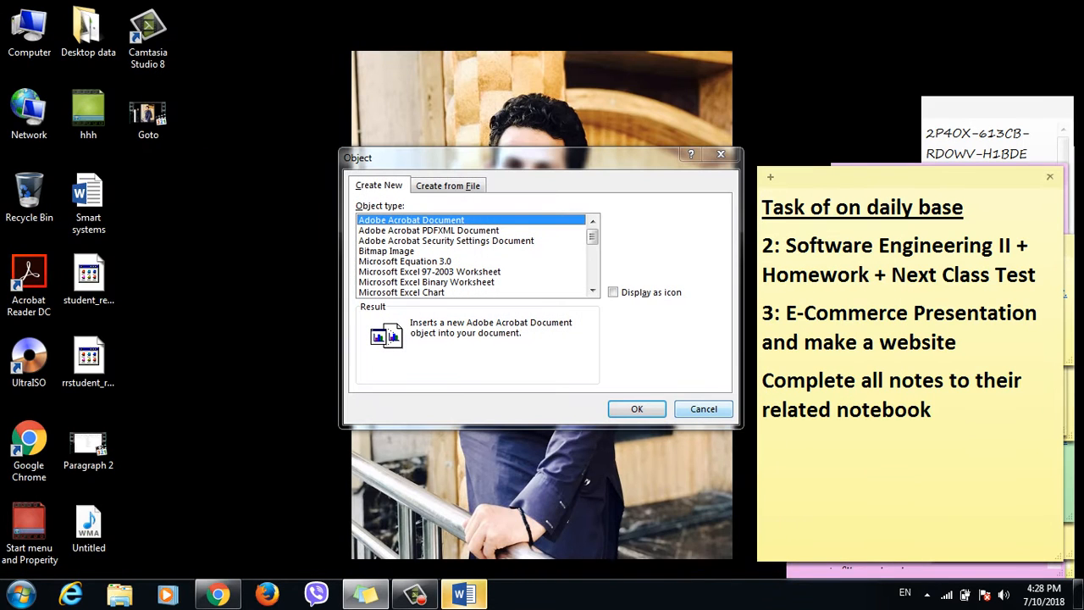
click(406, 262)
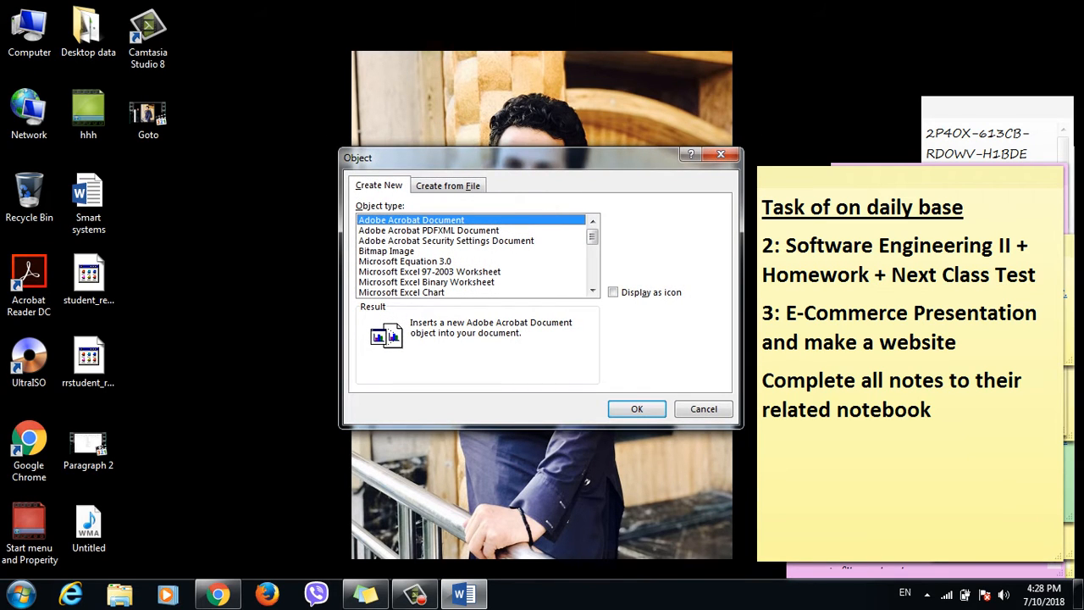
click(703, 409)
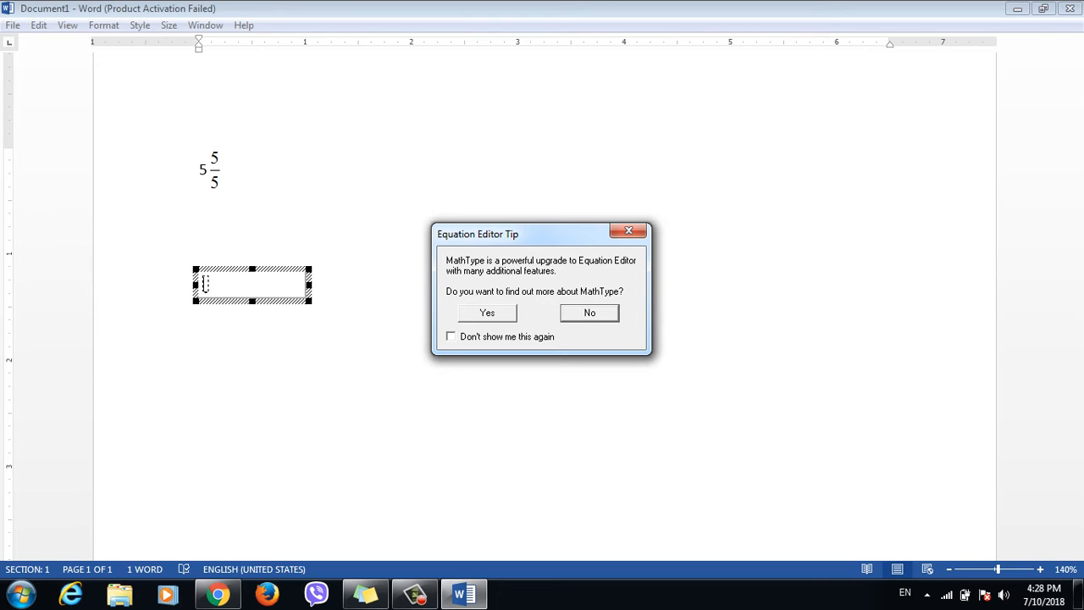
click(589, 312)
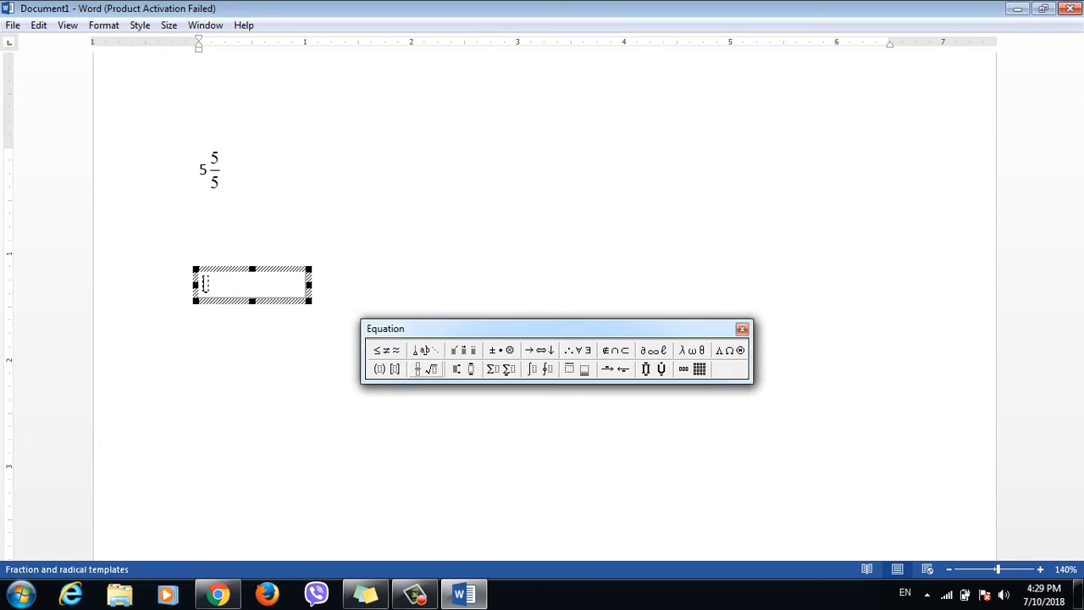
Build the fraction 10 over 50 in the second equation object and return to the document
click(424, 369)
click(417, 386)
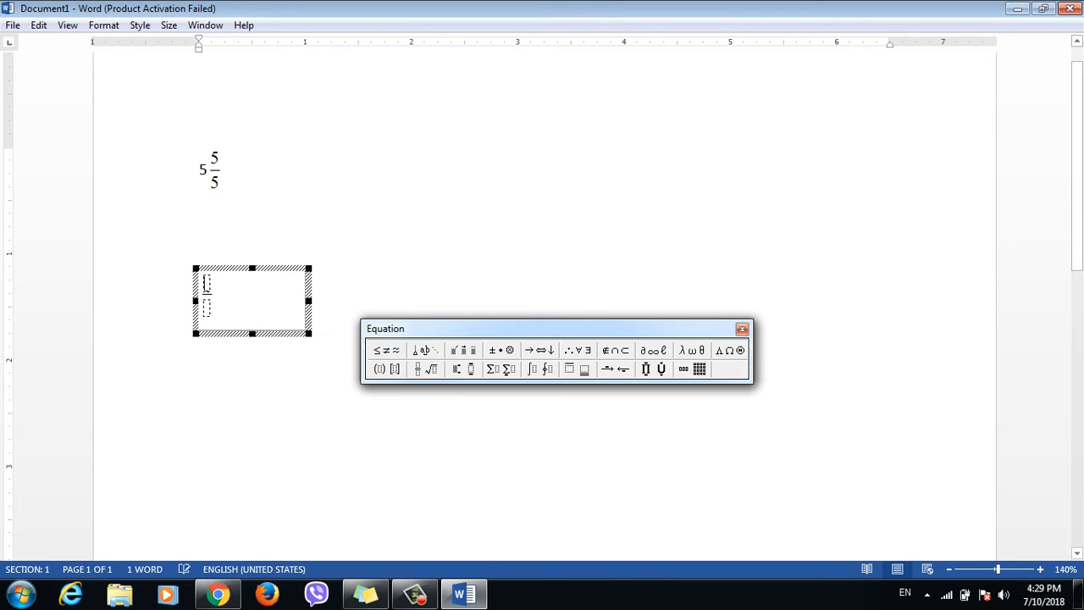
text(10)
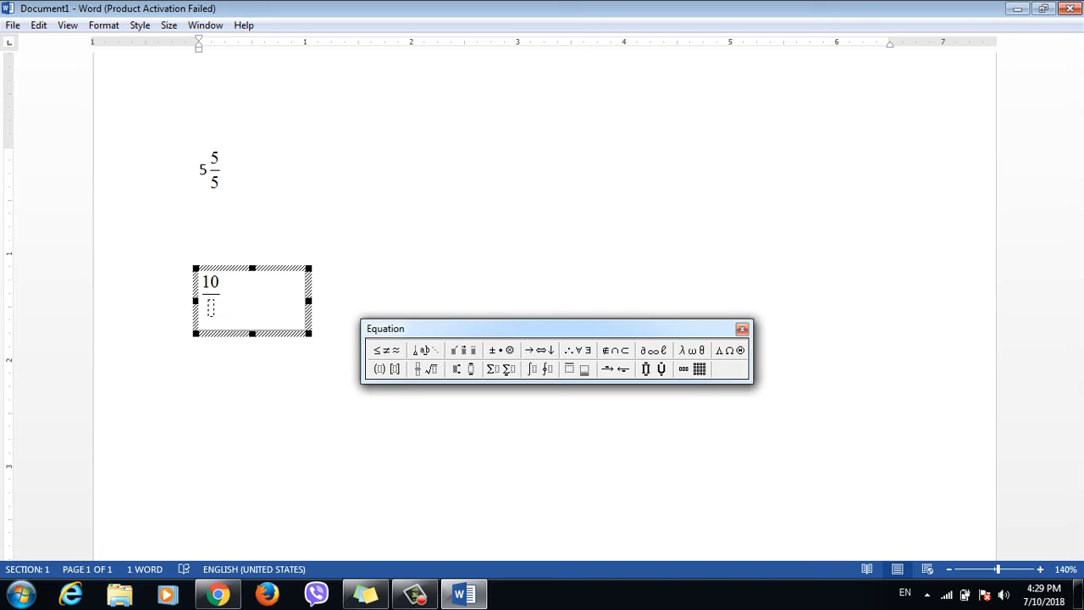
click(211, 308)
text(50)
key(Return)
key(BackSpace)
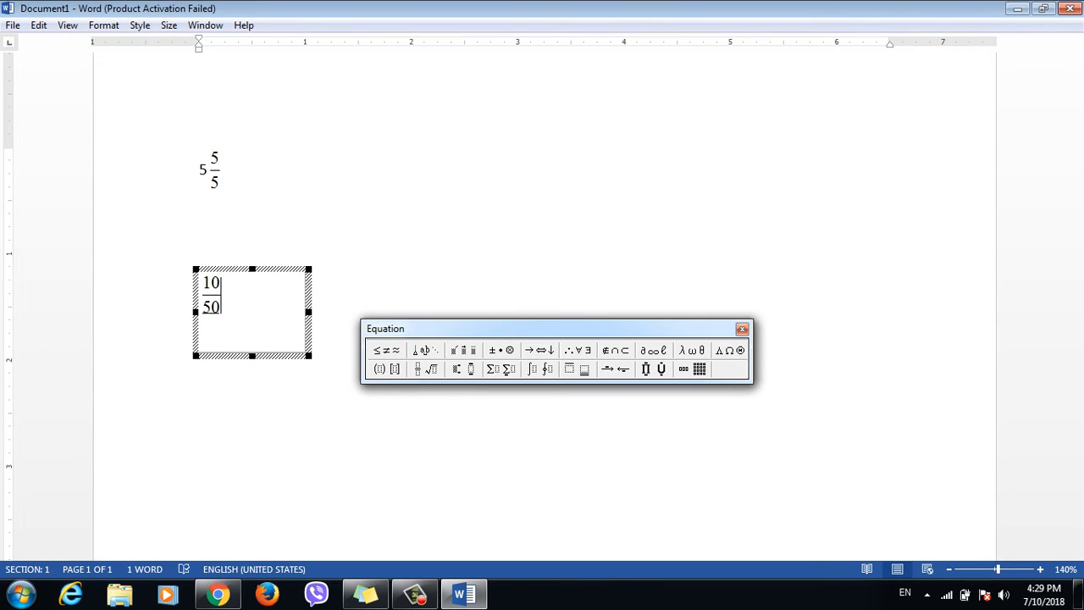
key(Escape)
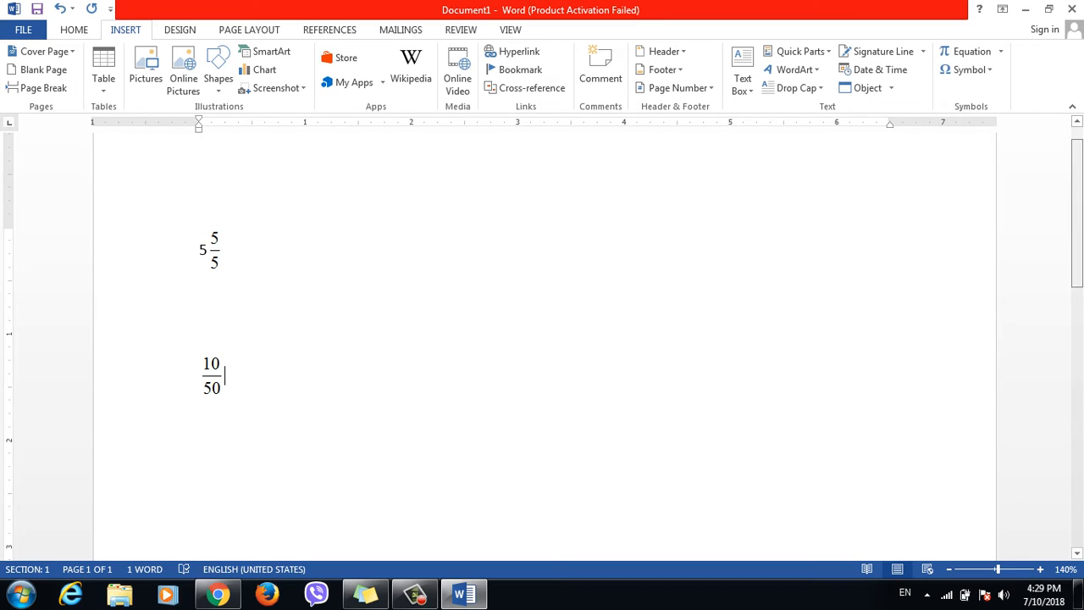
Start a new line below the 10/50 fraction and insert a third Microsoft Equation 3.0 object
scroll(542, 339, down, 2)
key(Return)
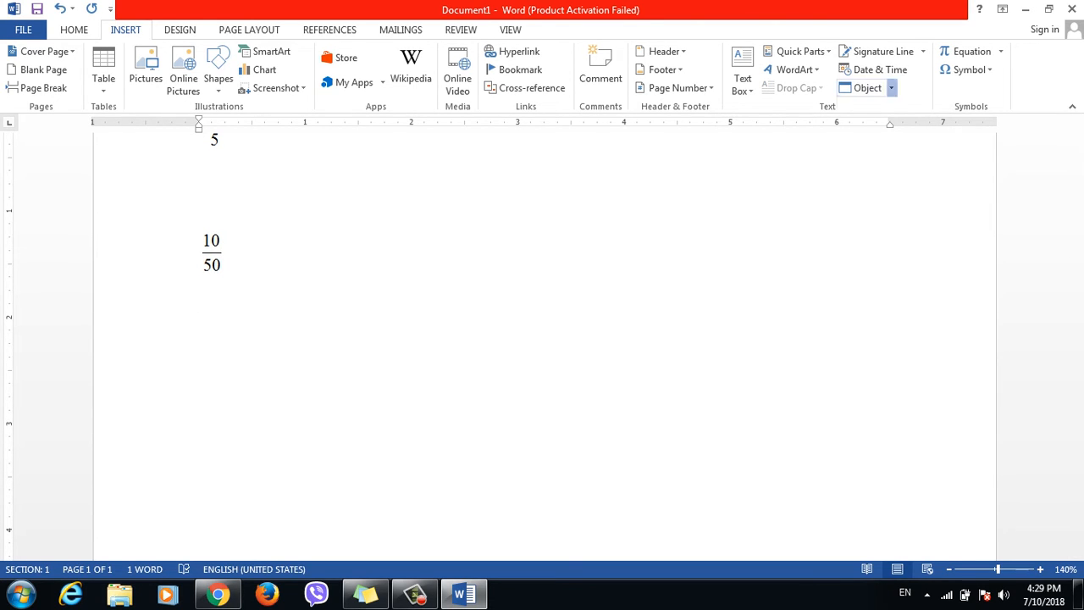
click(891, 88)
click(867, 107)
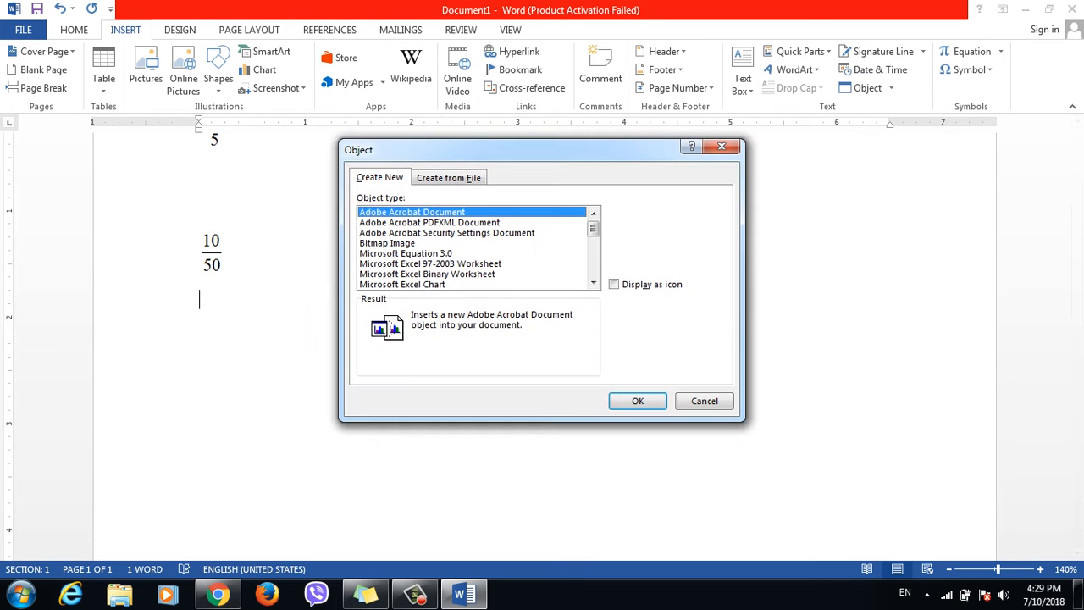
click(407, 253)
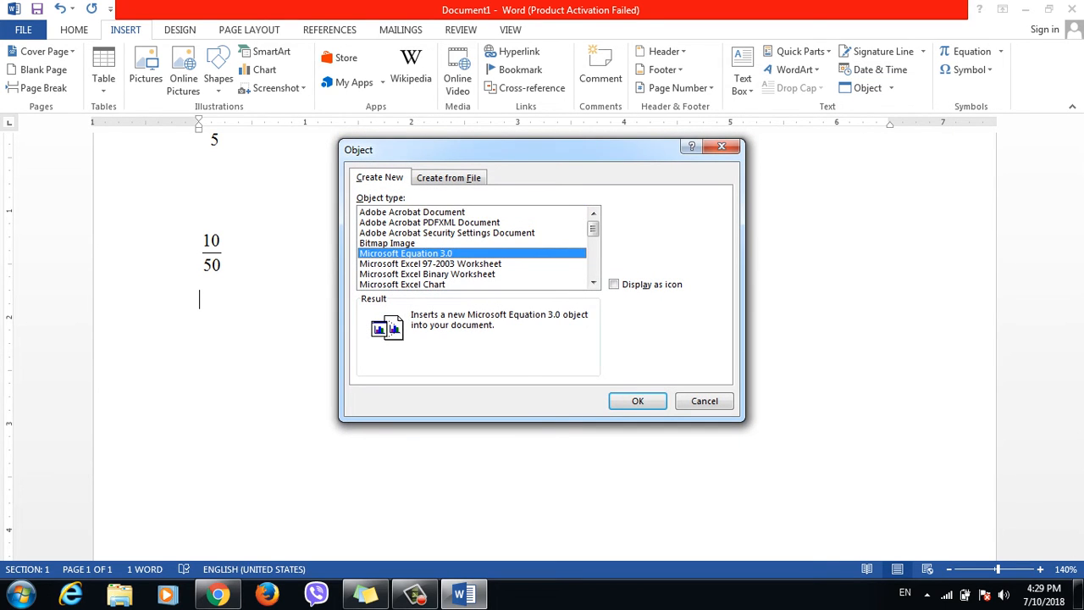
click(637, 400)
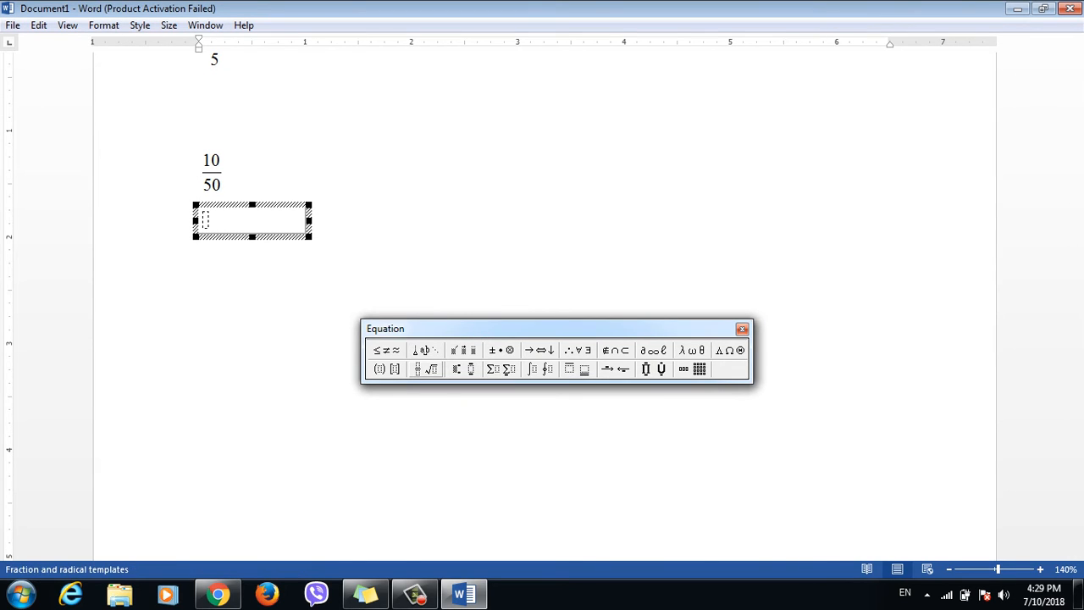
Build the expression 3√9 with the square root template in the third equation object and return to the document
click(423, 369)
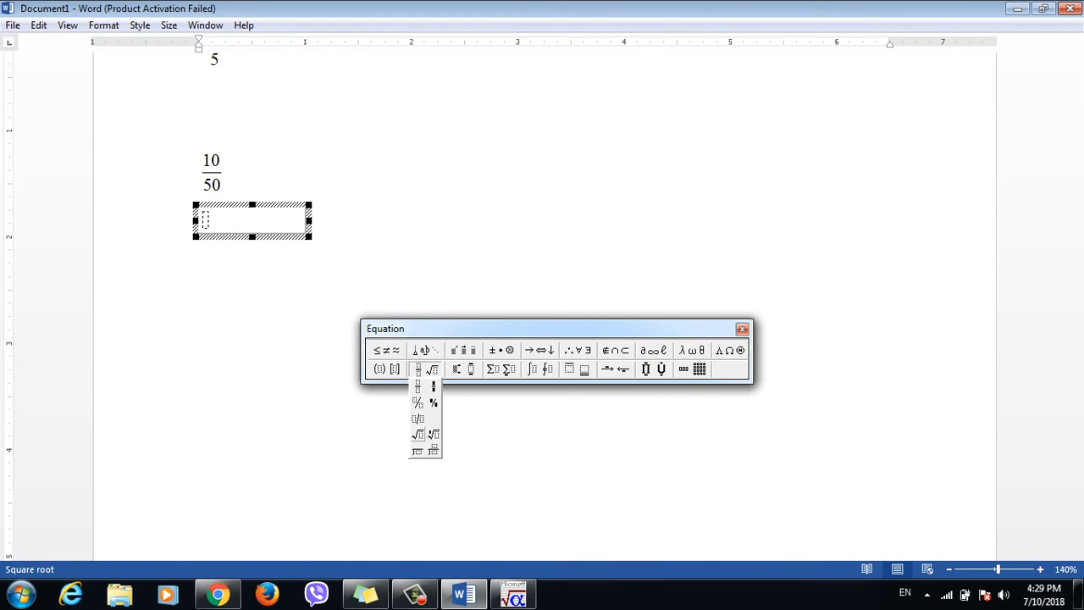
click(418, 433)
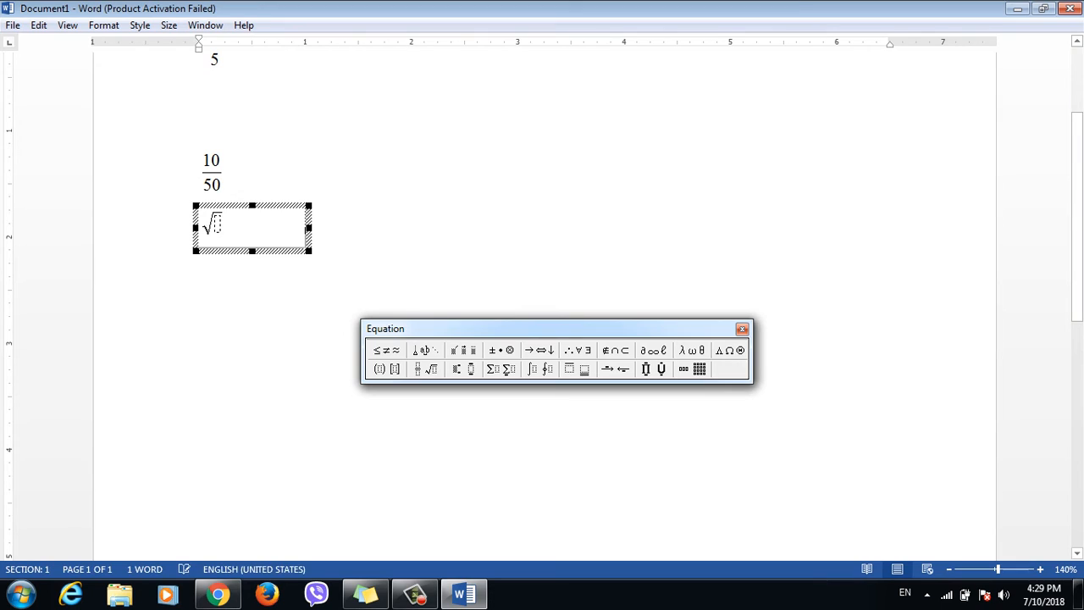
text(9)
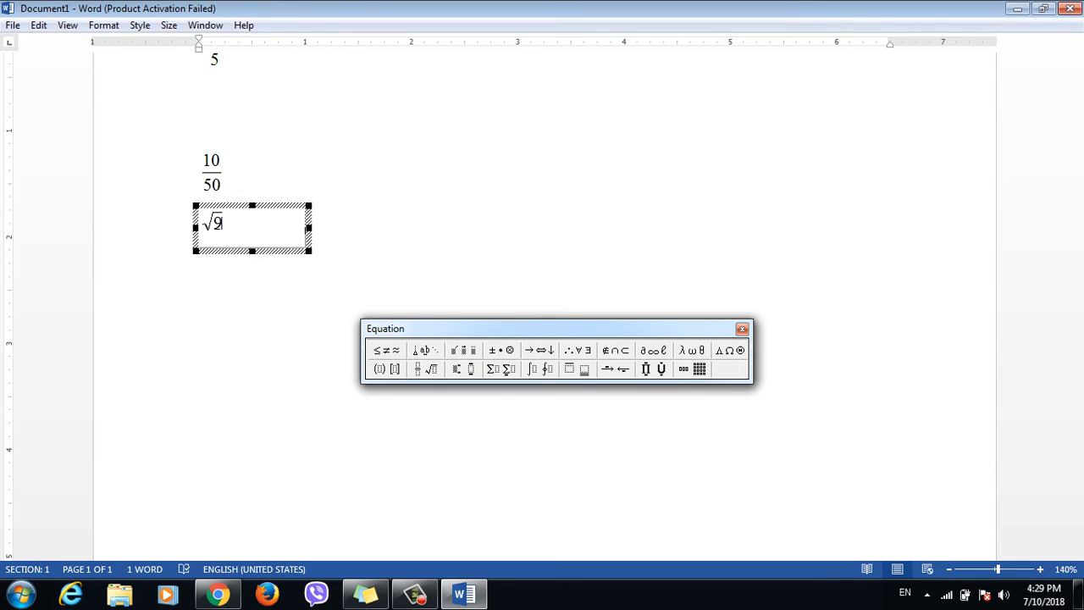
text(2)
key(BackSpace)
text(3)
key(Escape)
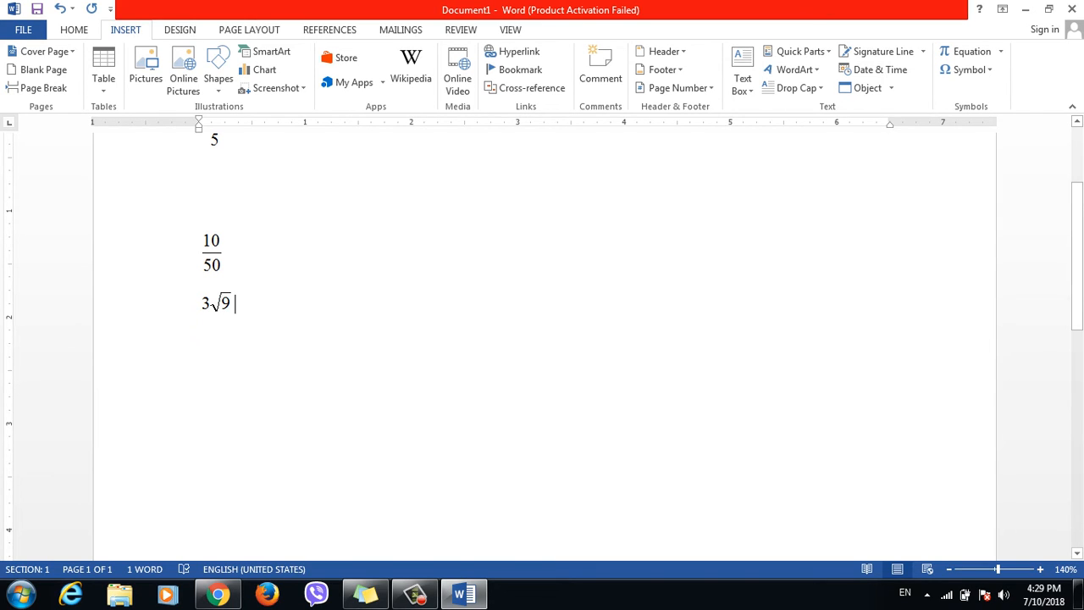
Starting from the first fraction, use Go To with the Equation target to jump to equation 2 and equation 3, and close the dialog
scroll(542, 338, up, 3)
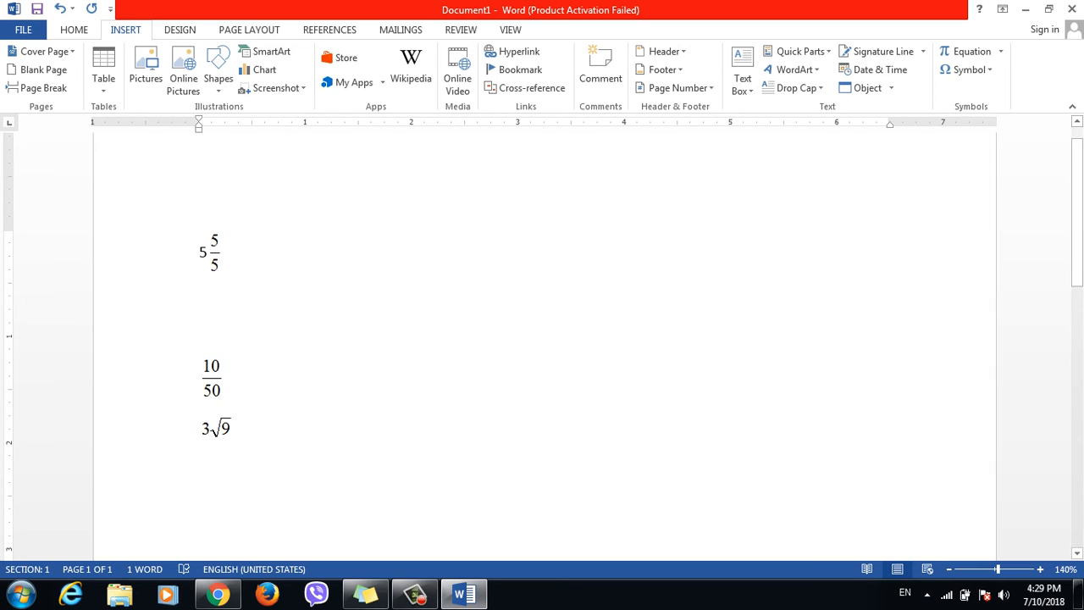
click(224, 252)
key(ctrl+g)
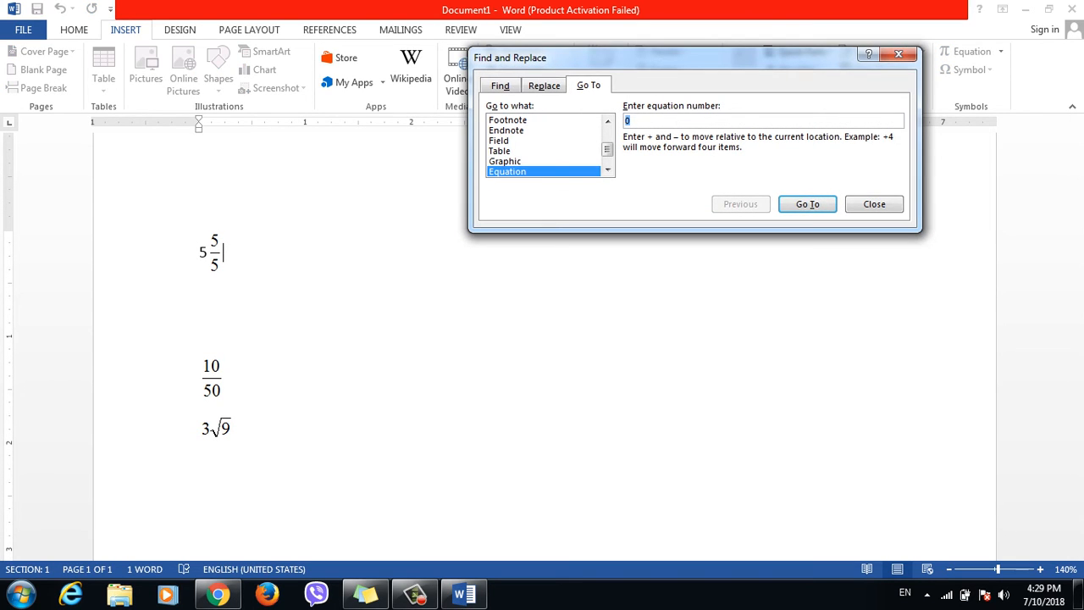
text(2)
key(Return)
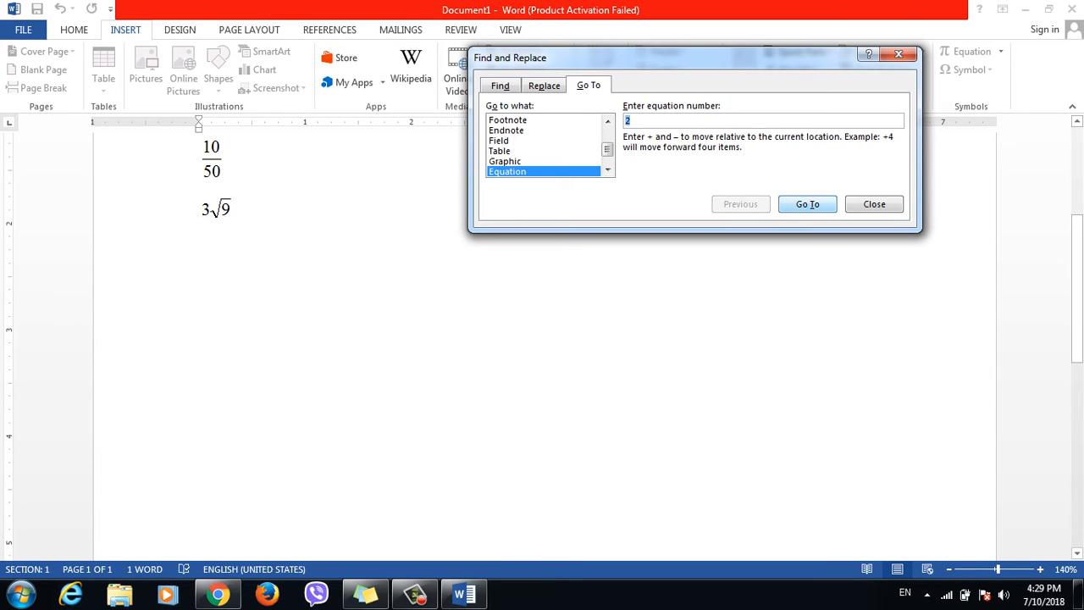
text(3)
key(Return)
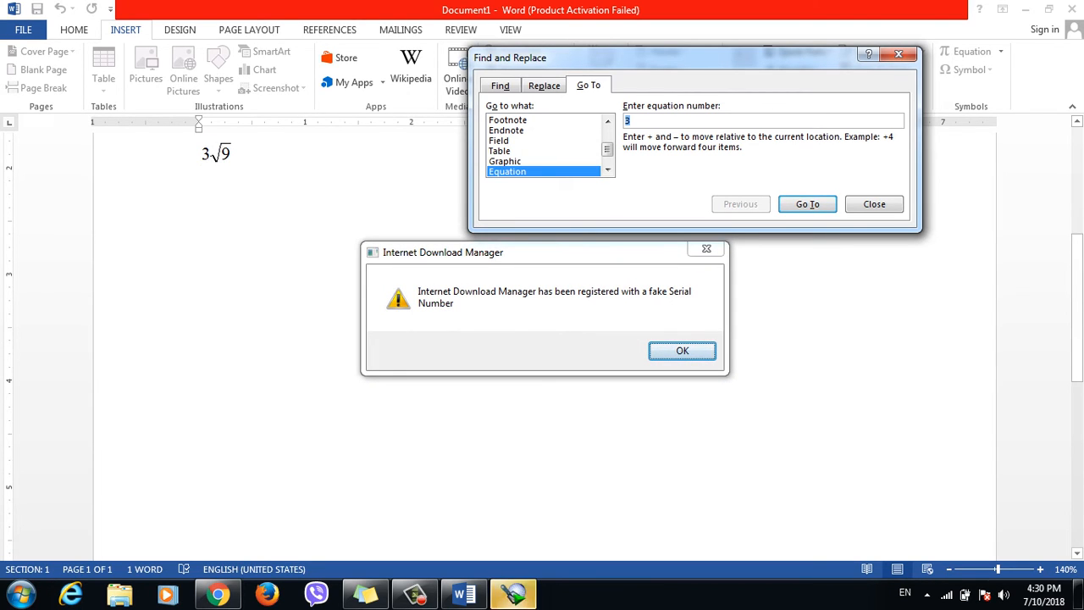
click(706, 249)
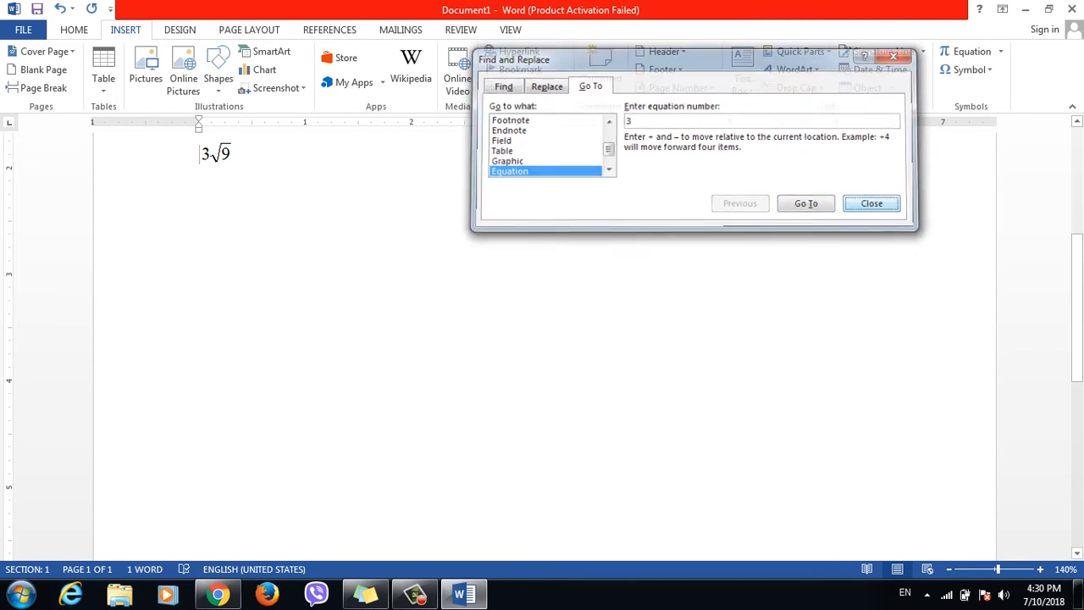
click(874, 204)
Insert another Microsoft Equation 3.0 object directly before the 3√9 expression
click(890, 88)
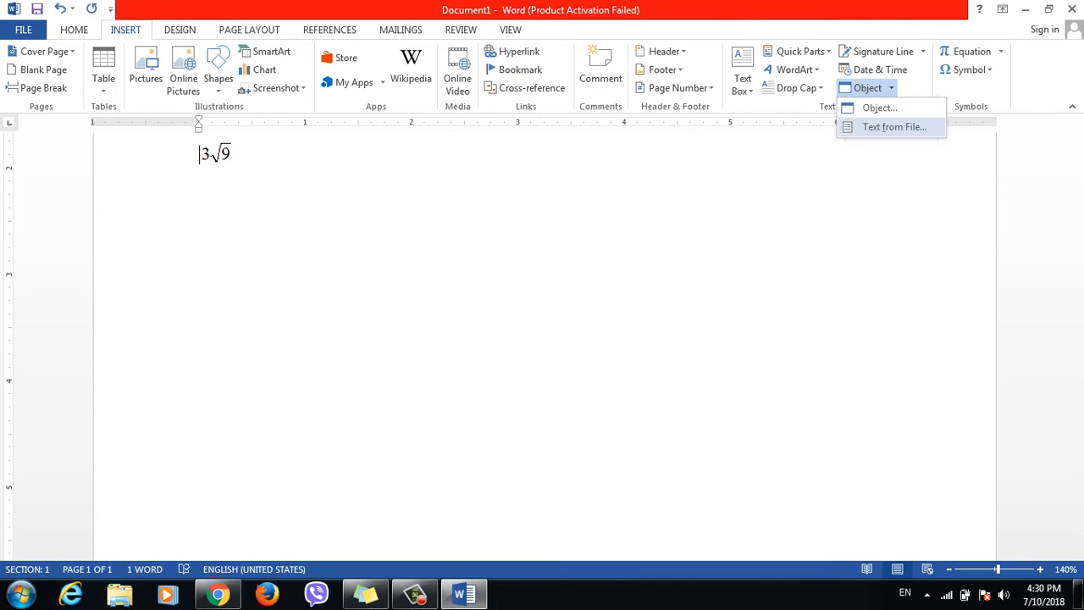
click(873, 107)
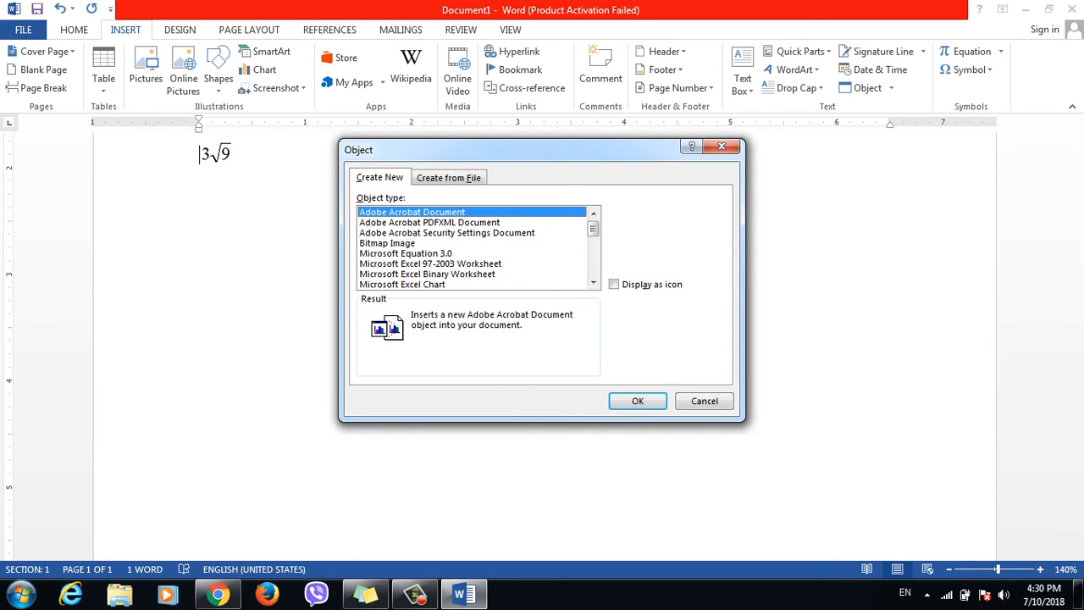
double_click(405, 253)
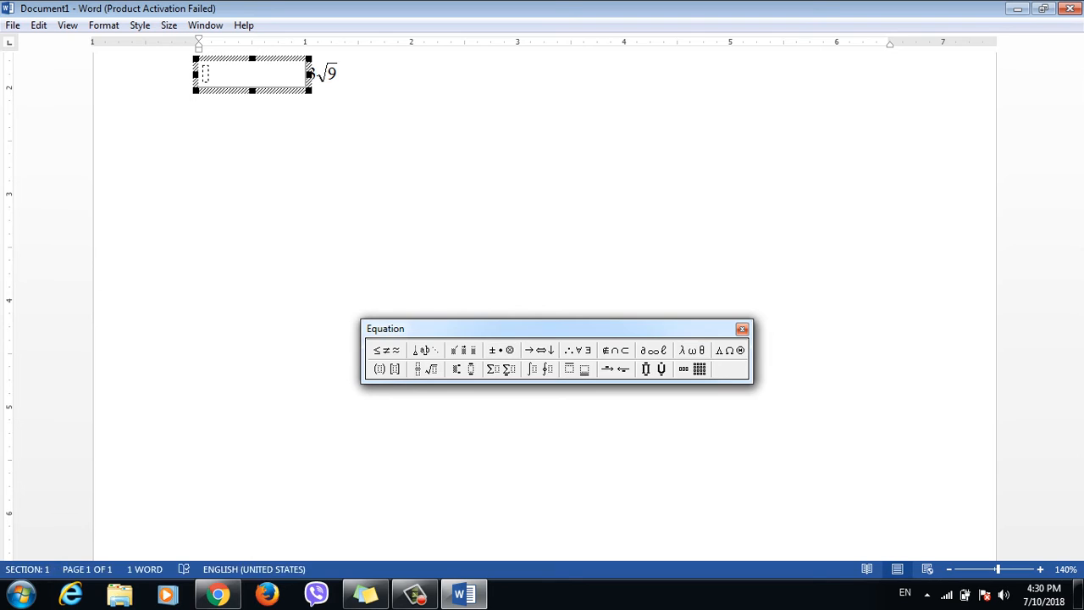
Examine the equation editor's template and symbol palettes, including fences, fractions, scripts, summations, operators, arrows and Greek letters, and return to the document
click(385, 368)
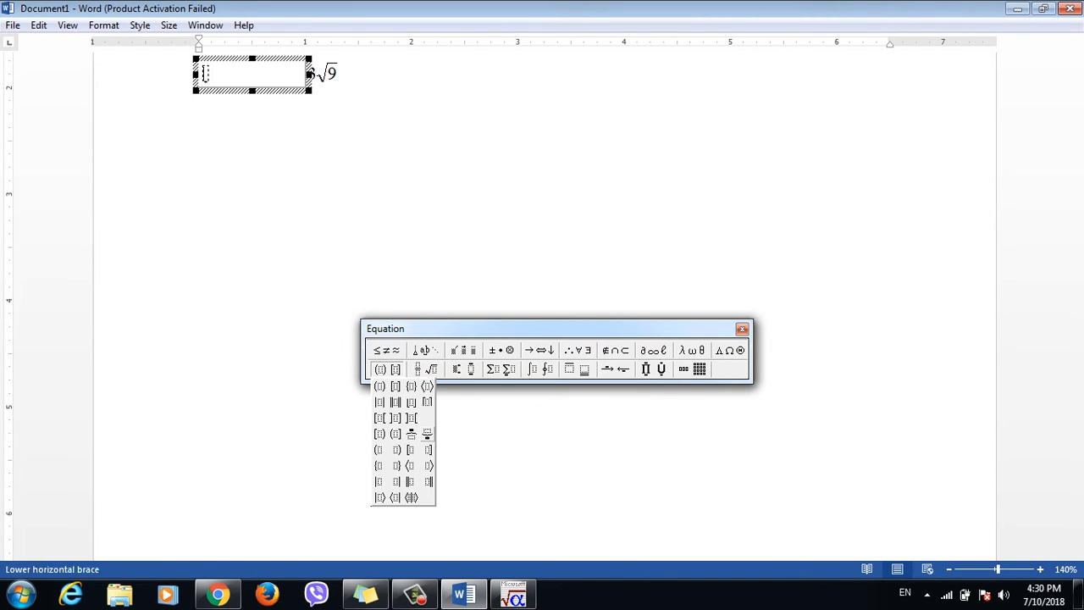
click(423, 369)
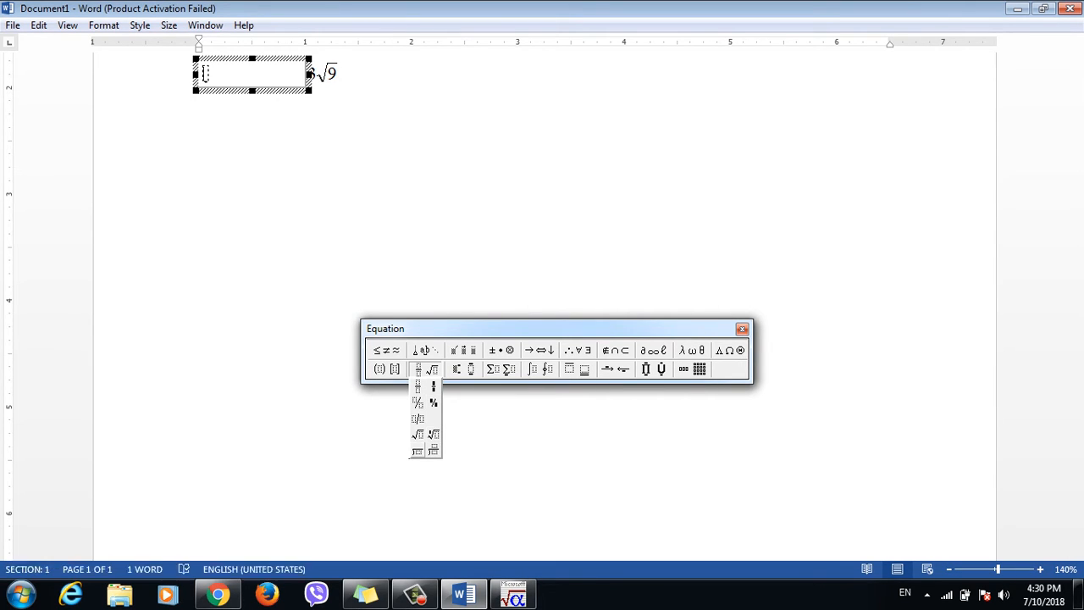
click(457, 368)
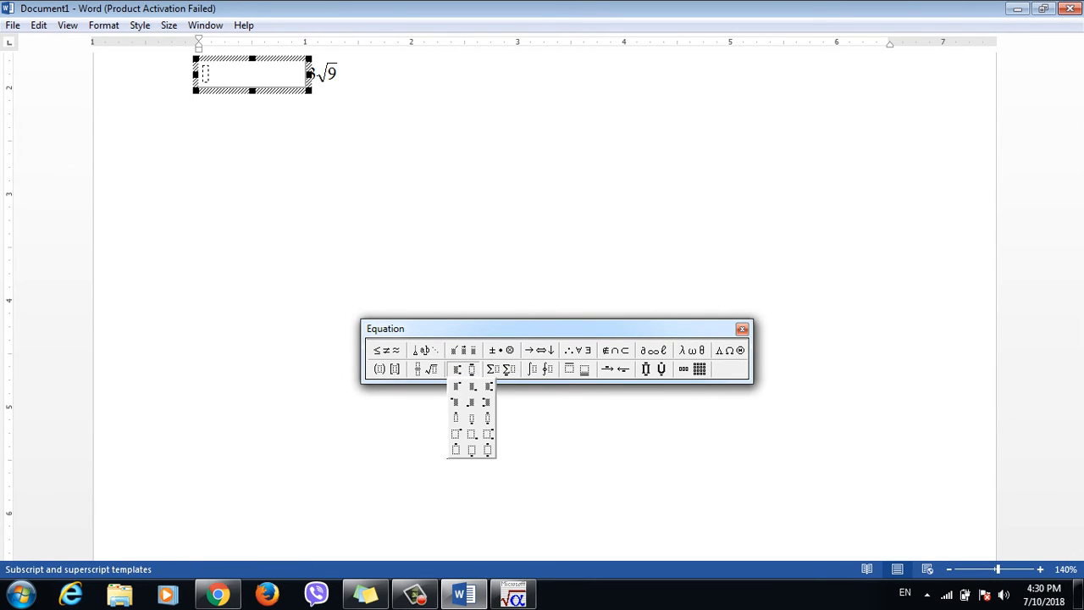
click(501, 368)
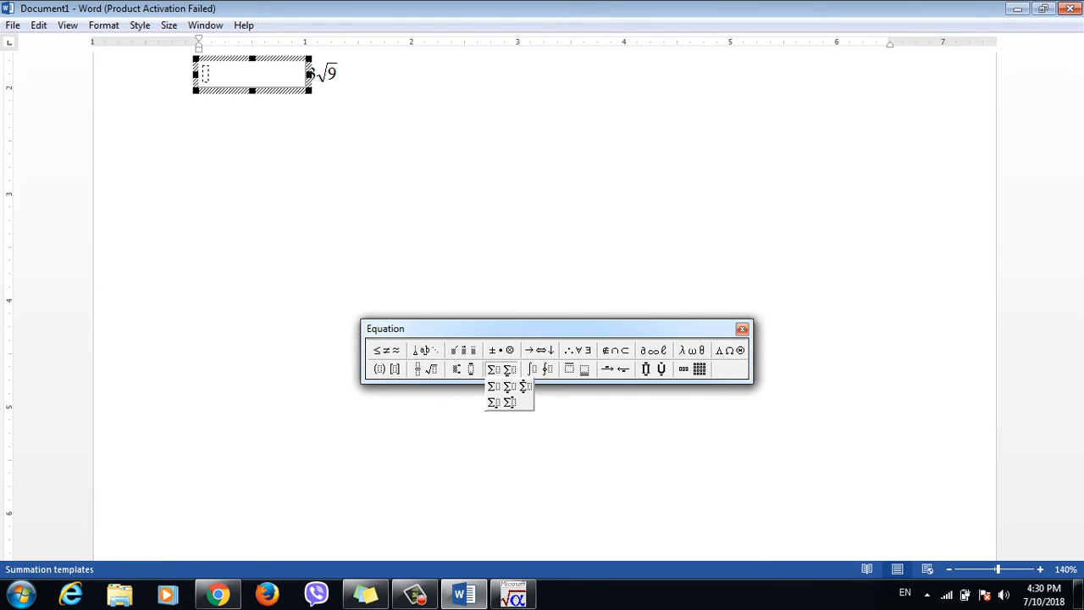
click(501, 349)
click(540, 350)
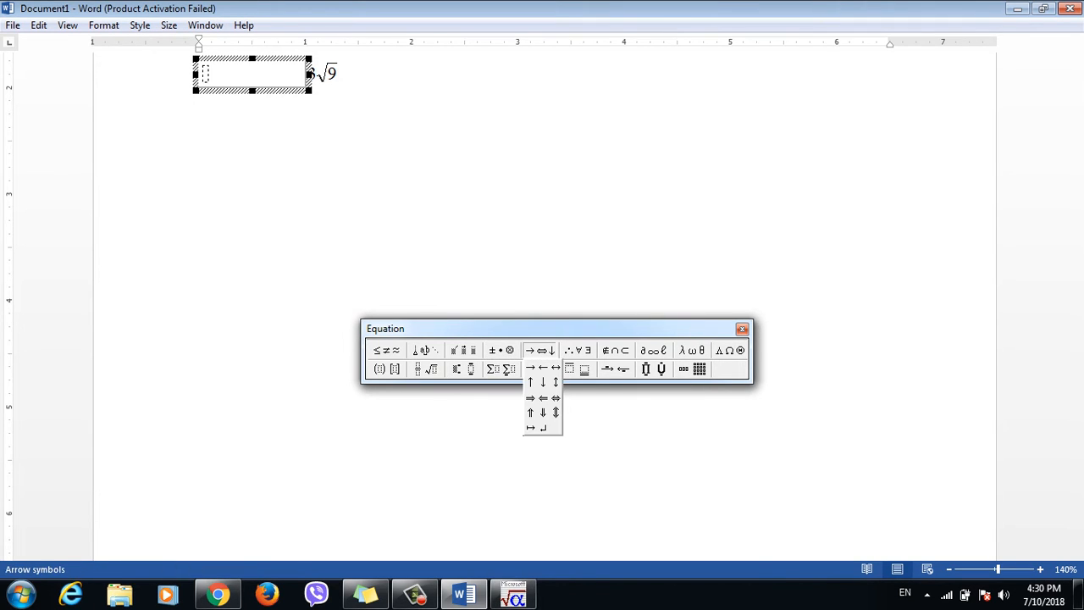
click(502, 350)
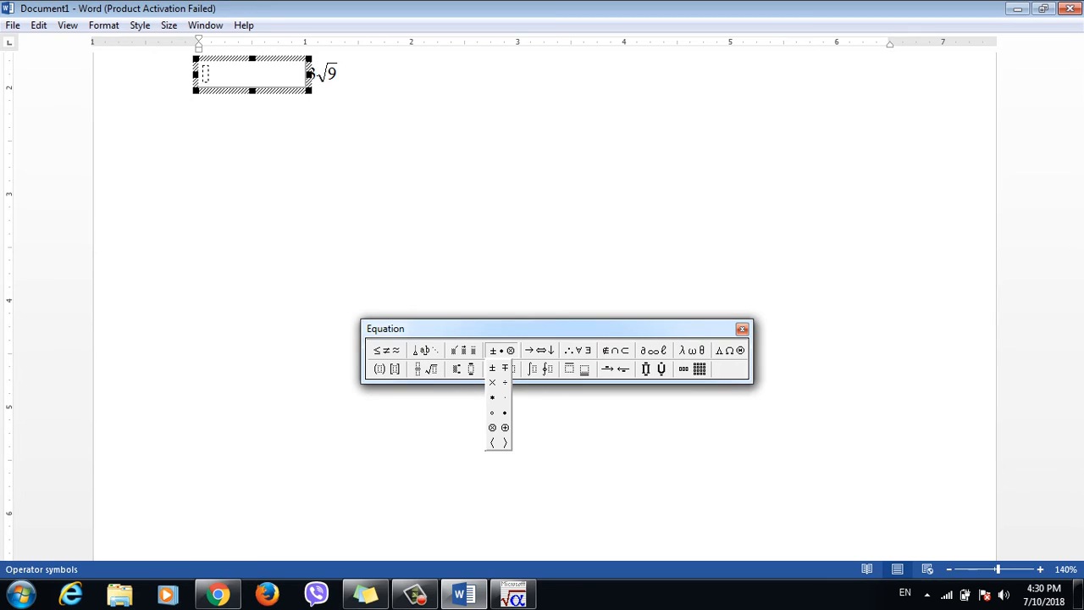
click(540, 350)
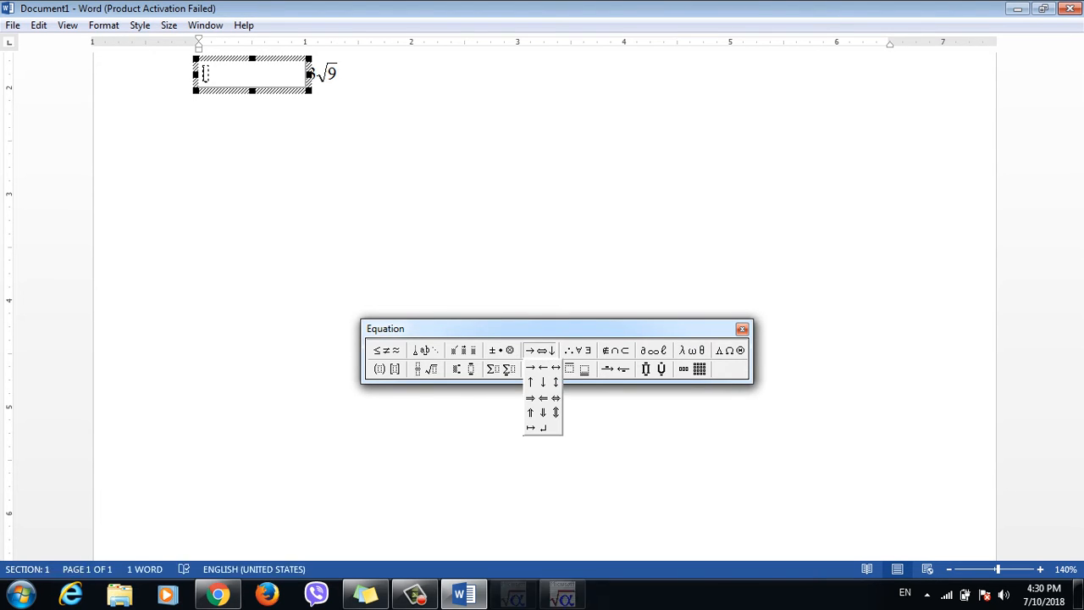
click(578, 349)
click(615, 350)
click(653, 350)
click(691, 350)
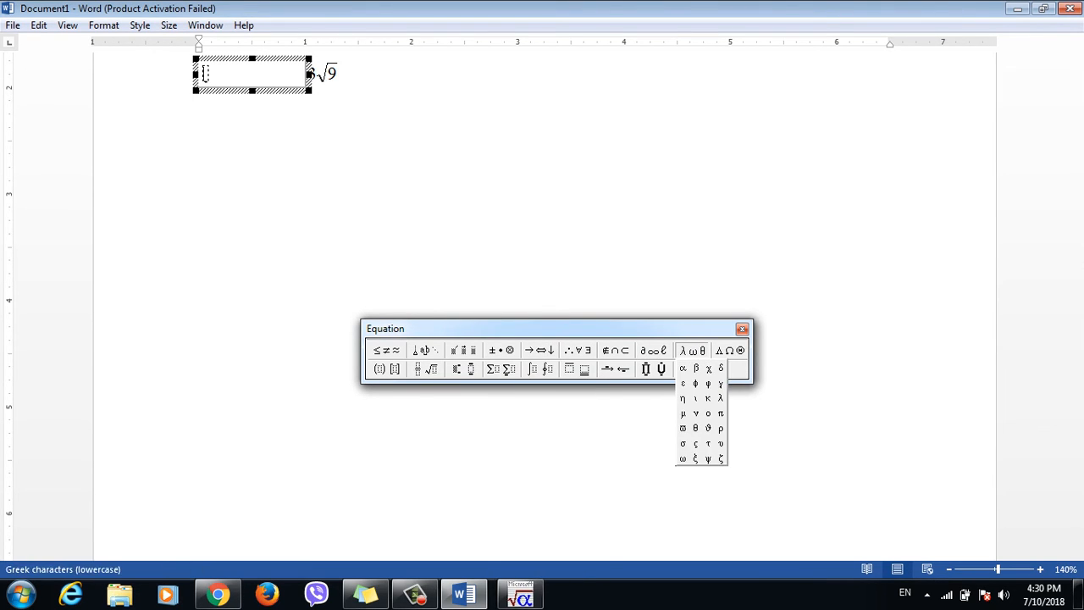
click(692, 369)
click(342, 73)
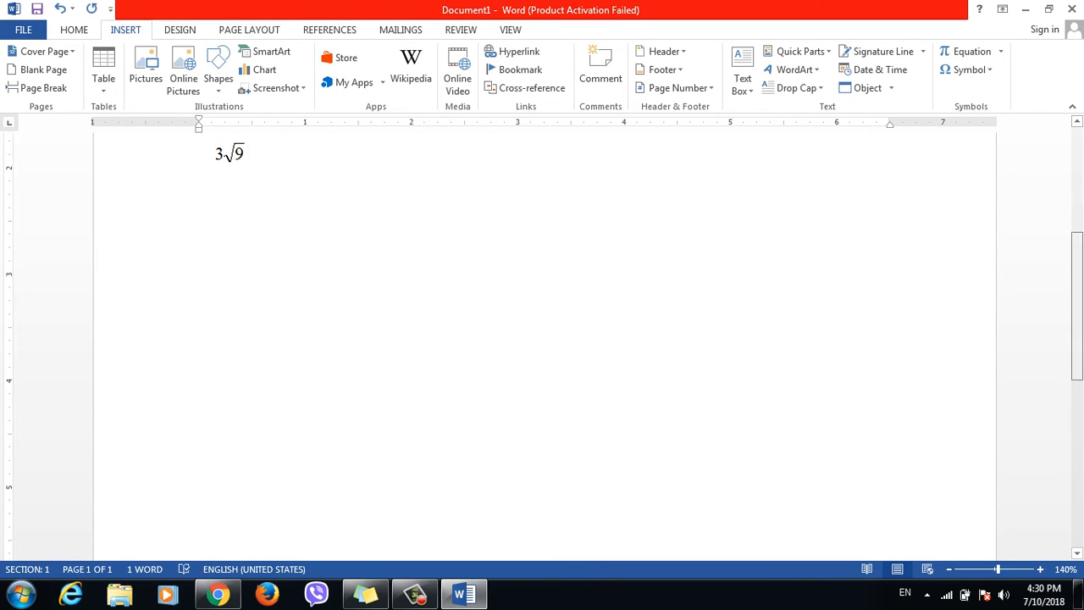
Use Go To with the Object target and Any object to jump to the next object, and close the dialog
drag(1077, 308, 1077, 247)
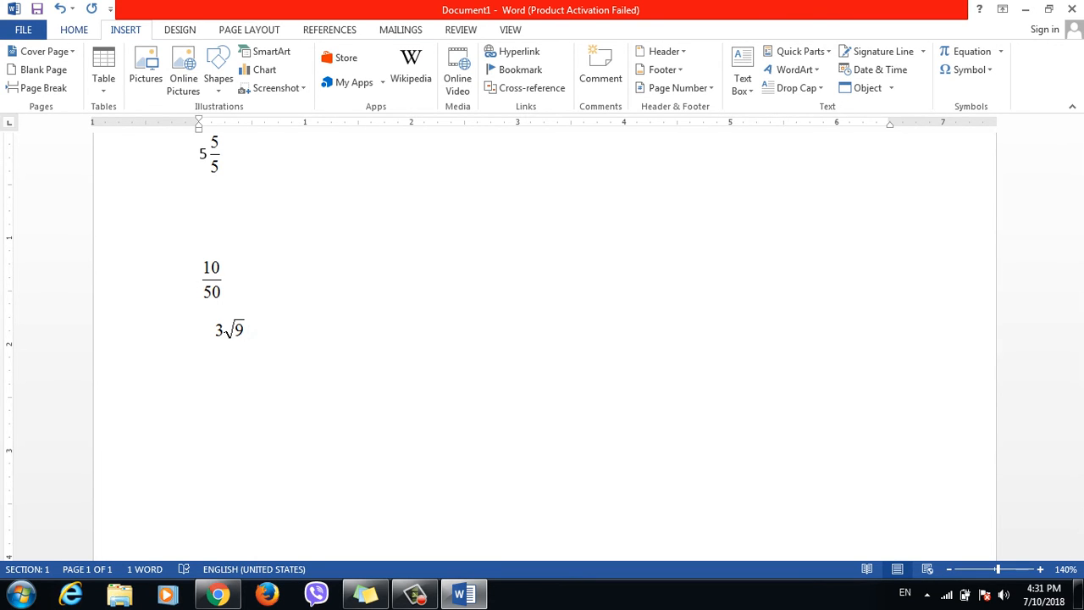
click(74, 29)
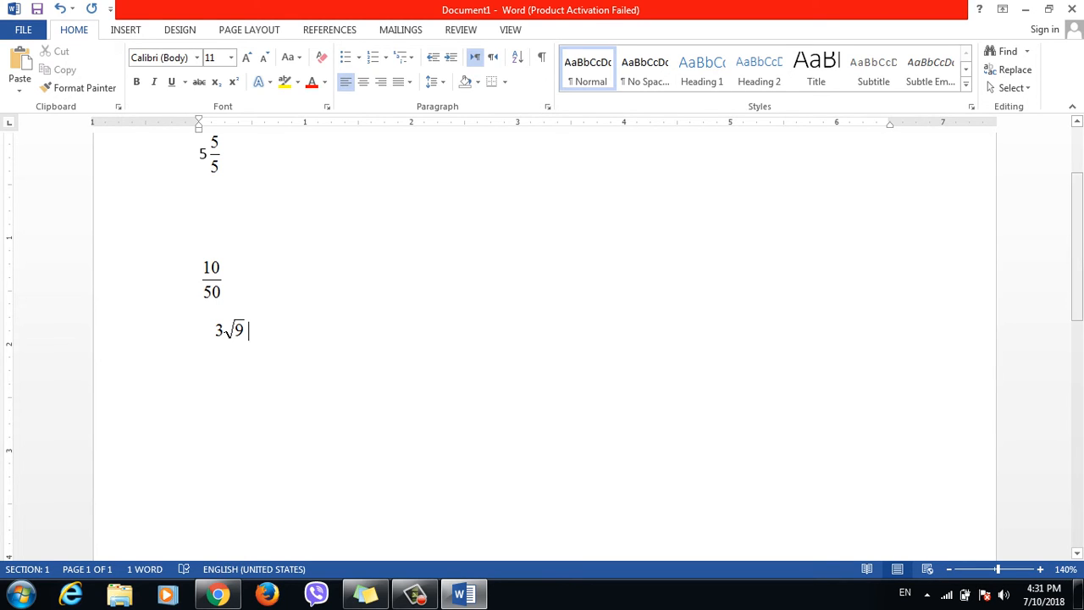
click(1026, 51)
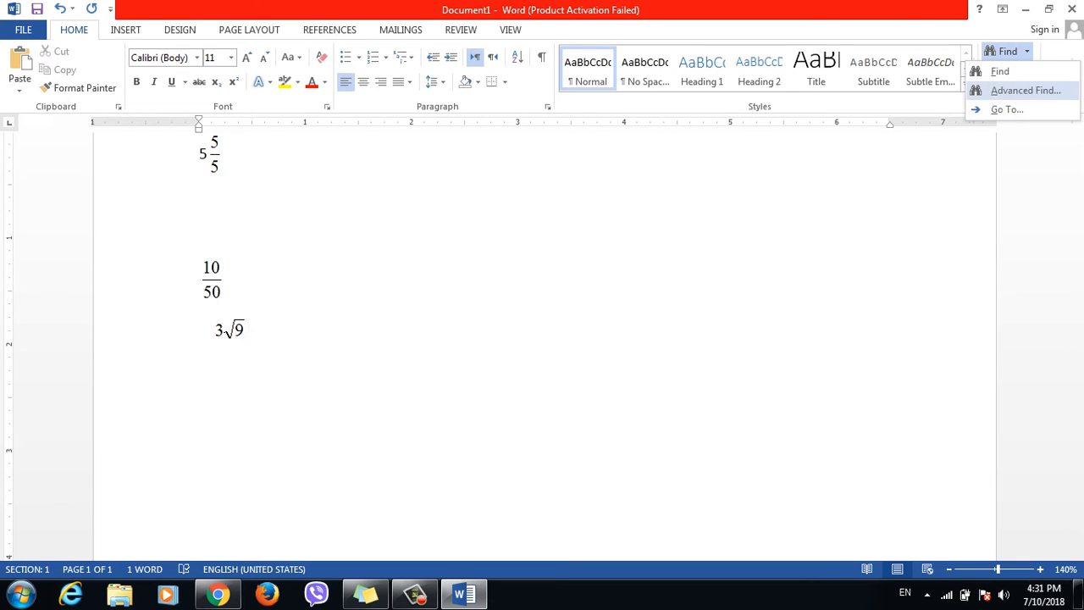
click(1007, 110)
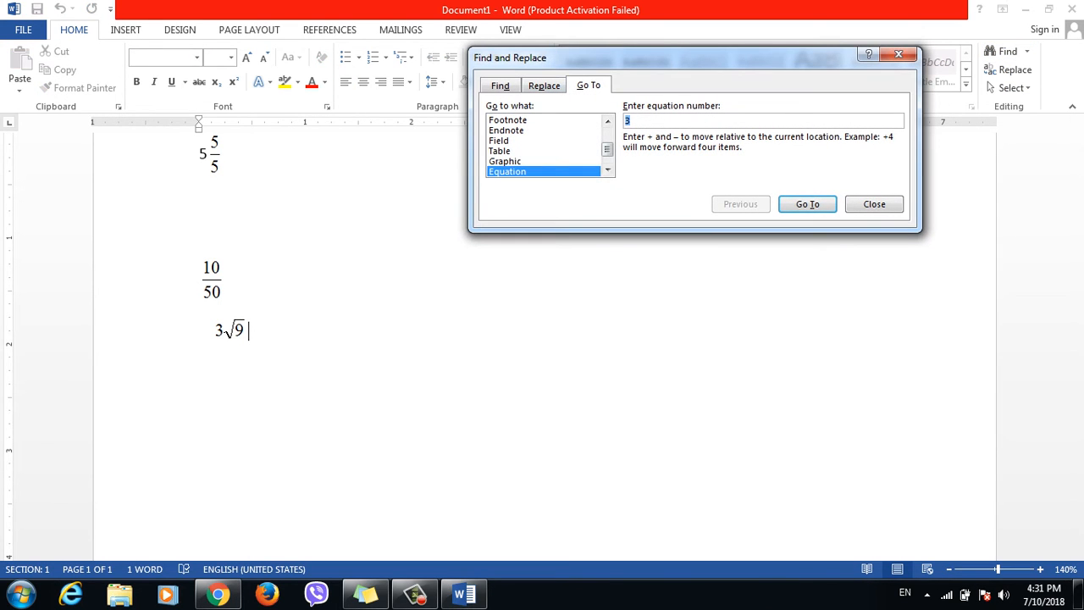
scroll(546, 148, down, 2)
click(508, 161)
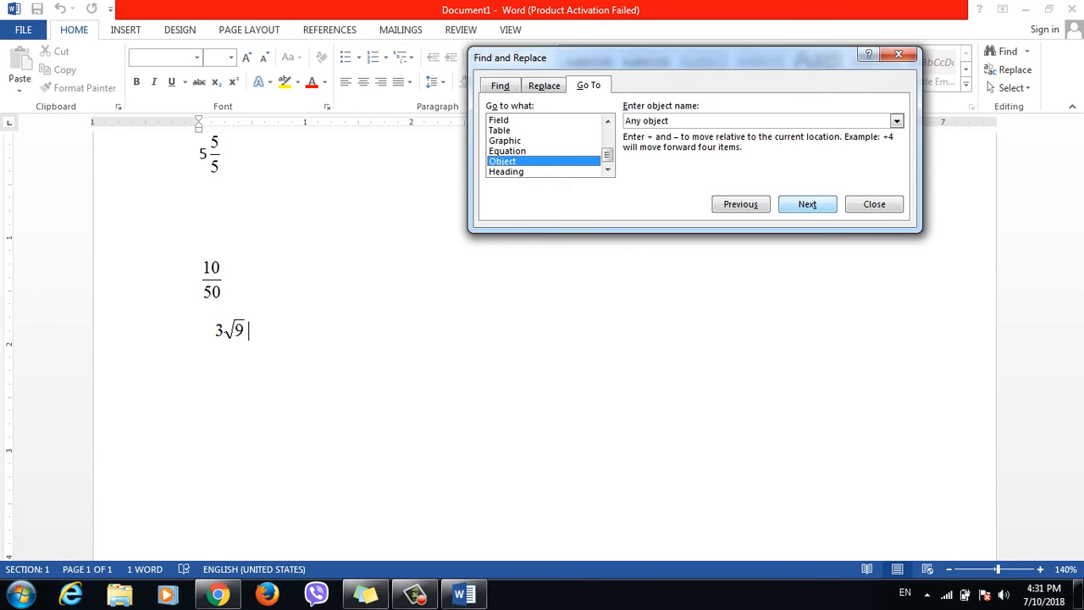
click(807, 204)
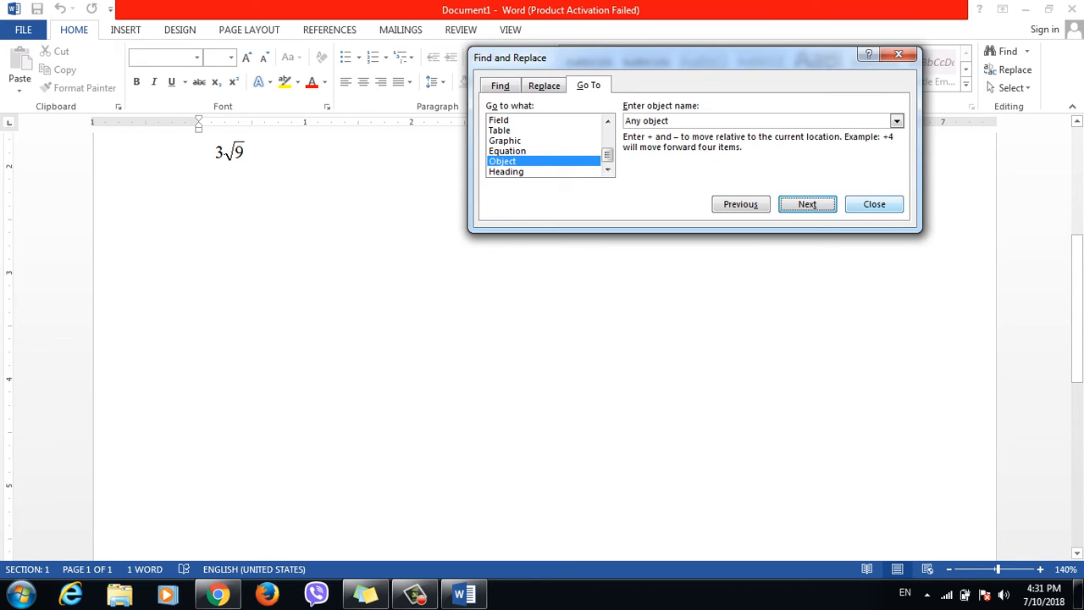
key(Escape)
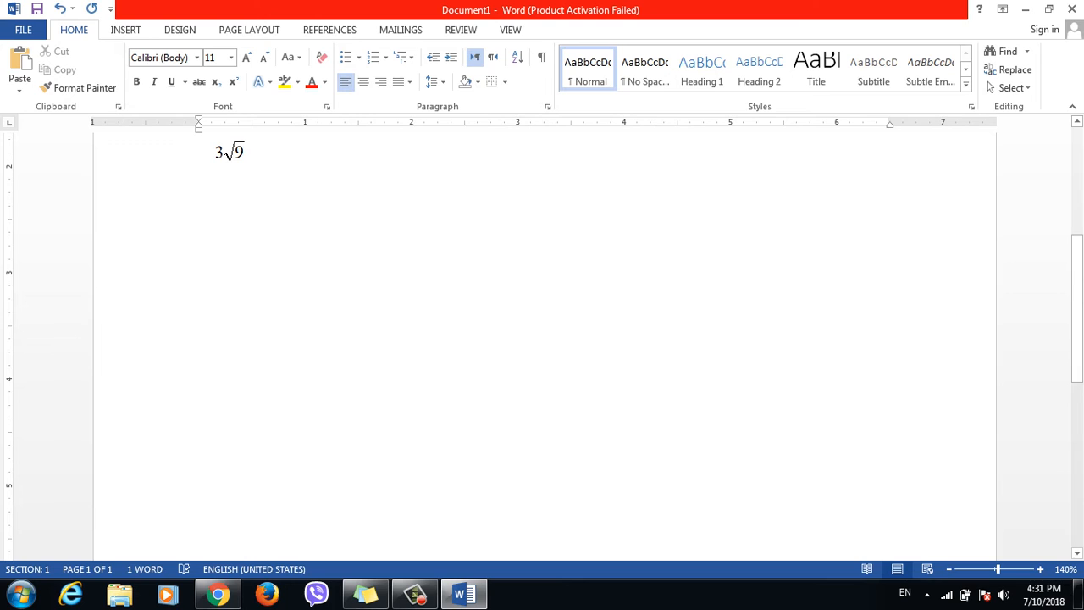
Insert a Bitmap Image object on a blank line below the 3√9 expression
click(125, 30)
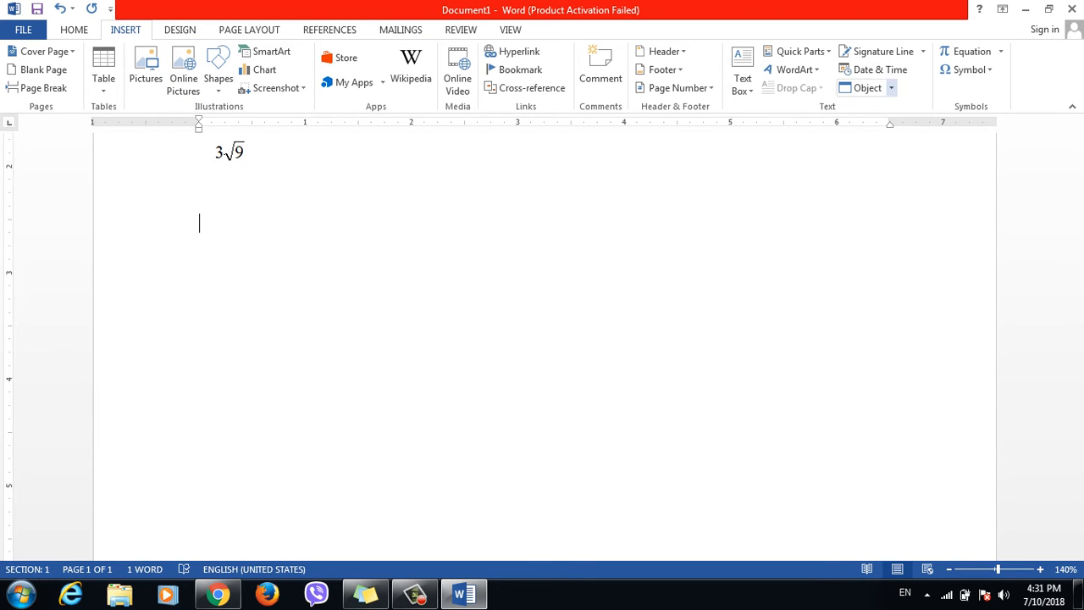
click(890, 88)
click(880, 107)
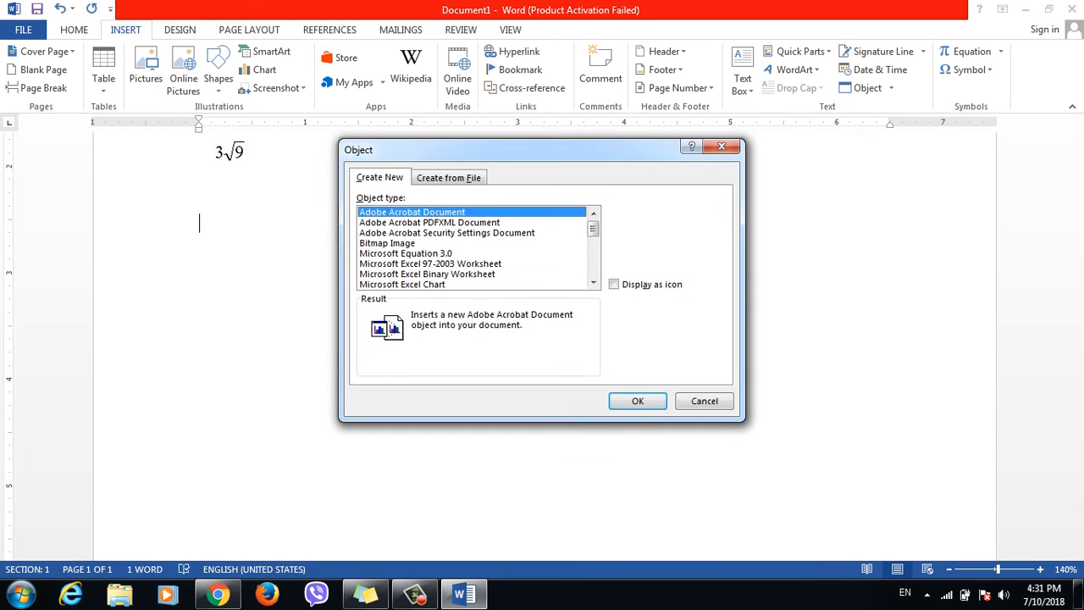
click(406, 253)
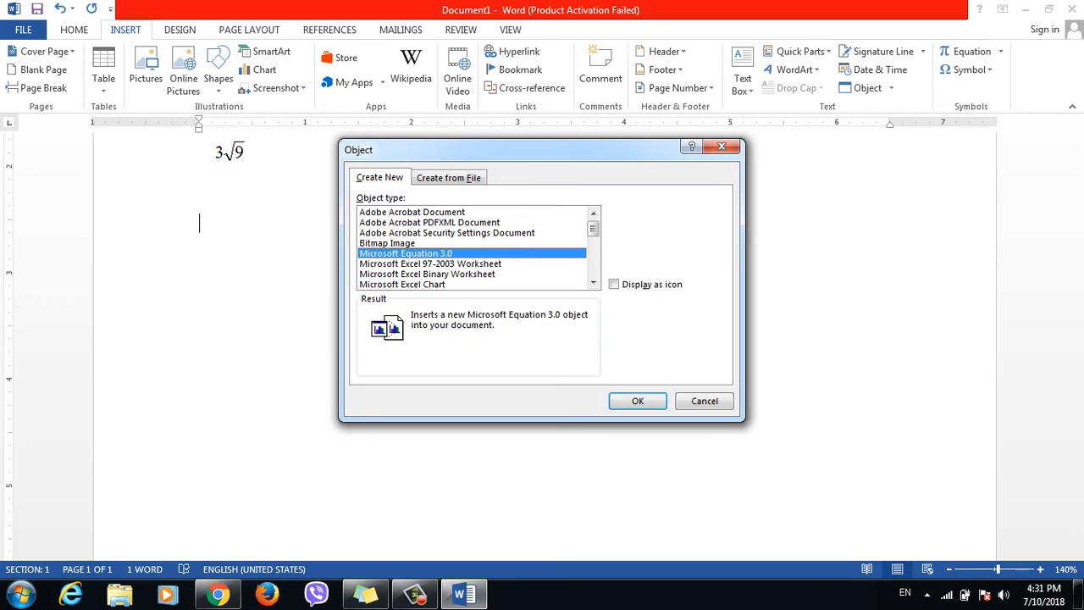
click(387, 244)
click(638, 400)
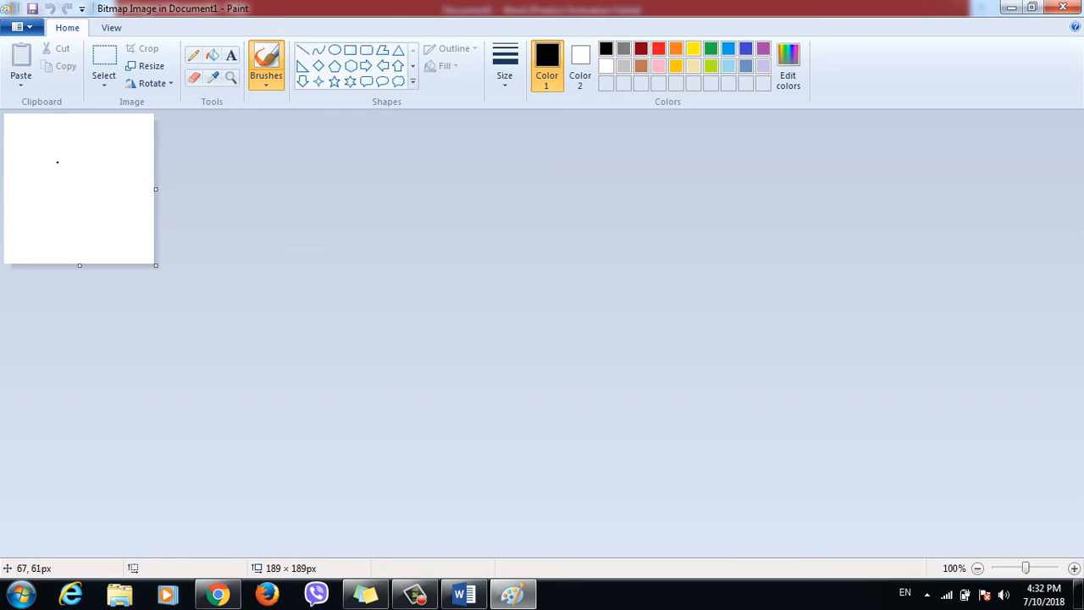
Draw a six-point star about 86 × 100 px in the middle of the bitmap canvas and return to the document
click(350, 49)
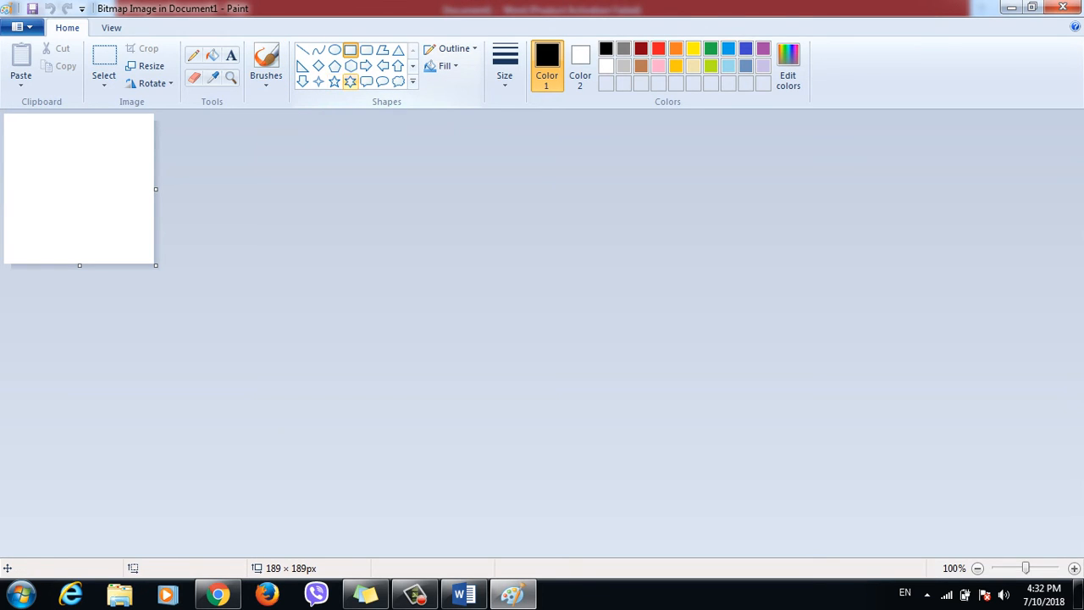
click(350, 81)
drag(44, 149, 117, 230)
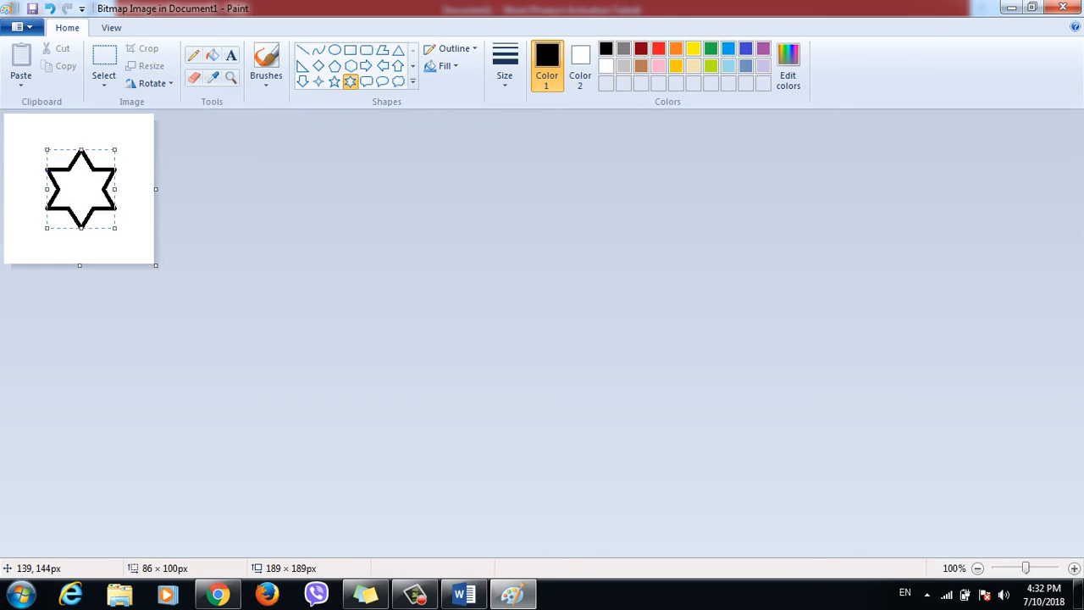
click(1063, 7)
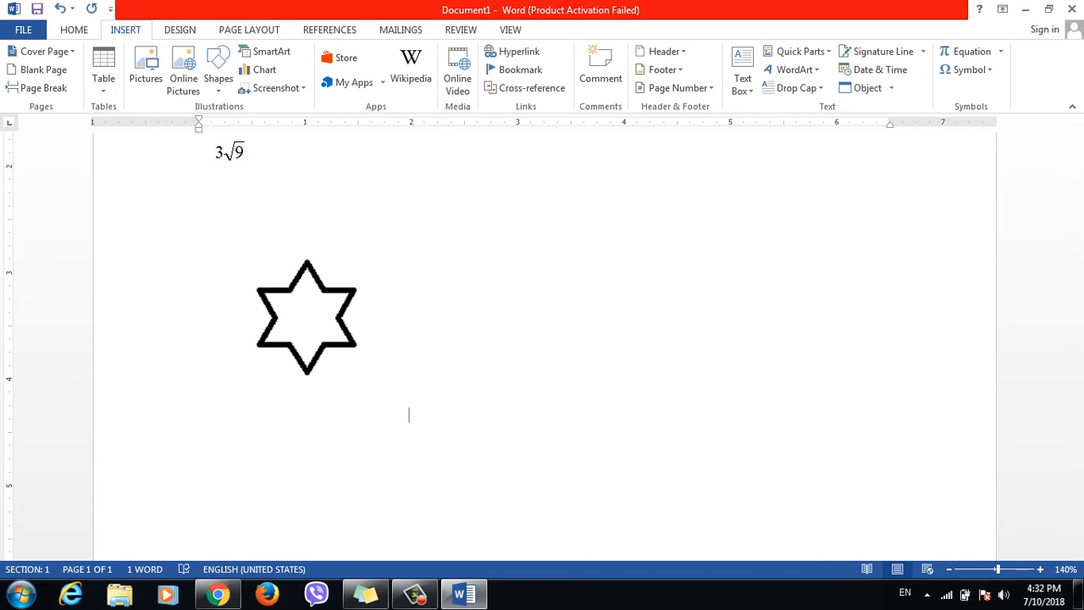
Add about 30 blank lines below the star image to continue onto page 2
key(Return)
key(Return)
key(Return)
key(Return)
key(Return)
key(Return)
key(Return)
key(Return)
key(Return)
key(Return)
key(Return)
key(Return)
key(Return)
key(Return)
key(Return)
key(Return)
key(Return)
key(Return)
key(Return)
key(Return)
key(Return)
key(Return)
key(Return)
key(Return)
key(Return)
key(Return)
key(Return)
key(Return)
key(Return)
key(Return)
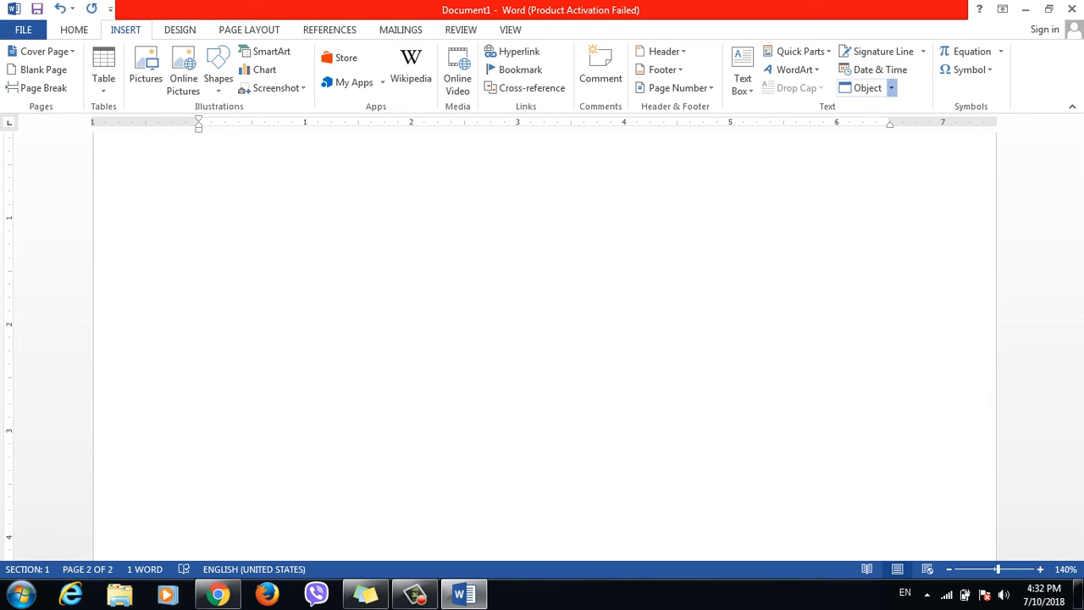
Insert a second Bitmap Image object on page 2 and draw a cloud callout about 100 × 114 px on its canvas
click(891, 89)
click(879, 108)
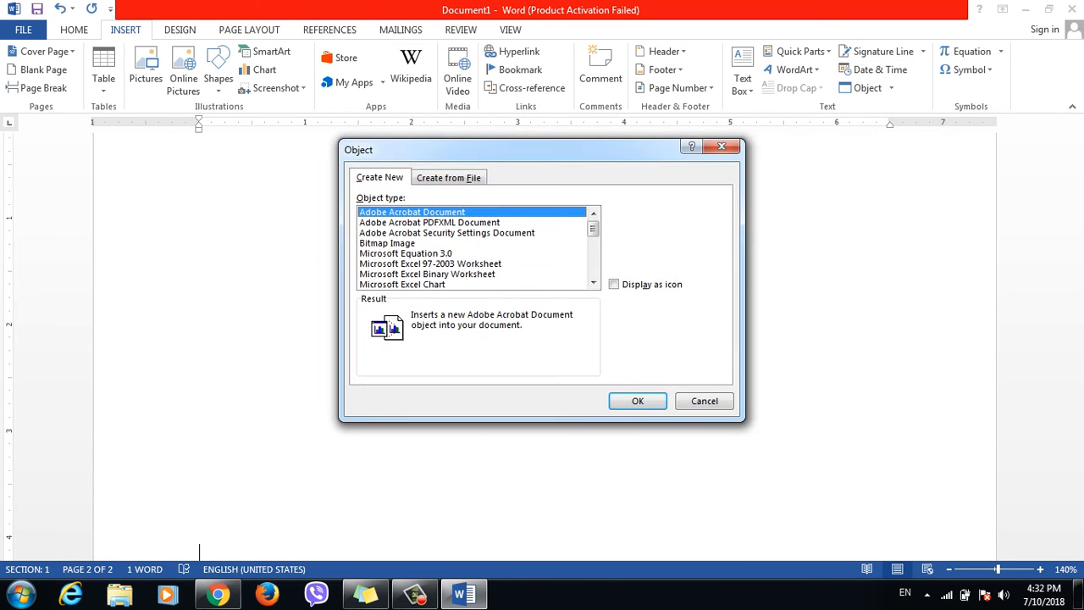
click(388, 243)
key(Return)
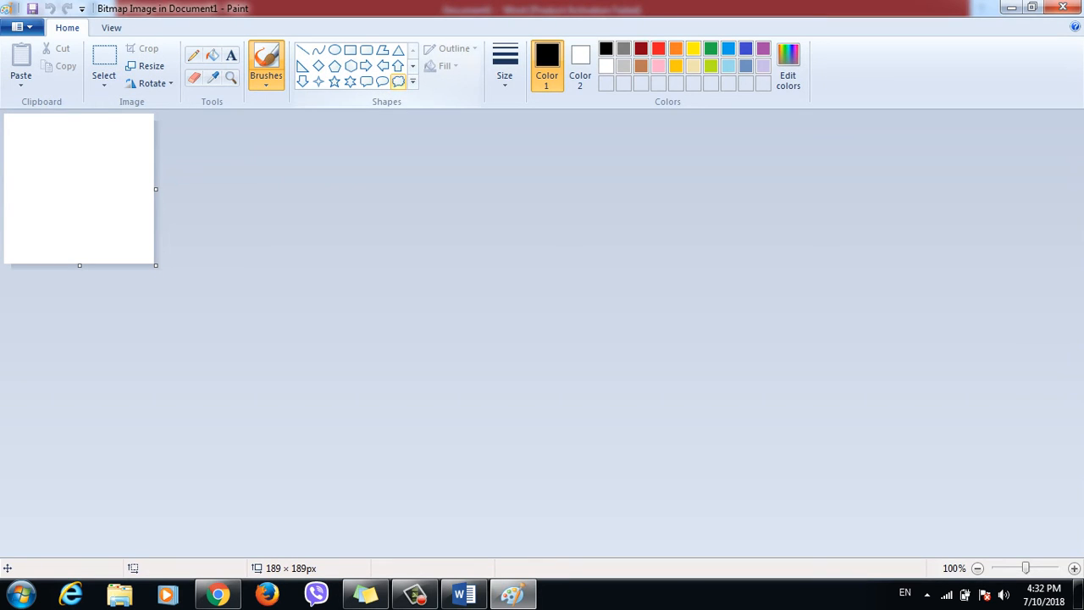
click(398, 80)
drag(37, 149, 116, 240)
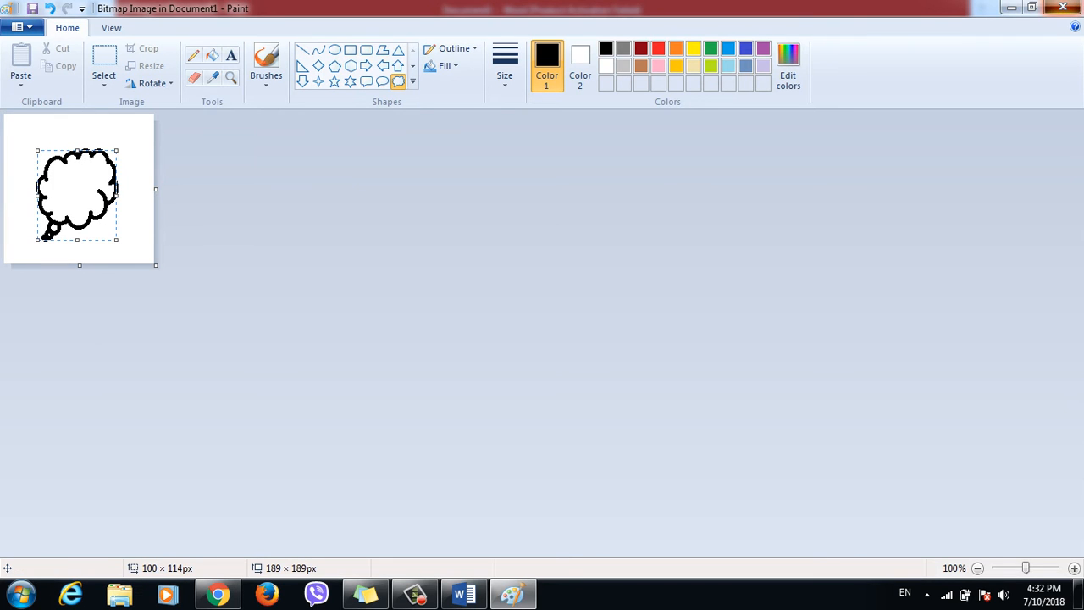
Return to the document and use Go To with the Object target to jump to object 1 and object 2
click(1059, 7)
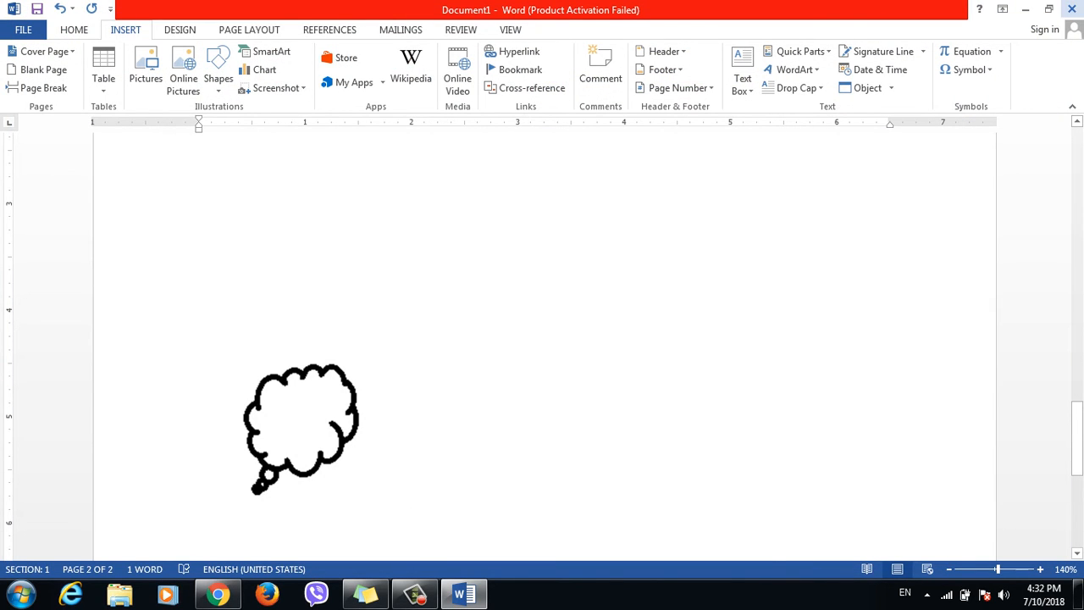
drag(1076, 436, 1076, 163)
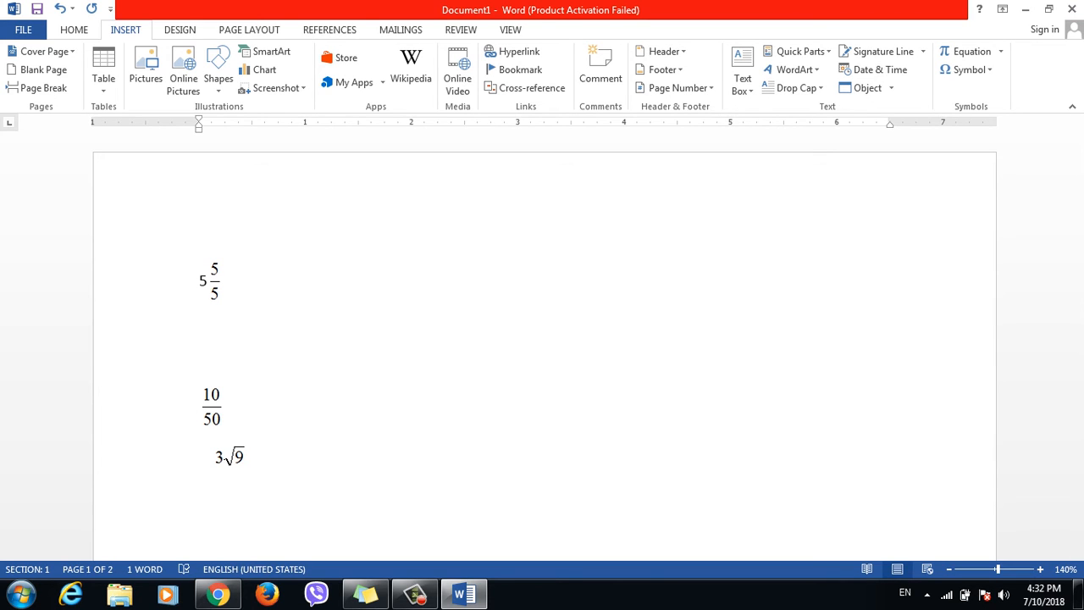
click(74, 30)
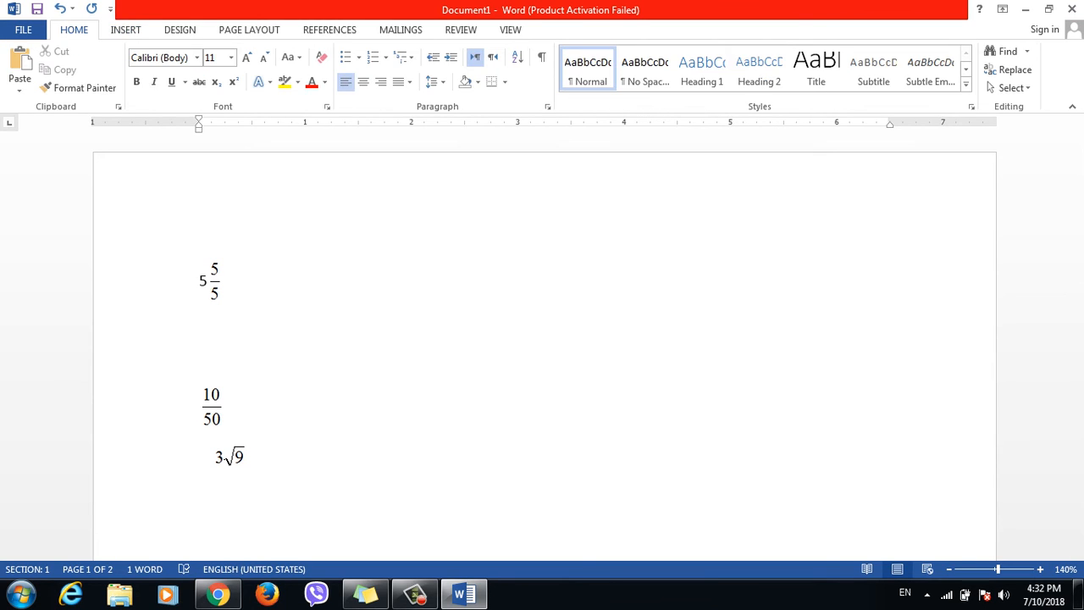
click(1026, 51)
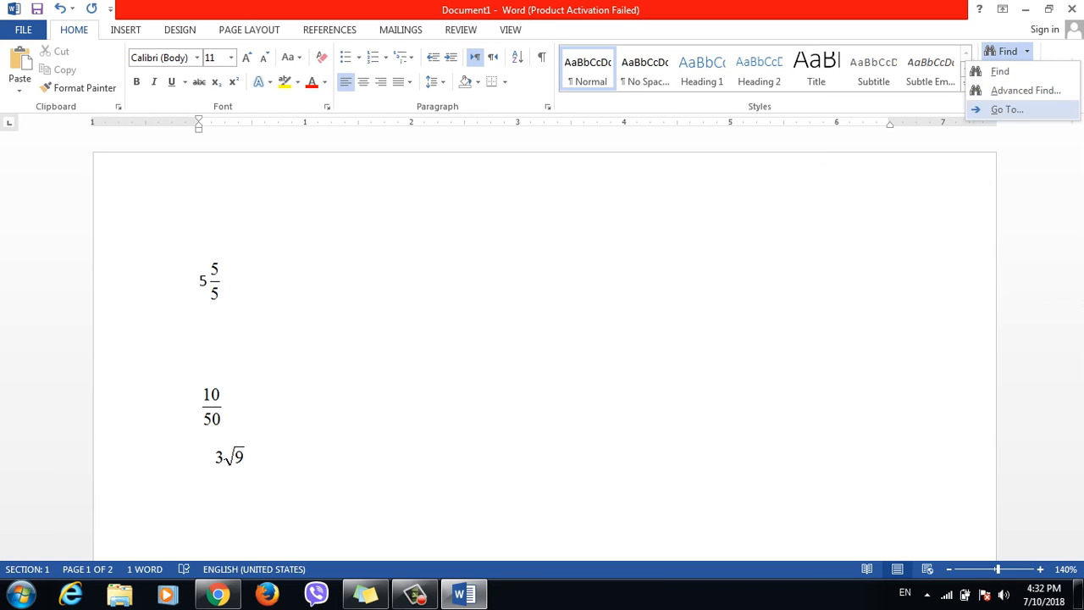
click(1007, 109)
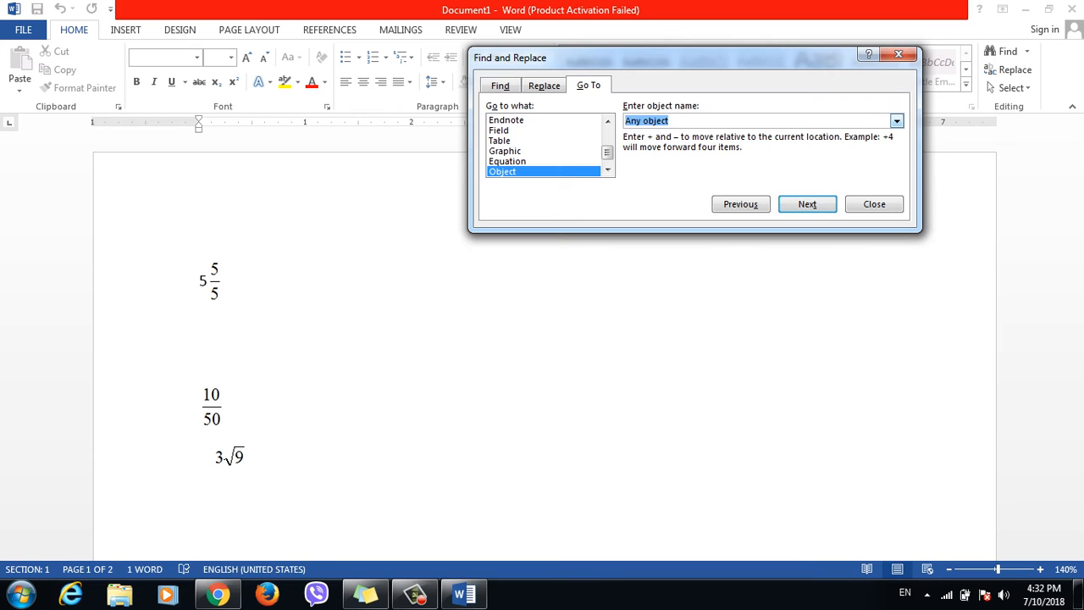
text(1)
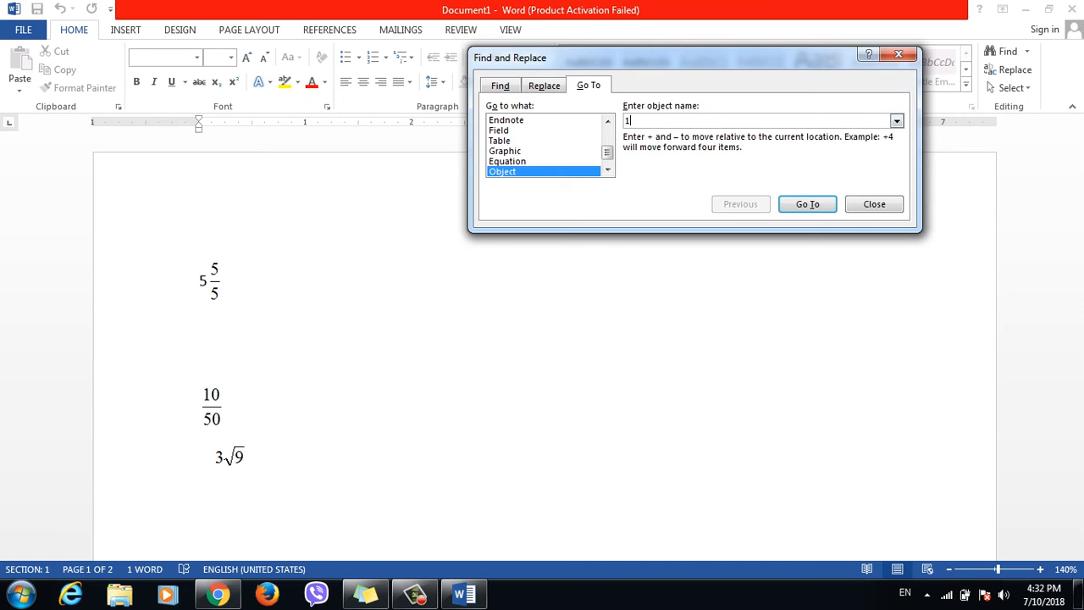
key(Return)
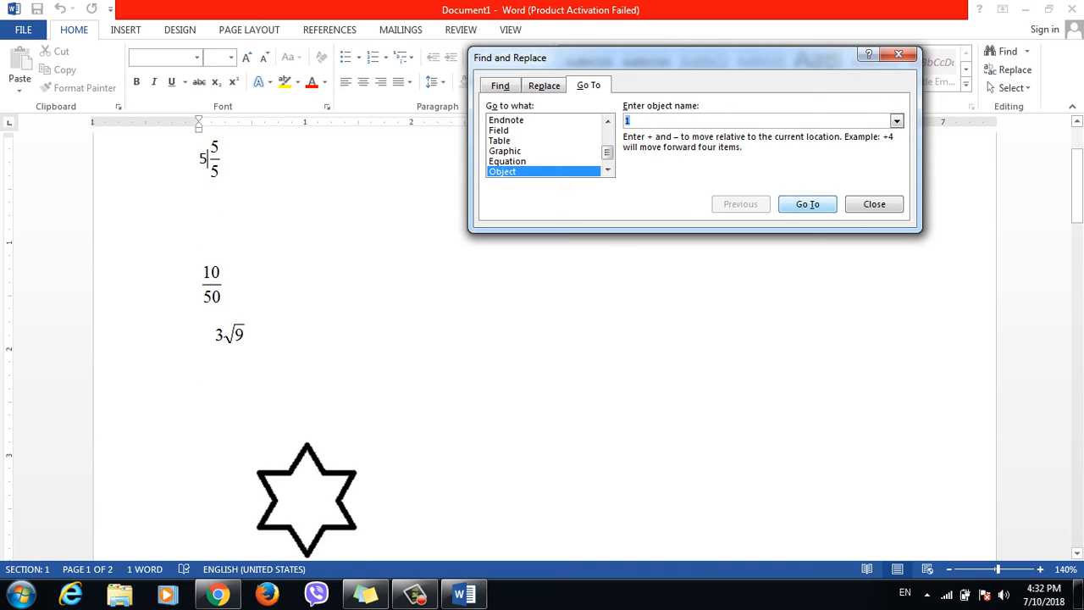
text(2)
key(Return)
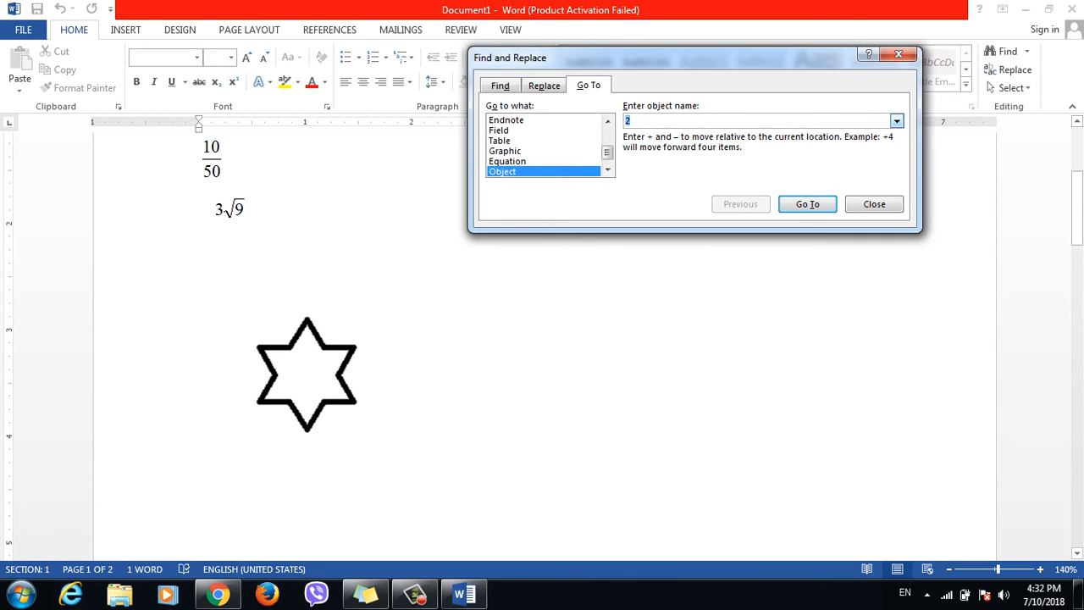
Set the Go To object name to Any object, advance through the following objects and dismiss the Internet Download Manager alert
click(896, 121)
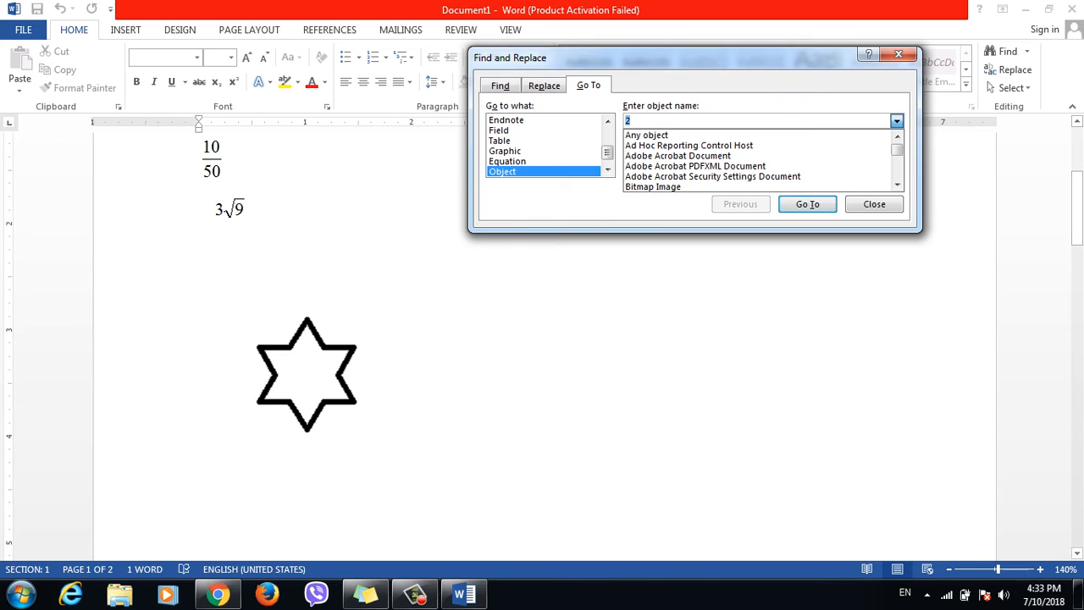
click(647, 135)
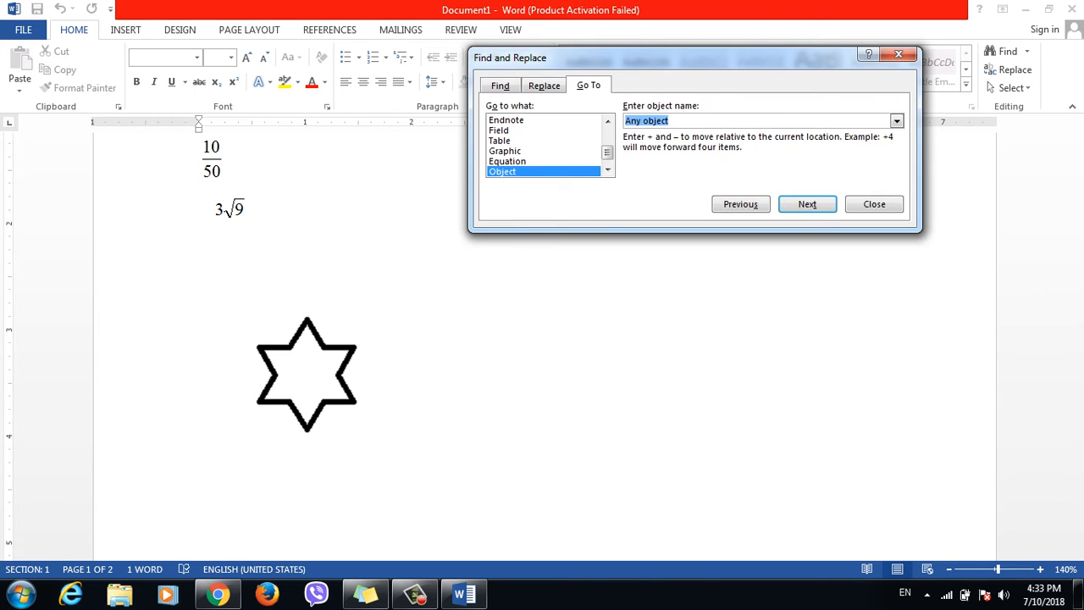
click(806, 204)
click(806, 204)
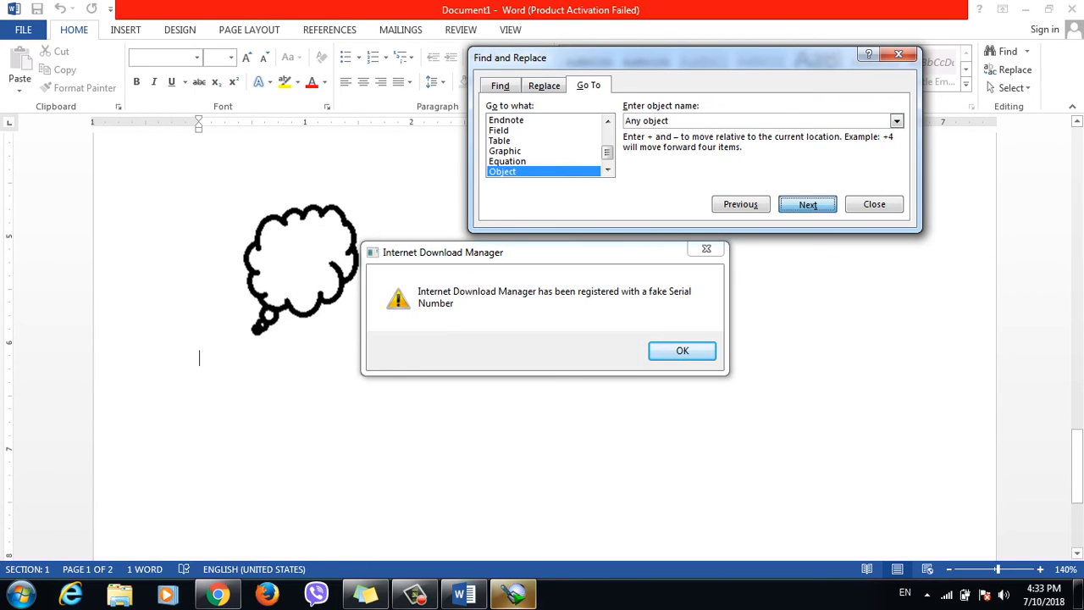
click(682, 351)
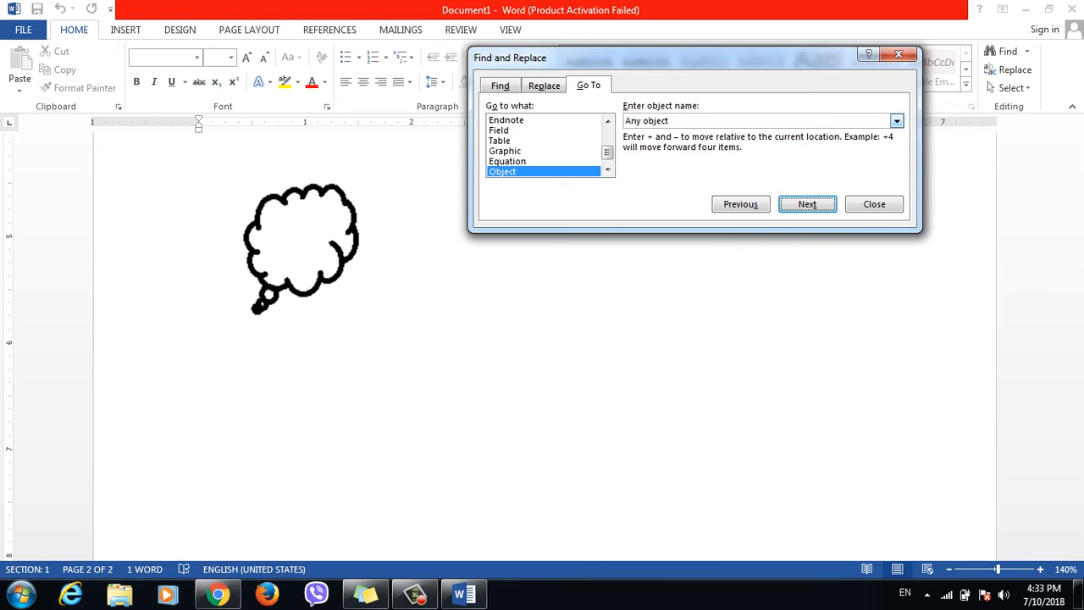
Set the Go To object name to Bitmap Image and look for the following bitmap objects
click(702, 121)
click(896, 121)
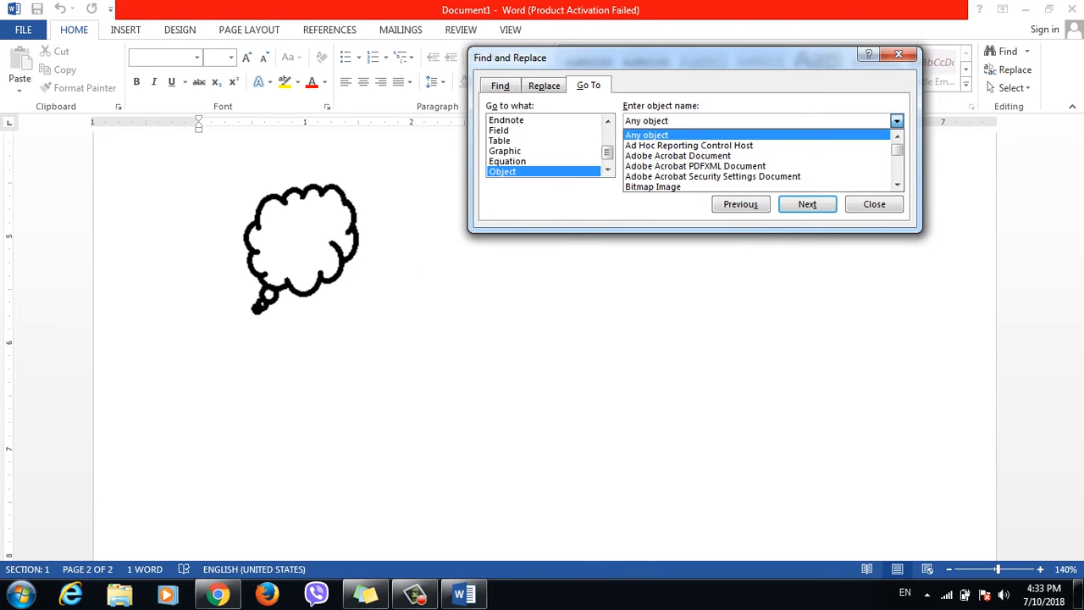
key(Down)
key(Down)
key(Down)
key(Down)
key(Down)
key(Return)
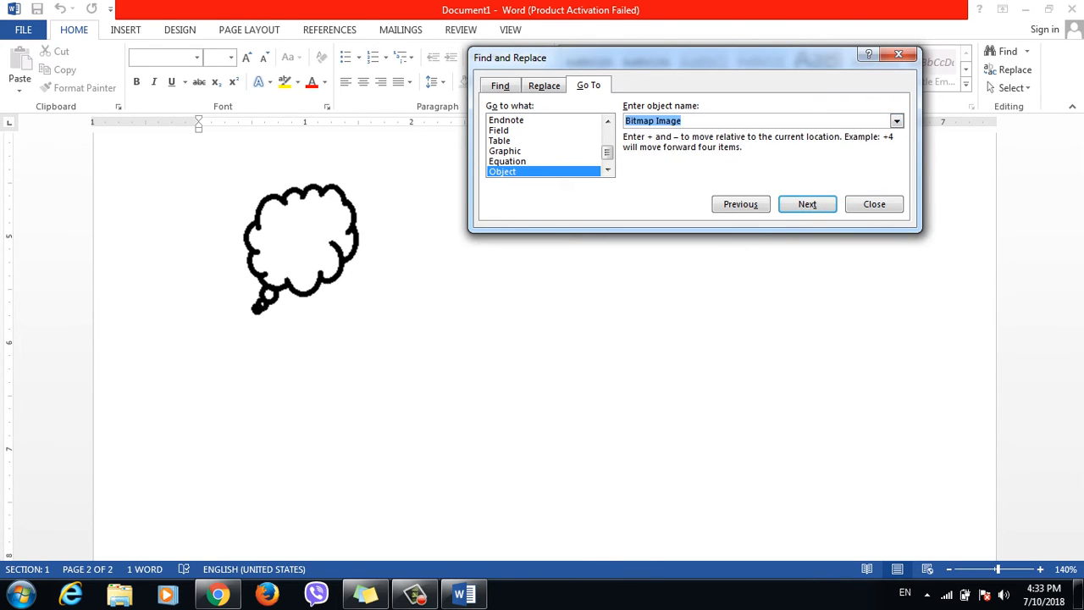
click(807, 205)
click(808, 205)
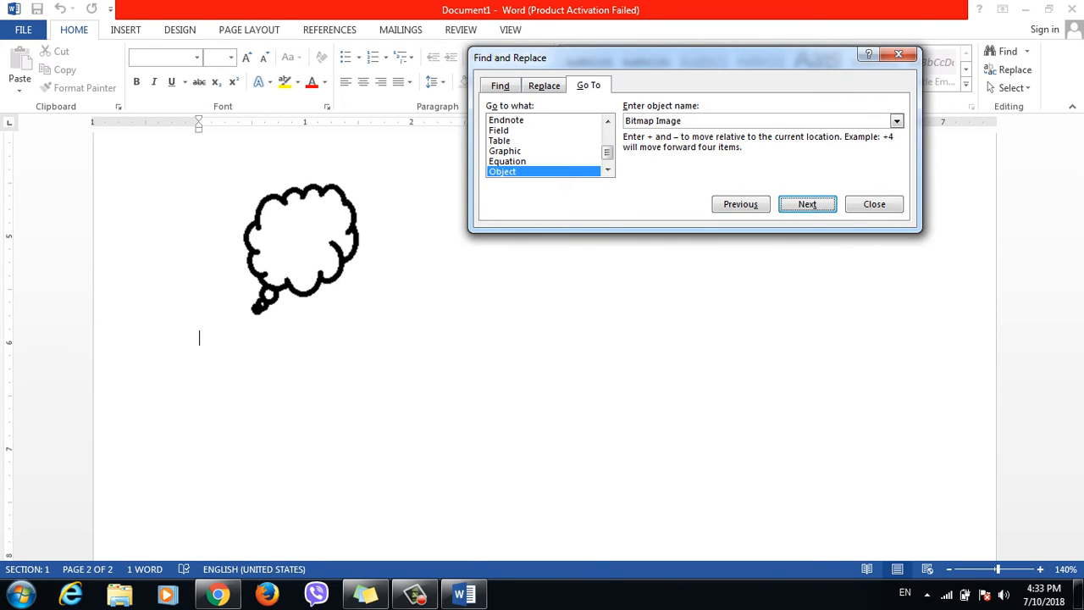
Go to object 1 and object 2 by number, and close the Find and Replace dialog
click(682, 121)
drag(683, 122, 503, 88)
text(5)
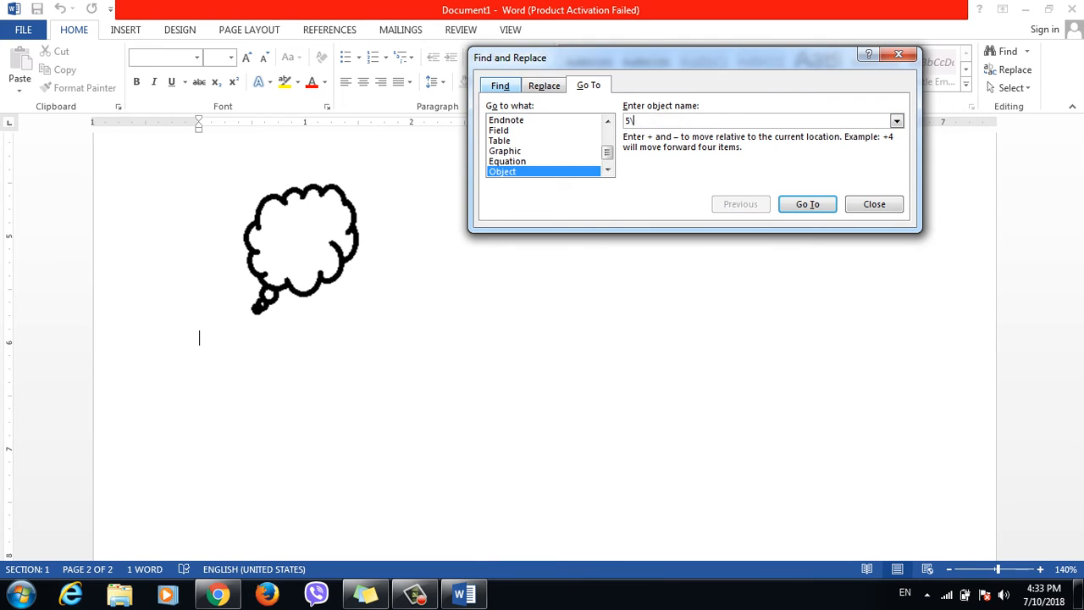
key(BackSpace)
text(1)
key(Return)
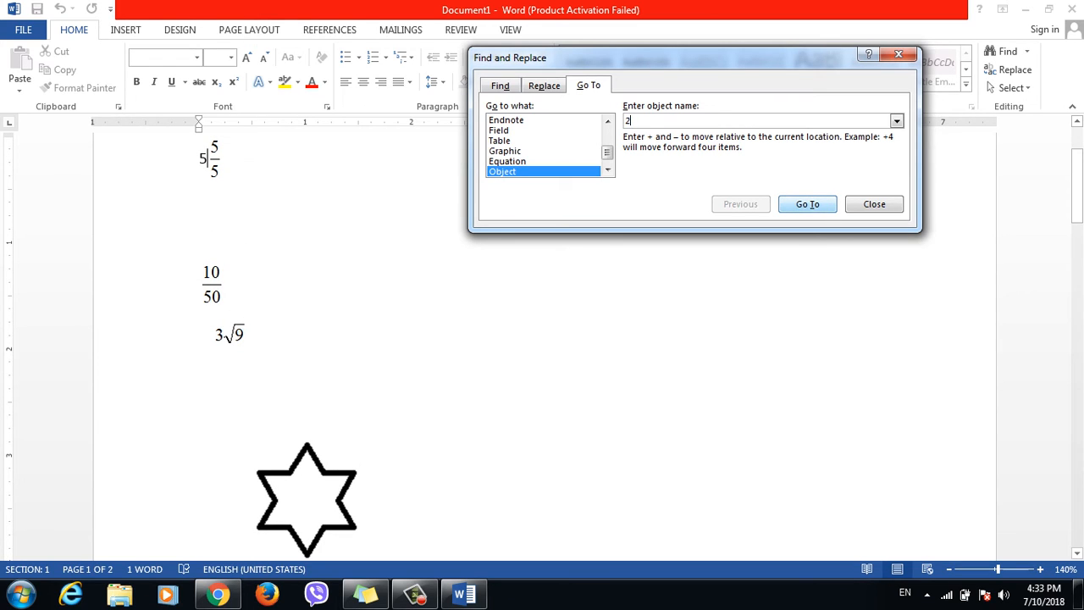
key(Return)
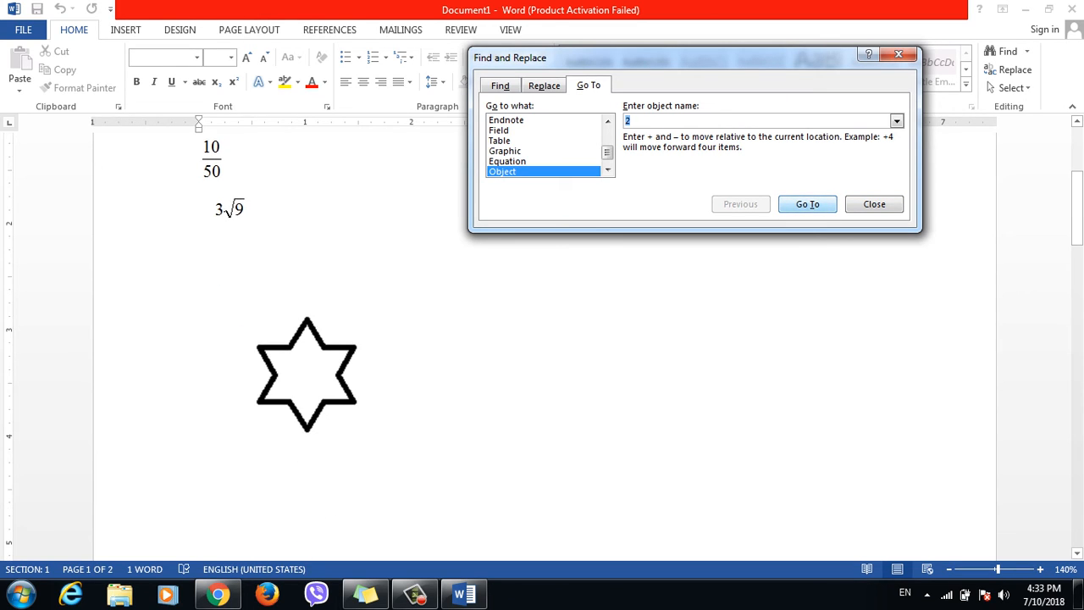
click(874, 204)
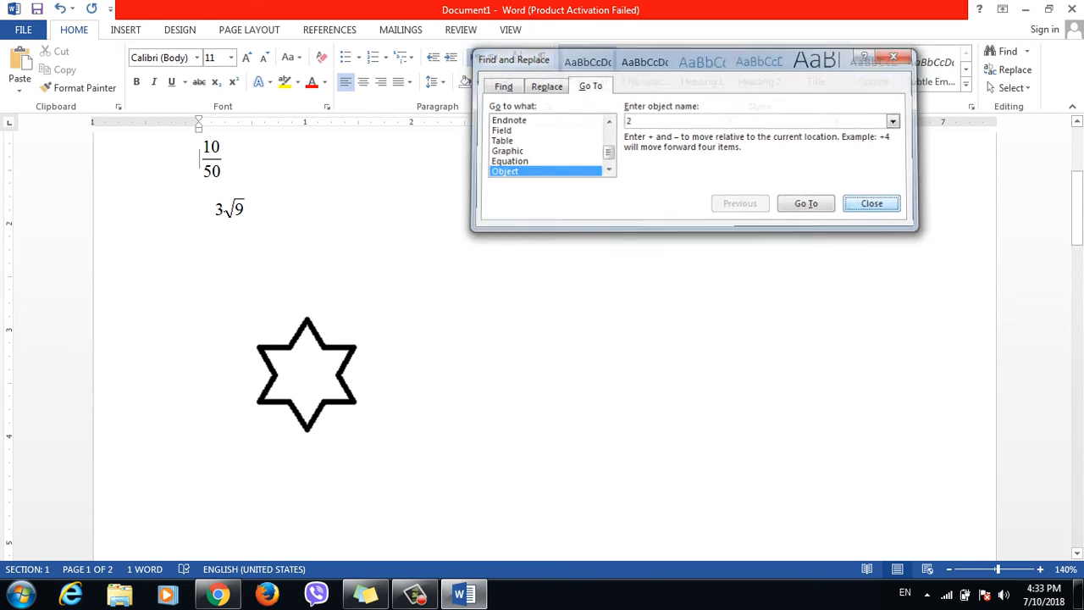
Delete the equations above the star image and use Go To to jump to object 2 and object 1
drag(273, 222, 110, 80)
key(Delete)
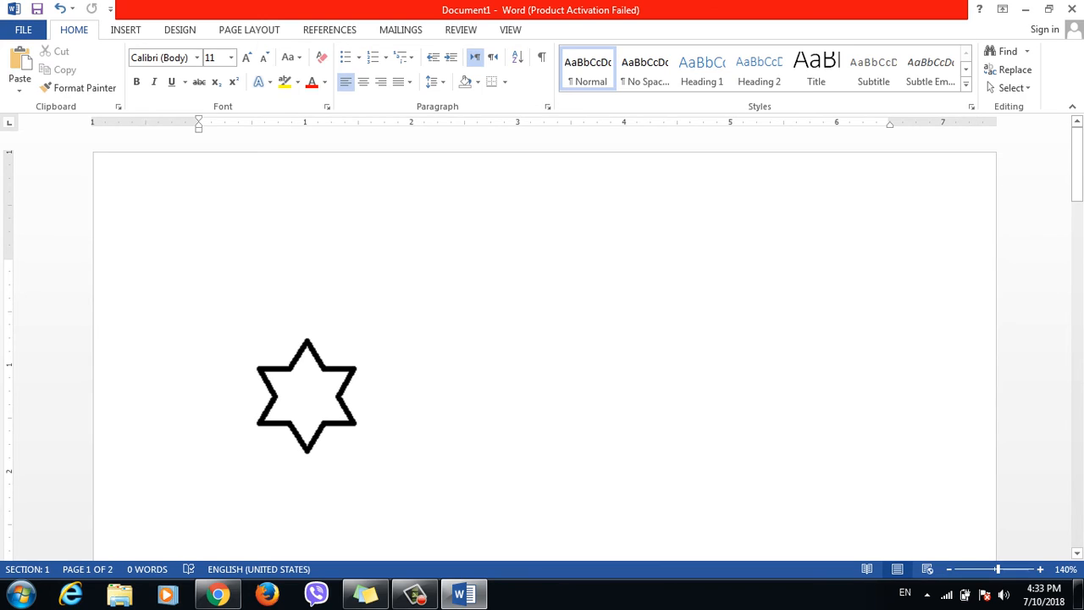
key(ctrl+g)
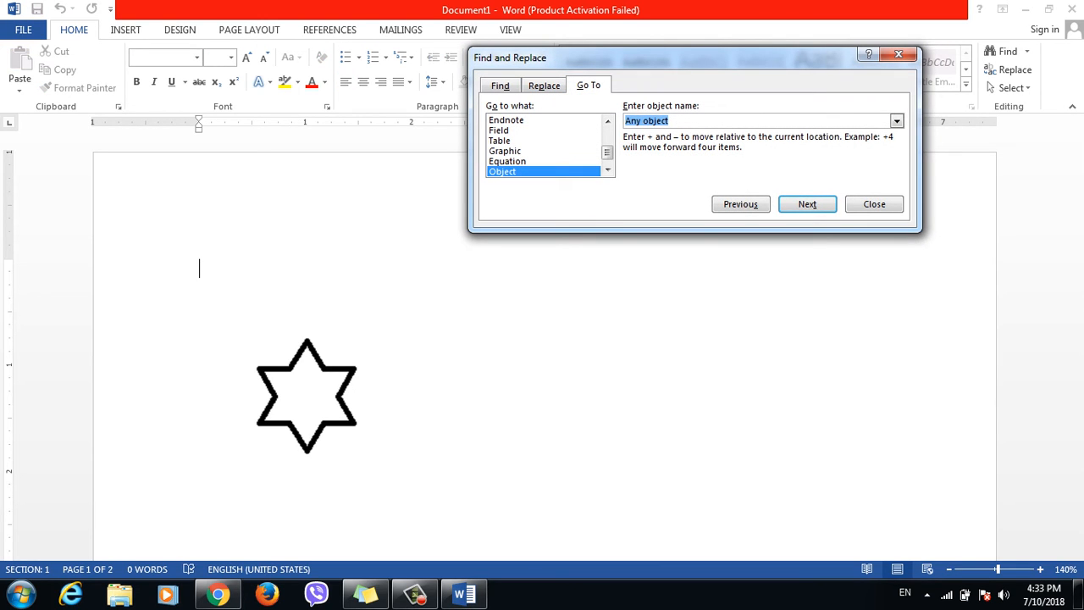
text(2)
key(Return)
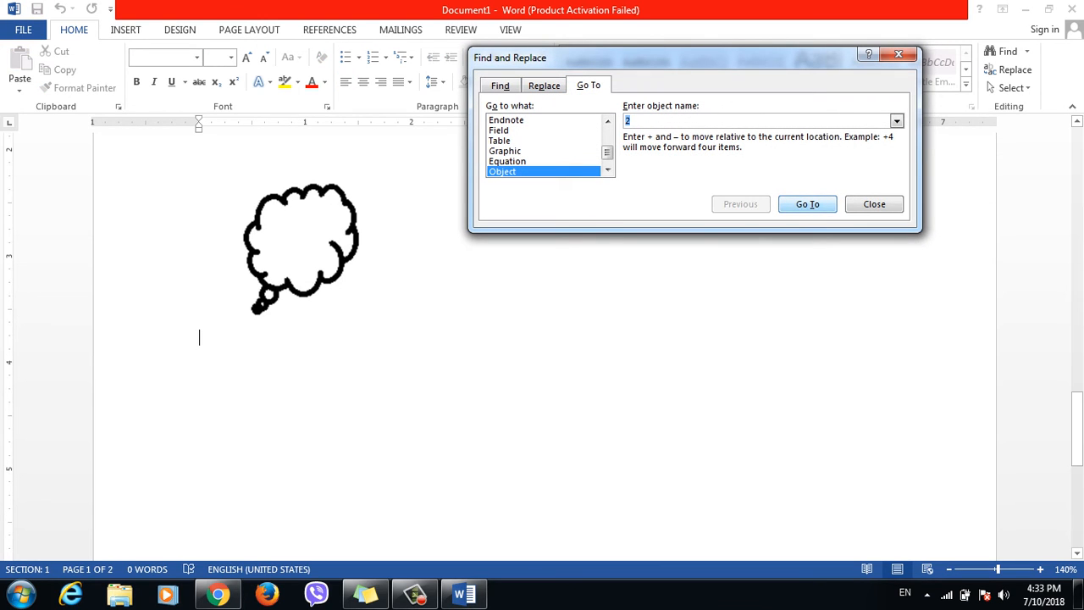
text(1)
key(Return)
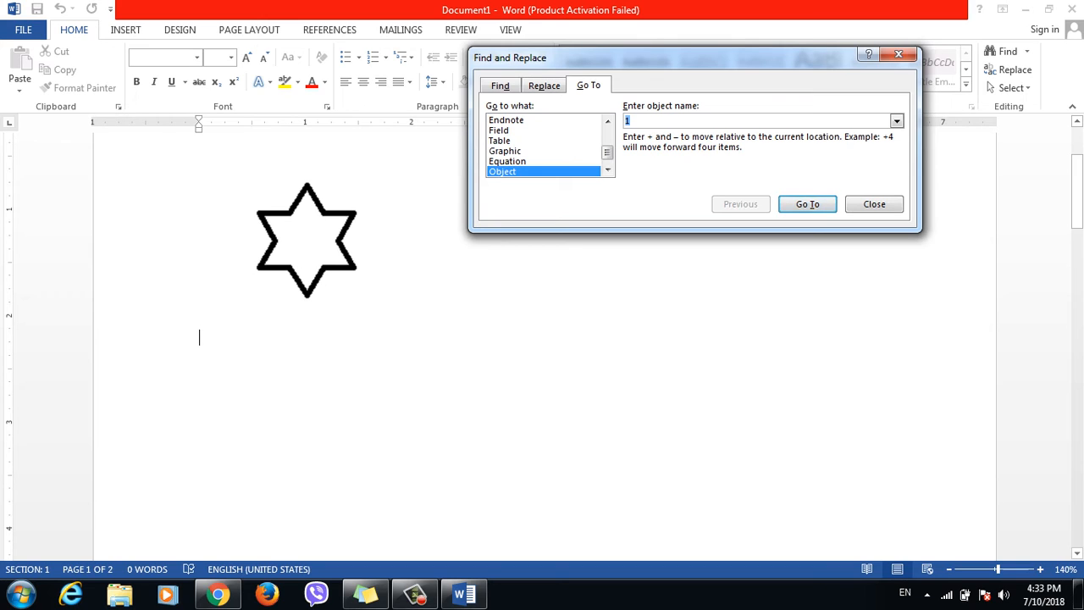
click(607, 169)
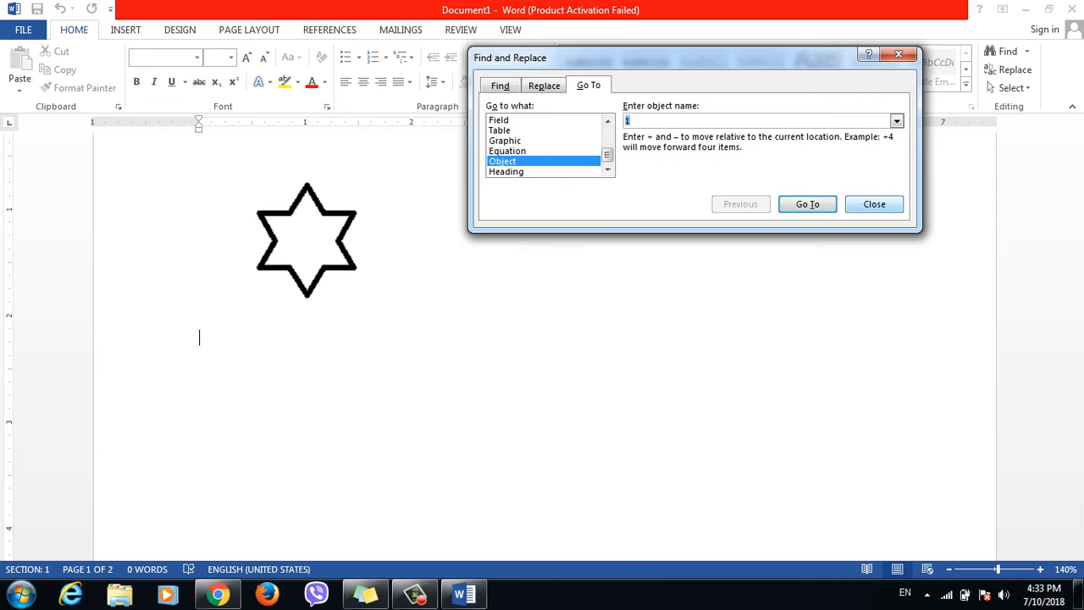
click(874, 204)
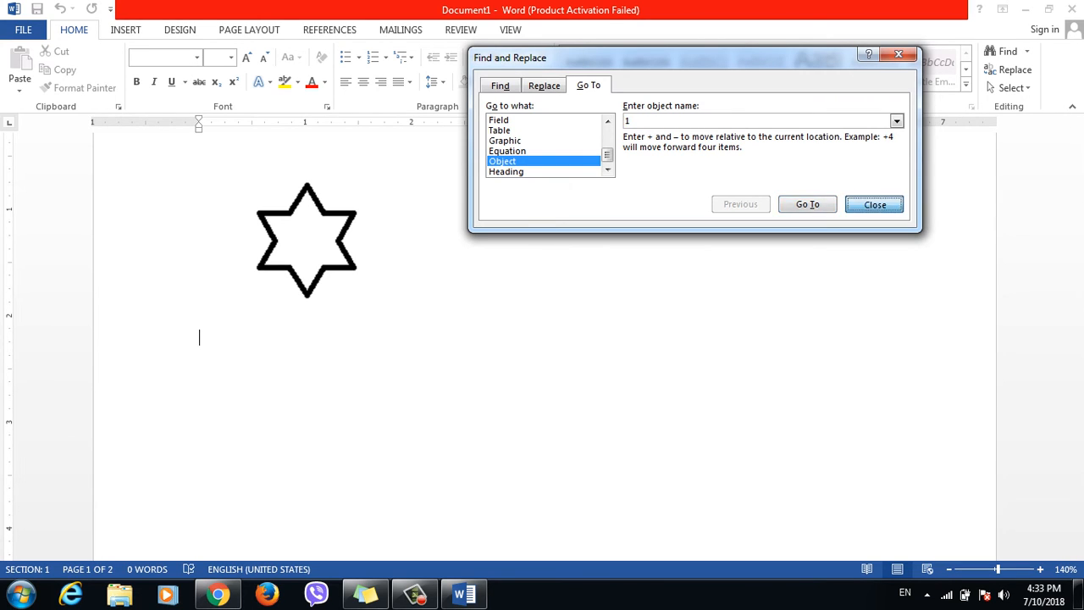
Clear the whole document and generate sample paragraphs with =rand()
key(ctrl+a)
key(Delete)
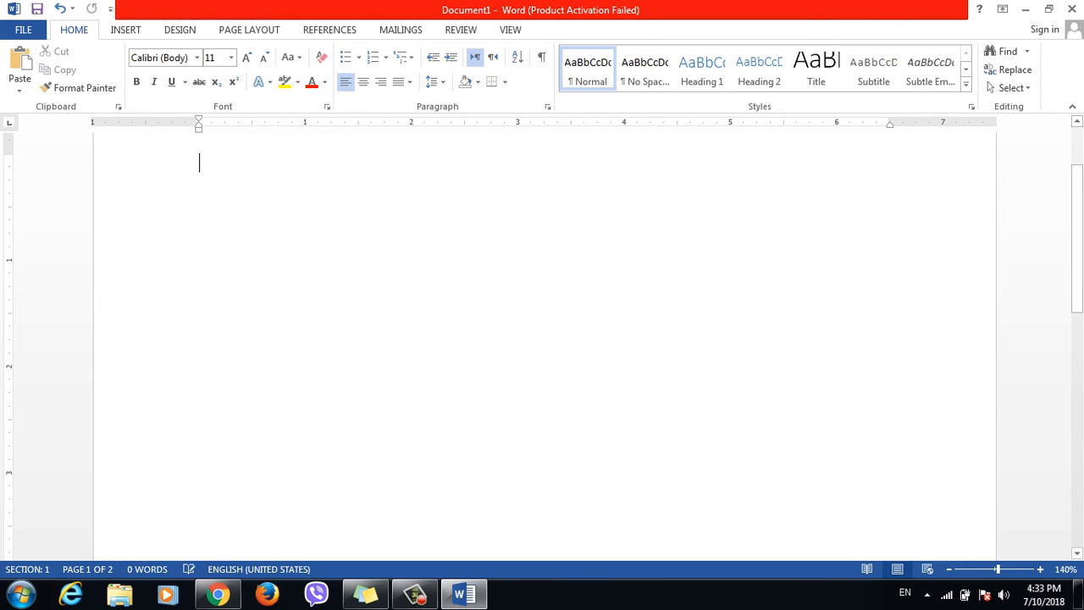
text(=rand())
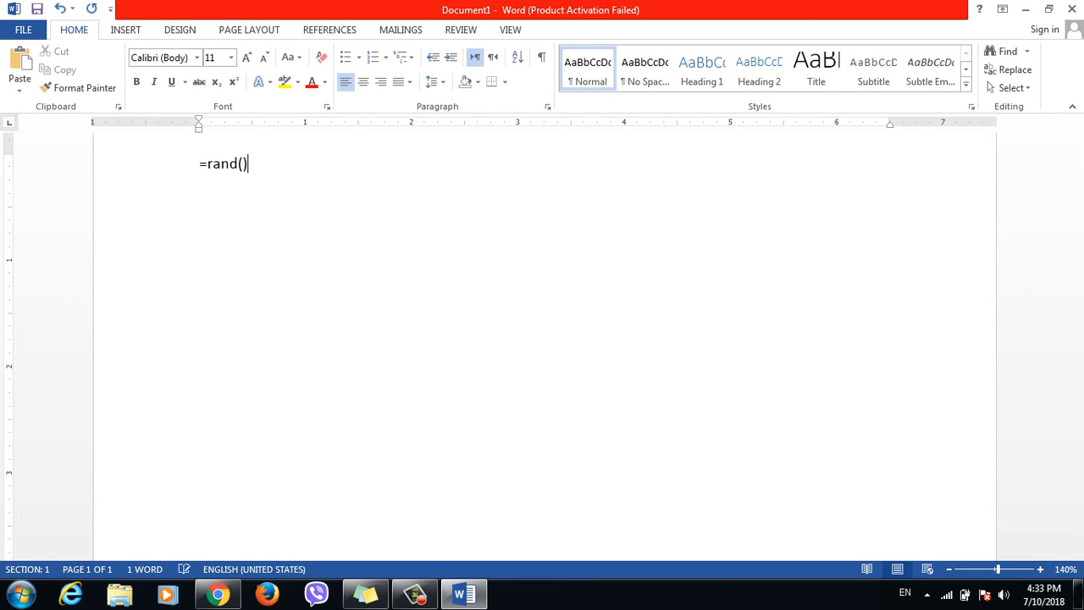
key(Return)
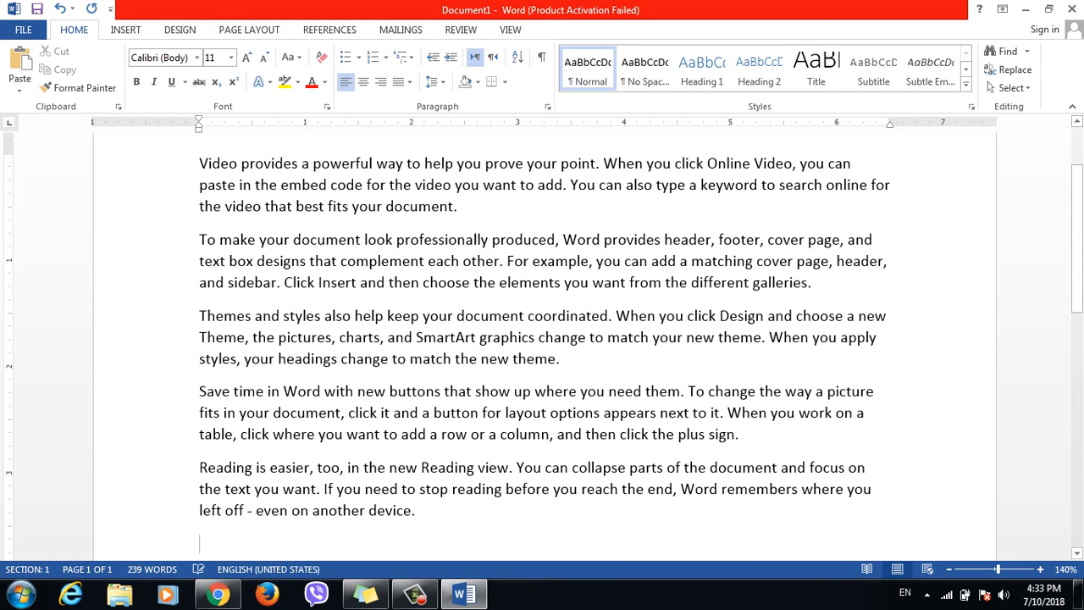
Add the title WAR on a new line above the first paragraph and apply the Heading 1 style to it
click(242, 164)
key(Left)
key(Left)
key(Left)
key(Left)
key(Left)
key(Left)
key(Return)
text(WAr)
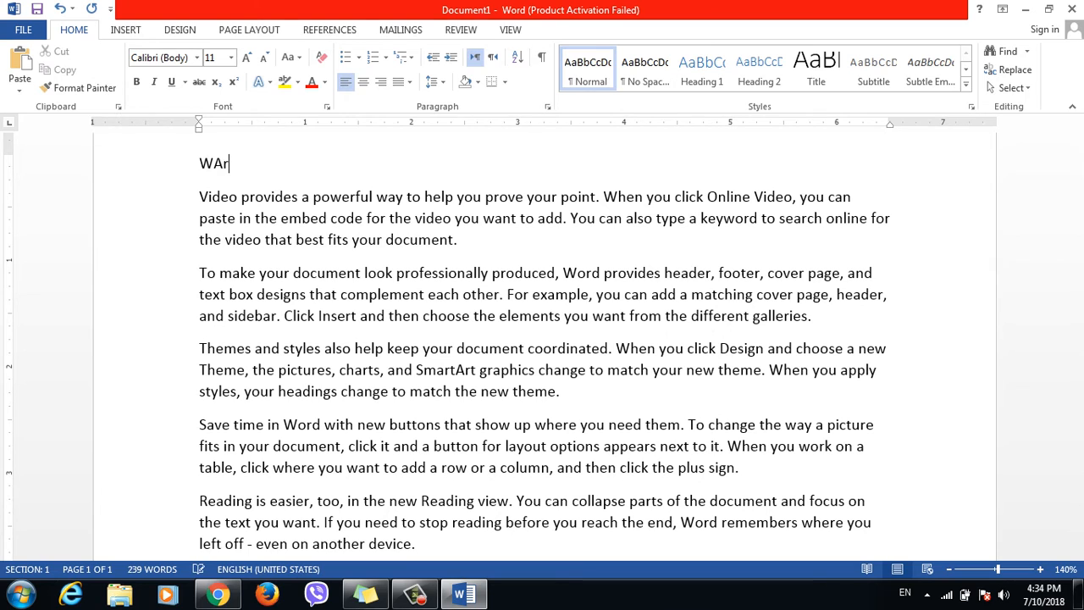
key(BackSpace)
text(r)
key(BackSpace)
key(Return)
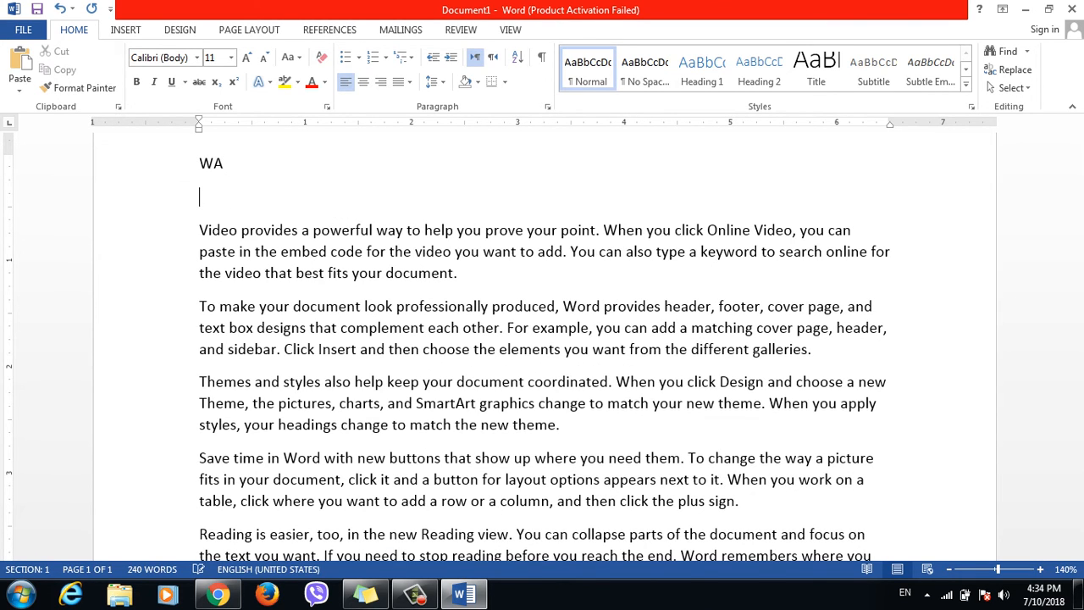
key(BackSpace)
text(R)
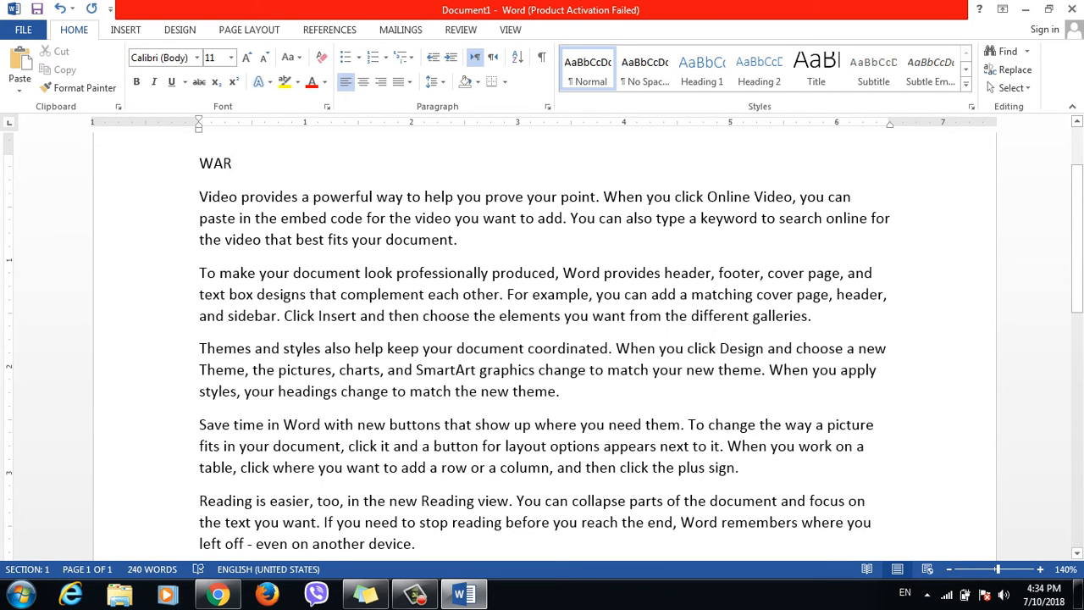
click(185, 163)
click(701, 70)
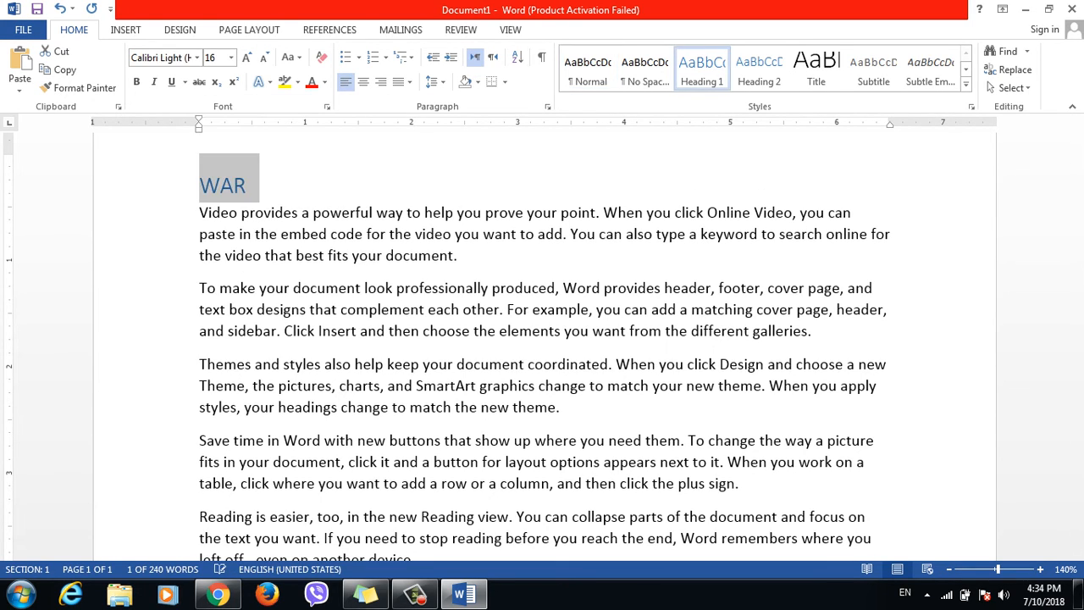
Generate a second block of sample paragraphs with =rand() on the empty line at the end of the document
scroll(542, 339, down, 10)
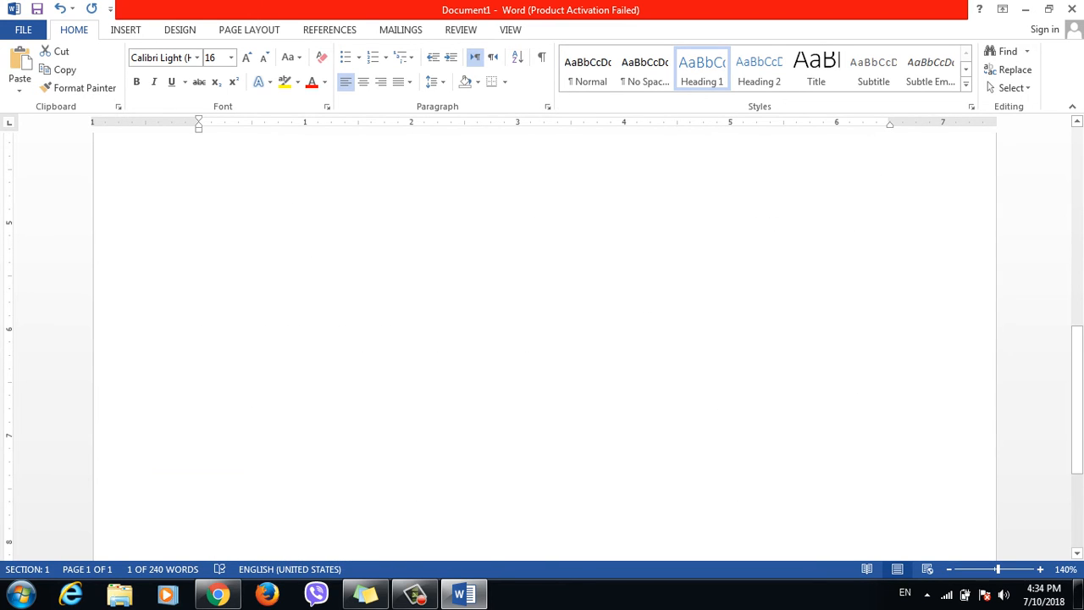
click(199, 163)
text(=rand())
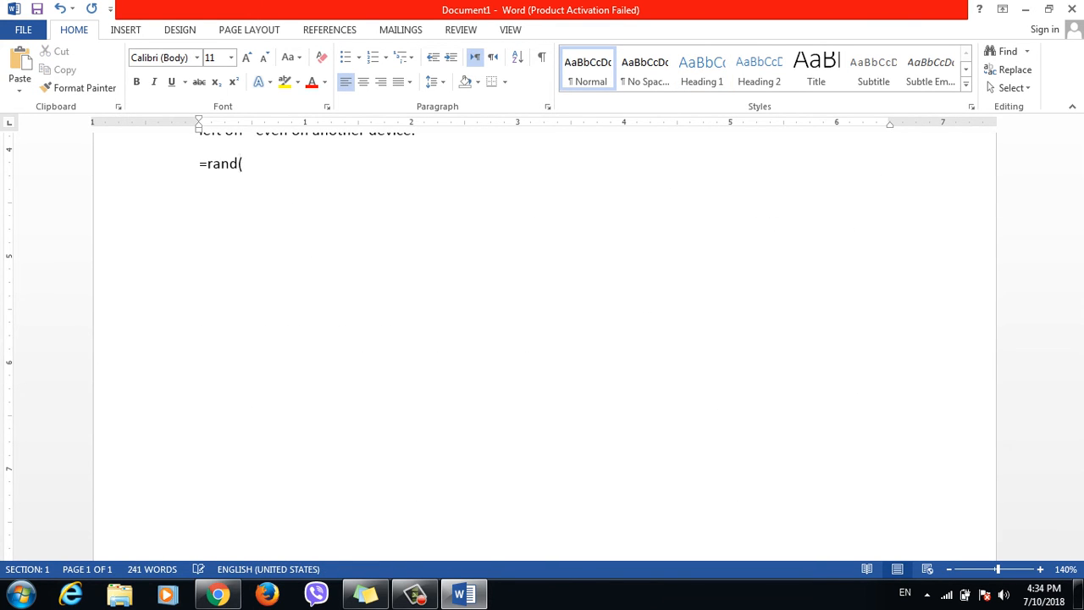
key(Return)
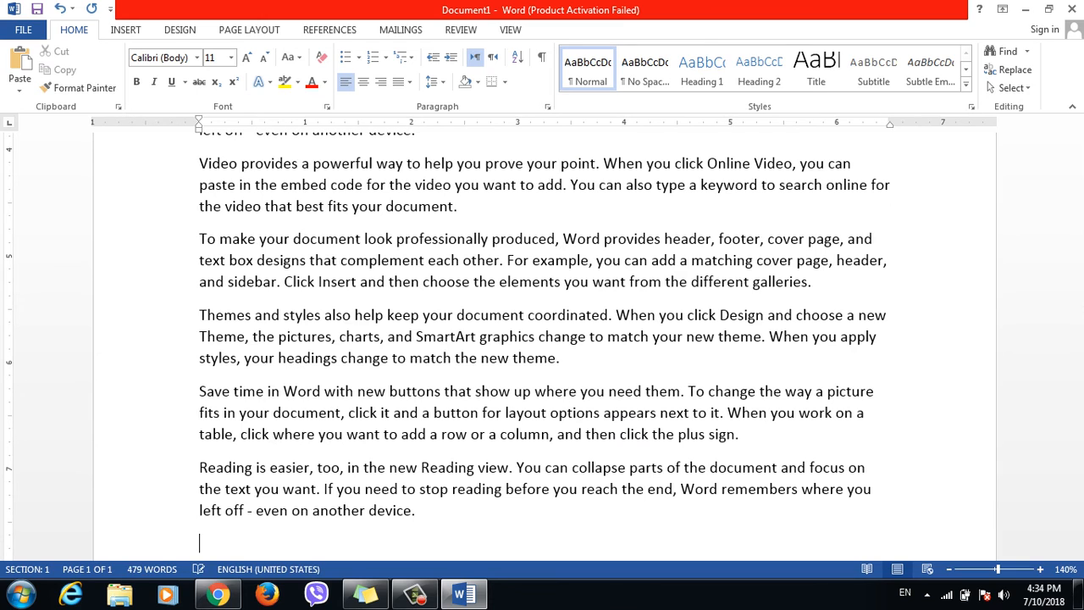
Add the title Computer on a new line above the second block of sample paragraphs and apply the Heading 2 style to it
click(415, 134)
key(Return)
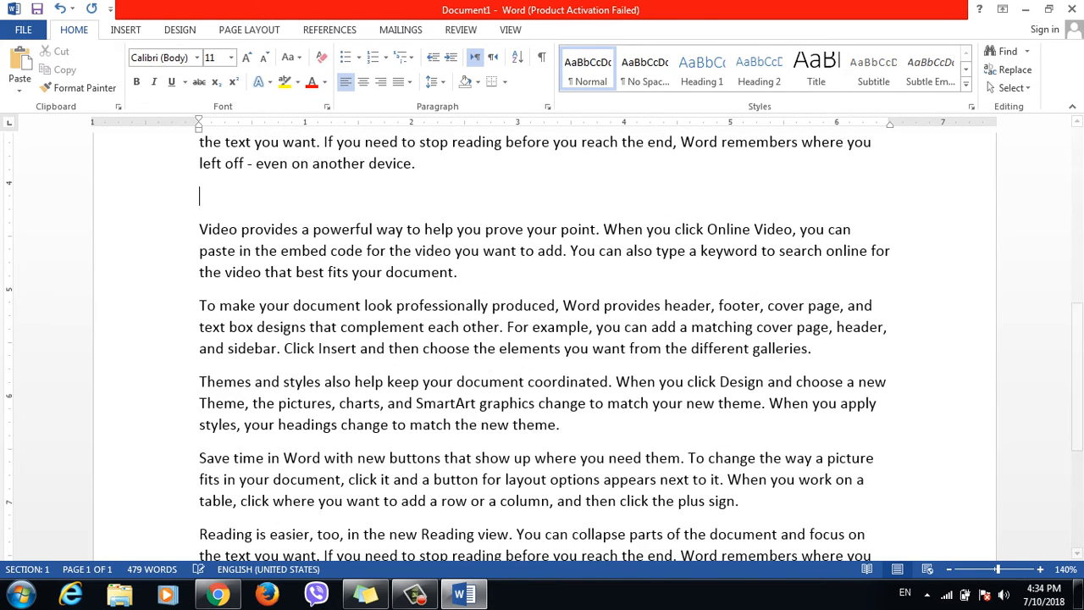
text(Computer)
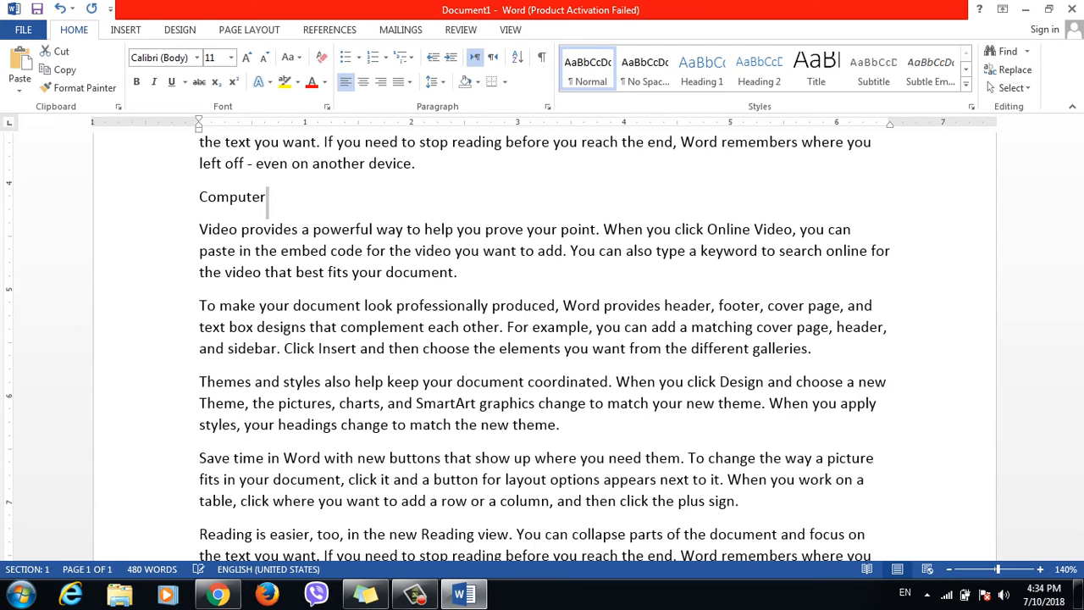
drag(267, 198, 208, 197)
click(396, 164)
key(Right)
key(Right)
key(Down)
key(ctrl+Shift_R)
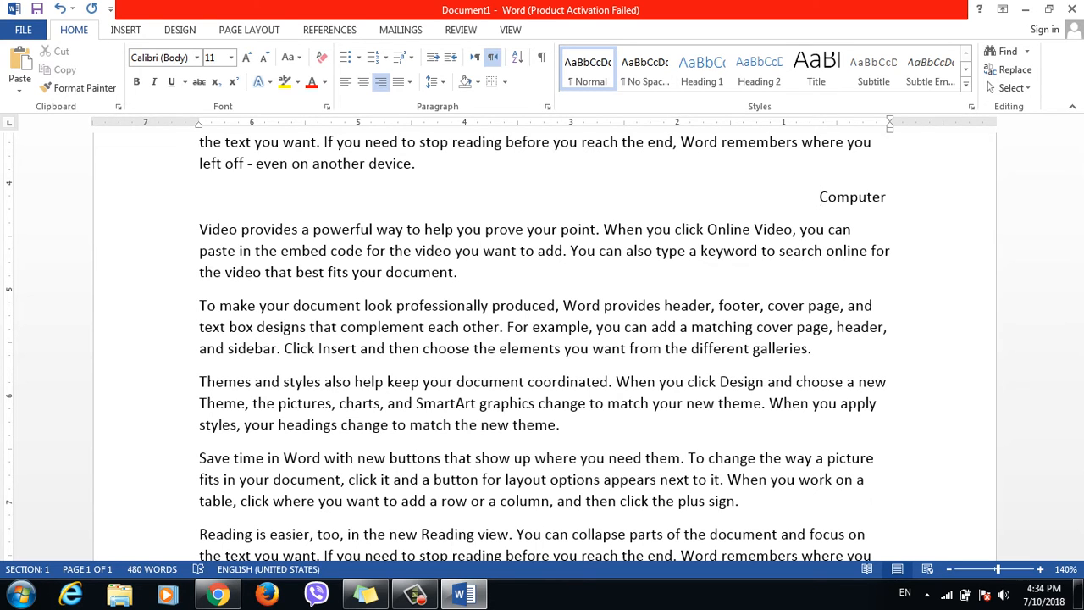
key(ctrl+Shift_L)
key(shift+Home)
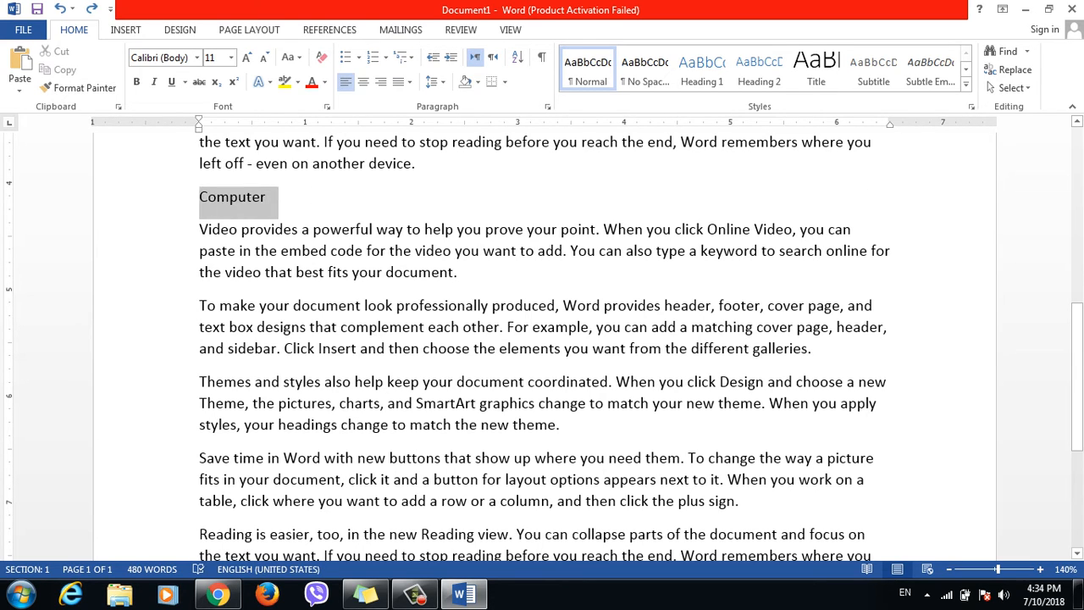
key(ctrl+alt+2)
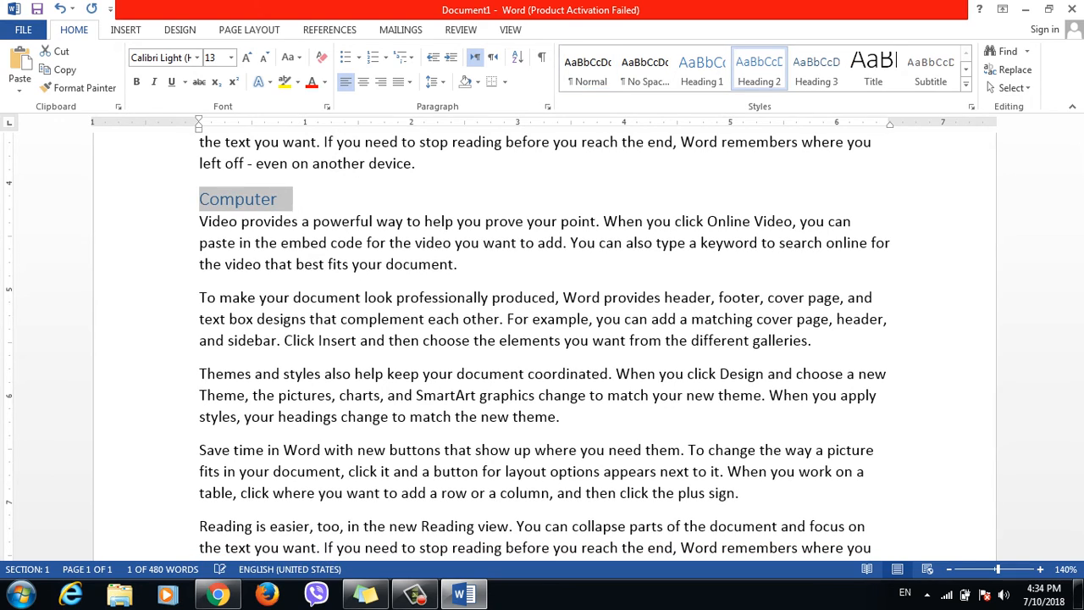
Generate a third block of sample paragraphs with =rand() at the end of the document
key(ctrl+End)
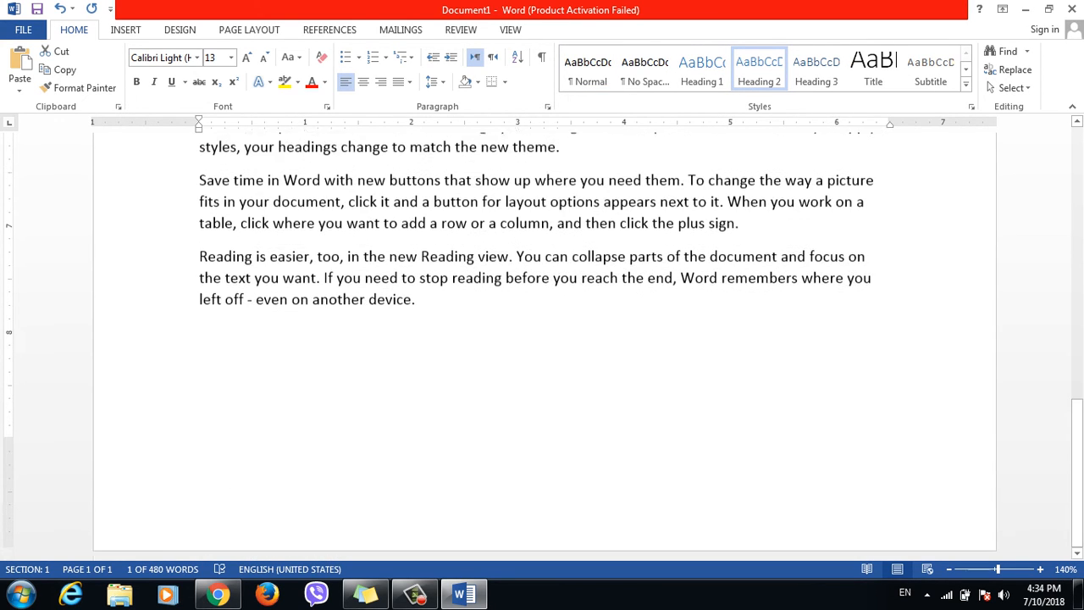
text(=rand())
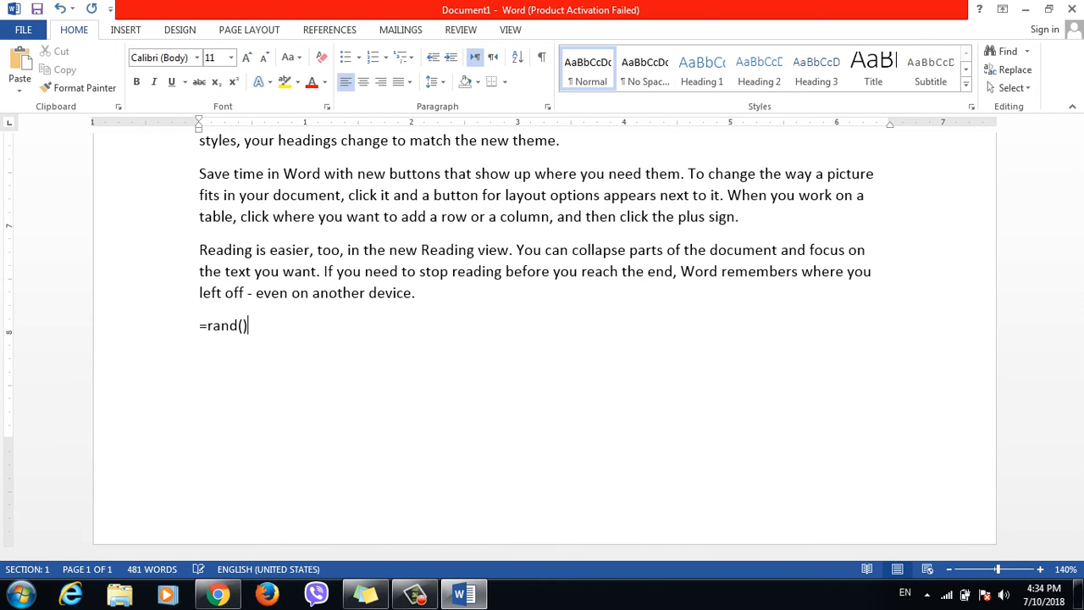
key(Return)
Add the title Hardware on a new line below the third block's first paragraph and apply the Heading 3 style to it
key(Up)
key(Up)
key(Up)
key(Up)
key(Up)
key(Up)
key(Up)
key(Up)
key(Up)
key(Up)
key(Up)
key(Up)
key(Up)
key(Up)
key(Up)
key(Up)
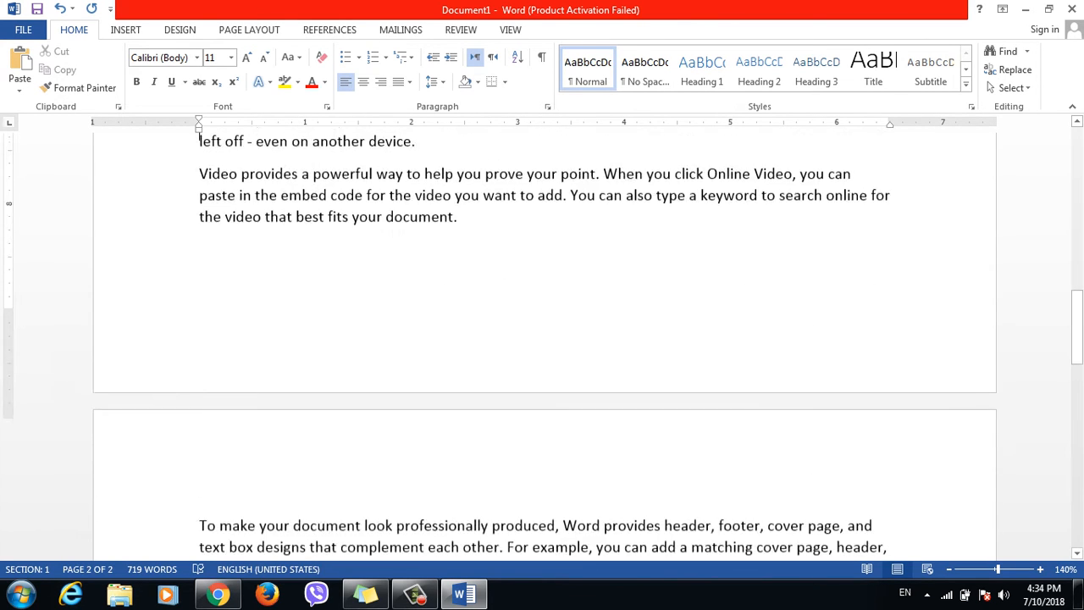
key(Up)
key(Up)
key(Up)
key(Up)
click(457, 337)
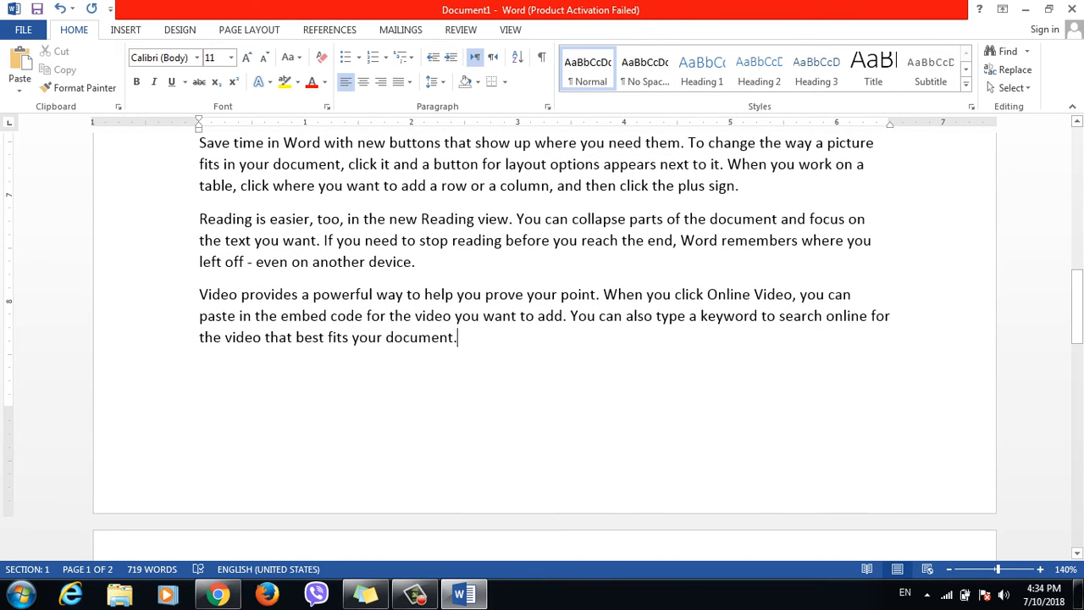
key(Return)
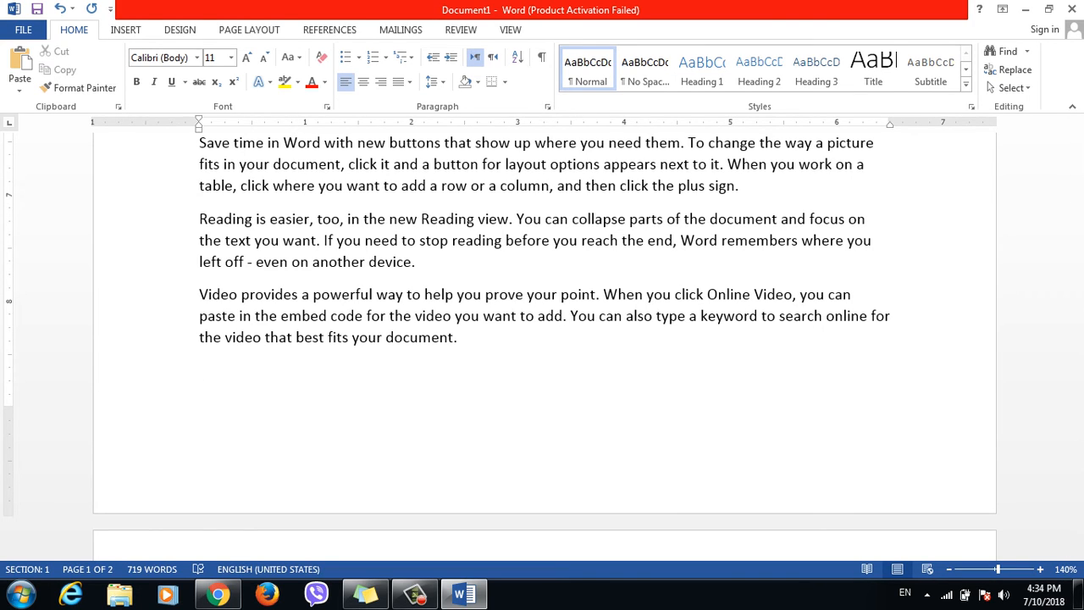
text(Hardware)
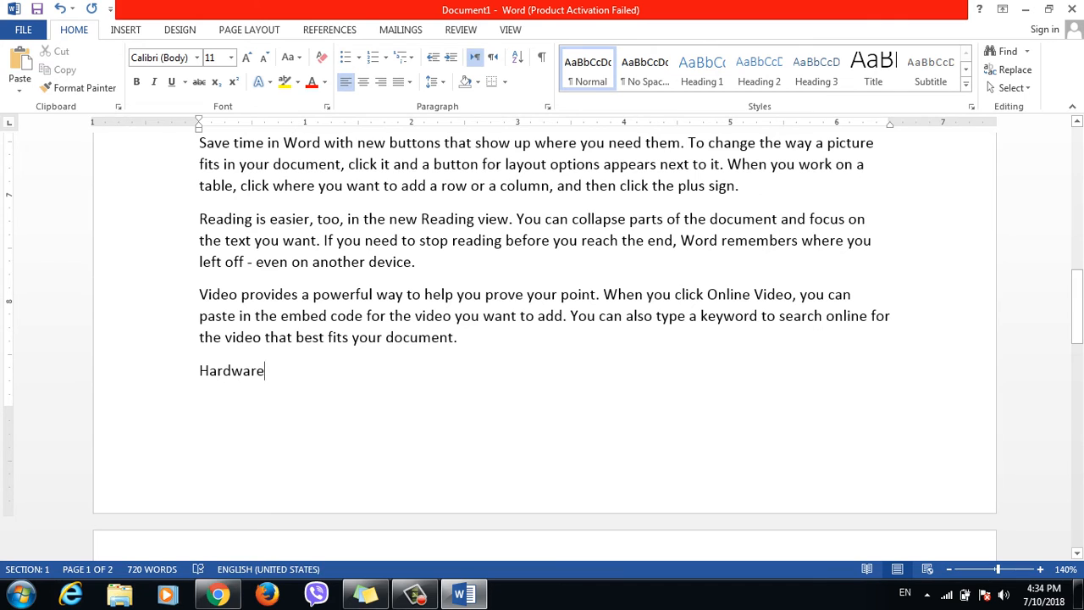
drag(266, 372, 196, 371)
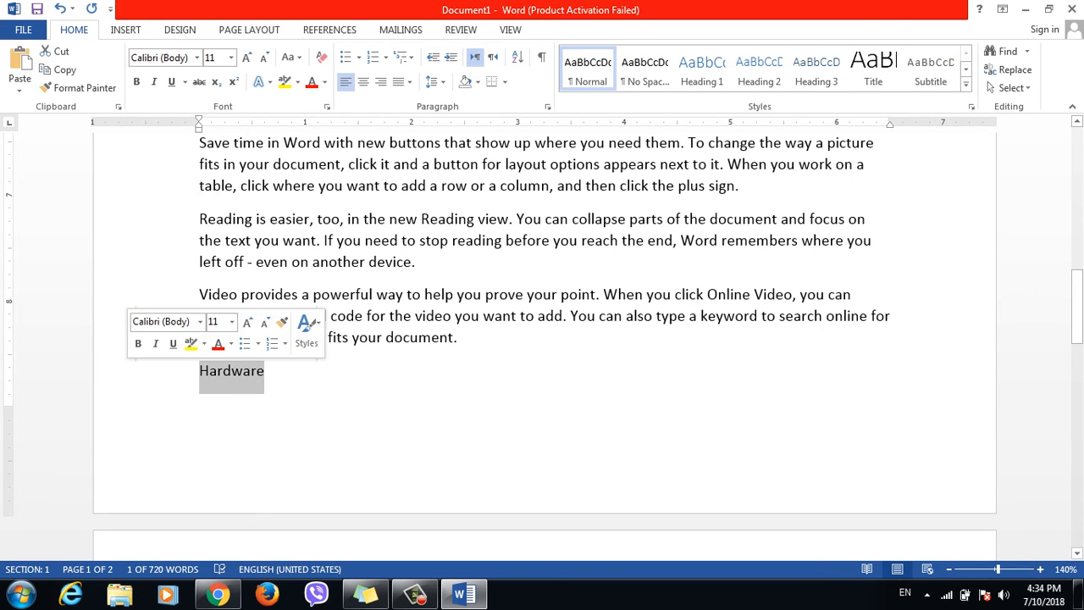
click(816, 70)
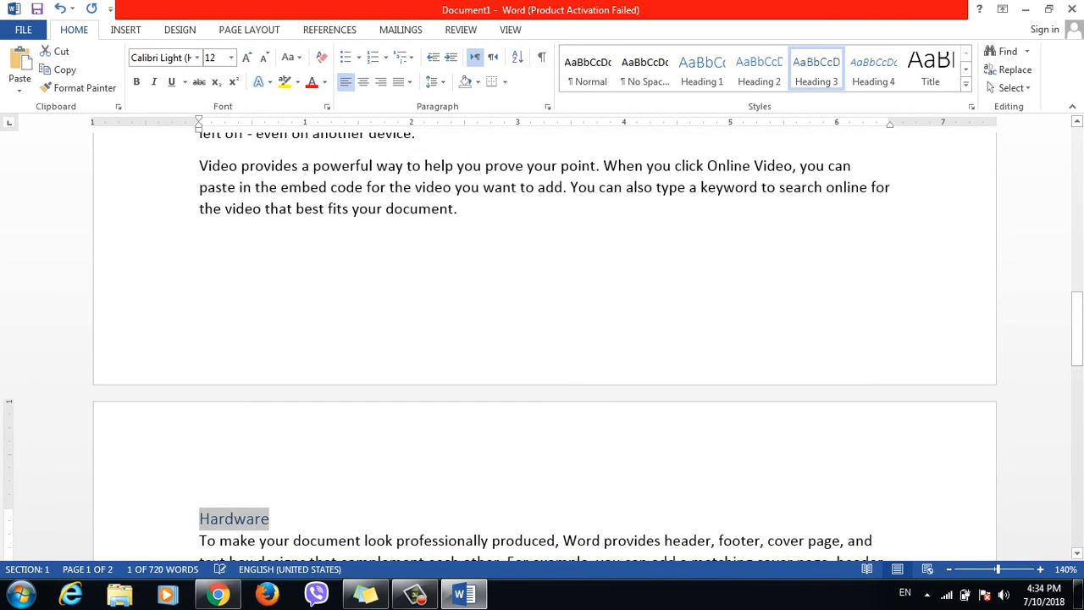
Starting from the WAR title, use Go To with the Heading target to jump to headings 2, 3 and 1
drag(1076, 344, 1076, 174)
click(247, 291)
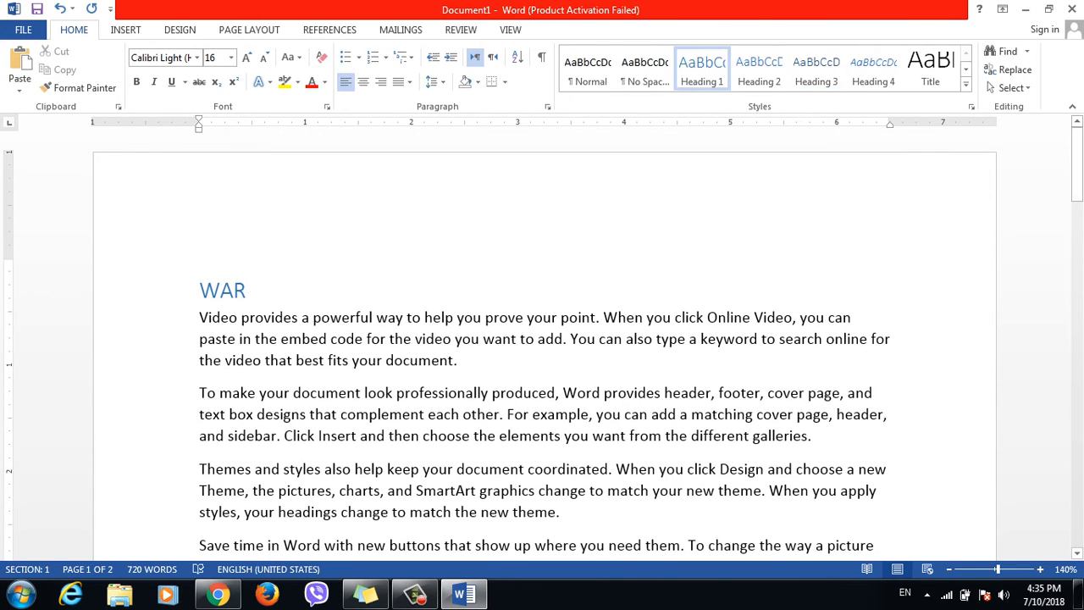
key(ctrl+g)
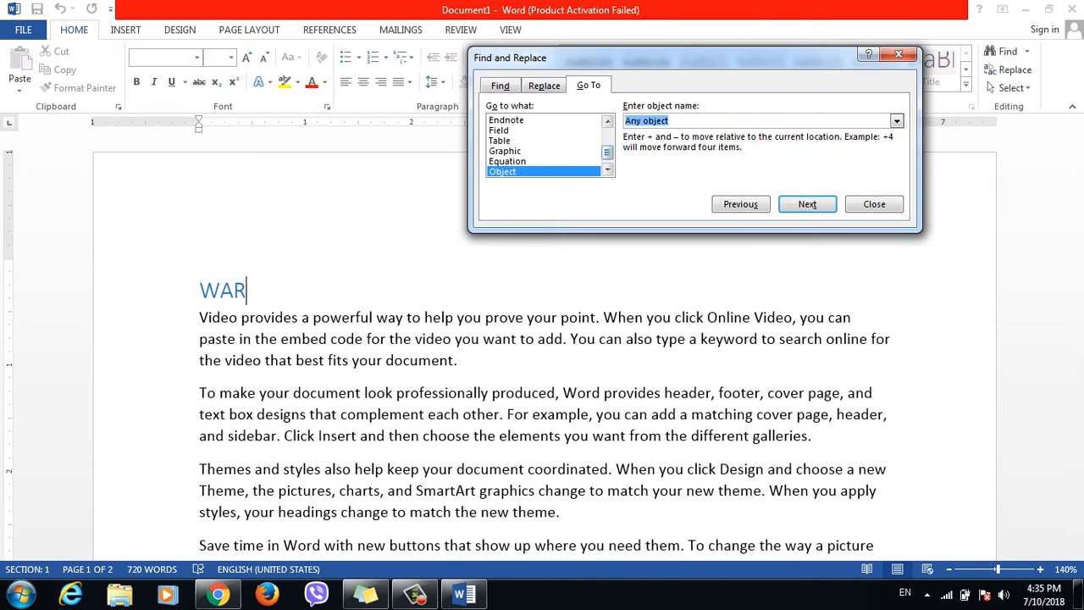
drag(607, 153, 607, 156)
click(525, 172)
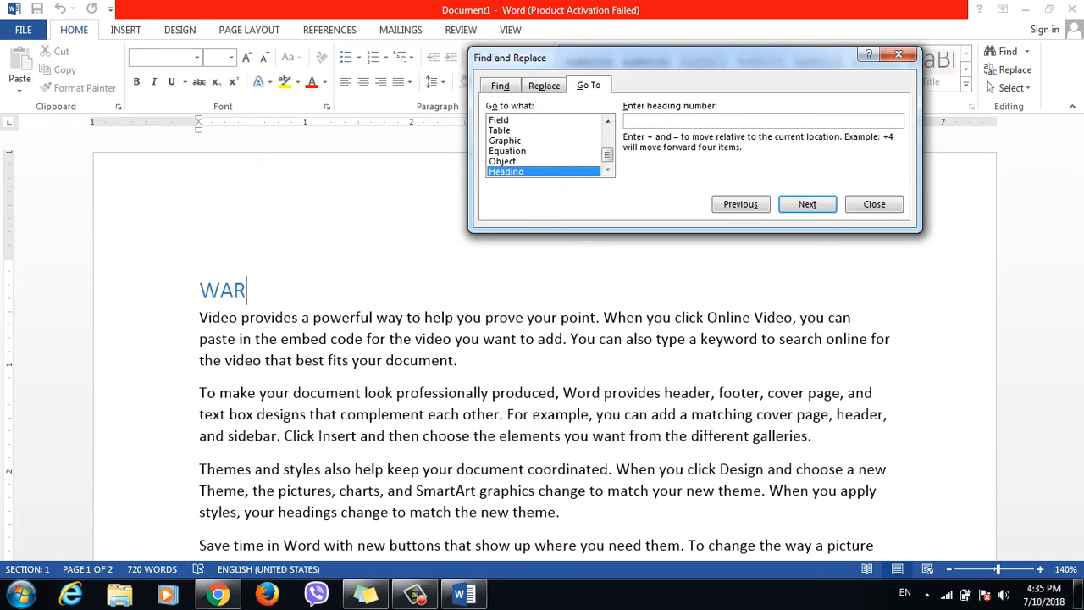
text(2)
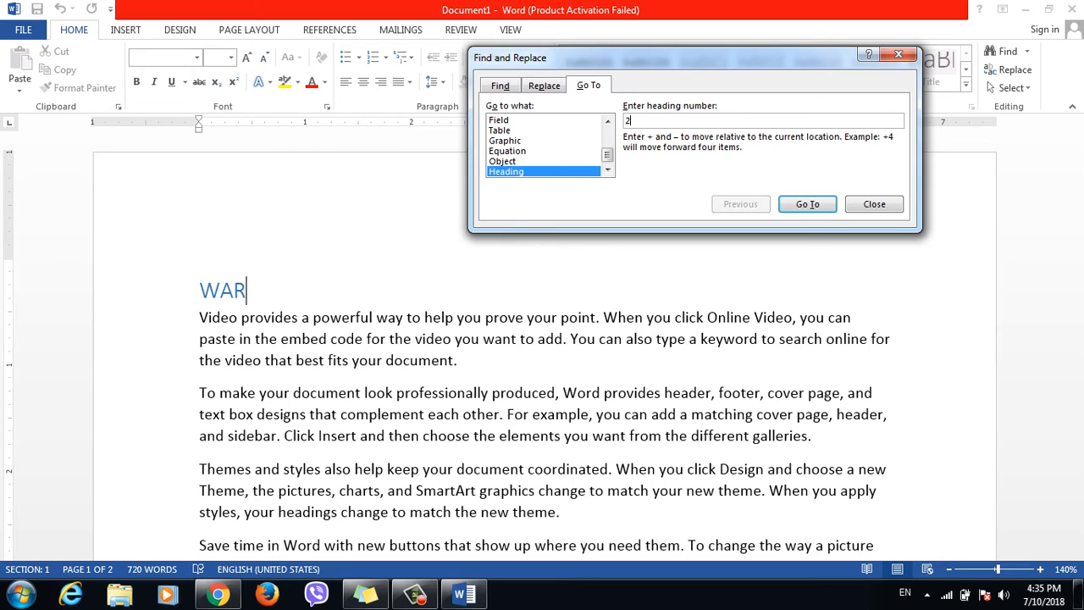
key(Return)
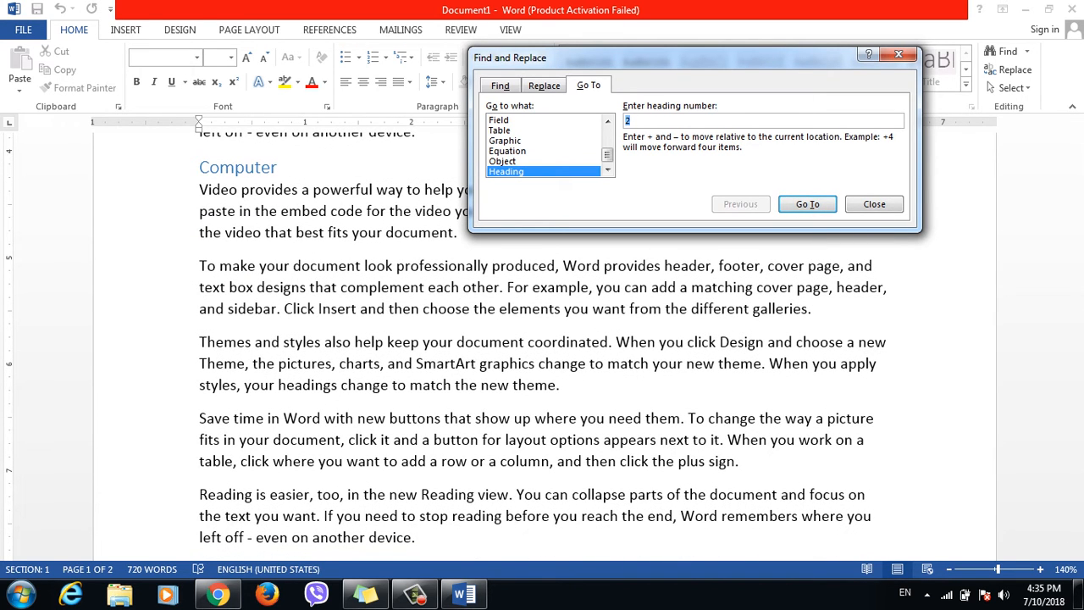
key(Return)
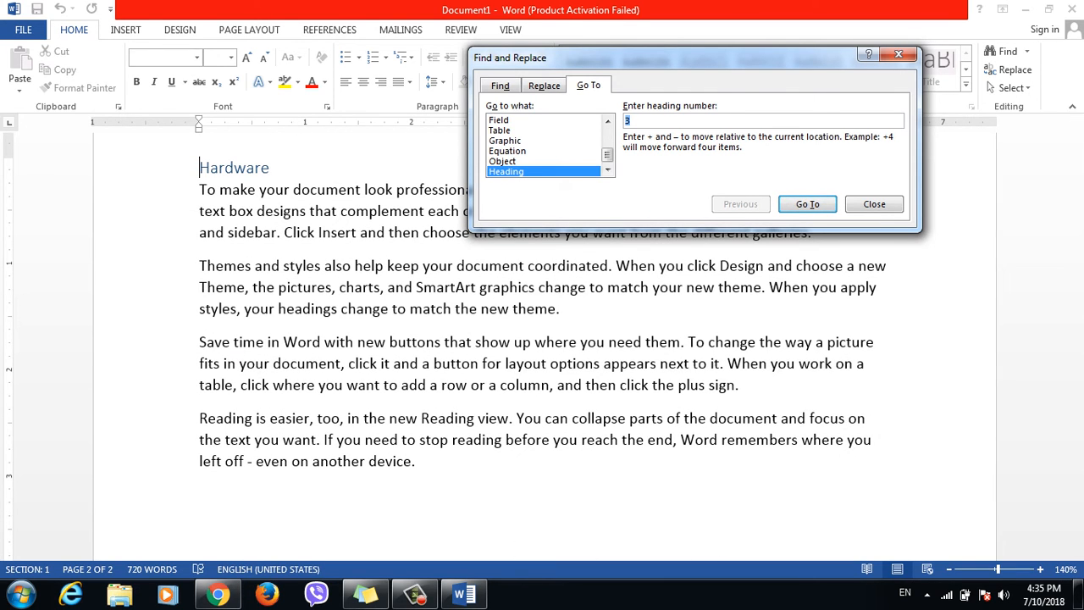
text(1)
key(Return)
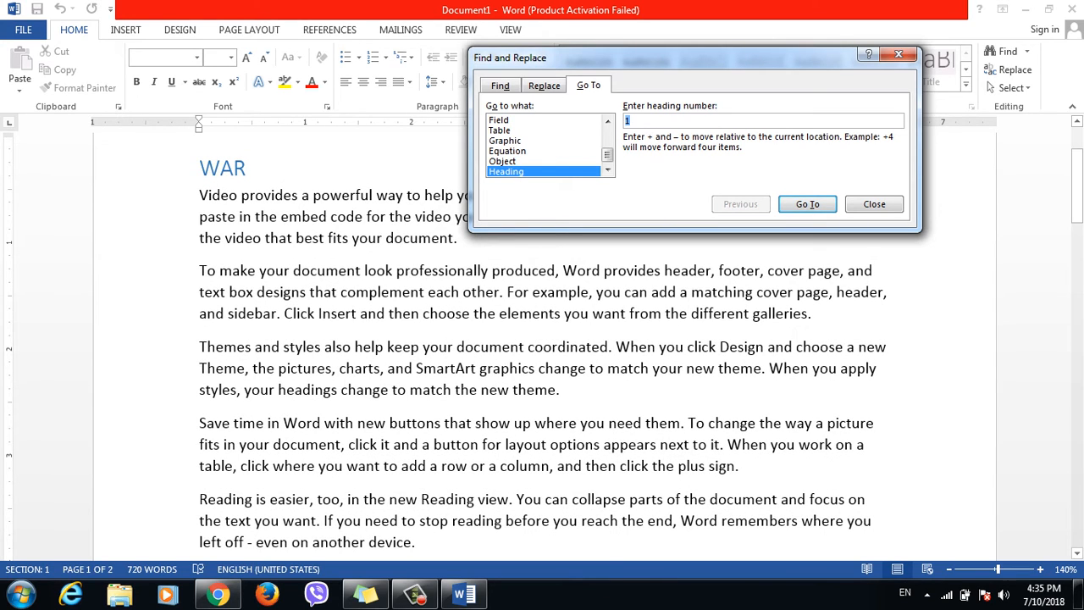
Collapse and expand the WAR section with its heading toggle, and repeat this with the Collapse Heading and Expand Heading commands
click(188, 168)
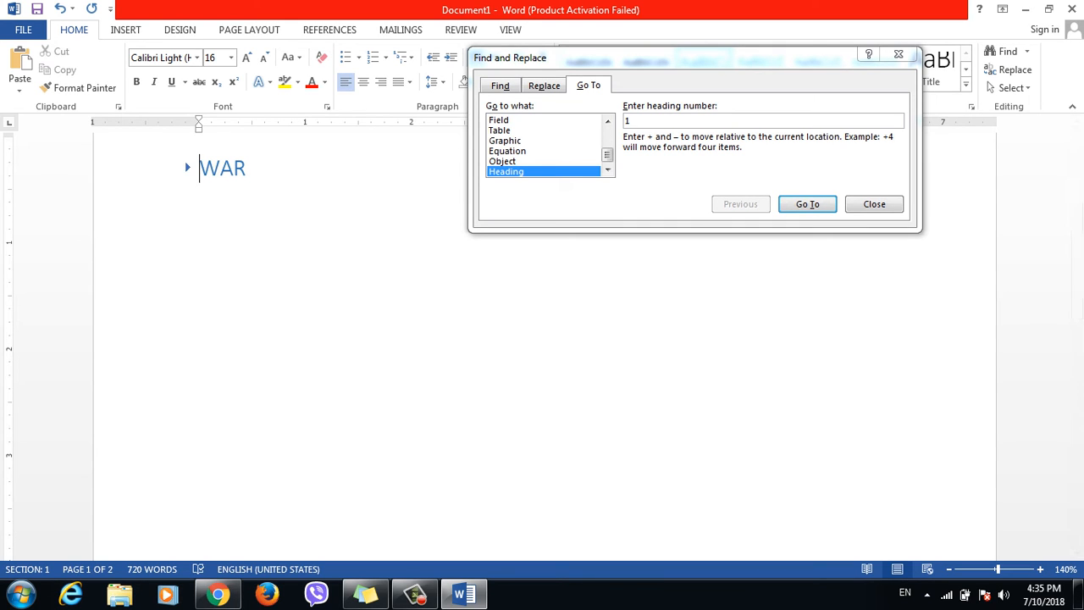
click(188, 167)
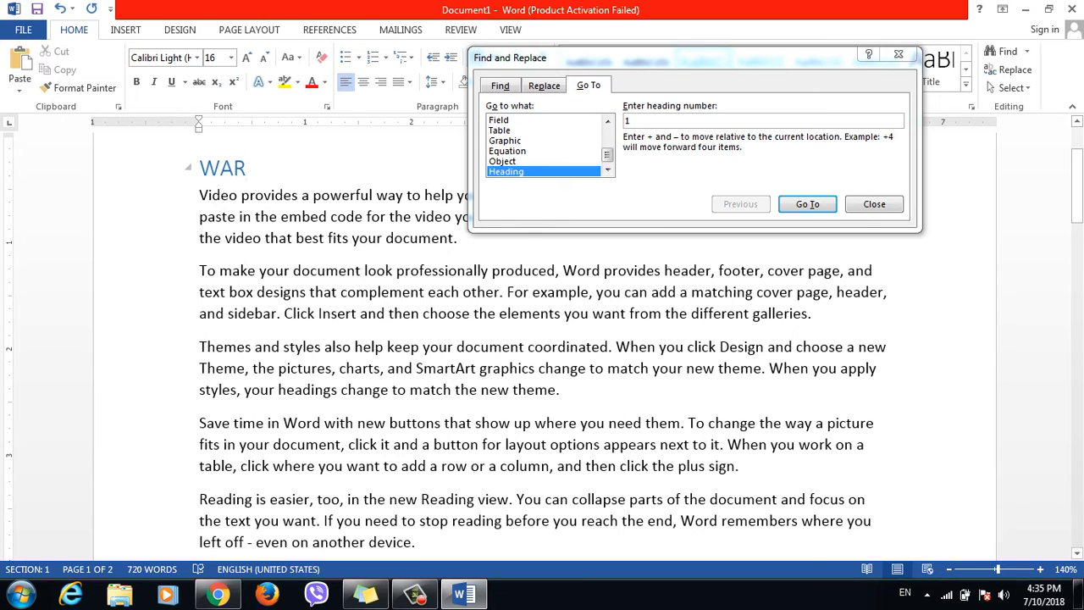
right_click(190, 167)
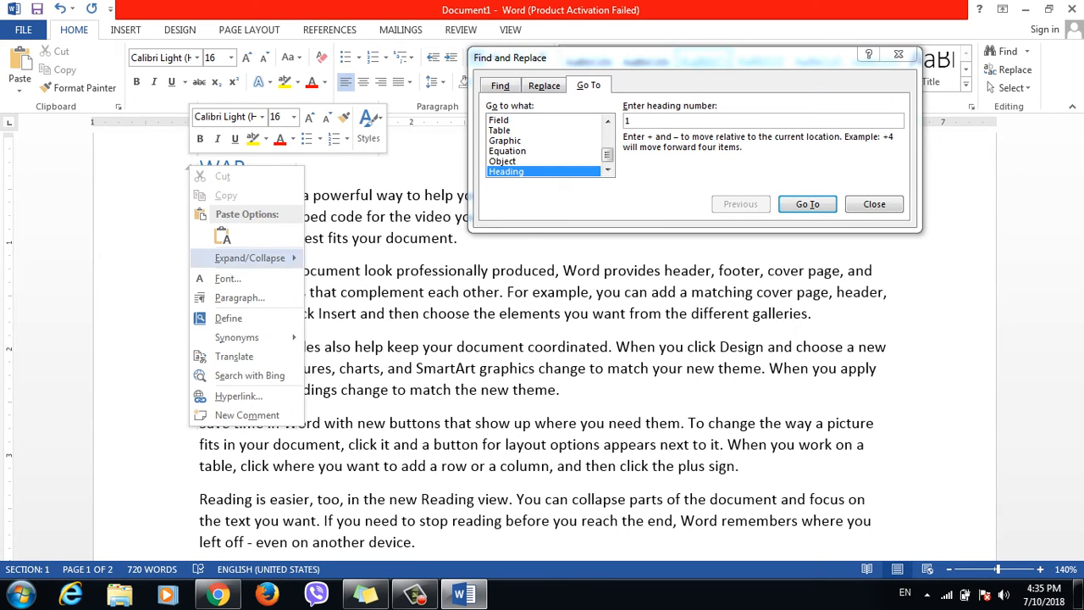
mouse_move(249, 257)
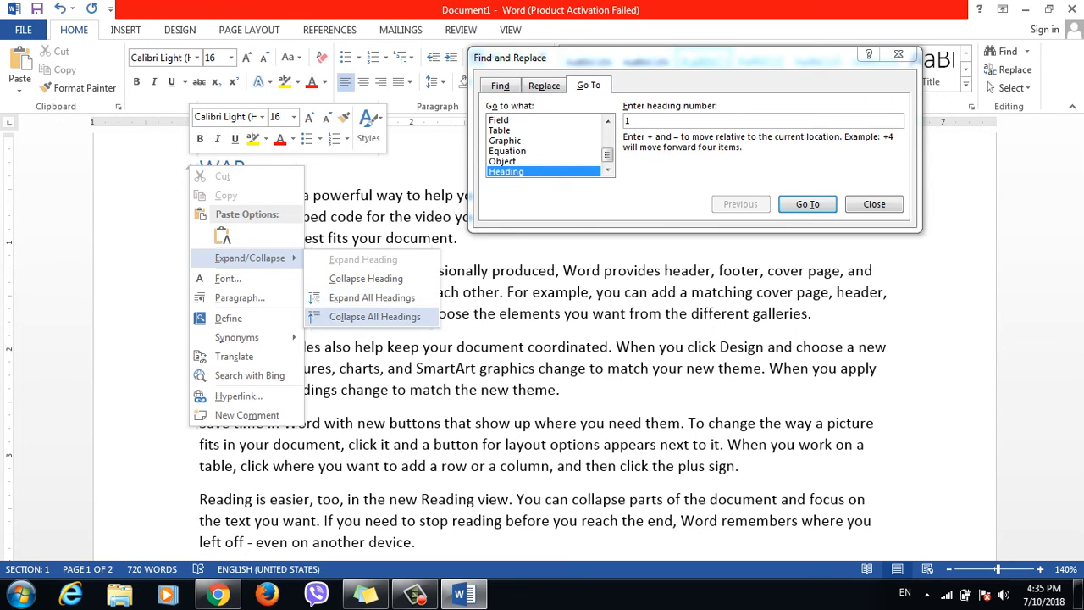
click(366, 279)
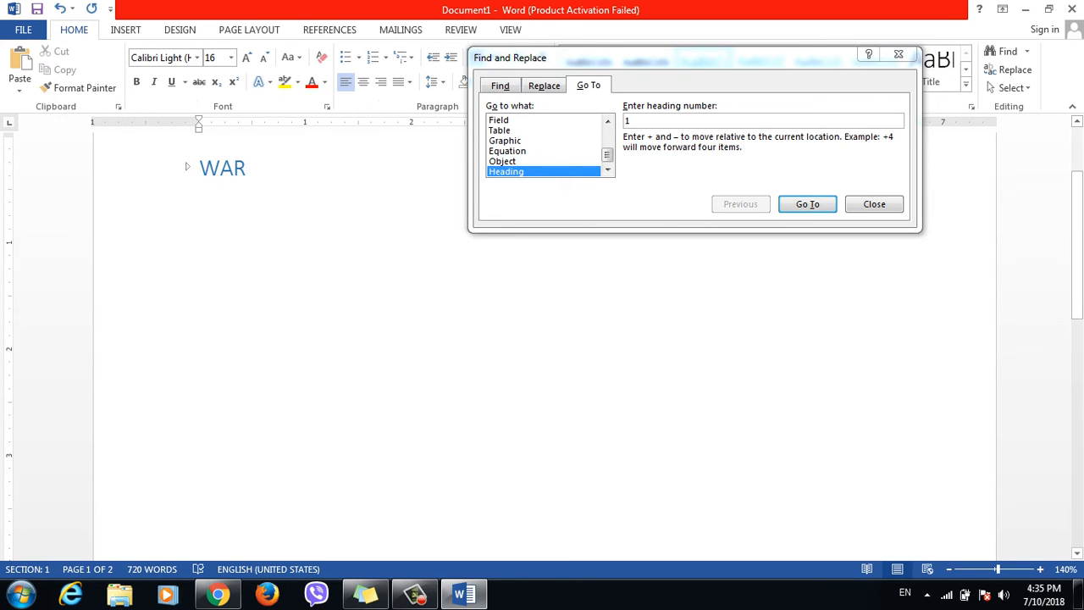
right_click(186, 163)
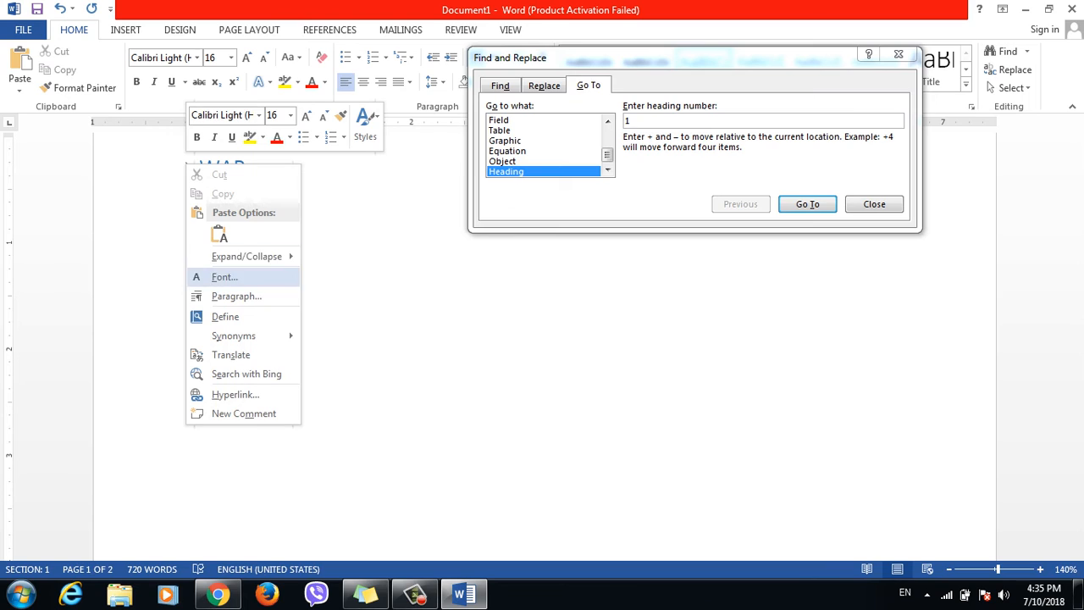
mouse_move(246, 255)
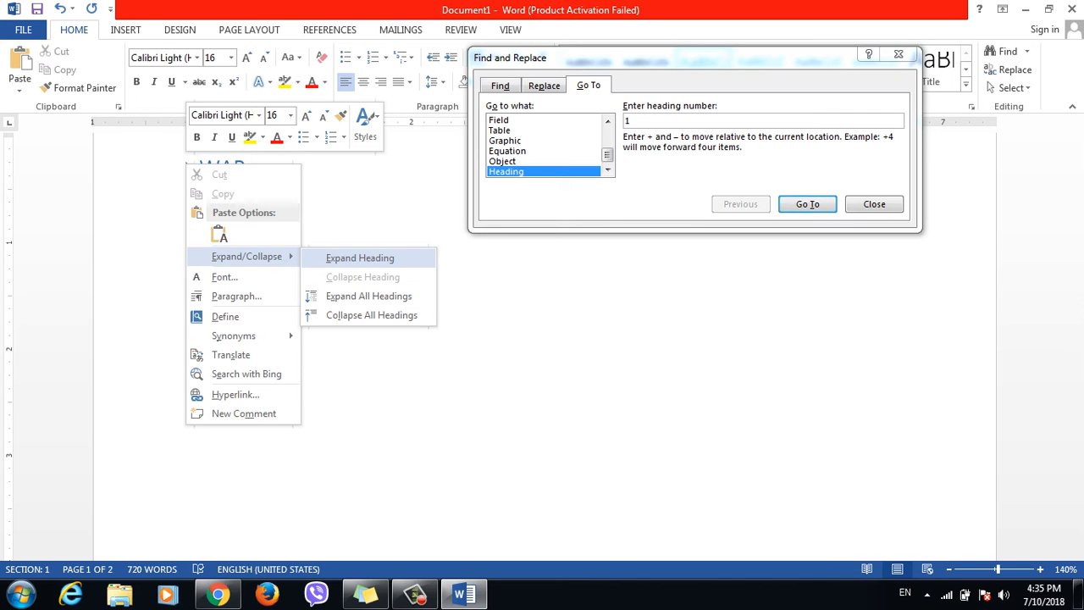
key(Return)
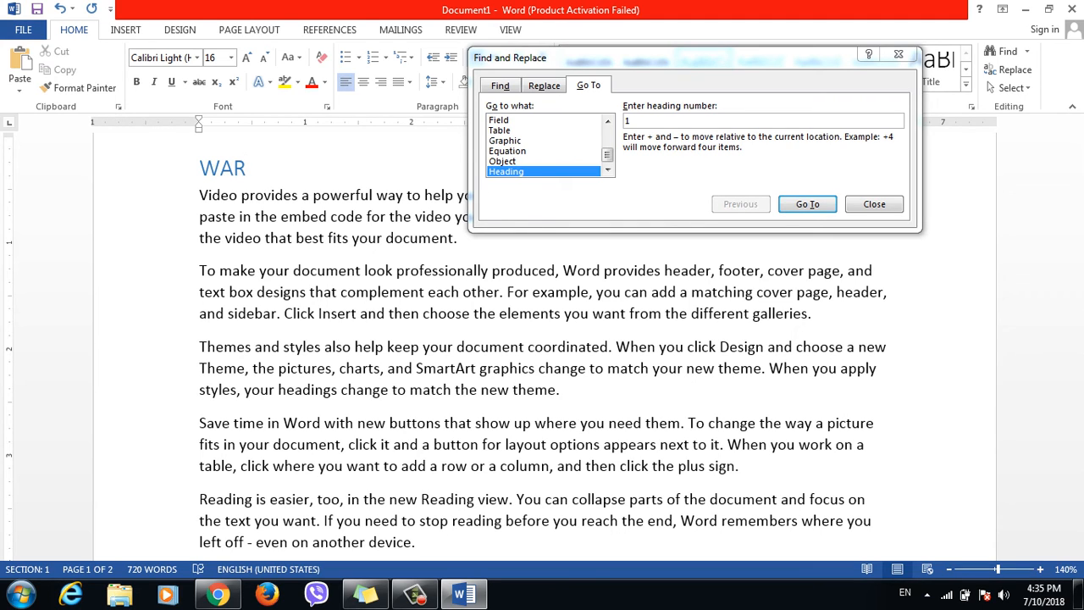
Close the Go To dialog with the cursor at the end of the WAR title and dismiss the Internet Download Manager warning
click(200, 168)
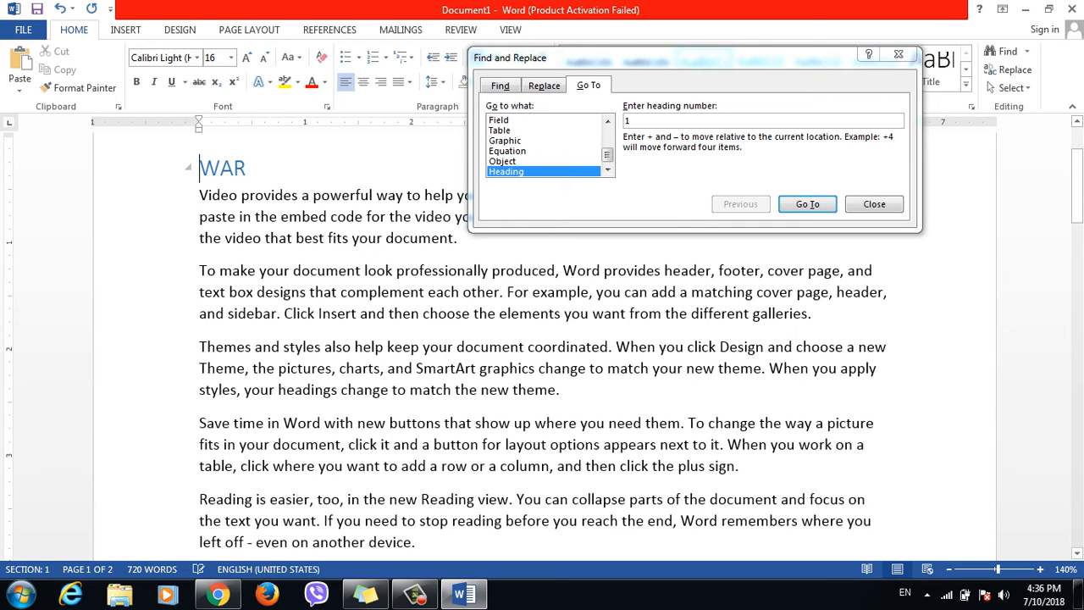
click(246, 169)
click(874, 204)
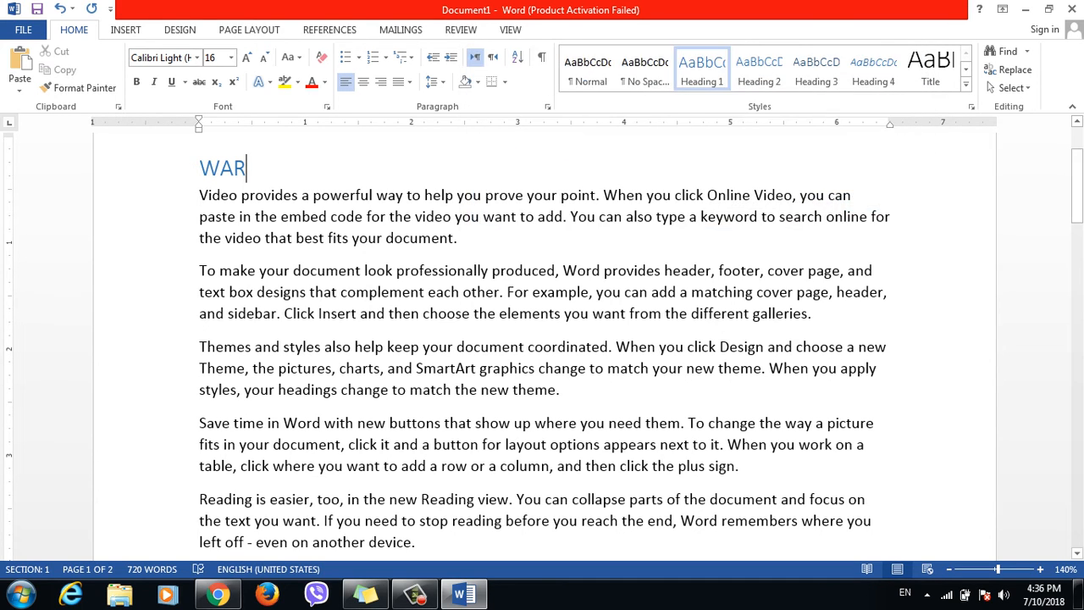
drag(1077, 182, 1077, 209)
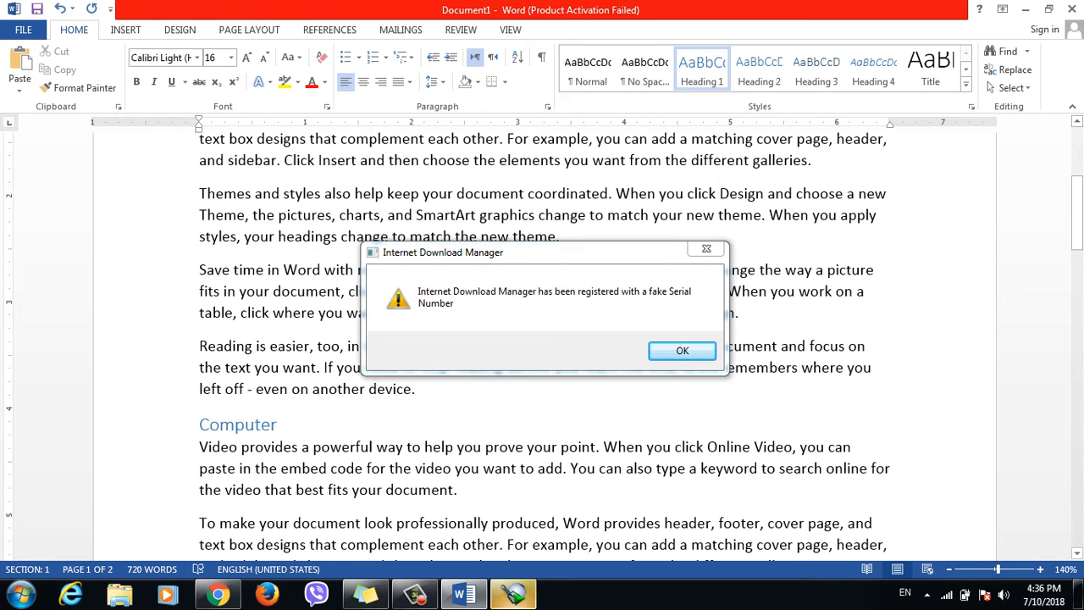
click(706, 249)
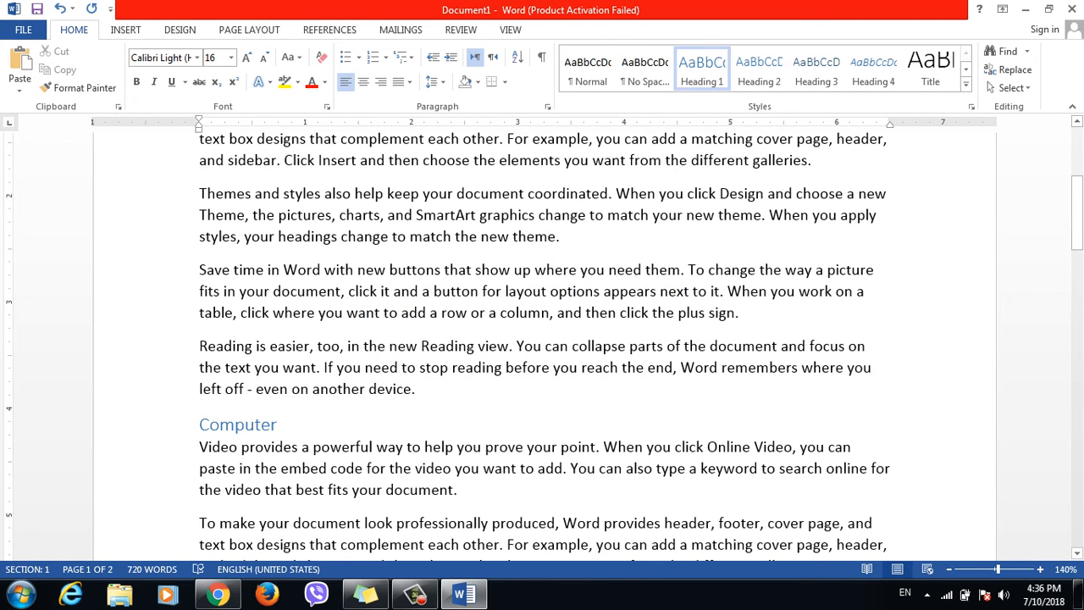
Look at the Find options of the Find and Replace dialog, close it and place the cursor in the "Save time in Word" paragraph
key(ctrl+g)
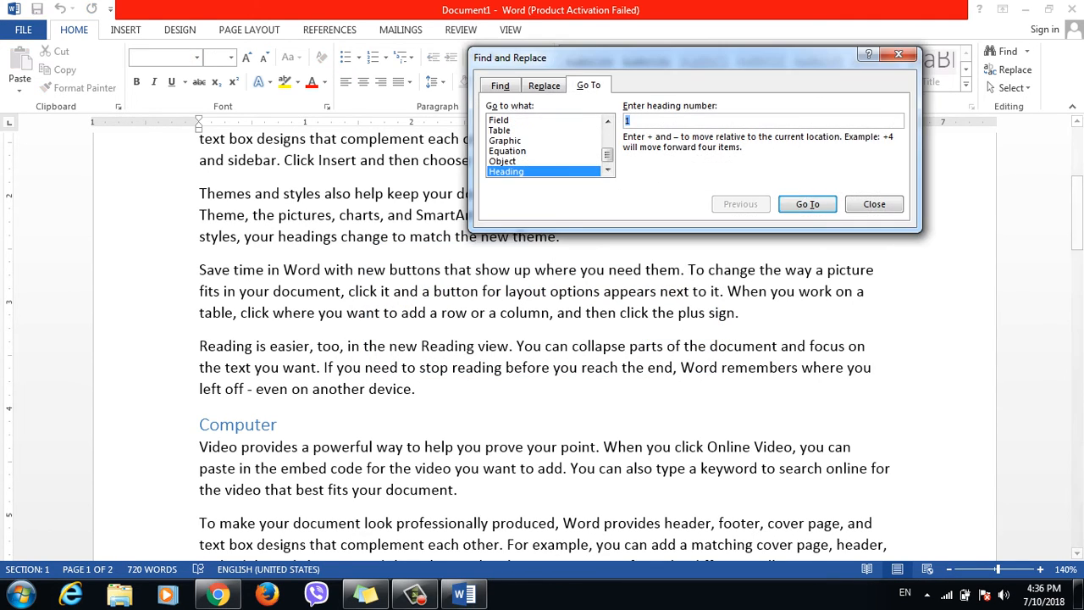
click(500, 86)
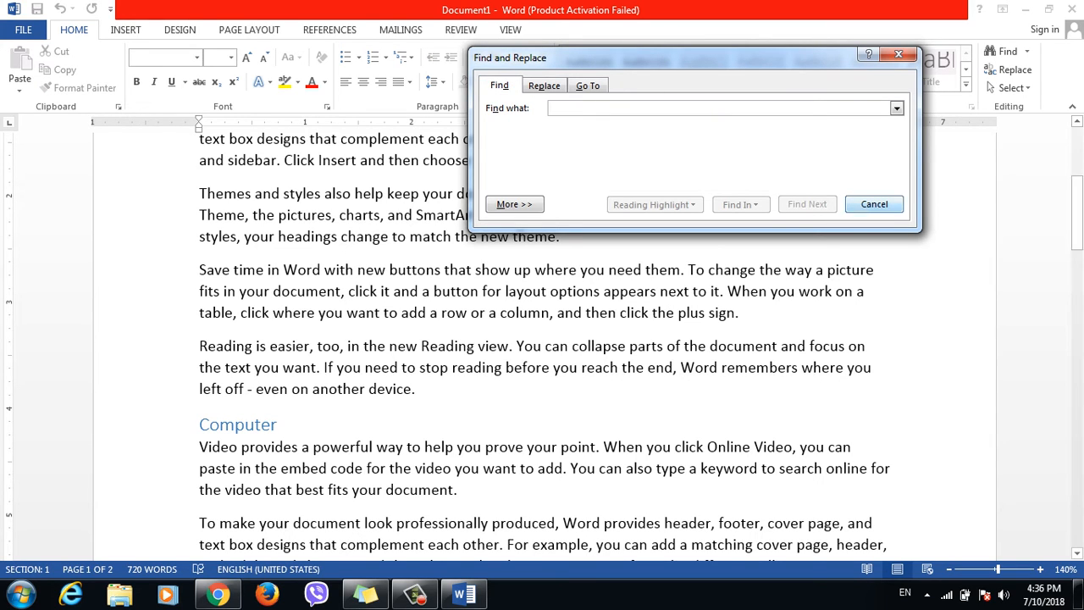
key(Escape)
click(731, 269)
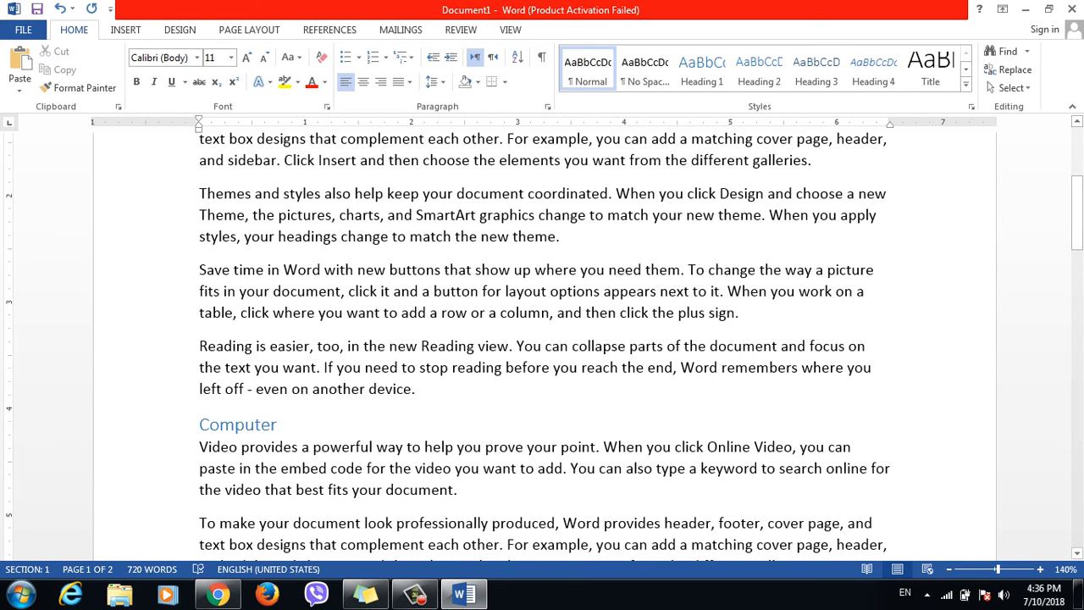
Look at the Navigation search for simple finding and at the Find options of the Find and Replace dialog, then cancel the dialog
key(ctrl+f)
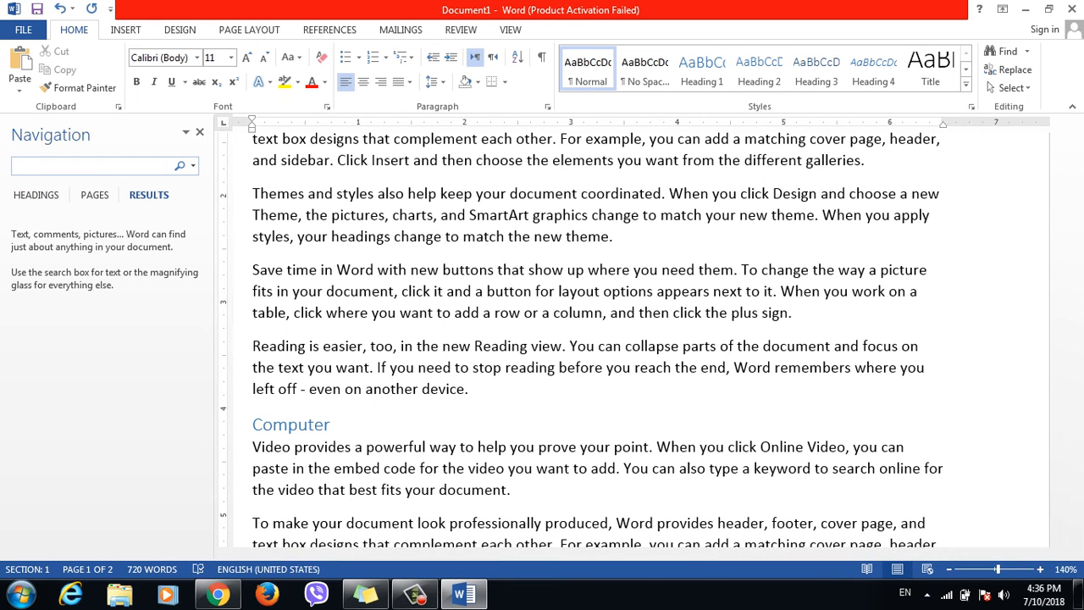
click(427, 270)
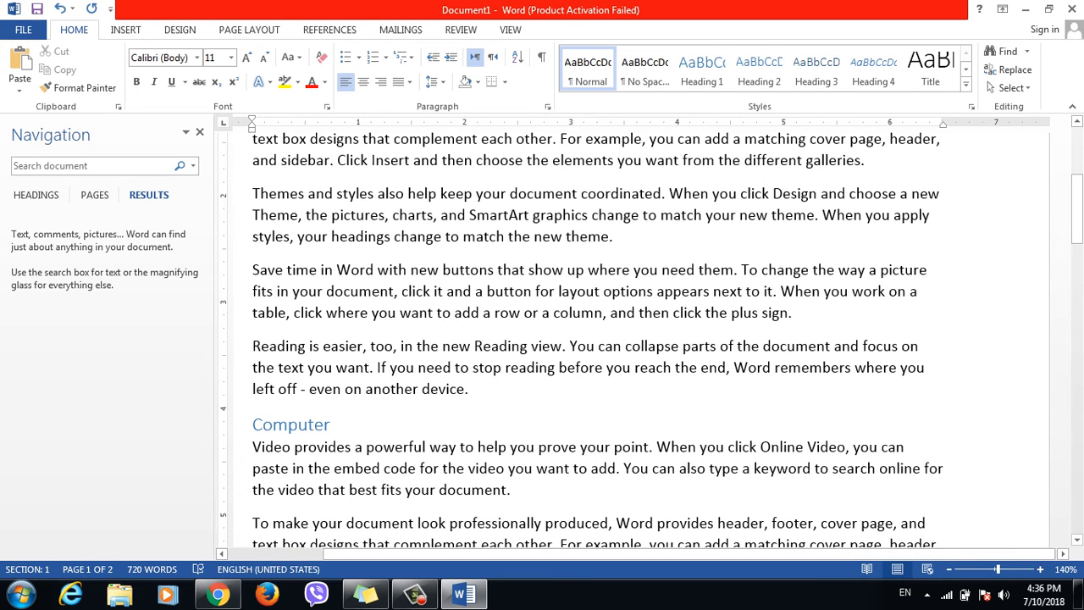
key(ctrl+g)
click(501, 85)
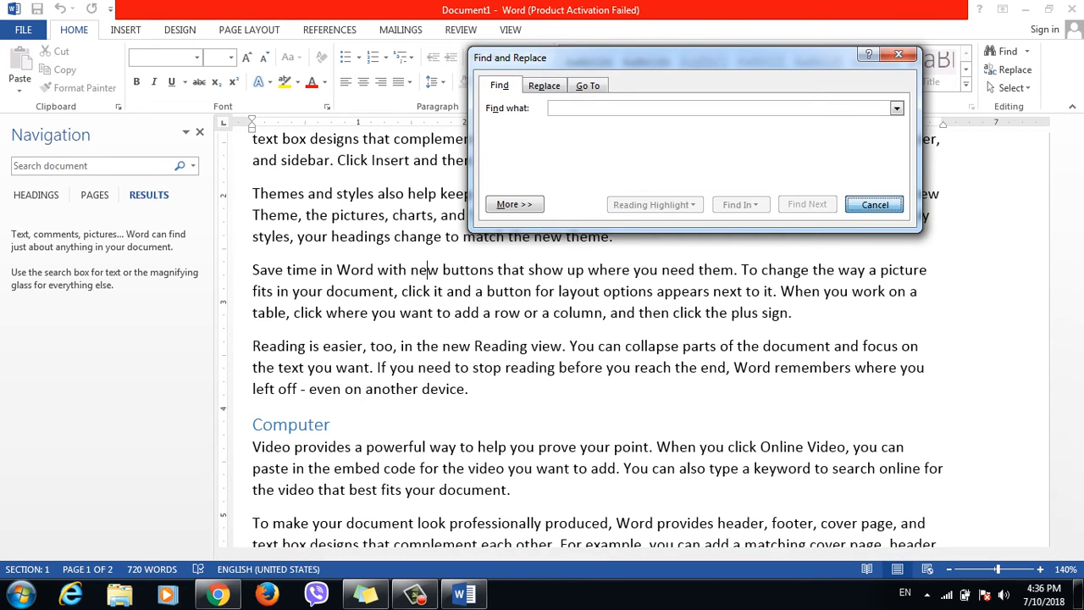
click(874, 204)
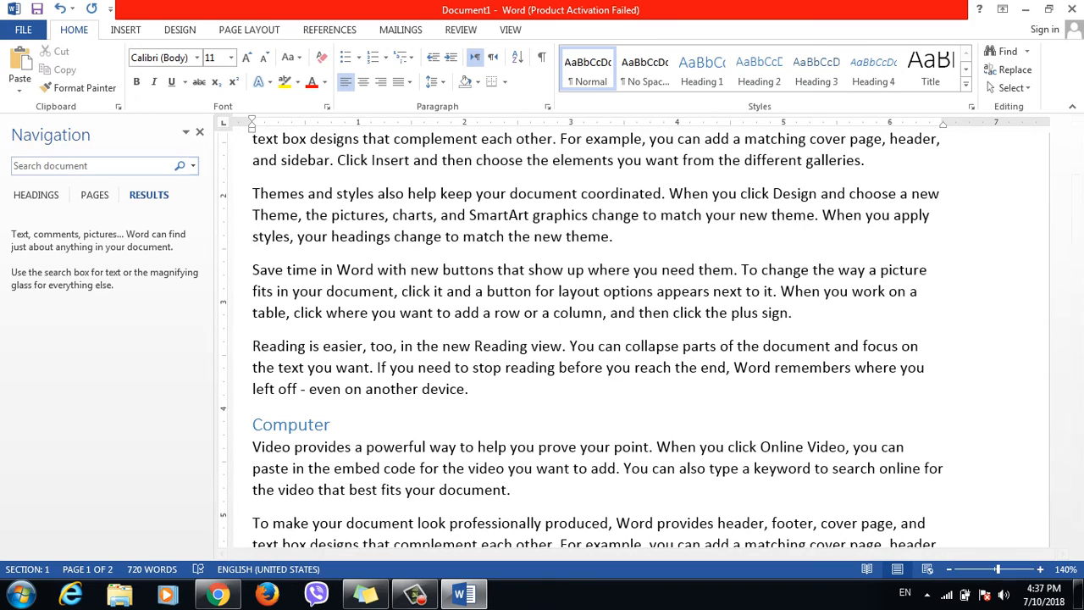
Search the document from the Navigation pane for "war", "Computer" and "and" in turn
key(ctrl+f)
text(war)
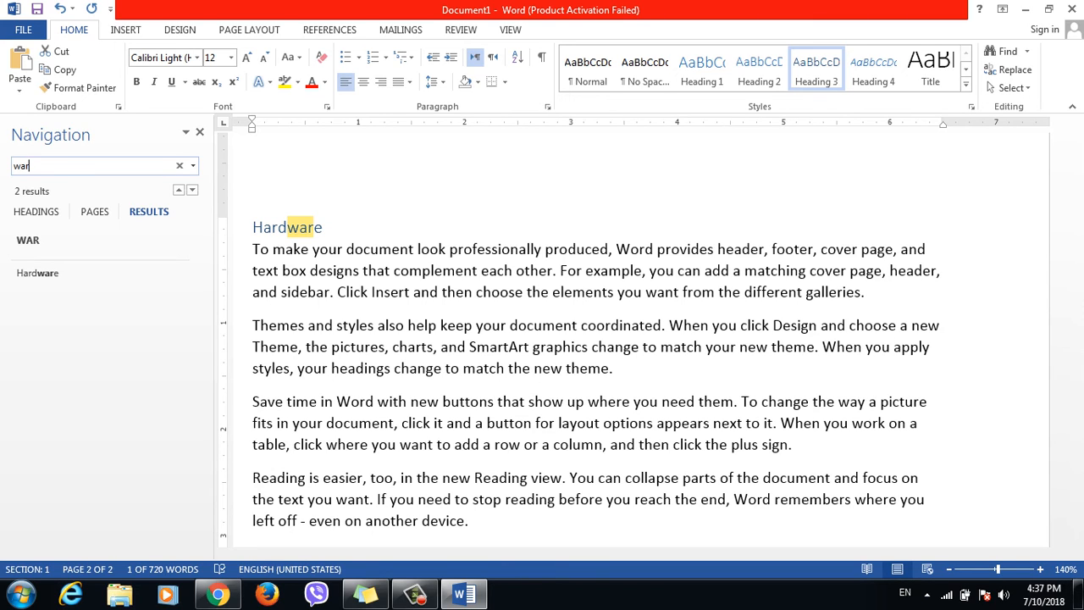
key(BackSpace)
key(BackSpace)
key(BackSpace)
text(Computer)
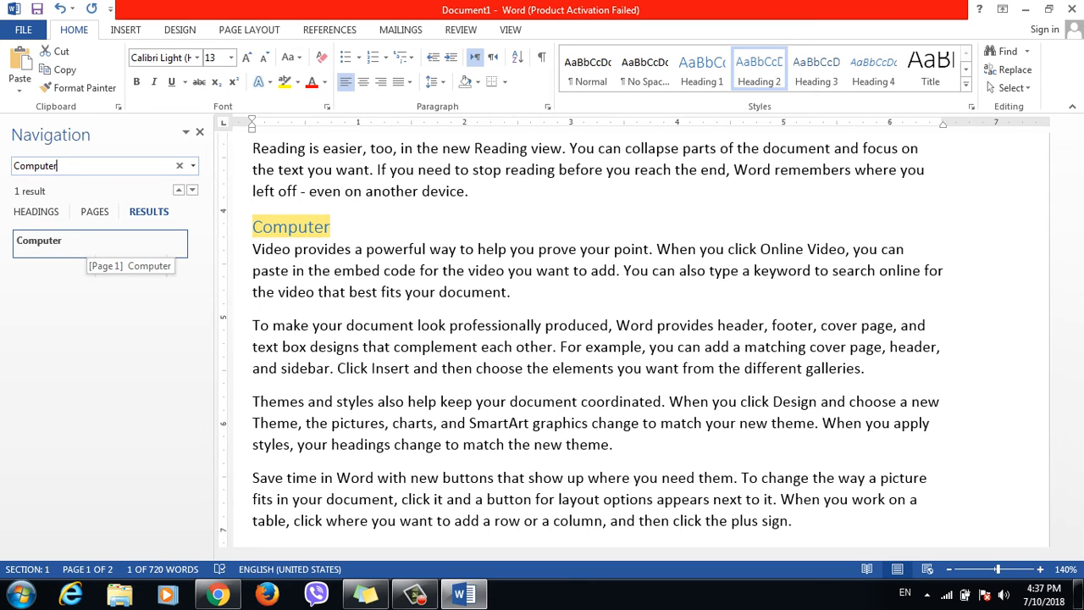
key(ctrl+f)
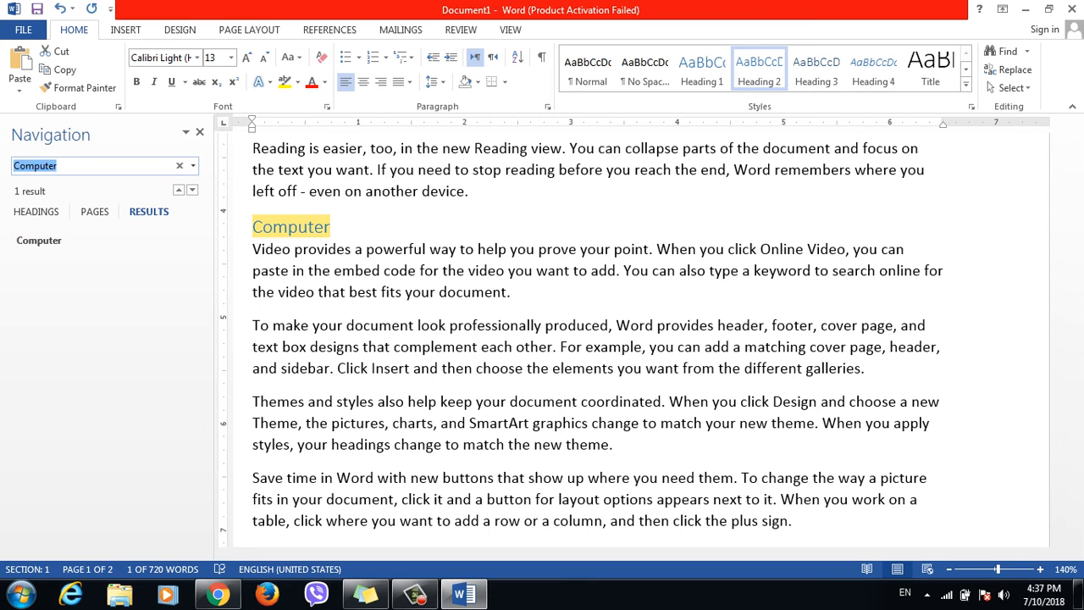
text(and)
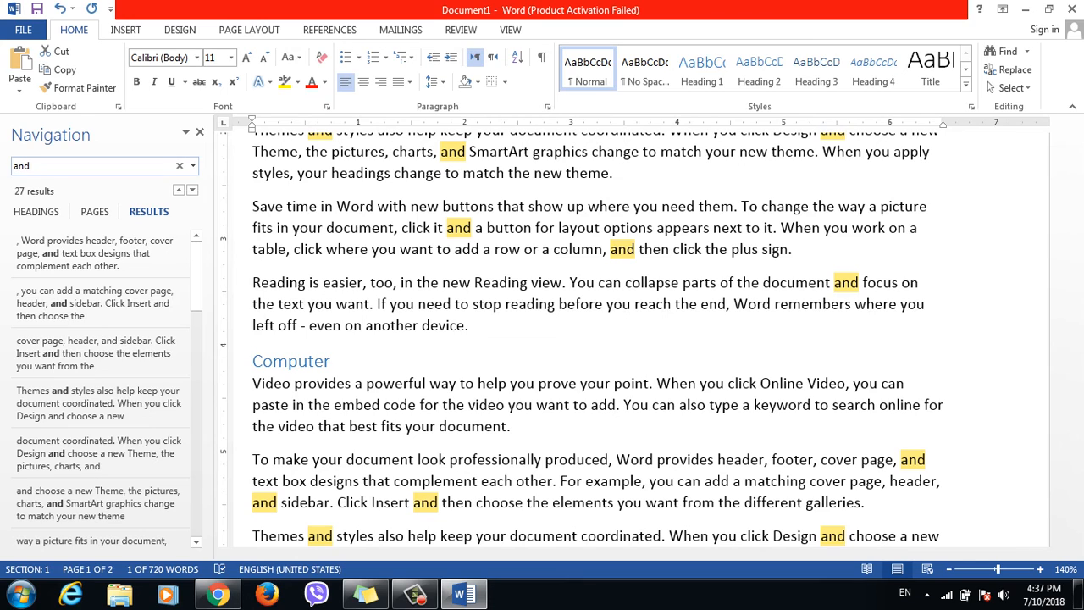
Review the matches for "and" by headings, by pages 1 and 2 and as a results list, then close the Navigation pane
click(35, 212)
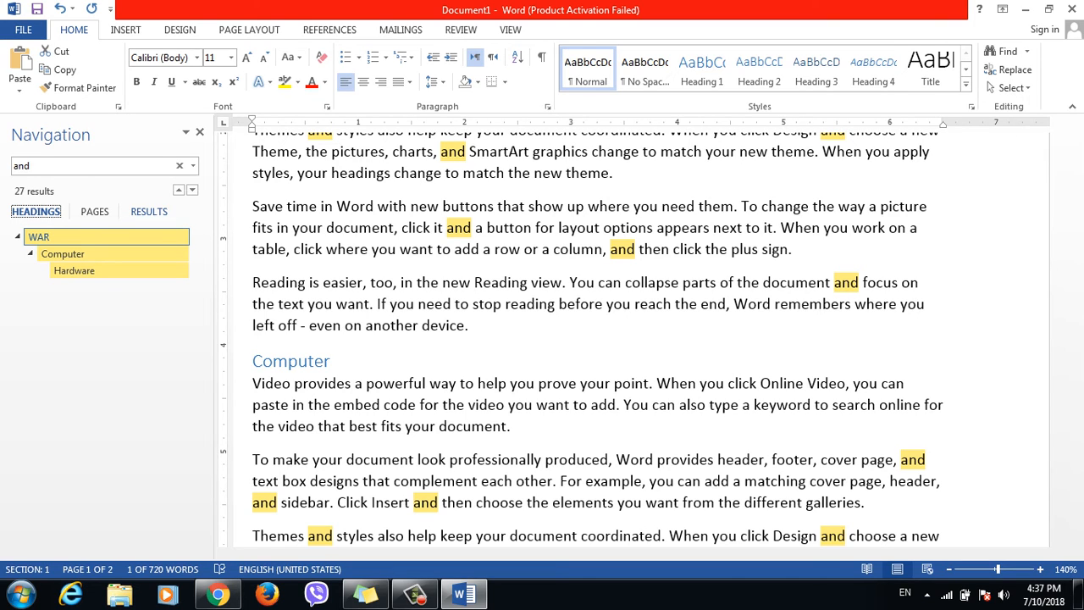
click(95, 212)
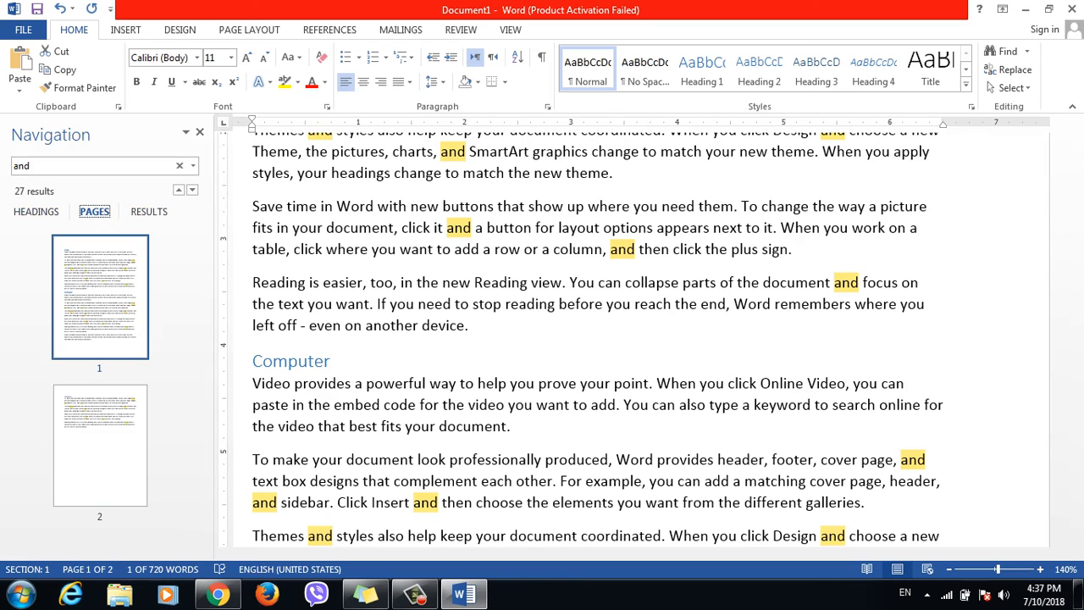
click(100, 445)
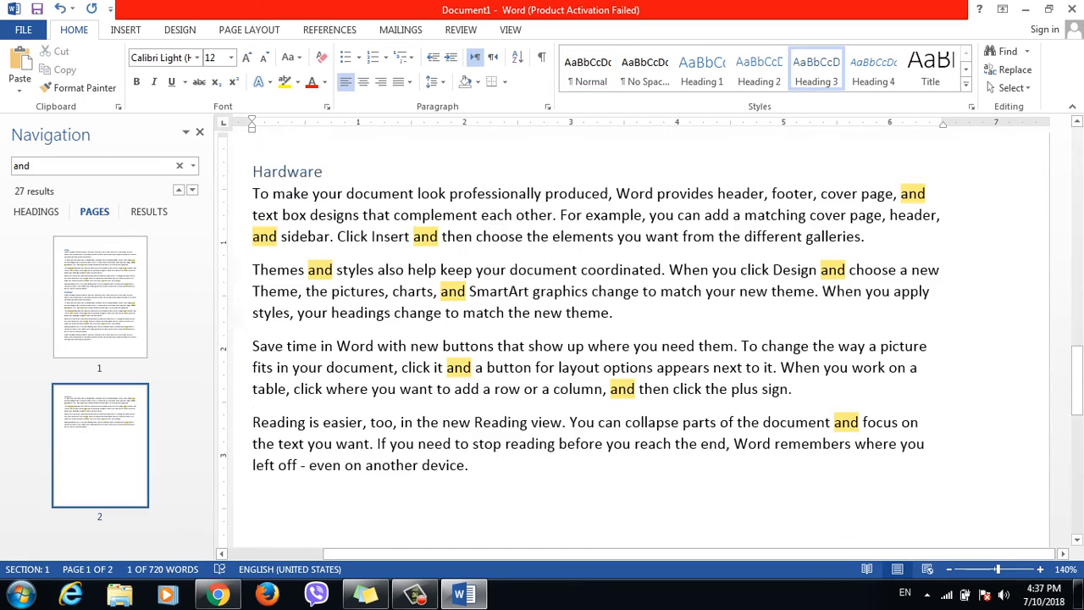
click(100, 298)
click(100, 445)
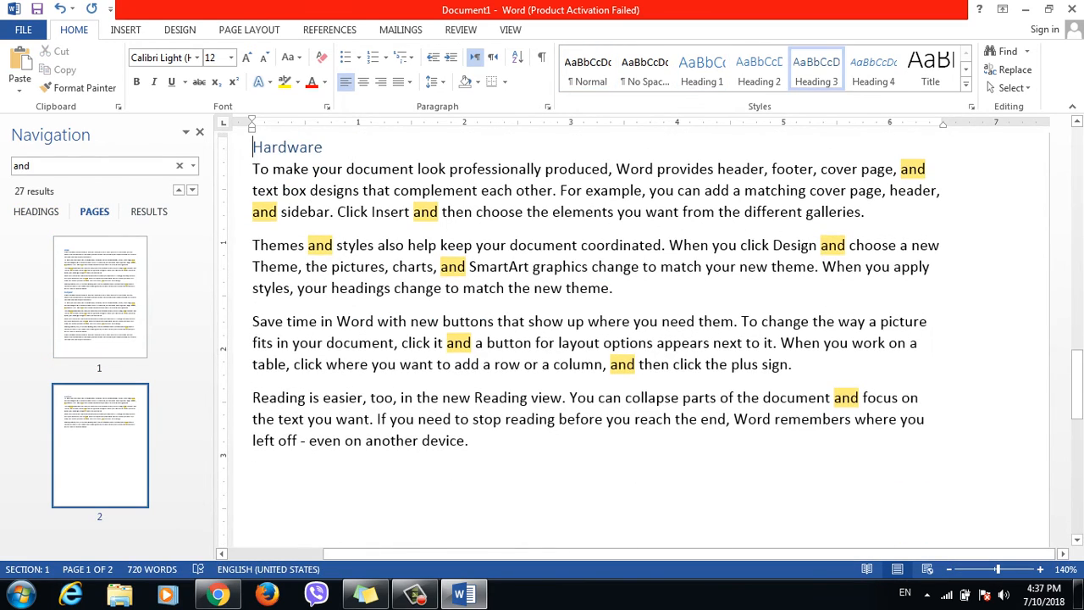
click(149, 212)
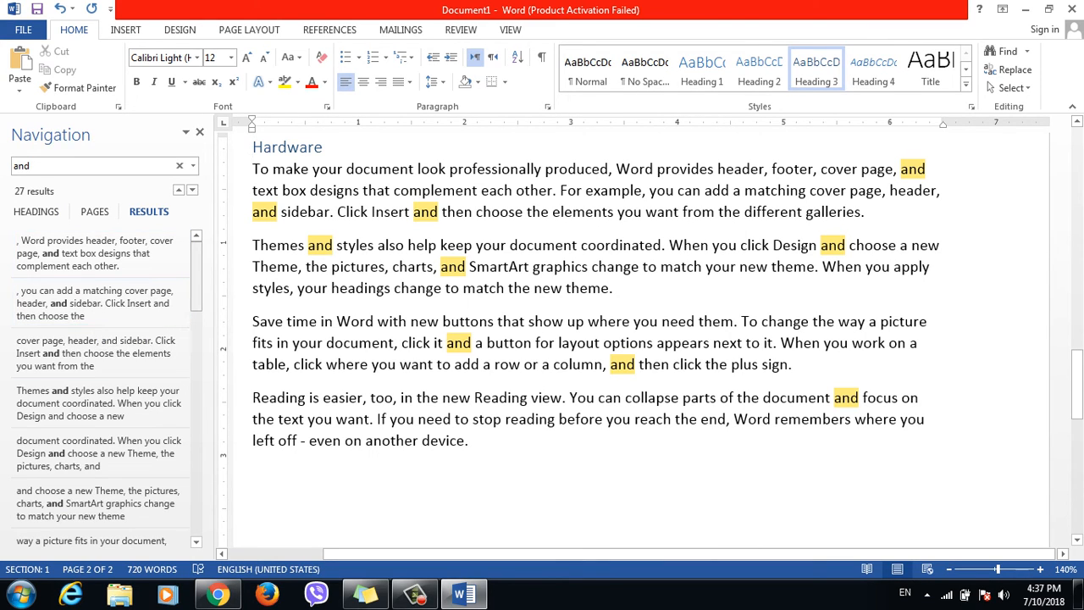
scroll(101, 338, down, 3)
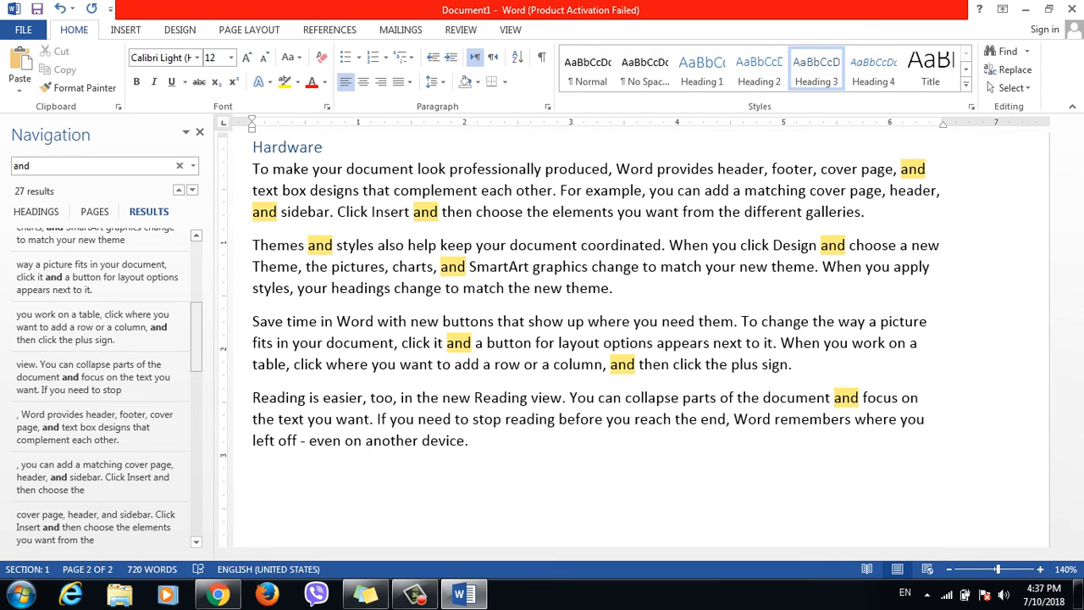
scroll(101, 381, down, 5)
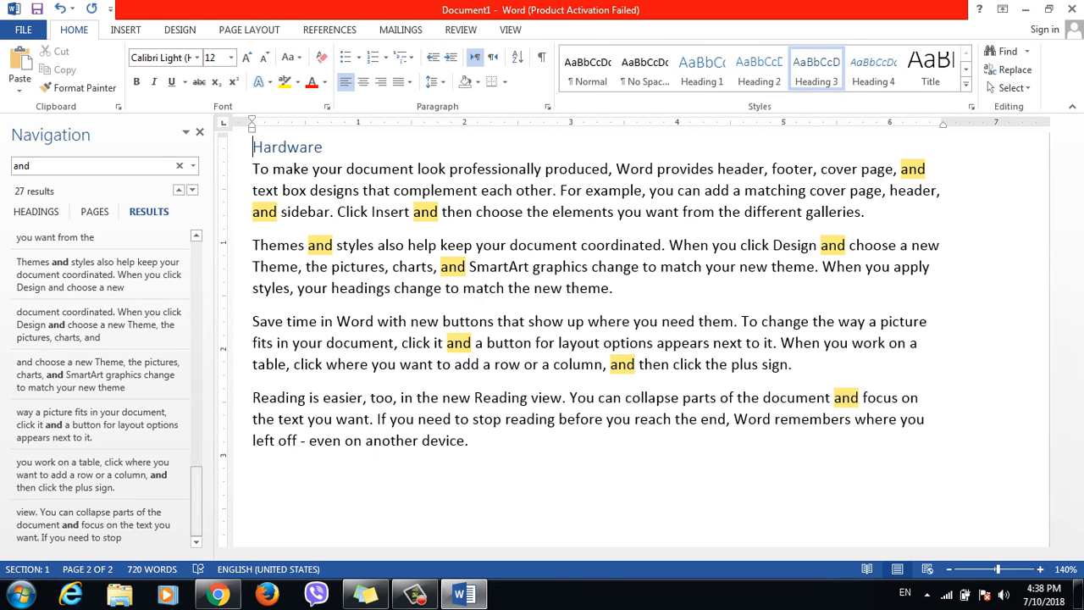
click(14, 166)
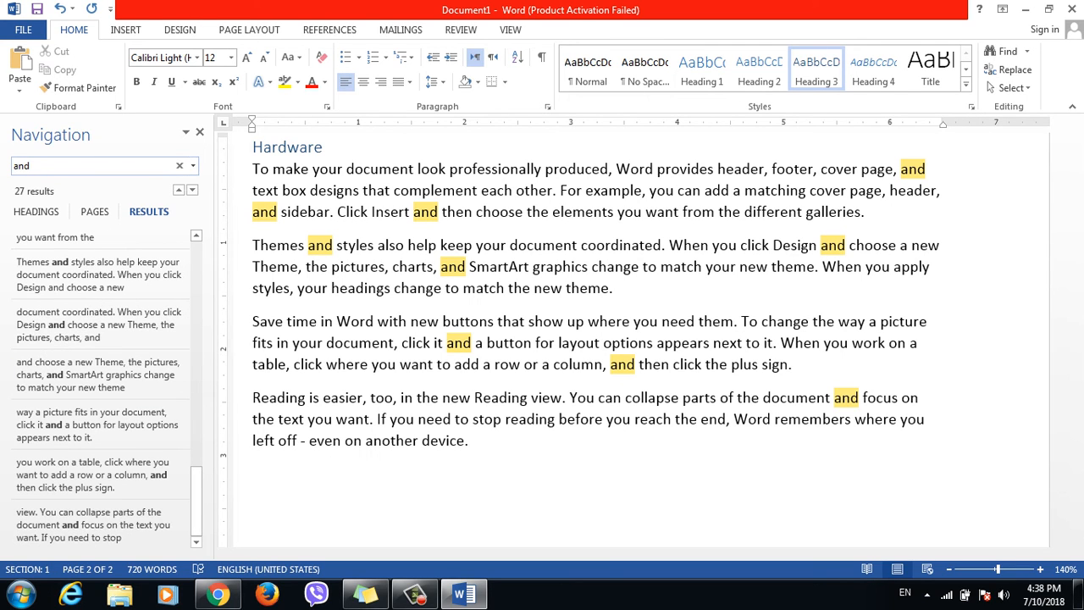
key(ctrl+a)
click(199, 132)
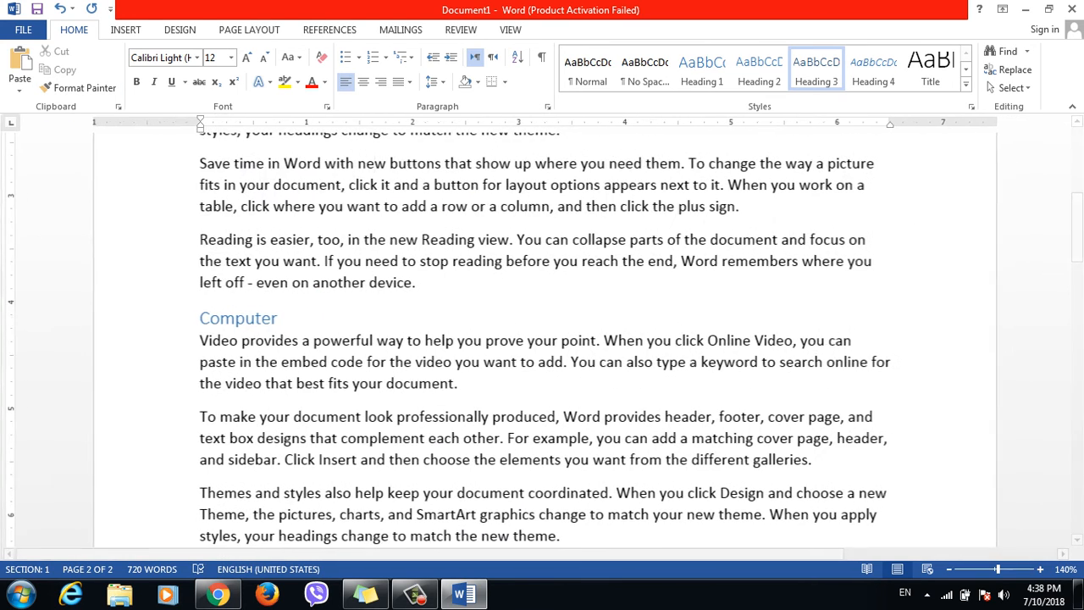
Insert a new line under the Computer heading reading "CTrl + F for find"
click(280, 318)
key(Return)
text(j)
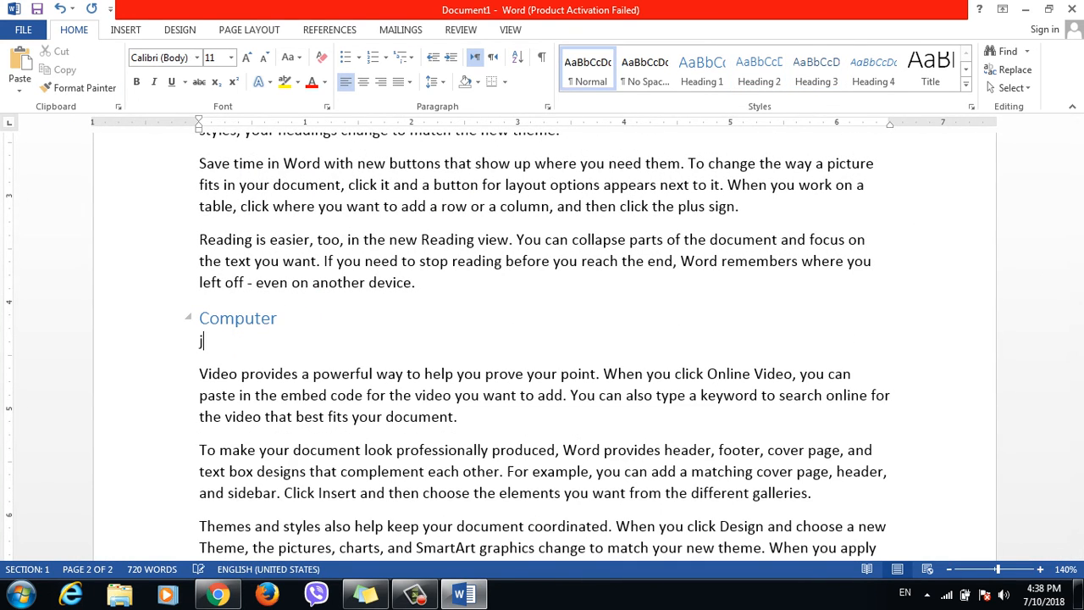
text(Ctyo)
key(BackSpace)
key(BackSpace)
key(BackSpace)
key(BackSpace)
text(C)
key(BackSpace)
key(BackSpace)
text(CTrl + F for find)
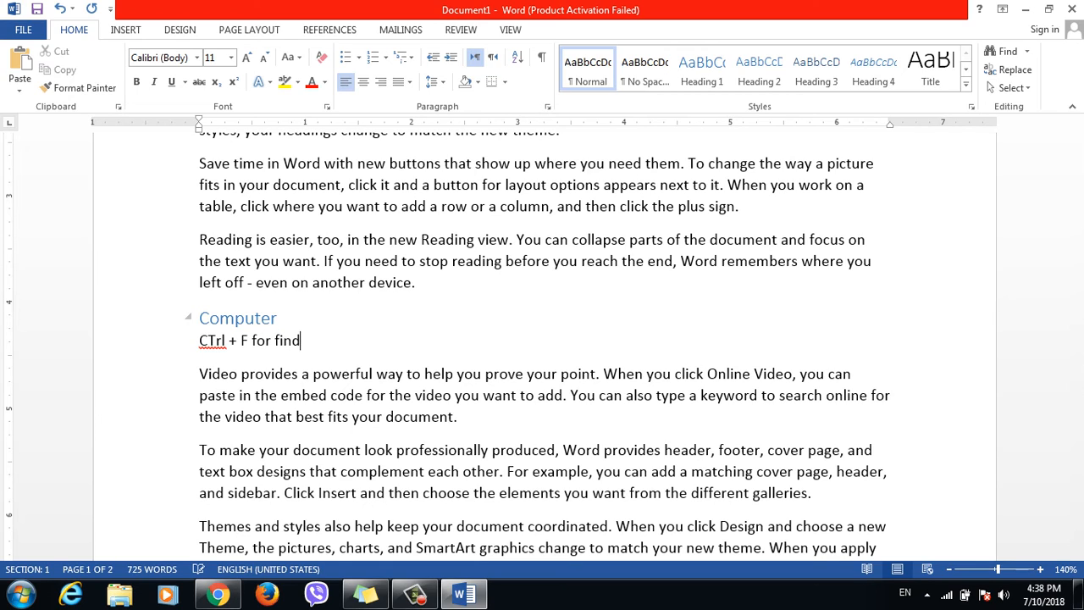
Extend the line under the Computer heading to read "CTrl + F for finding simple"
text(ing sample)
key(Left)
key(Left)
key(Left)
key(Left)
key(Left)
key(Left)
key(BackSpace)
text(i)
key(Right)
key(Right)
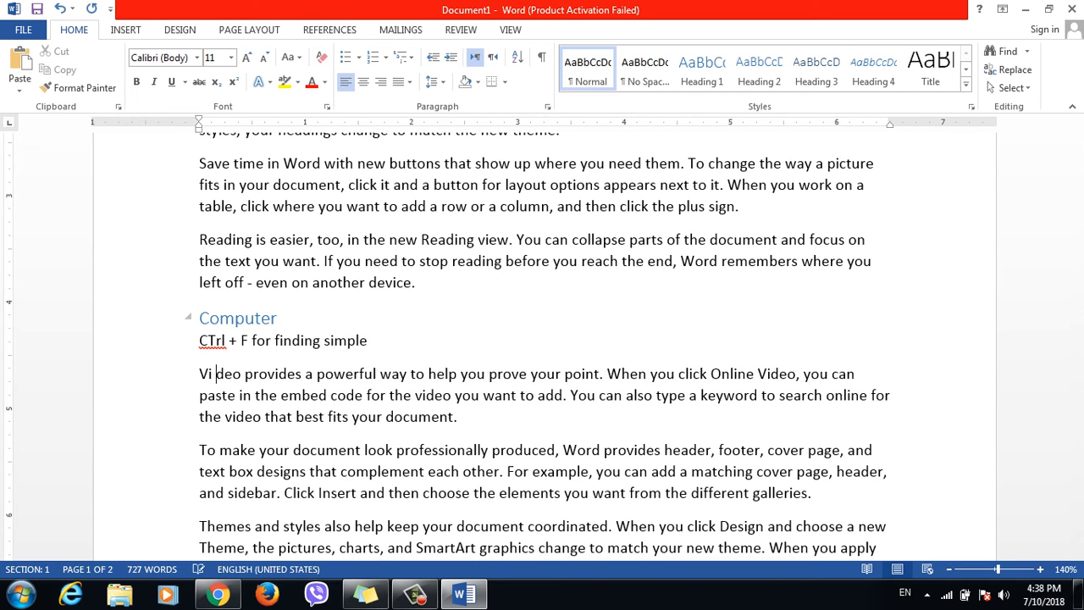
Make the "CTrl + F for finding simple" line bold and place the cursor at its end
drag(372, 341, 200, 341)
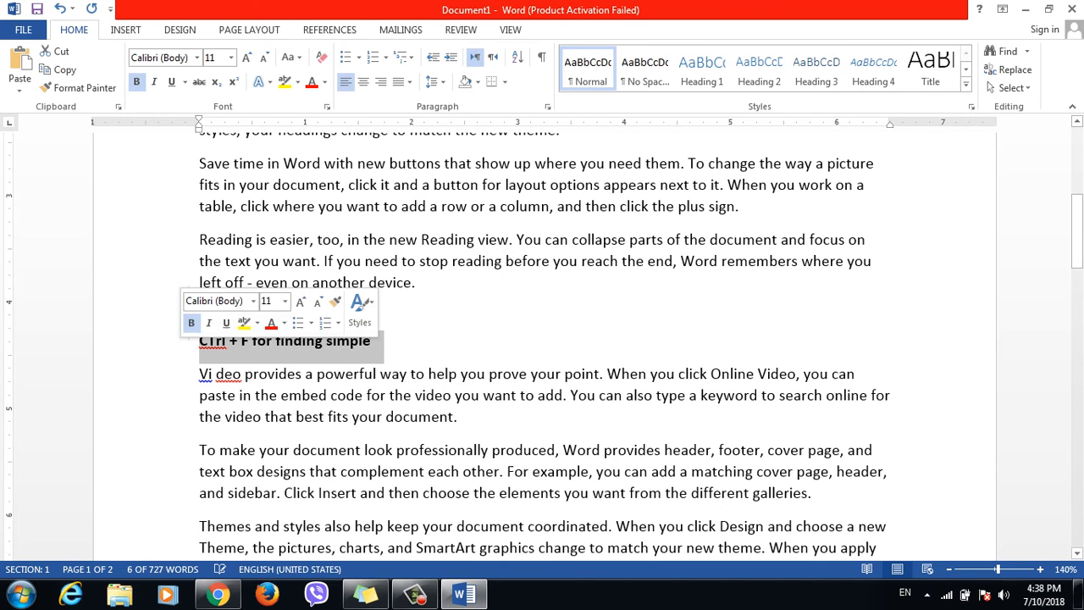
key(ctrl+b)
key(End)
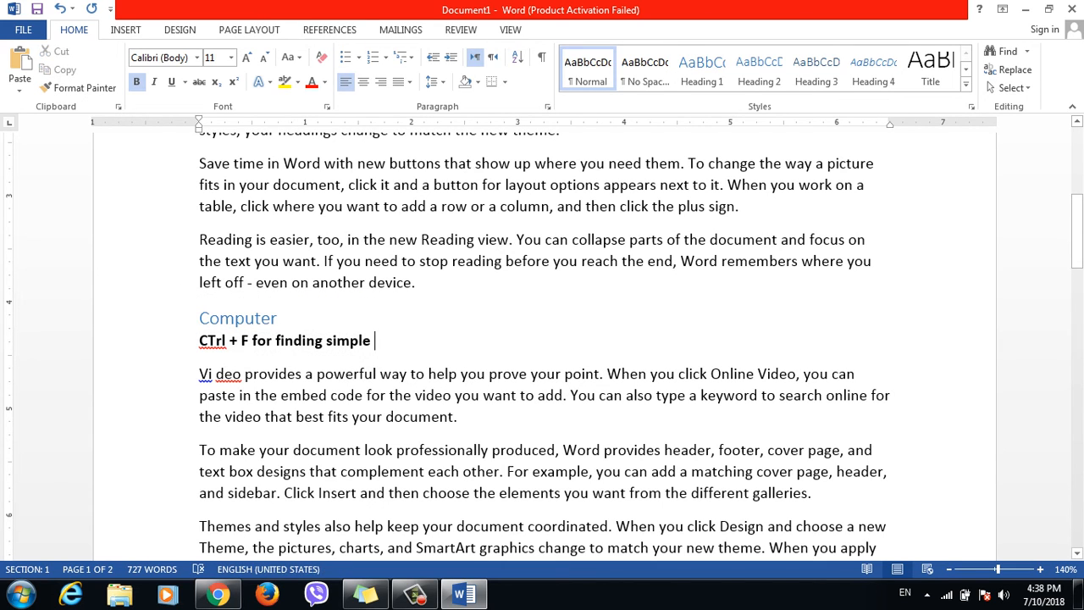
Open the Find options of Find and Replace, move the dialog away from the text and step through the occurrences of "and"
key(ctrl+g)
key(Escape)
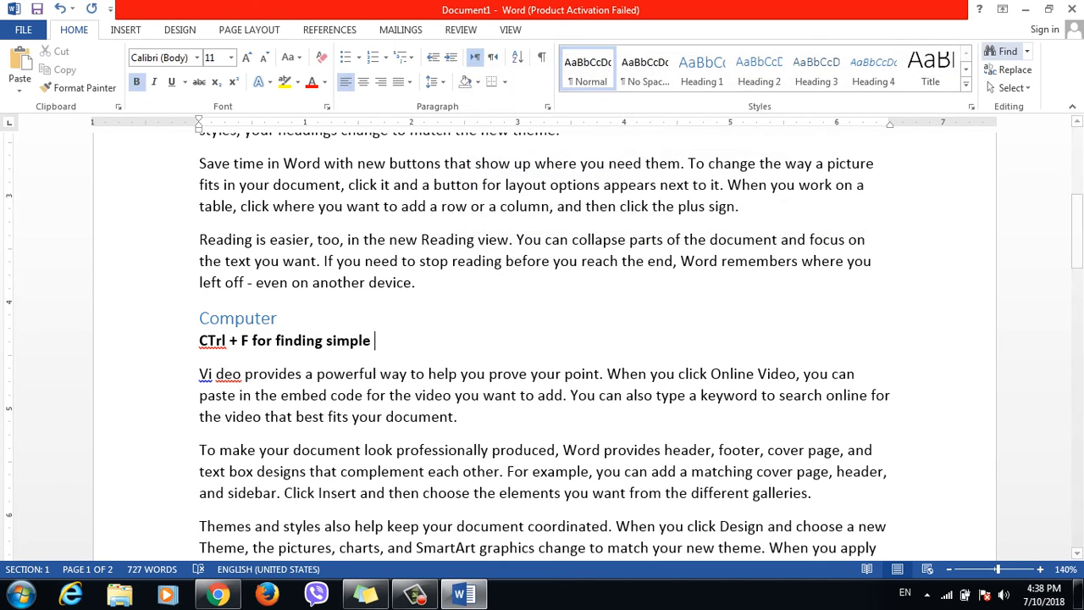
click(1026, 51)
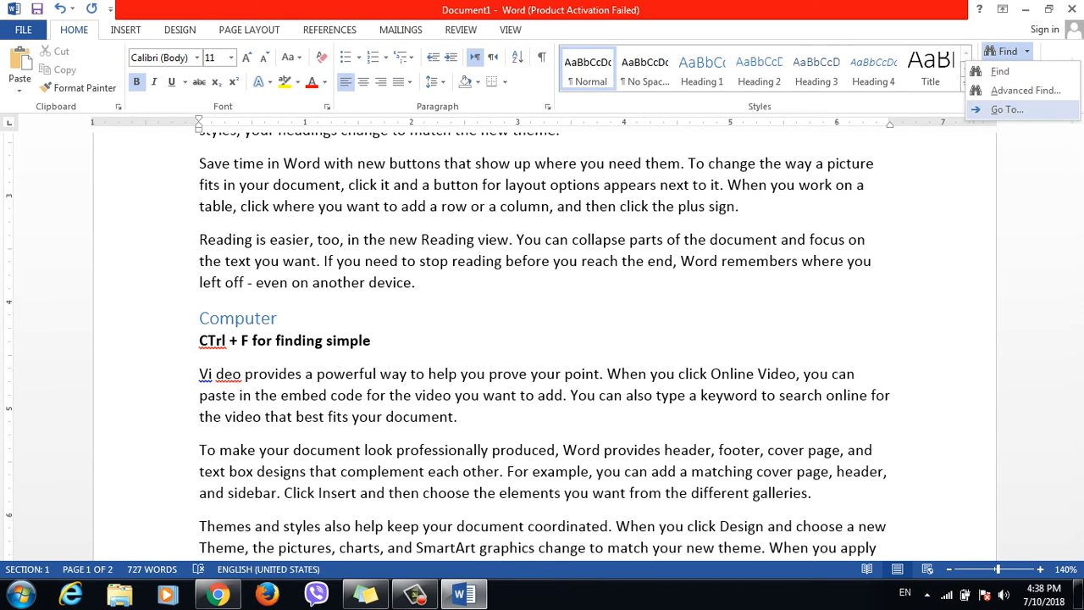
click(1006, 109)
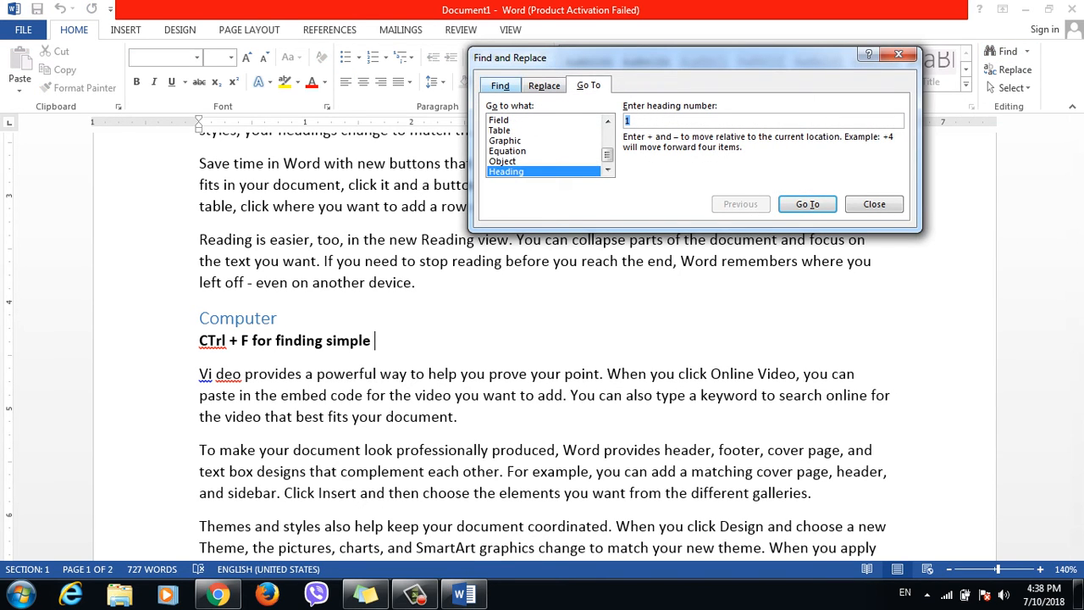
click(500, 85)
drag(592, 57, 674, 228)
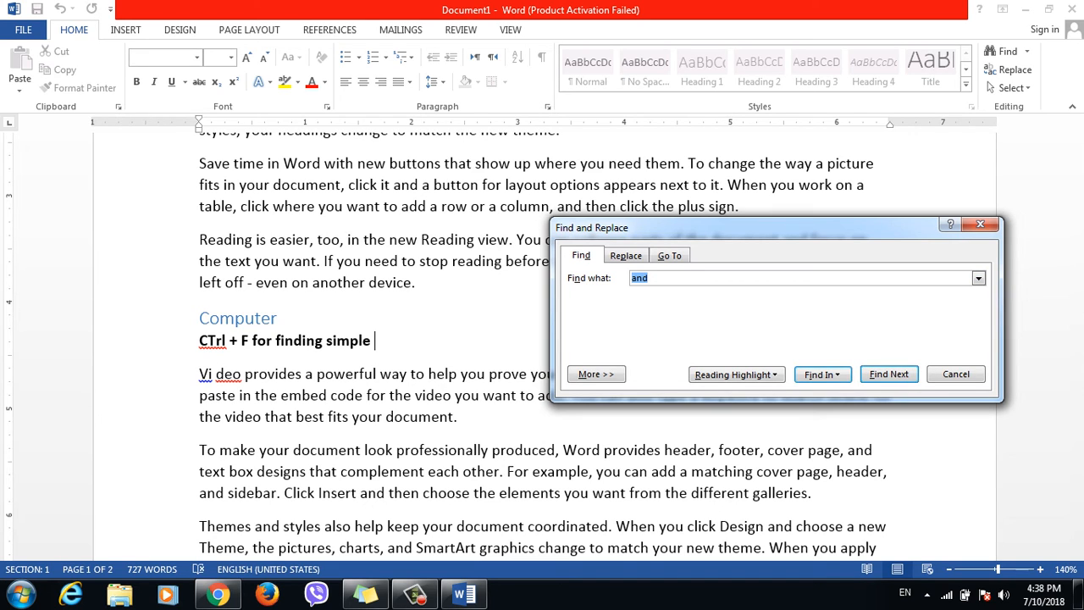
key(Return)
key(Return)
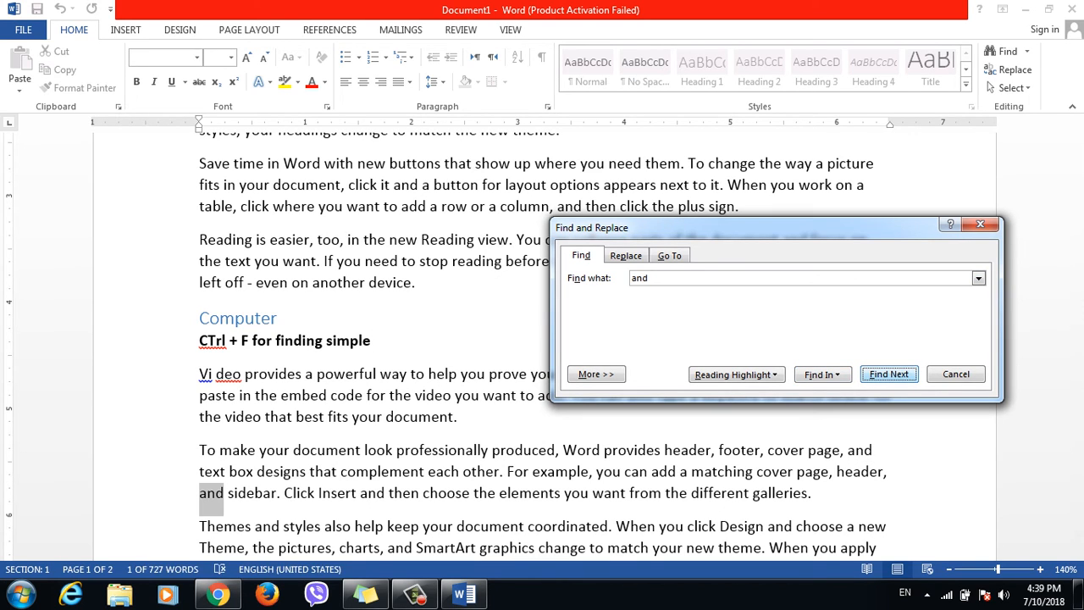
key(Return)
key(Return)
key(Return)
key(Return)
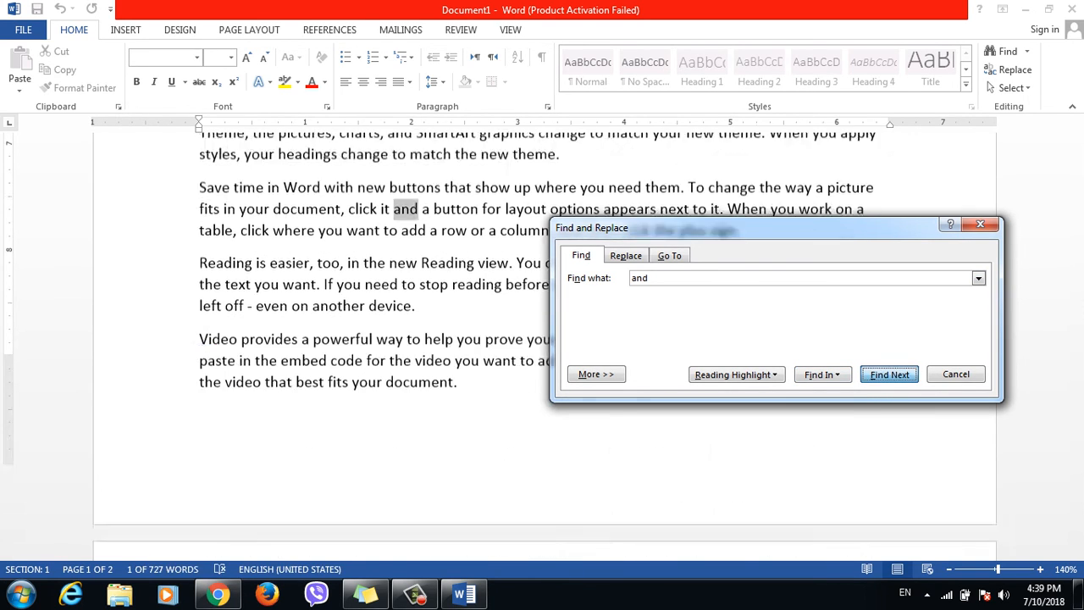
click(881, 374)
click(880, 374)
click(880, 375)
triple_click(881, 375)
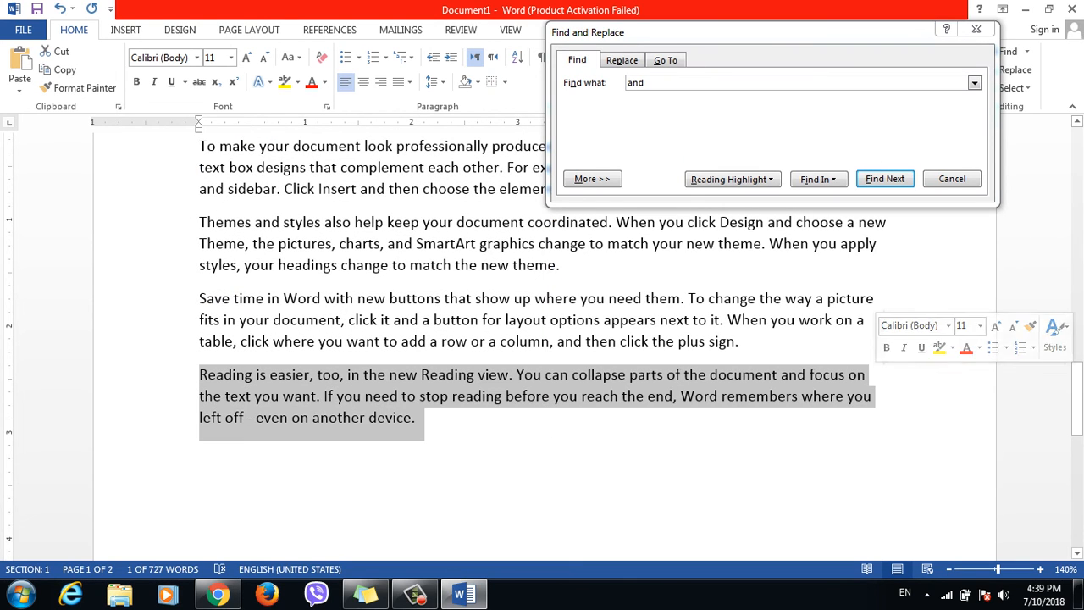
Find "computer" with Find and Replace, continuing the search beyond the selected paragraph into the rest of the document
drag(762, 32, 759, 59)
drag(646, 109, 625, 108)
text(computer)
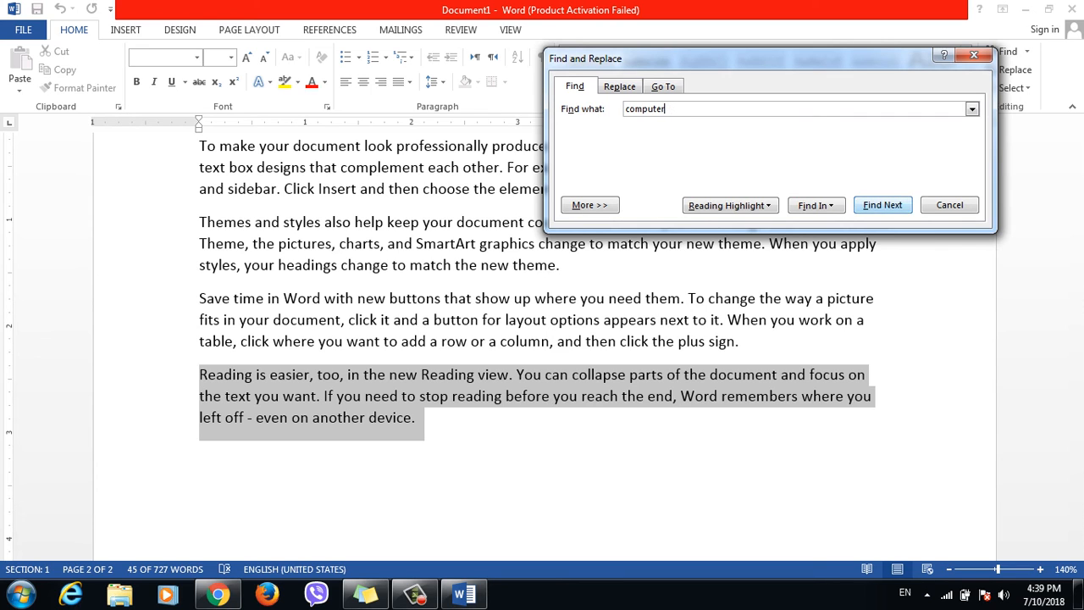
key(Return)
key(Return)
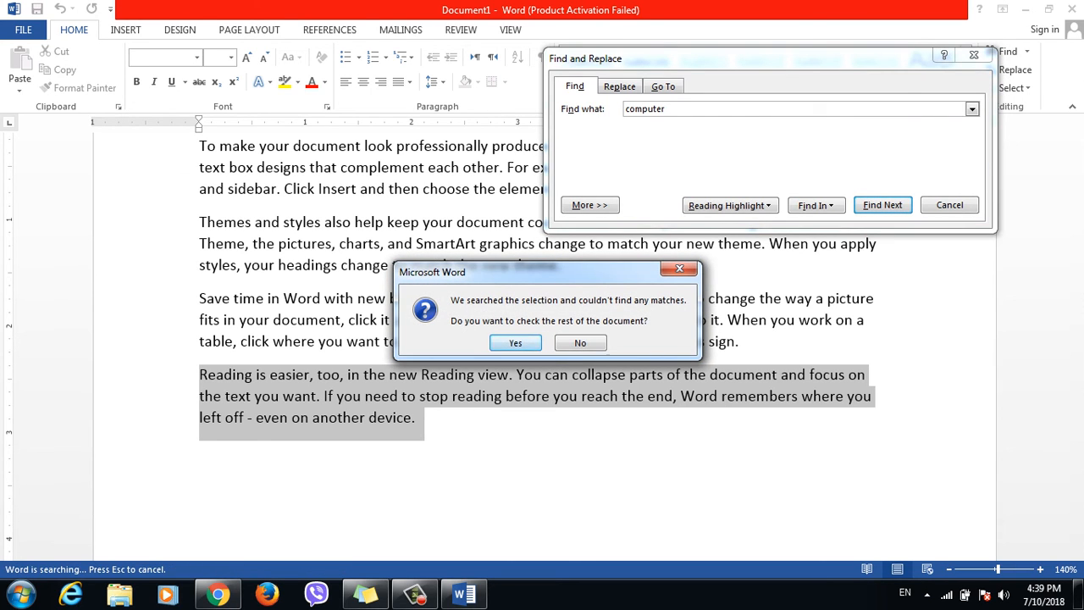
key(Return)
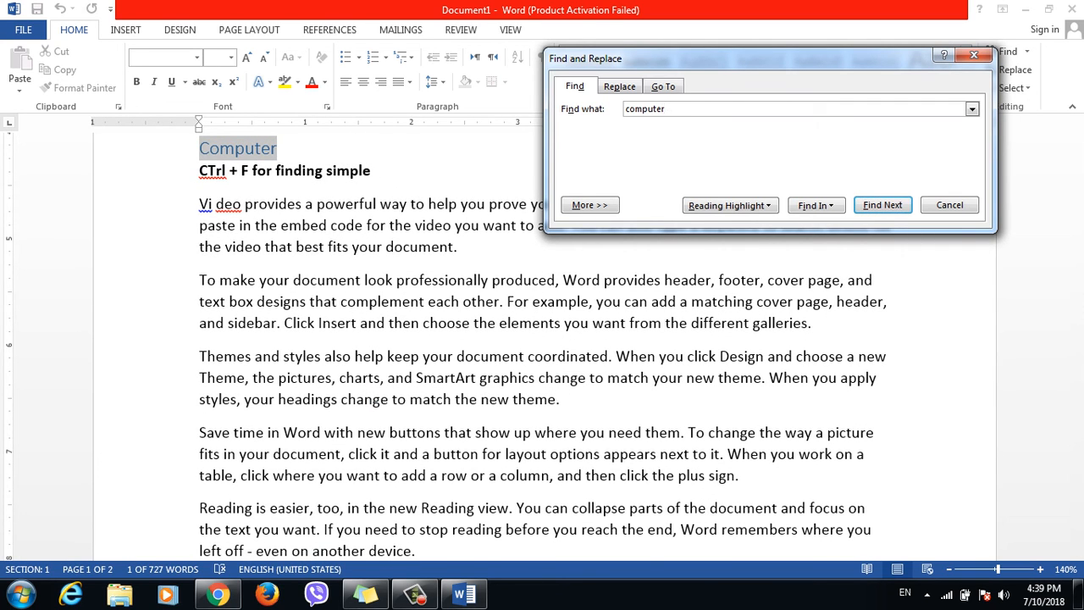
Return to the document's start, dismiss the Internet Download Manager warning and rerun the search for "computer"
drag(1077, 264, 1077, 165)
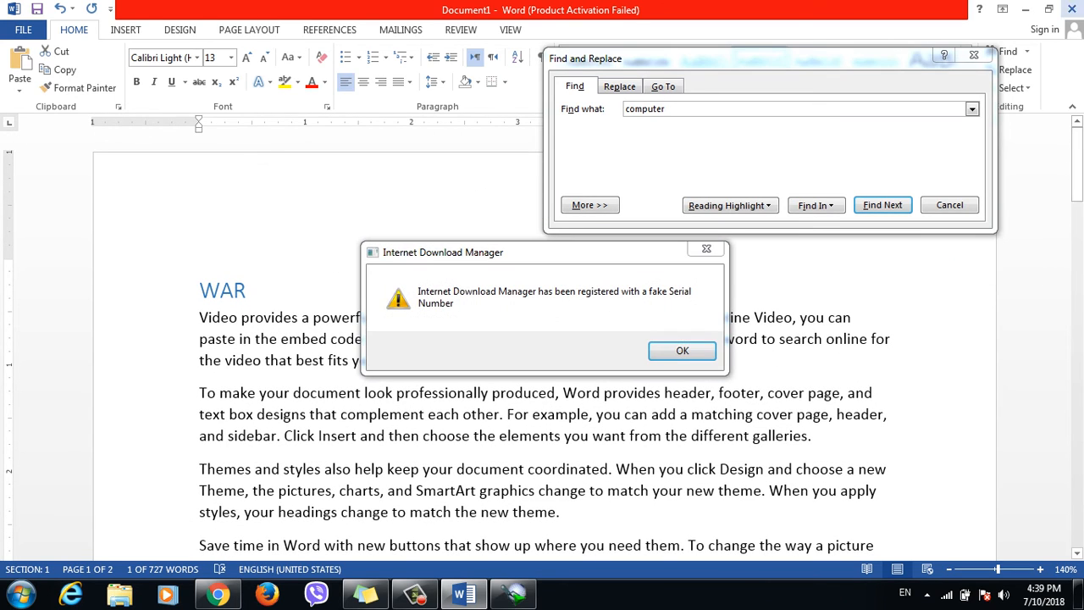
click(681, 350)
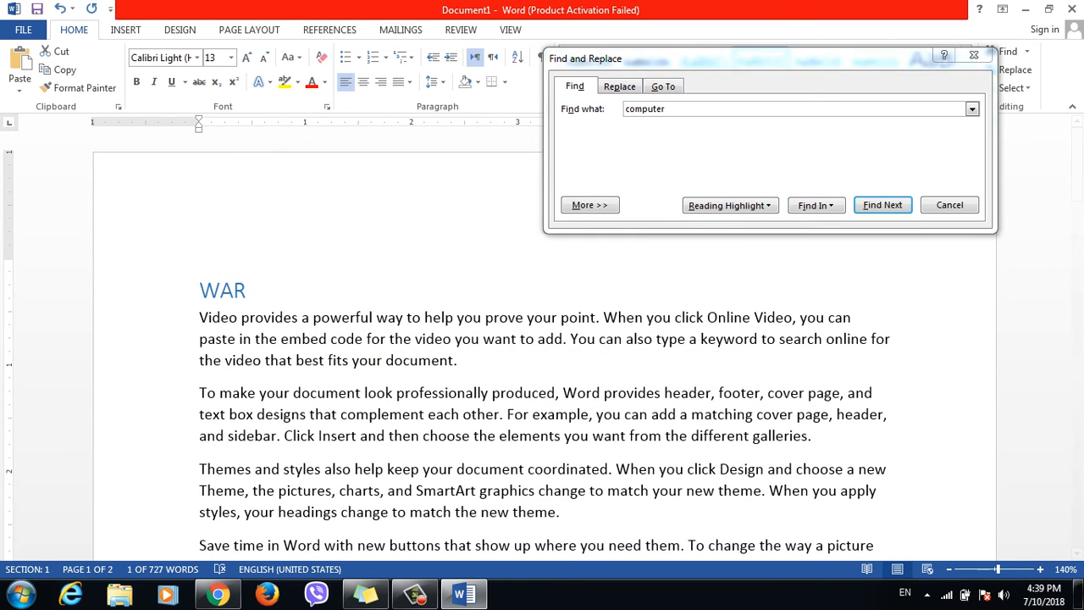
click(688, 109)
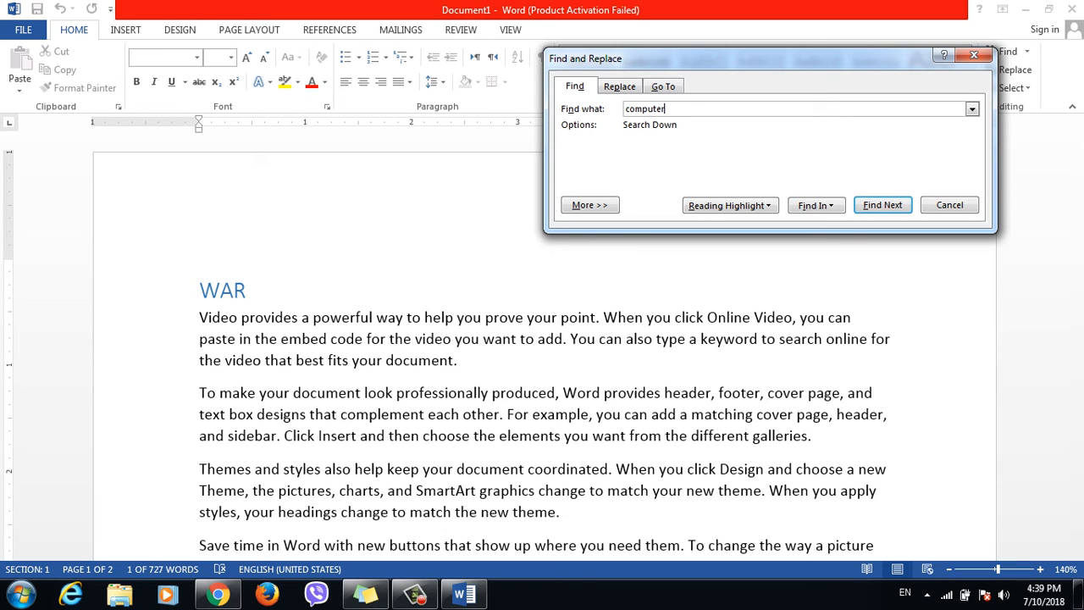
key(Return)
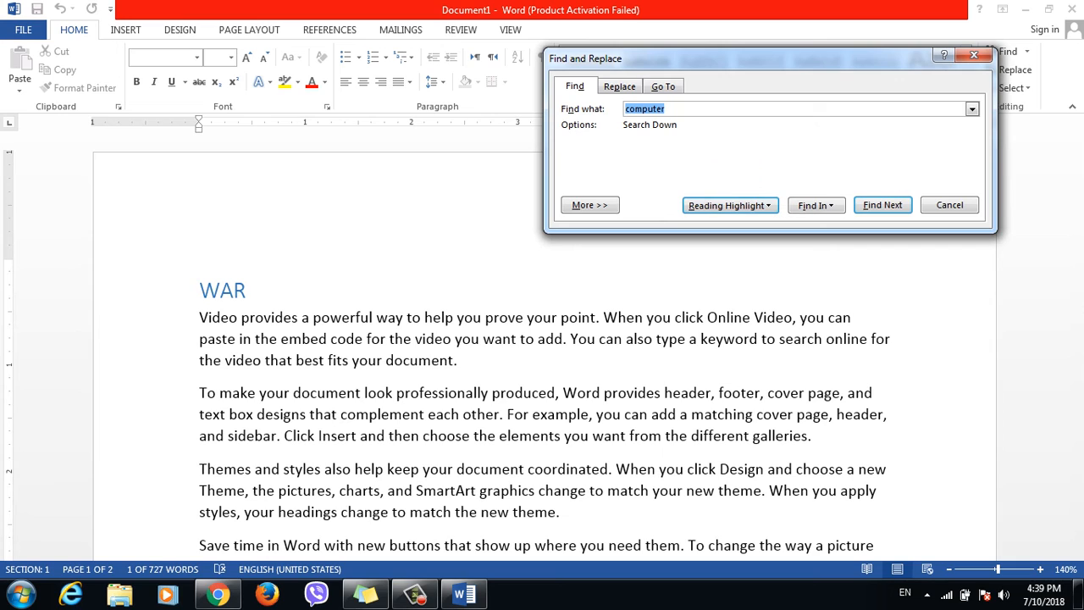
click(730, 206)
key(Escape)
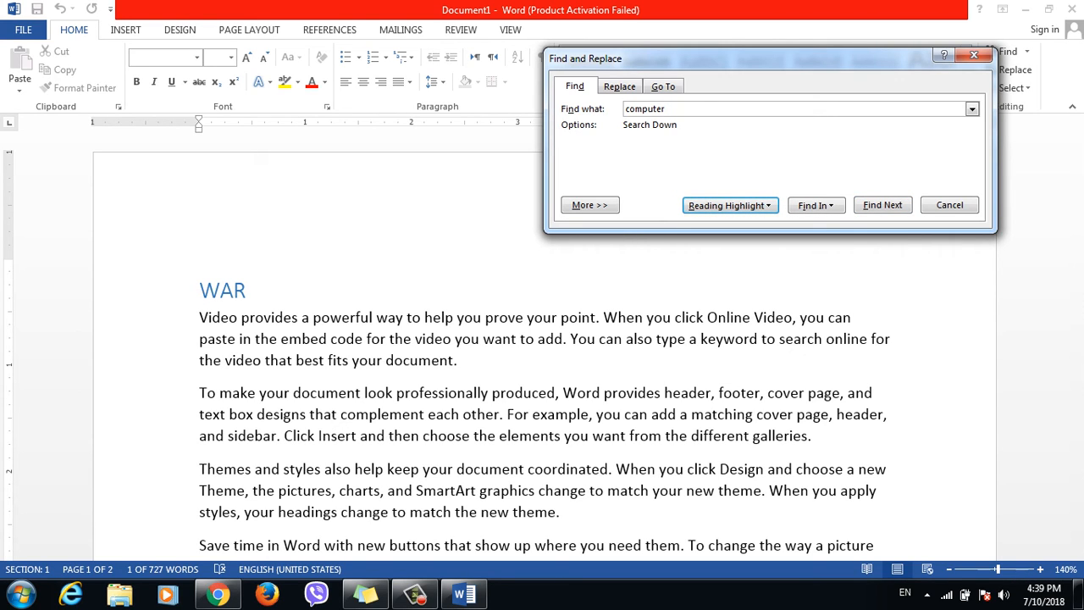
Change the search term to "click" and highlight all its occurrences with Reading Highlight
drag(672, 109, 616, 109)
text(click)
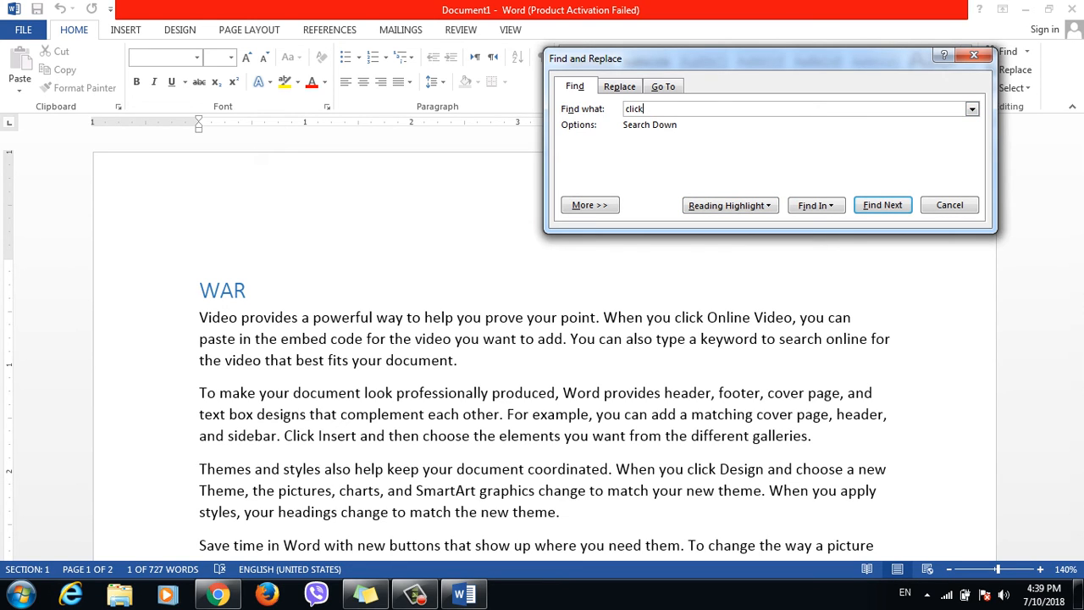
click(730, 206)
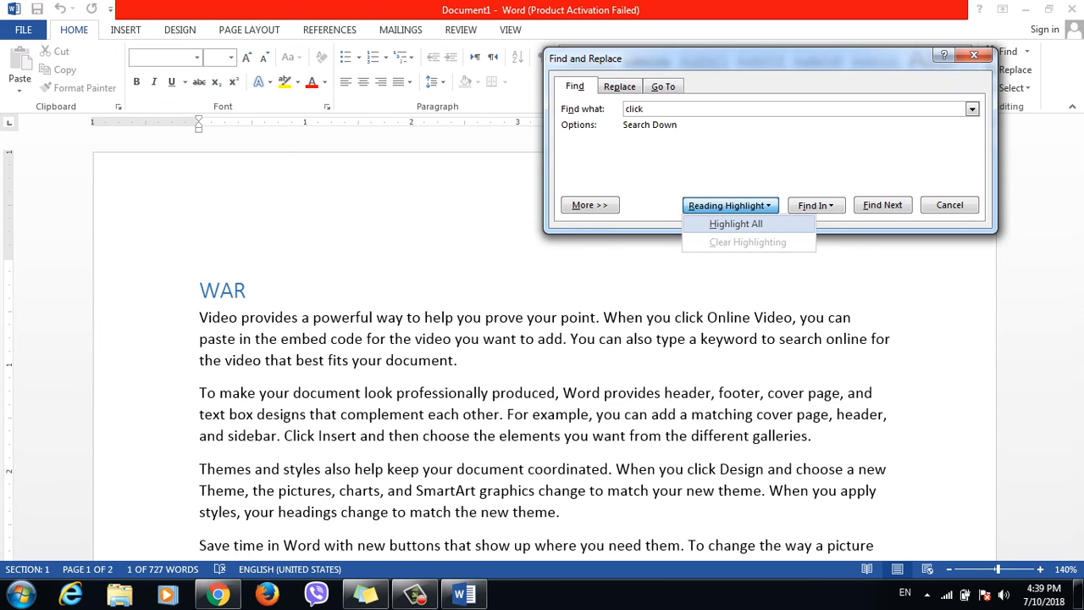
click(735, 223)
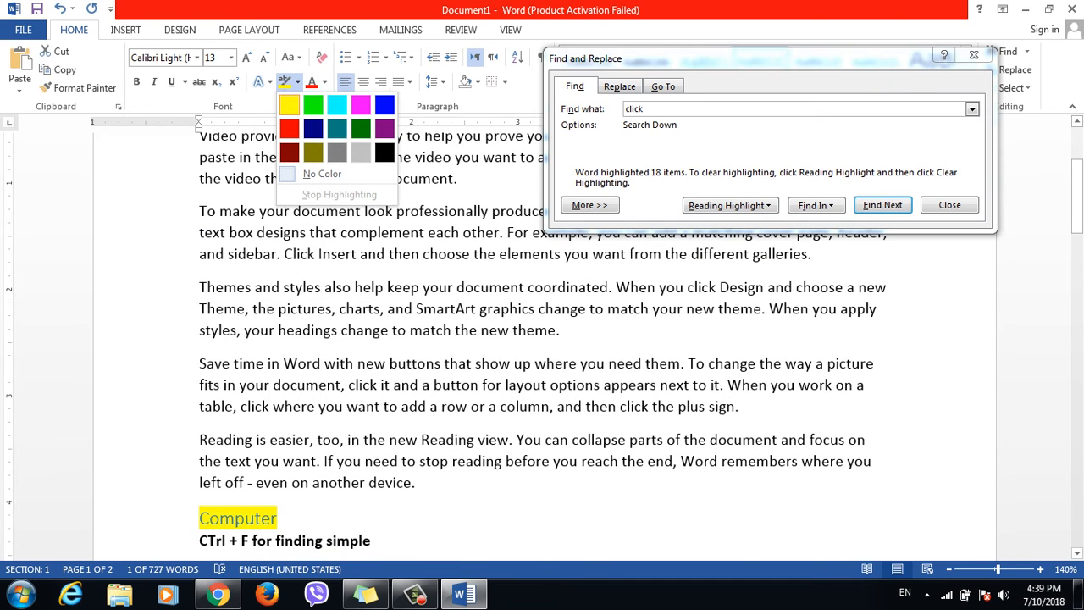
Place the cursor after the Computer heading, find the next "click" and apply Reading Highlight to all occurrences again
click(278, 518)
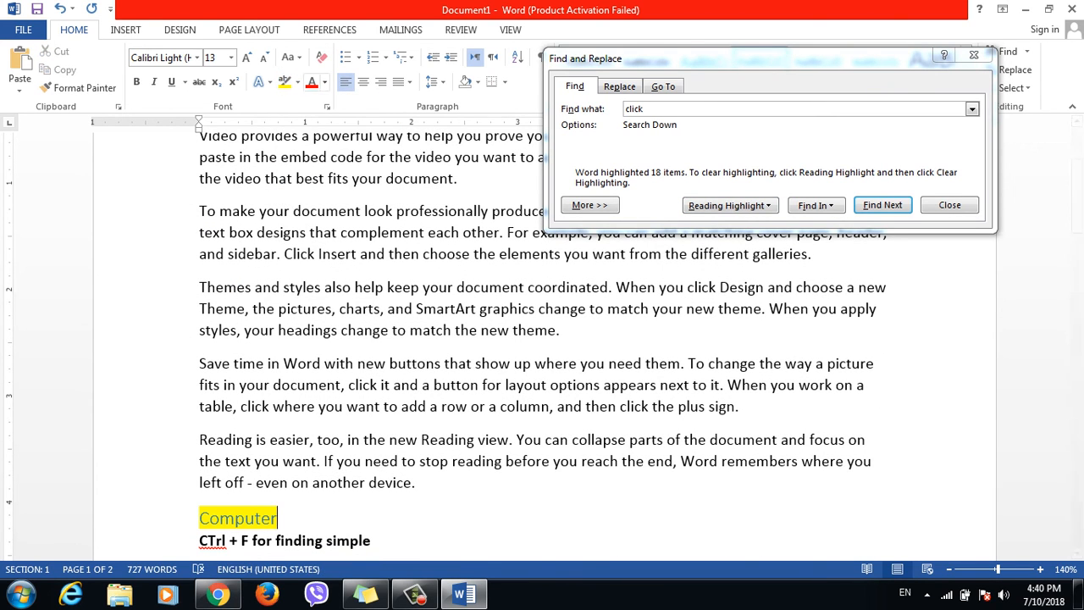
click(883, 204)
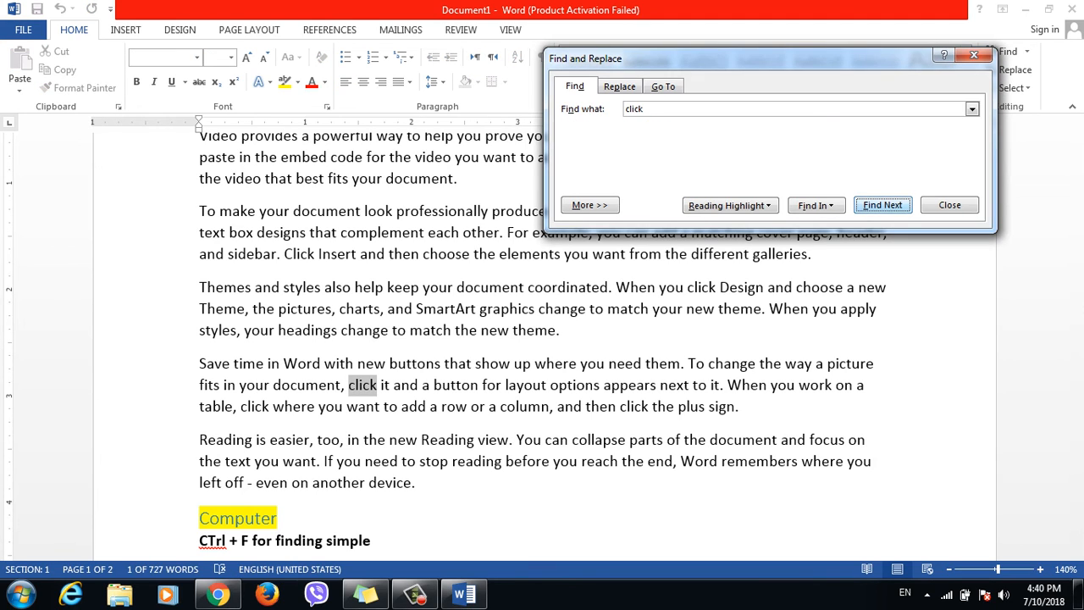
click(729, 205)
click(728, 223)
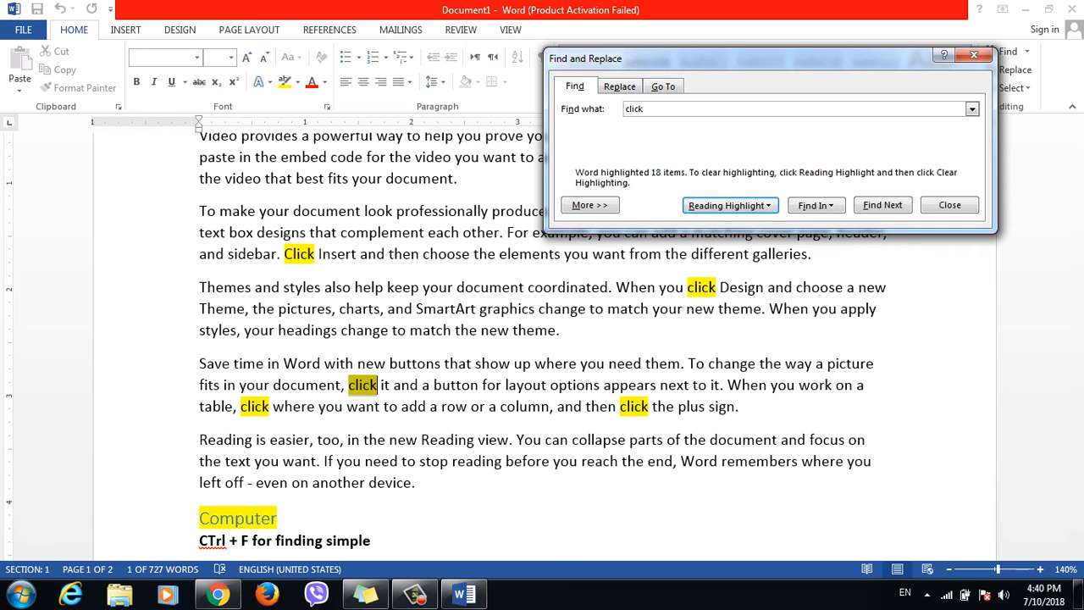
Clear the reading highlight from the "click" matches and reapply it to all occurrences
click(730, 205)
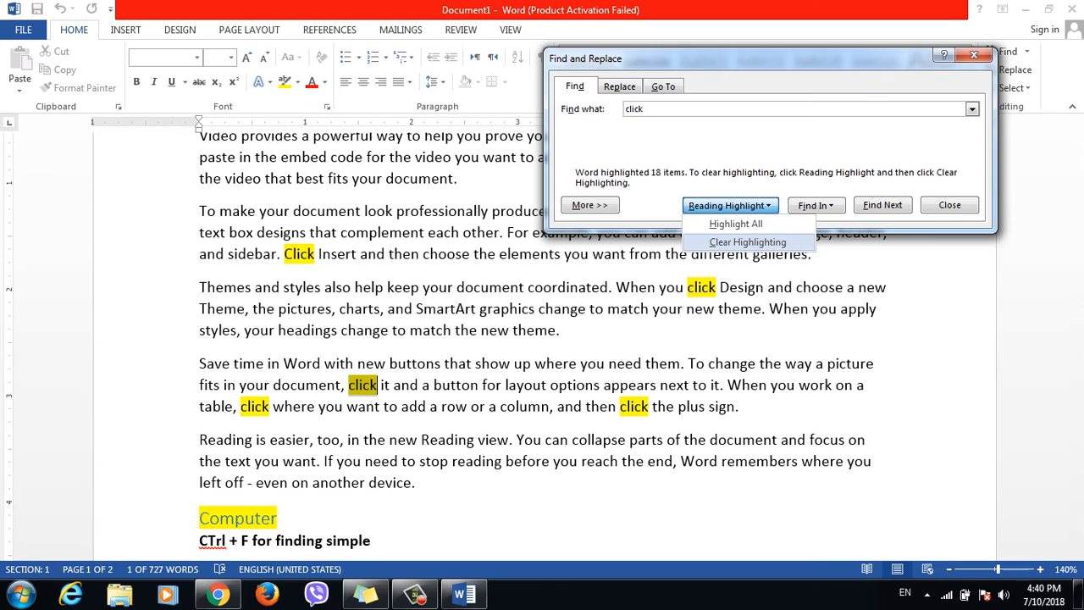
click(747, 242)
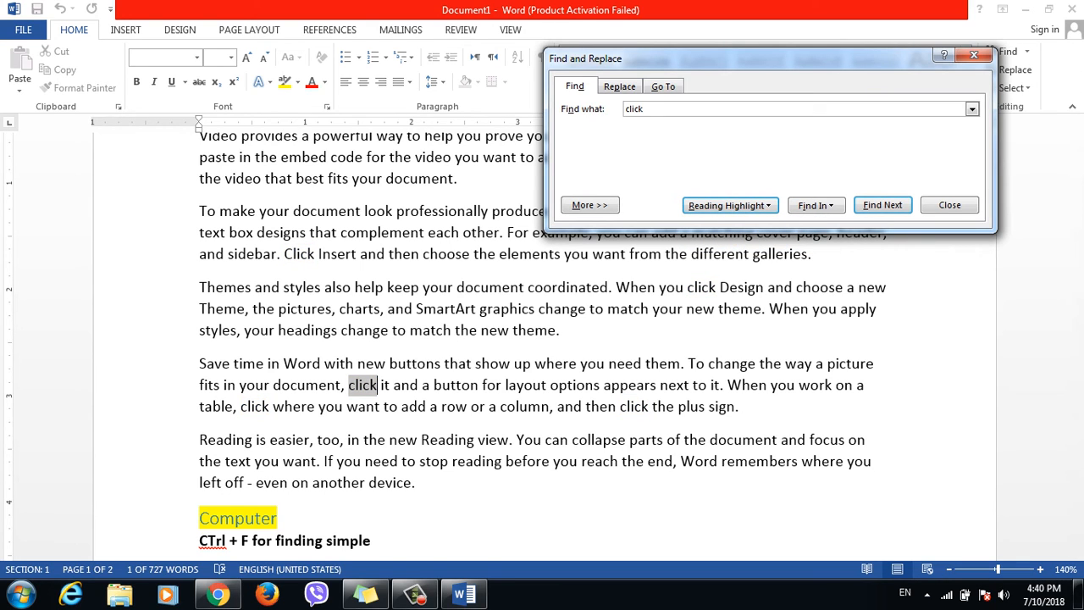
click(730, 205)
click(728, 224)
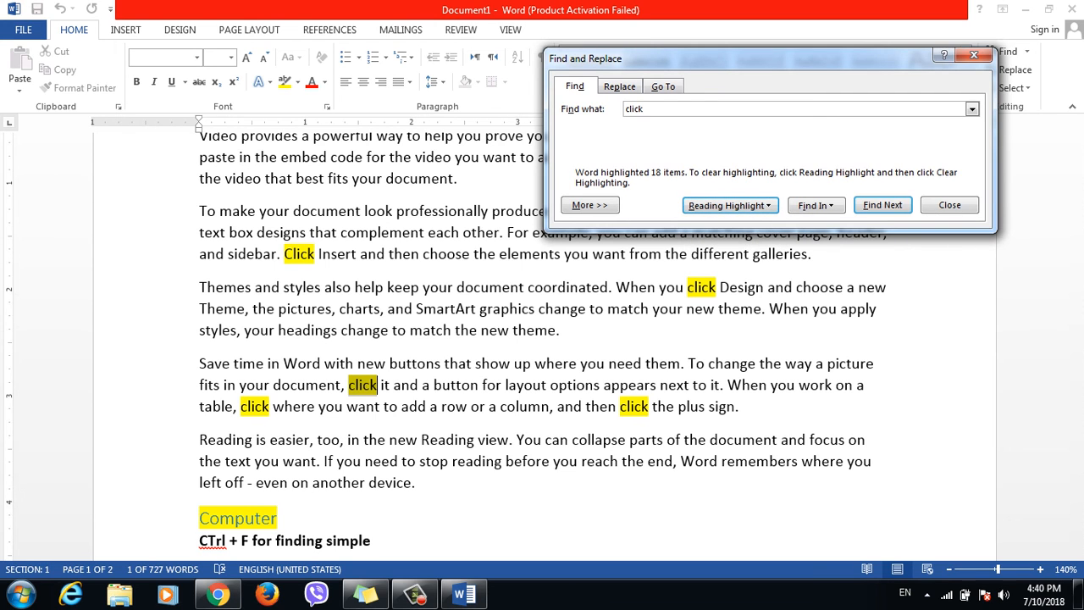
Step through the highlighted occurrences of "click" with Find Next and close the search prompt
click(882, 204)
click(883, 205)
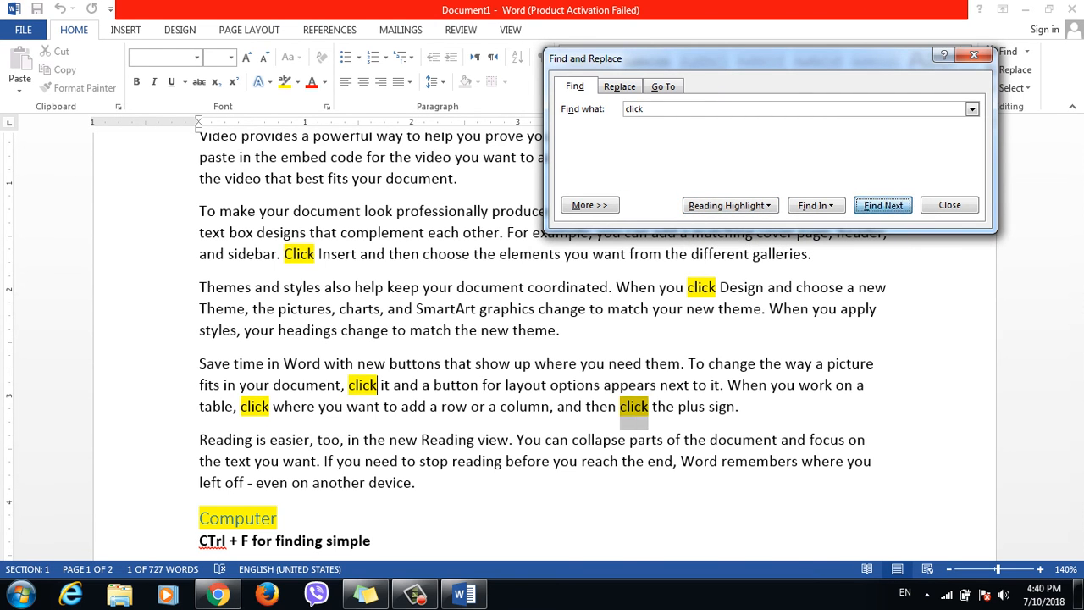
click(883, 205)
click(873, 314)
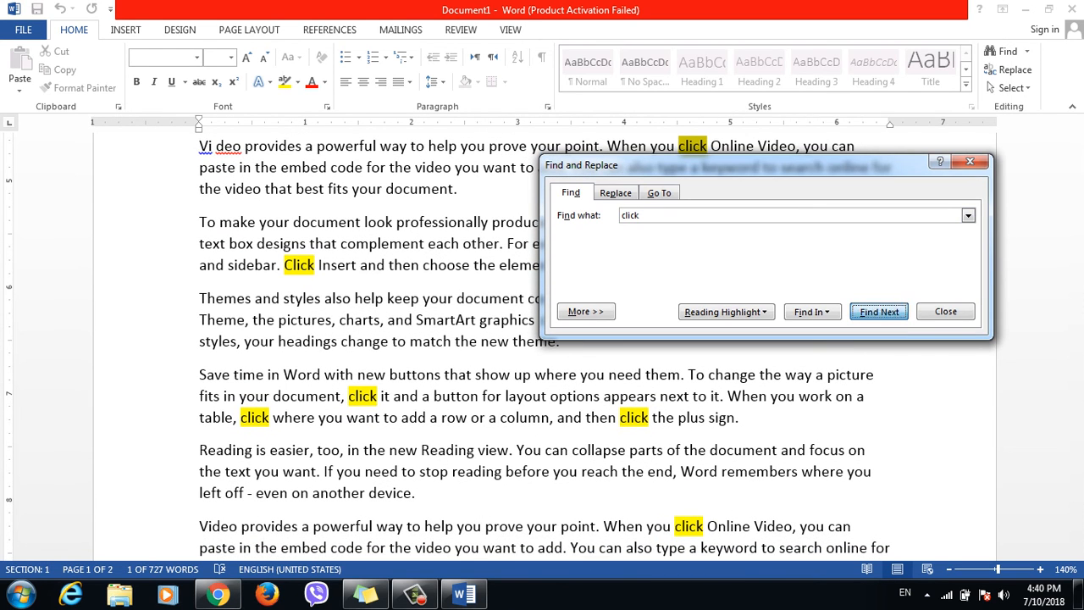
click(872, 313)
triple_click(873, 315)
click(872, 255)
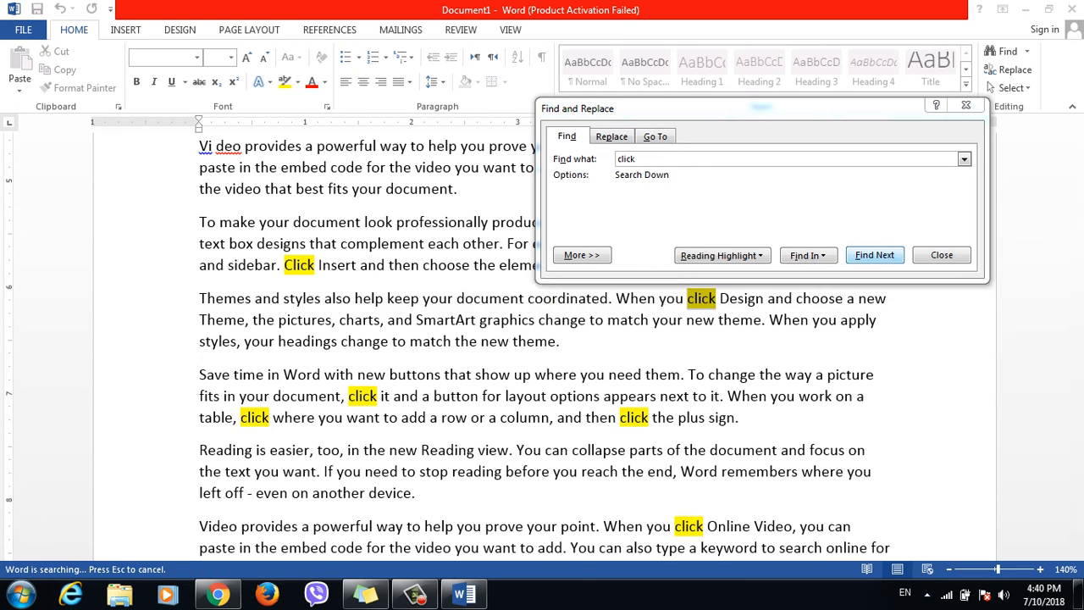
click(661, 269)
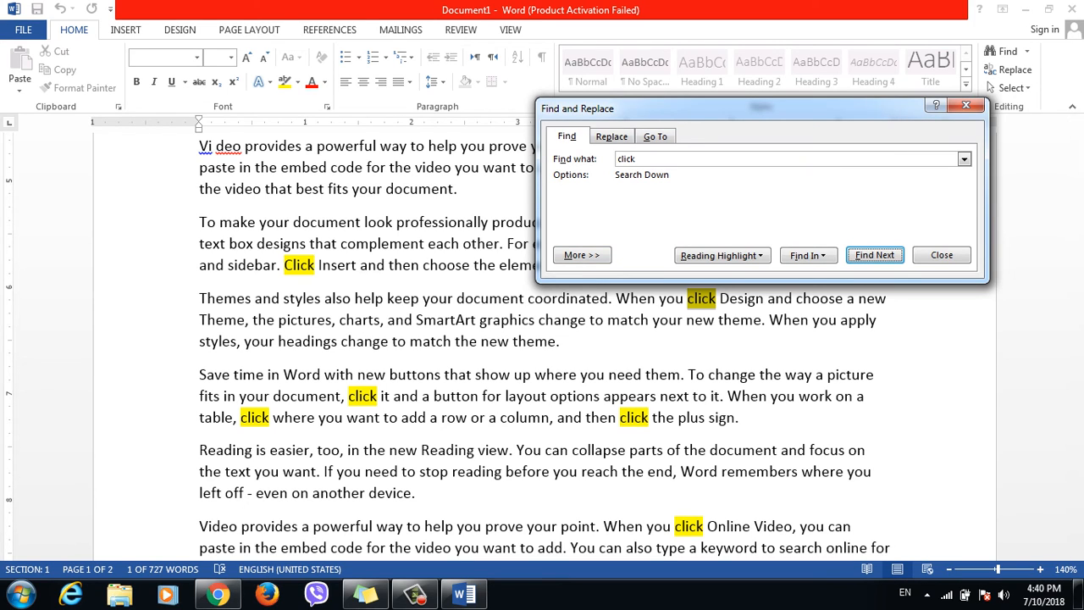
click(808, 255)
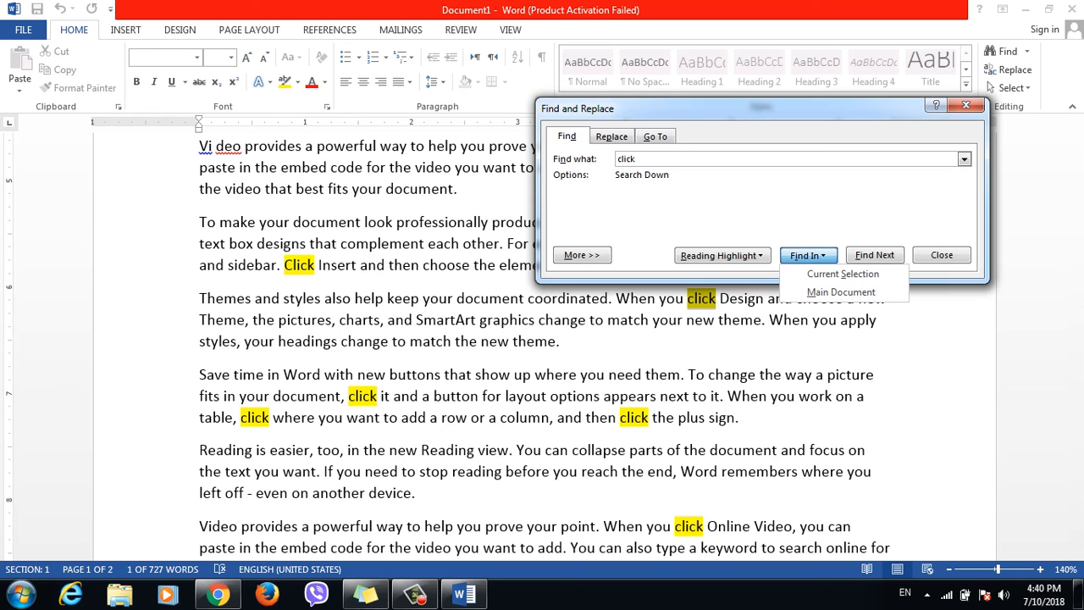
key(Escape)
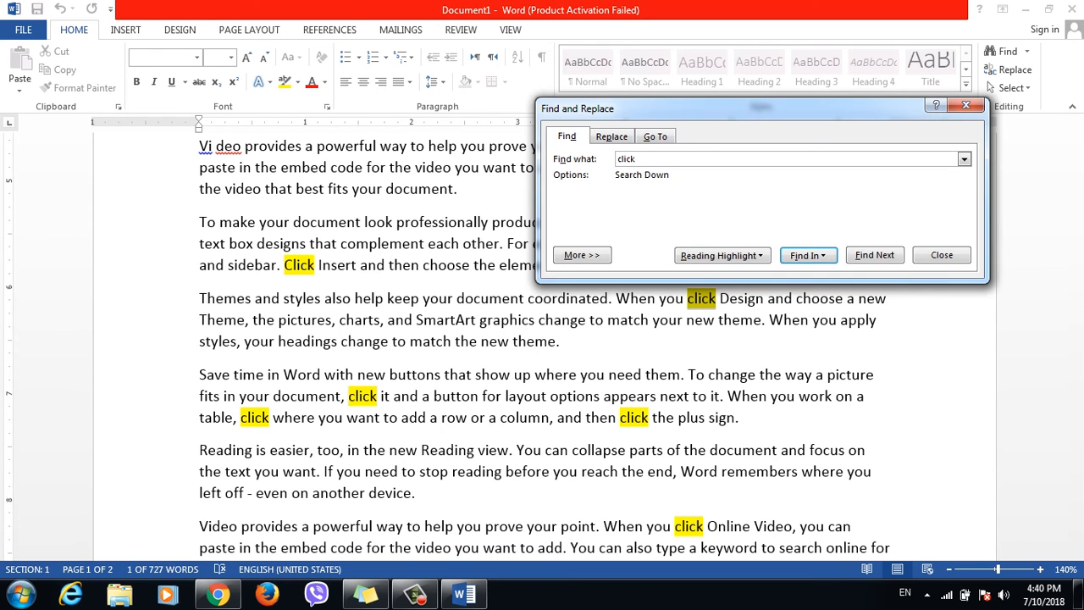
click(808, 255)
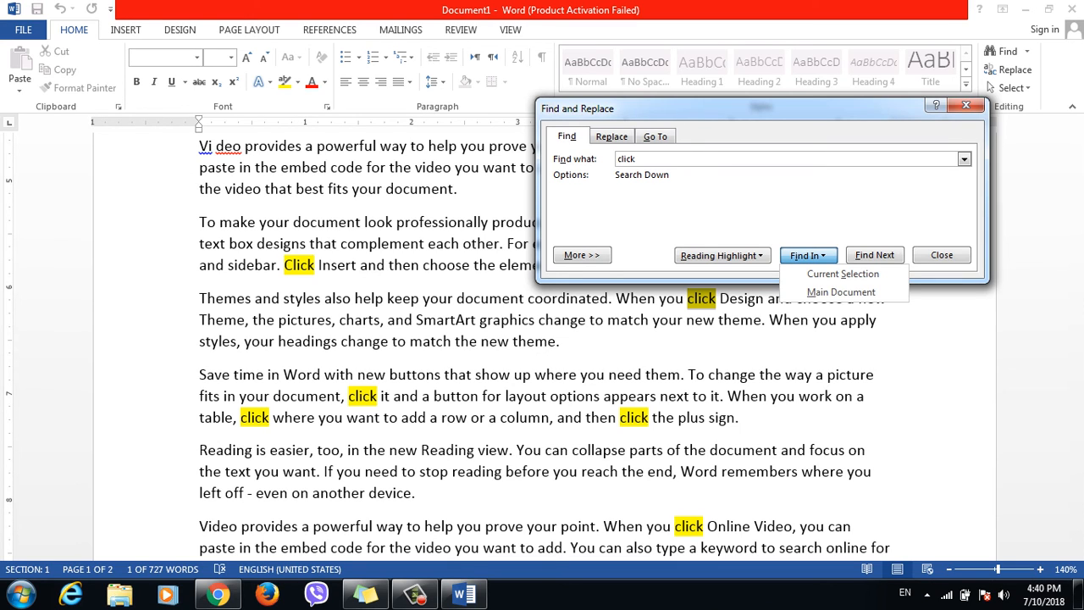
key(Escape)
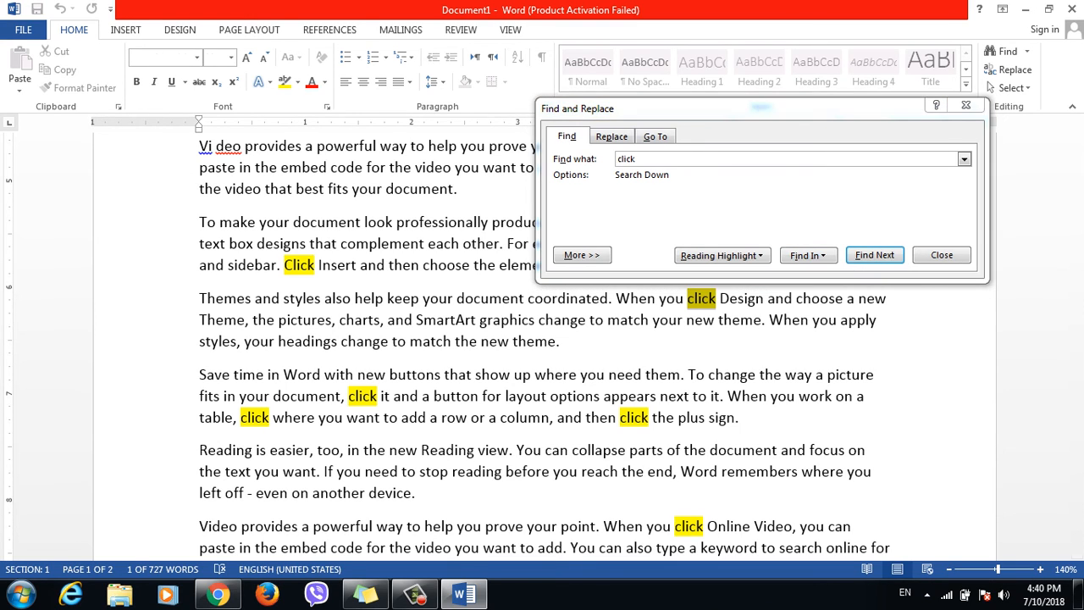
Find "click" only within the selected "Themes and styles" and "Save time in Word" paragraphs, without continuing the search beyond them
drag(740, 417, 200, 298)
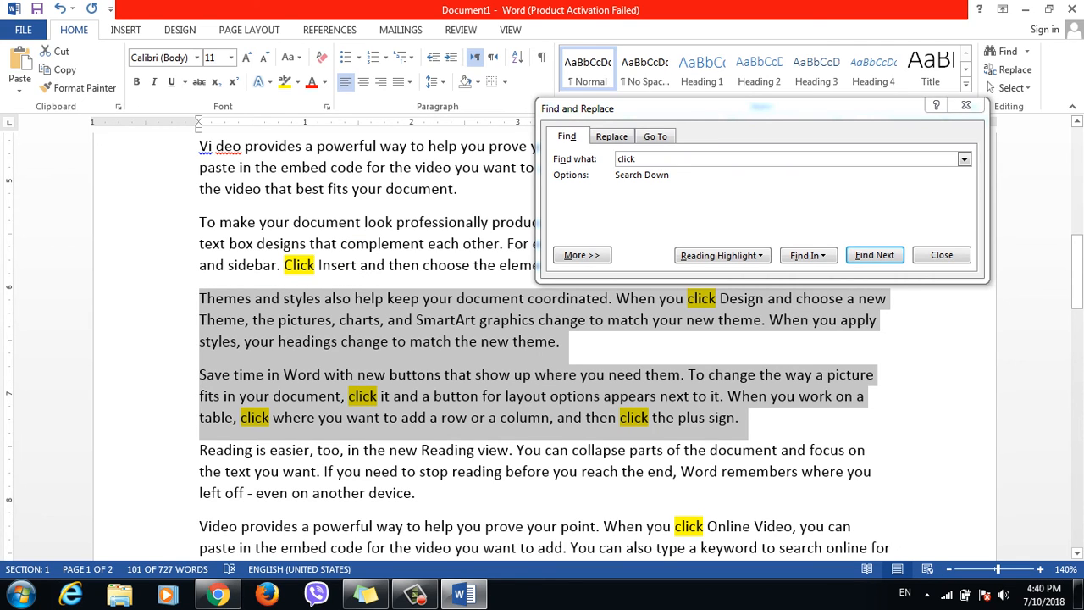
click(808, 255)
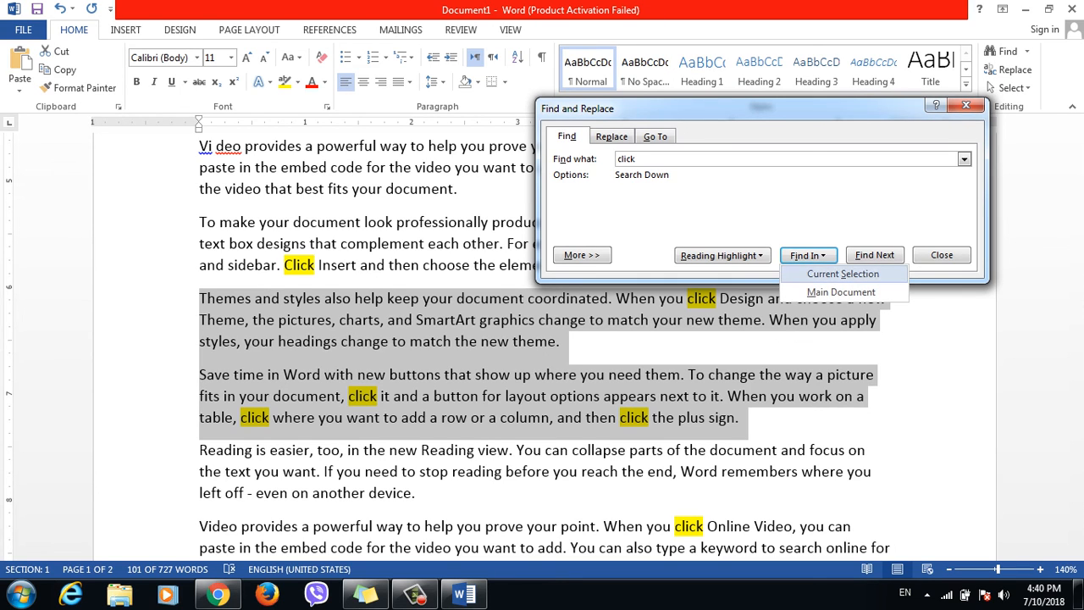
click(842, 274)
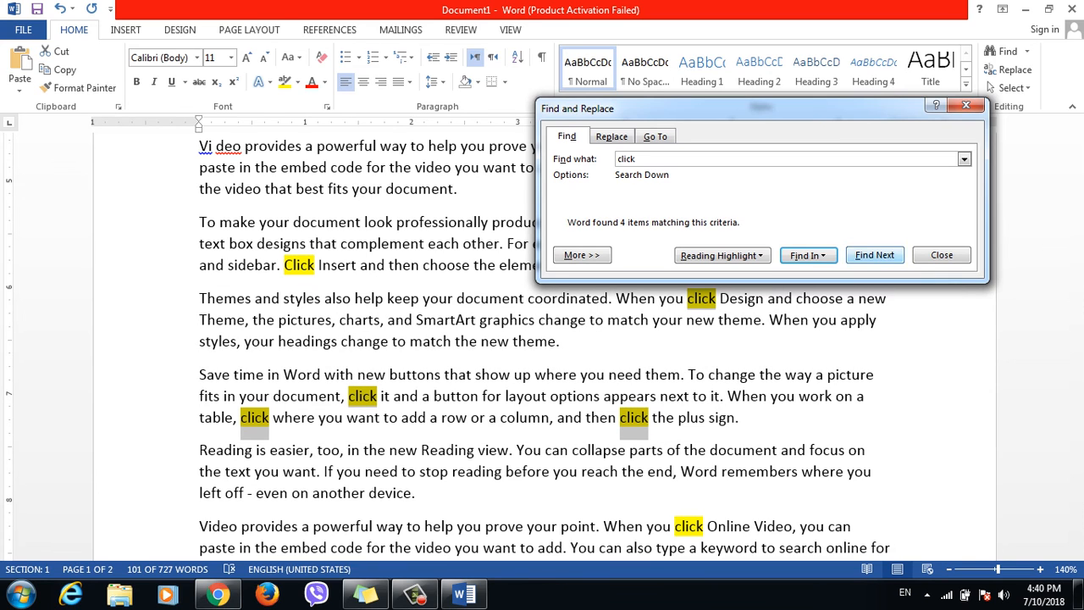
key(Return)
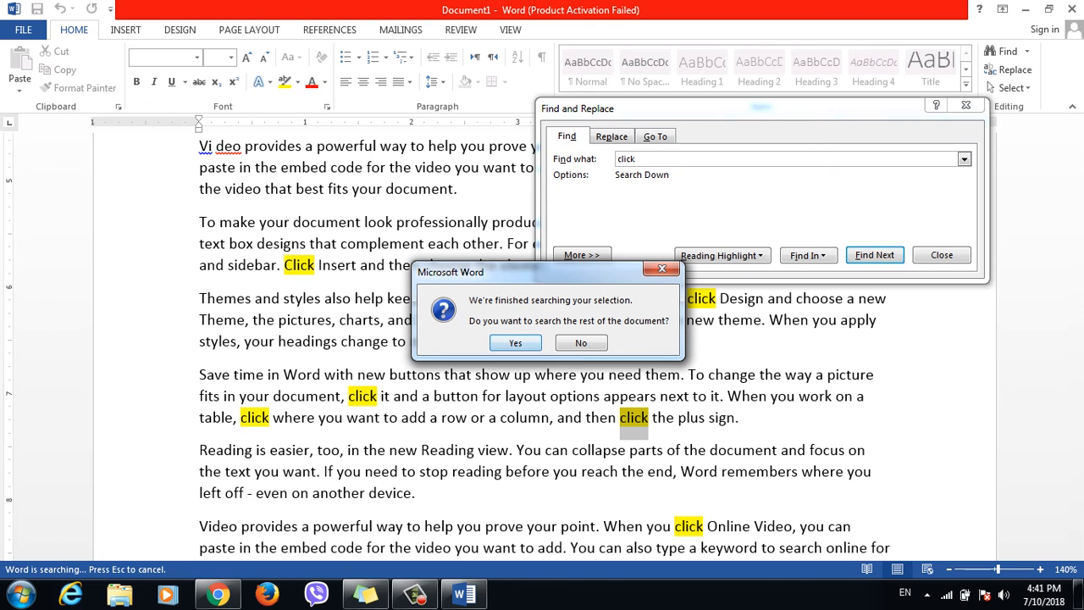
click(662, 268)
Clear the reading highlight from all "click" matches
click(723, 255)
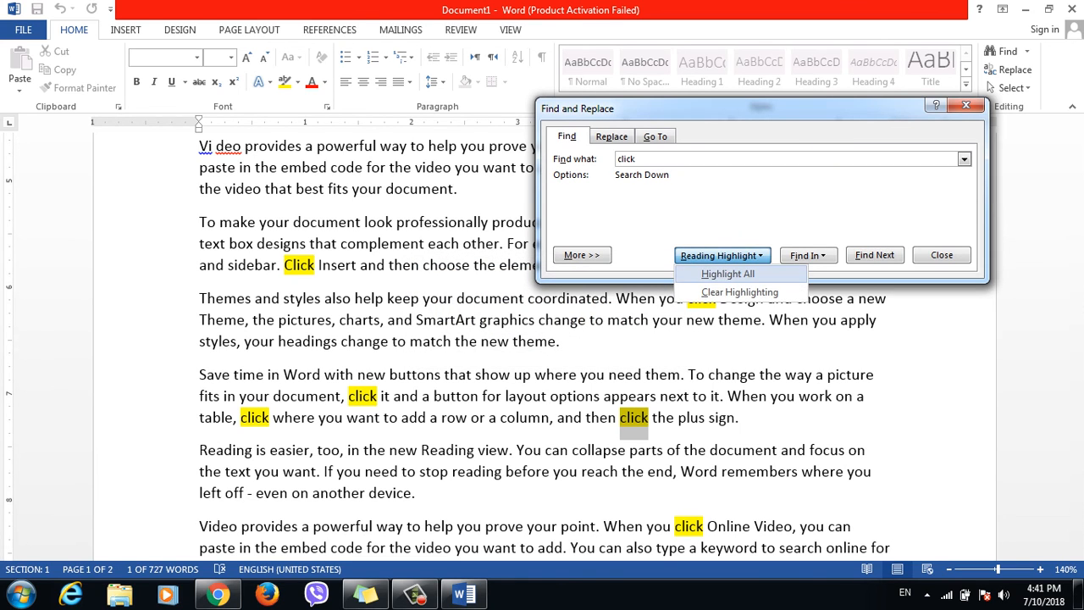
click(739, 291)
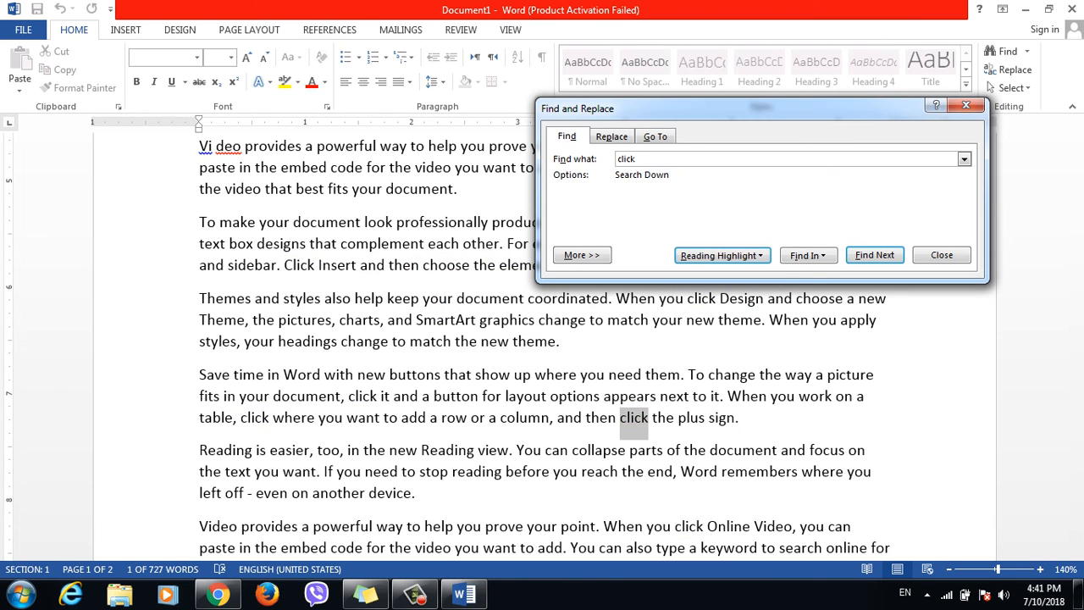
click(633, 381)
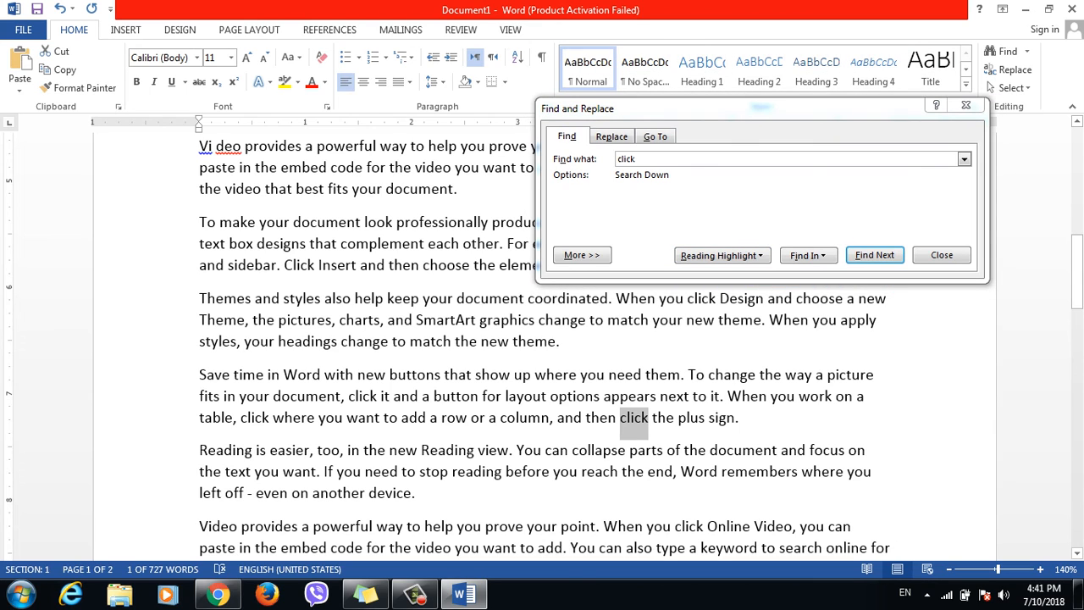
Find "styles" within the selected "Themes and styles" and "Save time in Word" paragraphs, and move the dialog off the text
drag(739, 417, 199, 298)
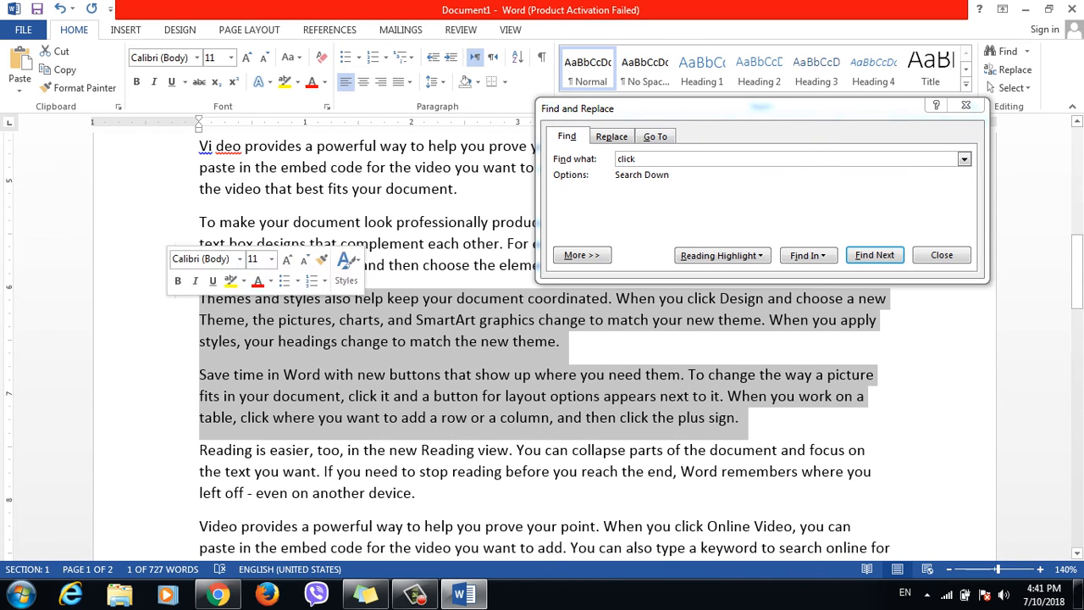
click(668, 159)
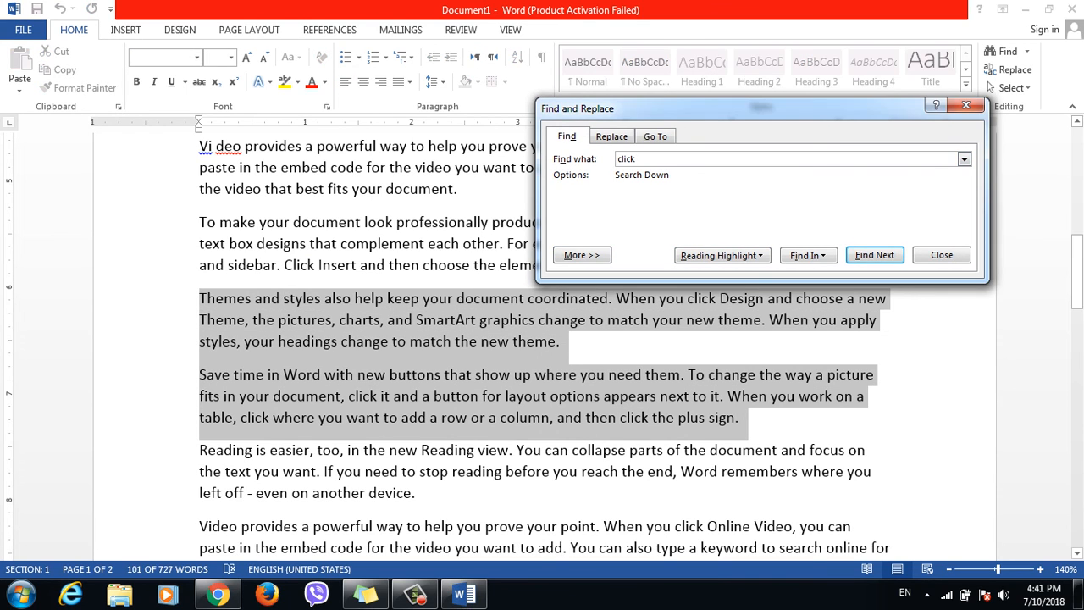
key(BackSpace)
key(BackSpace)
key(BackSpace)
key(BackSpace)
key(BackSpace)
text(styles)
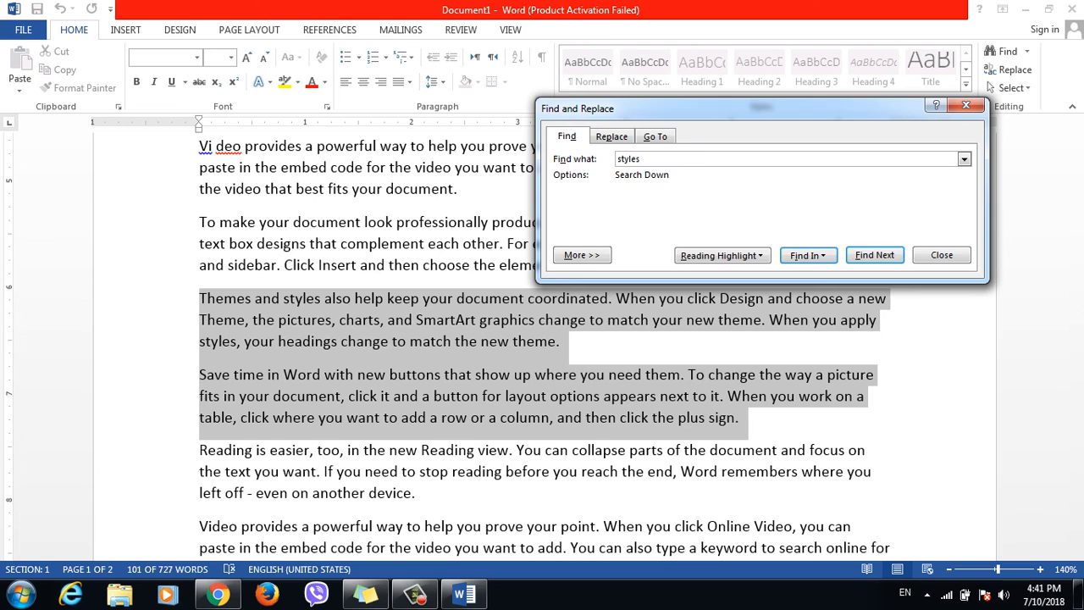
click(808, 255)
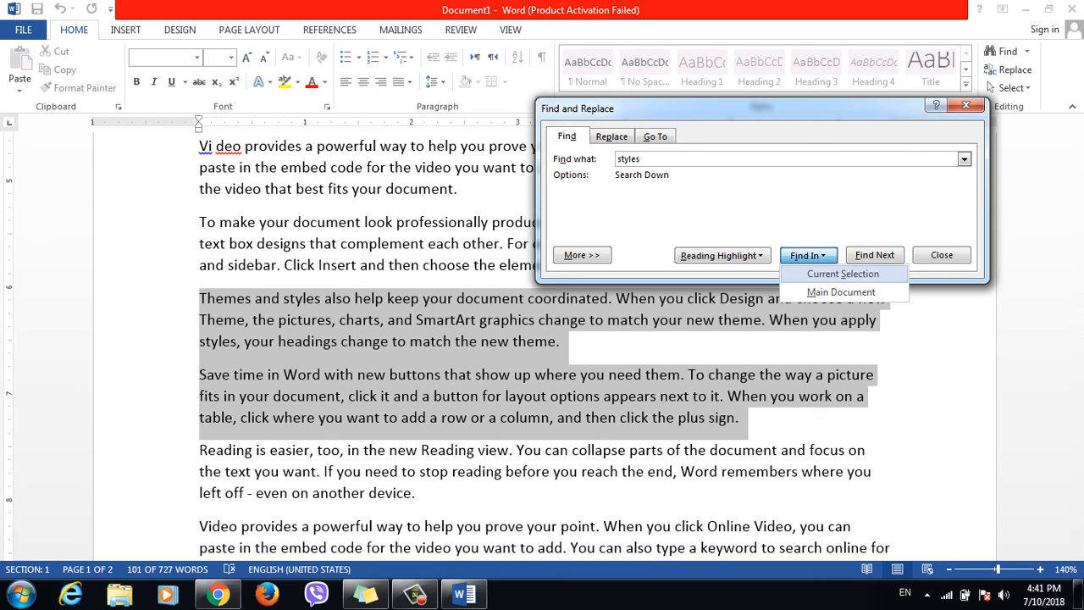
click(842, 274)
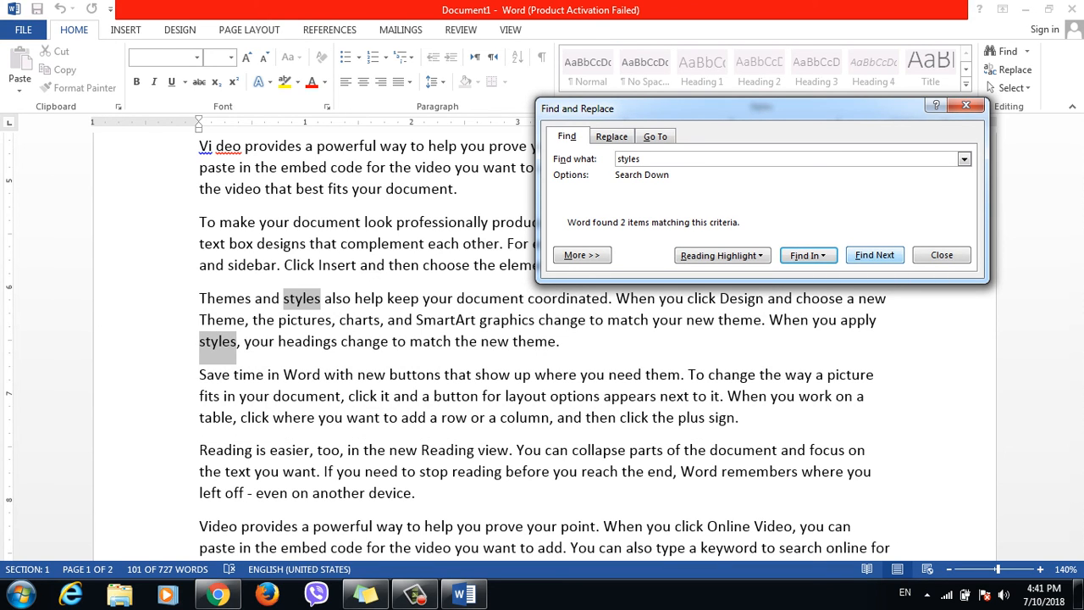
drag(745, 108, 738, 76)
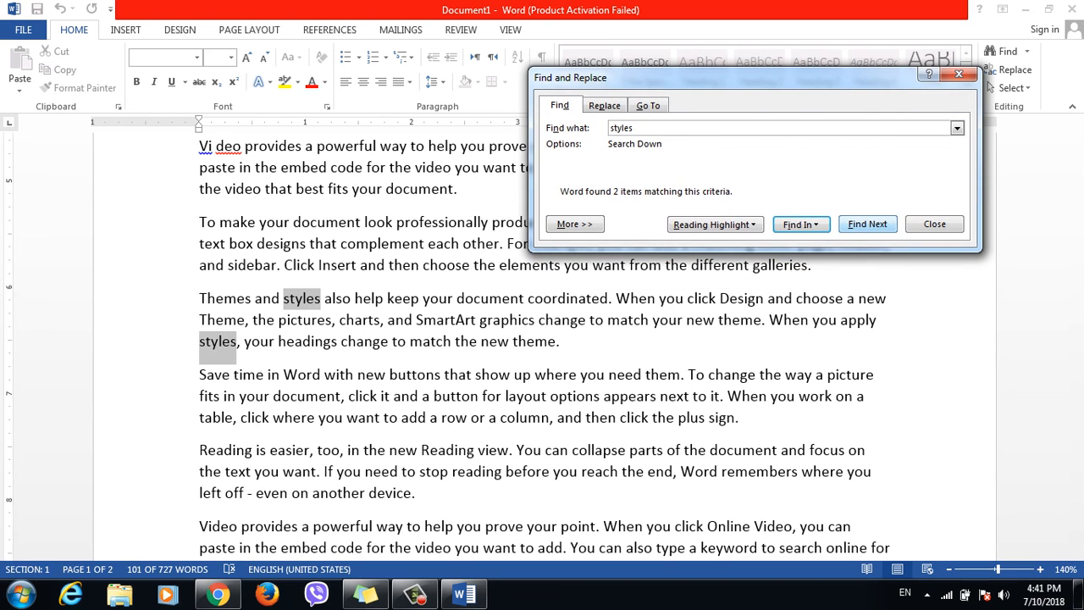
Step past the last "styles" match in the selection, continue searching the rest of the document, and move the dialog off the text
click(866, 224)
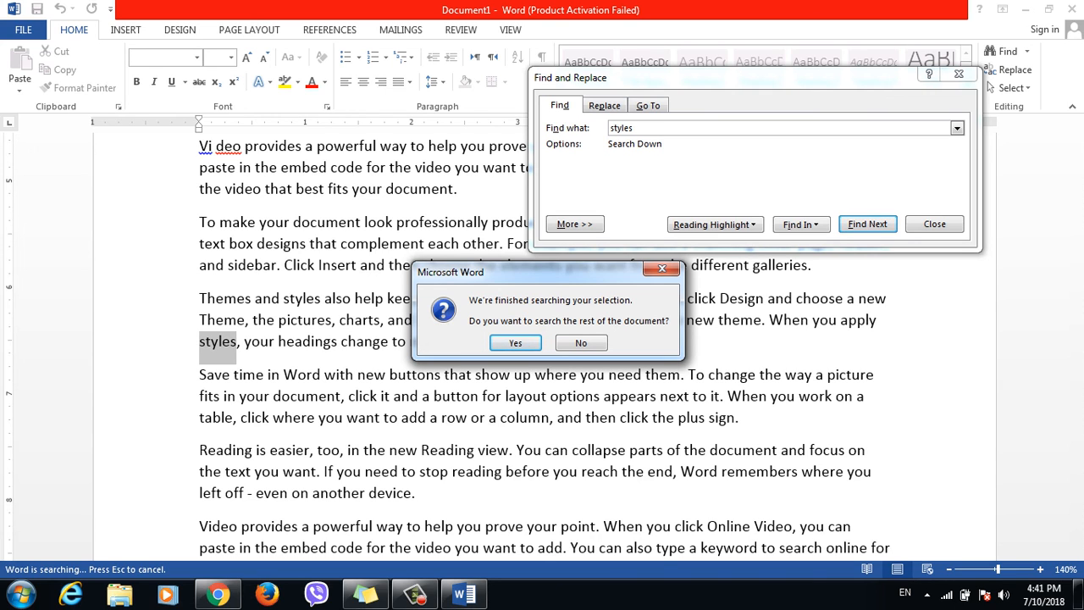
click(515, 342)
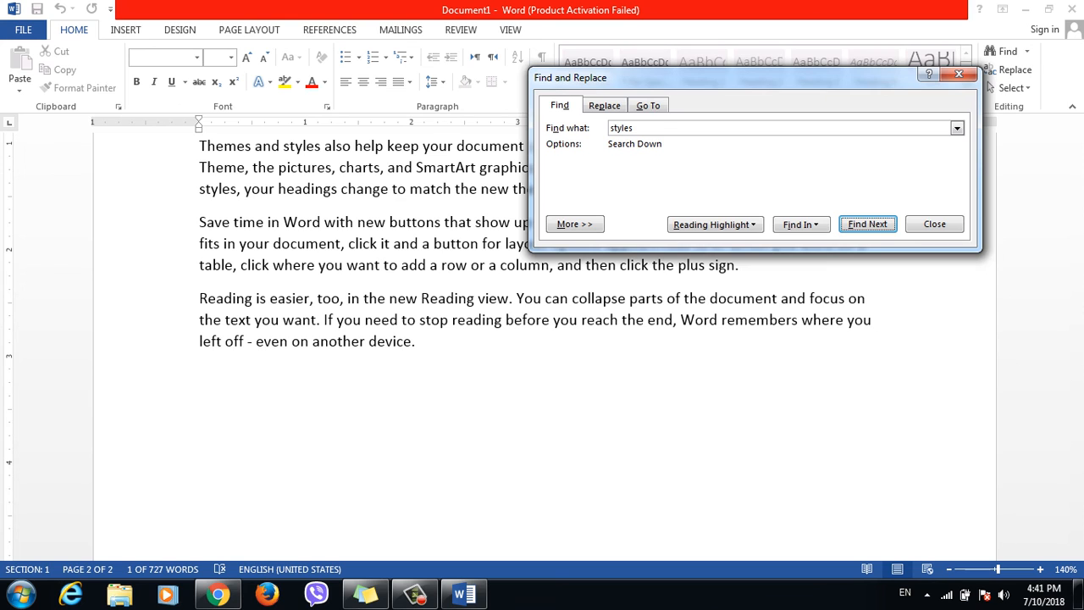
drag(720, 78, 710, 275)
Find "styles" throughout the main document, step through the matches with Find Next, and decline to search the rest of the document
click(791, 422)
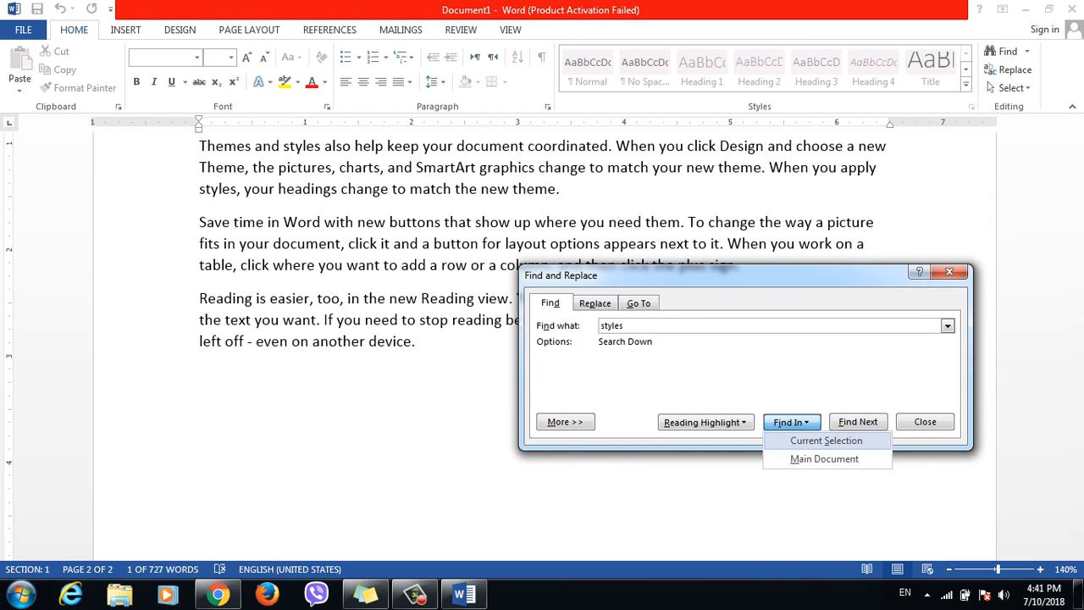
click(824, 458)
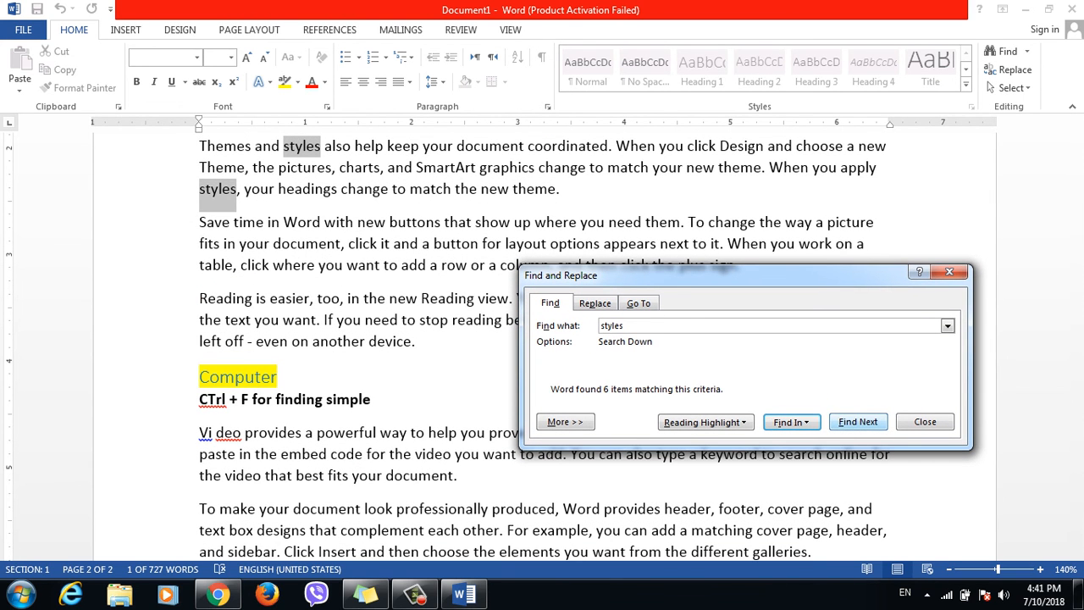
click(857, 422)
click(858, 422)
click(857, 422)
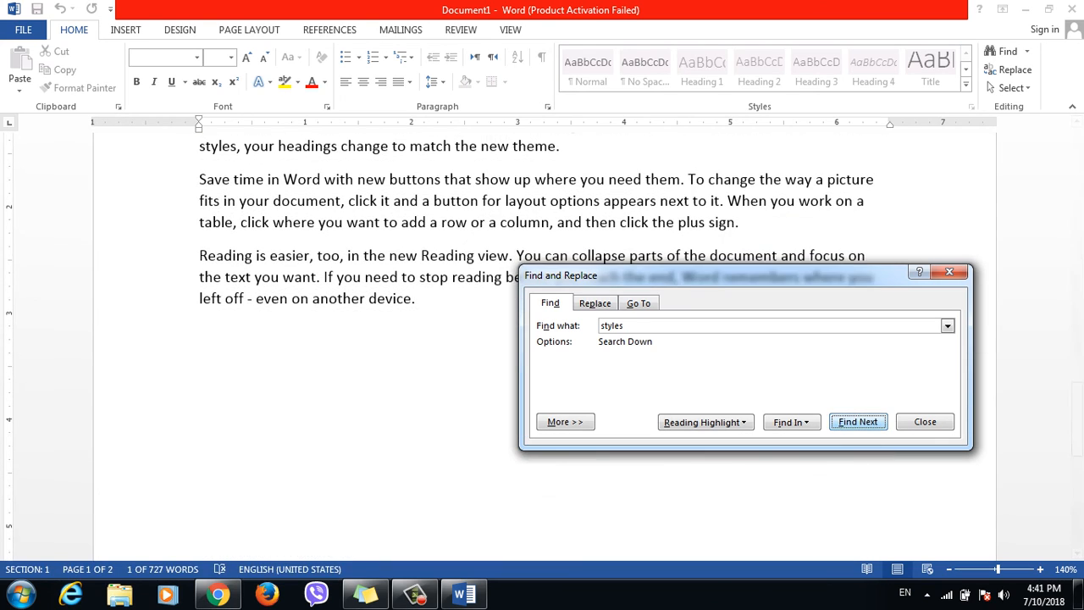
key(Return)
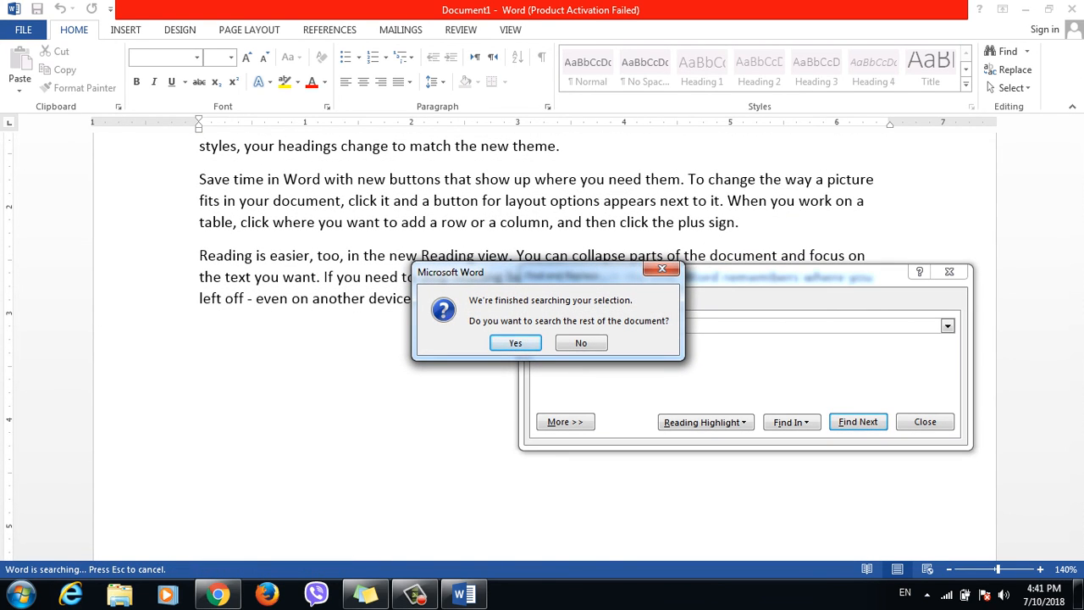
key(Tab)
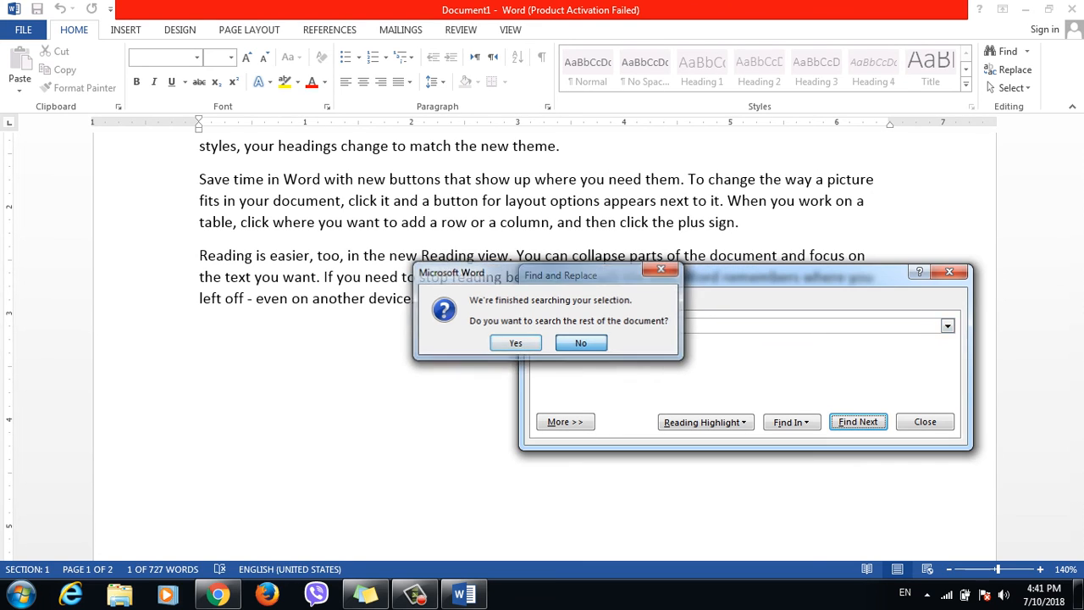
click(581, 343)
Review the Find In scope choices and close the Find and Replace dialog
drag(644, 273, 506, 160)
click(654, 309)
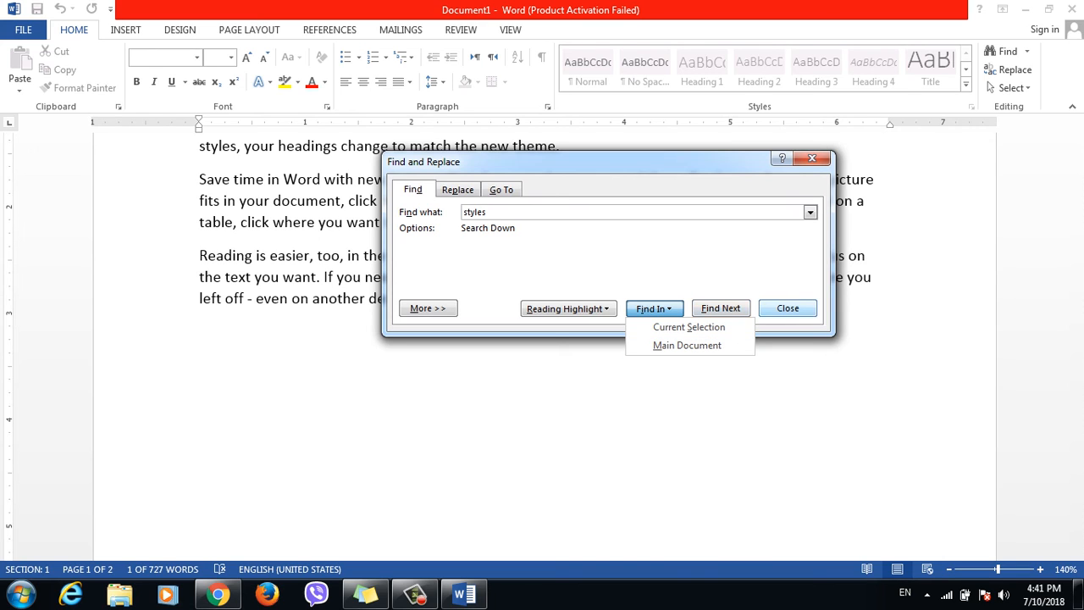
click(788, 308)
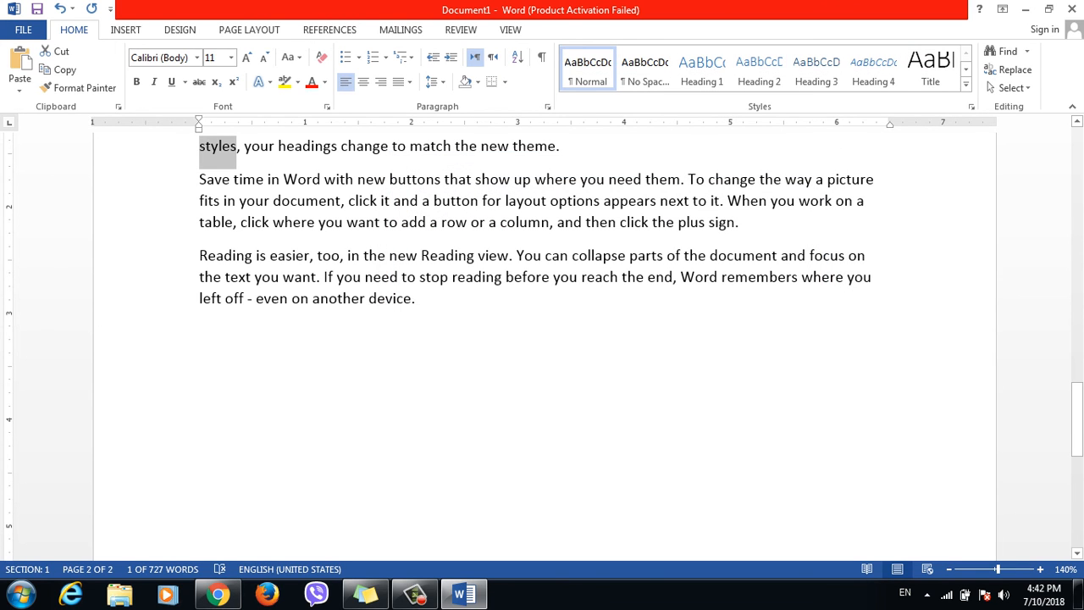
Place the cursor in the first paragraph under "WAR", reopen advanced Find with its search options expanded, and dismiss the Internet Download Manager message
drag(1077, 419, 1077, 161)
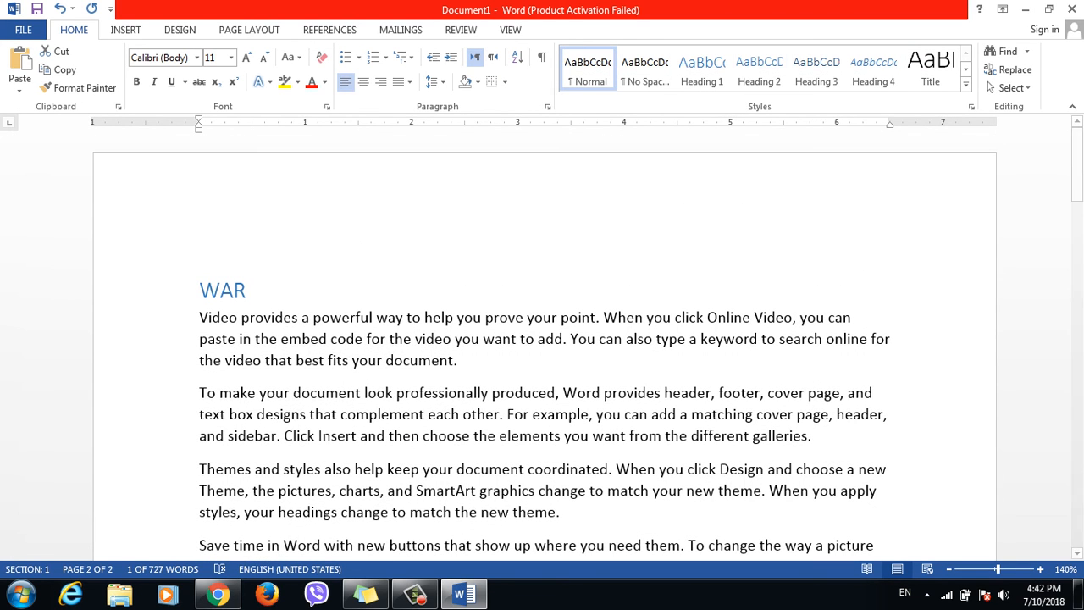
click(644, 339)
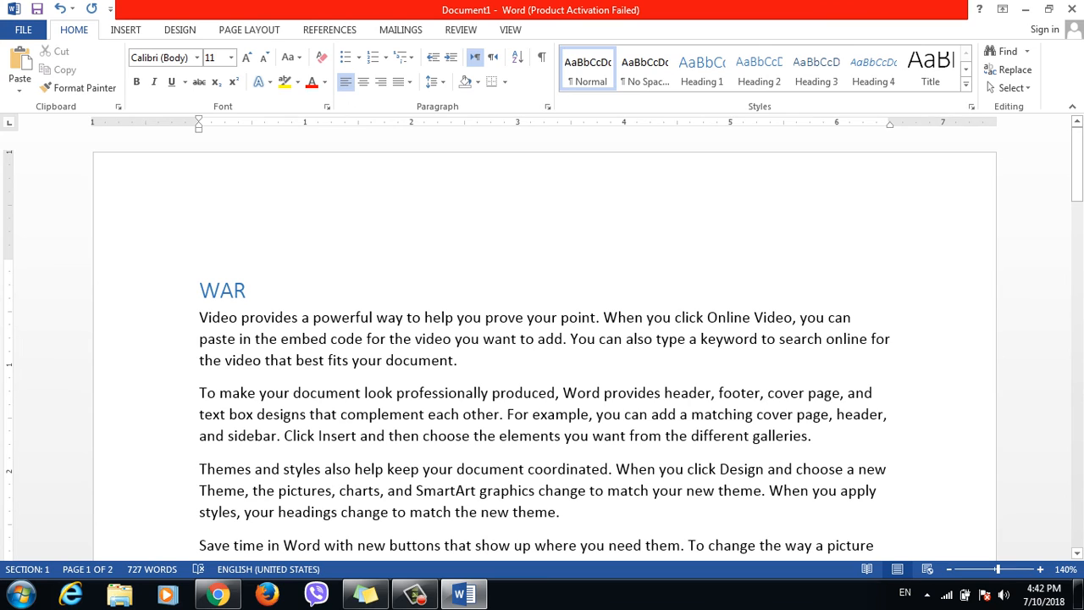
key(ctrl+g)
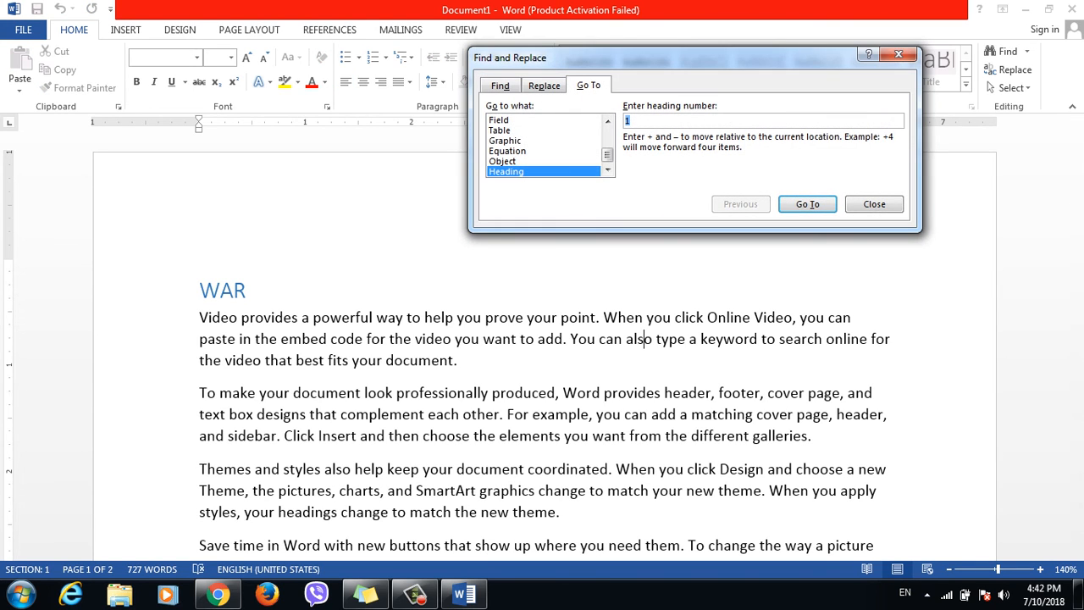
click(500, 85)
click(514, 204)
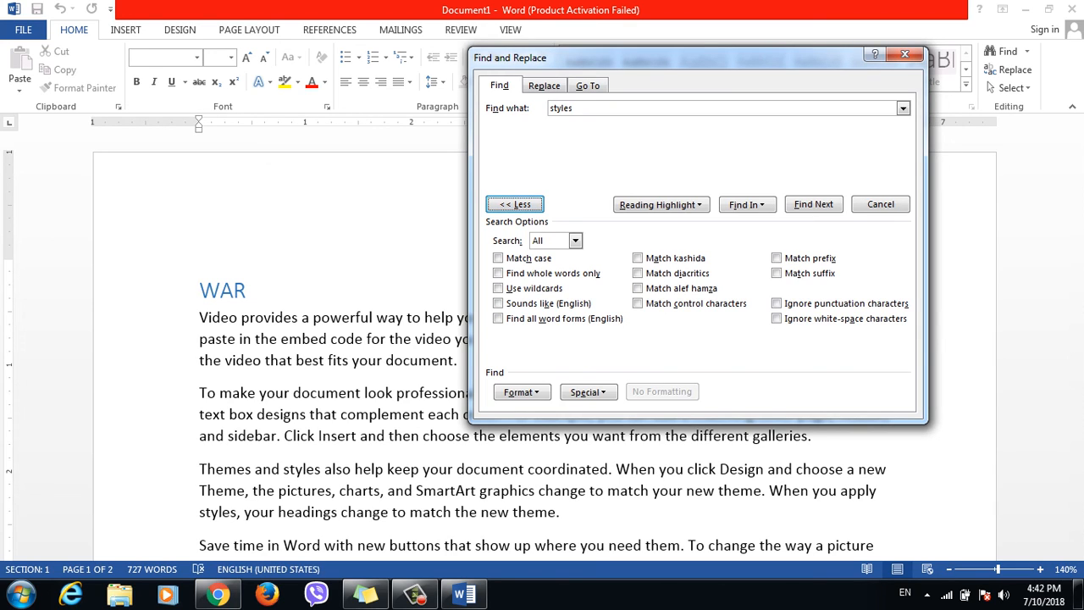
click(544, 85)
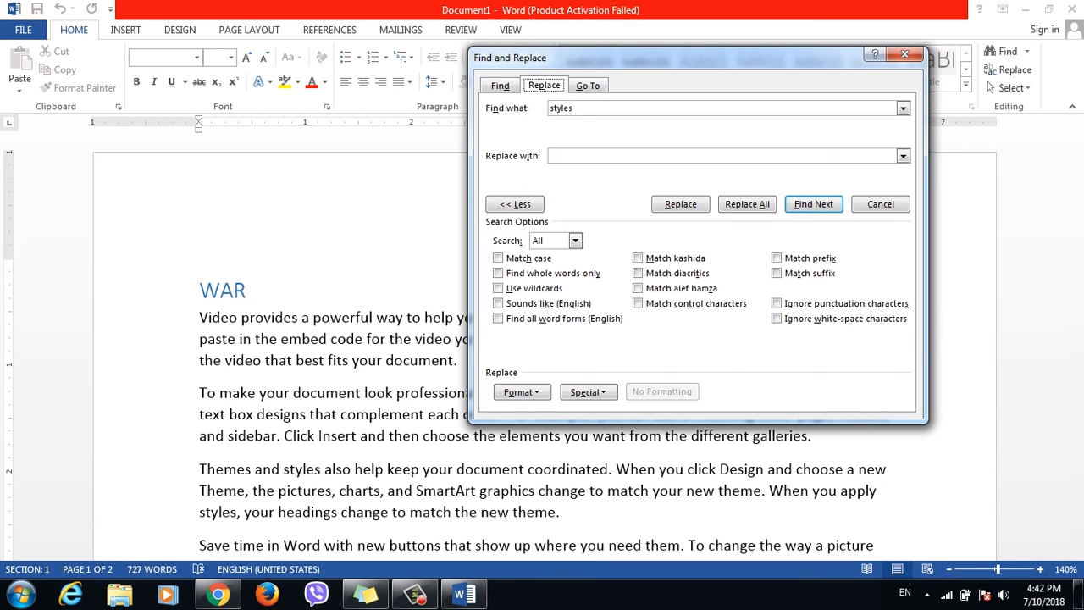
click(499, 85)
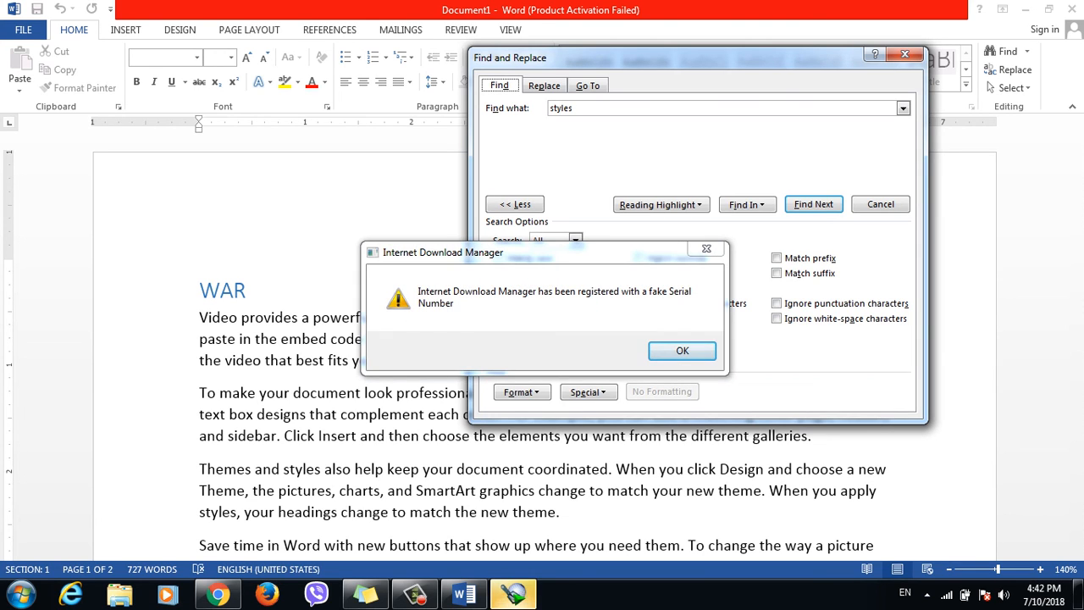
click(706, 249)
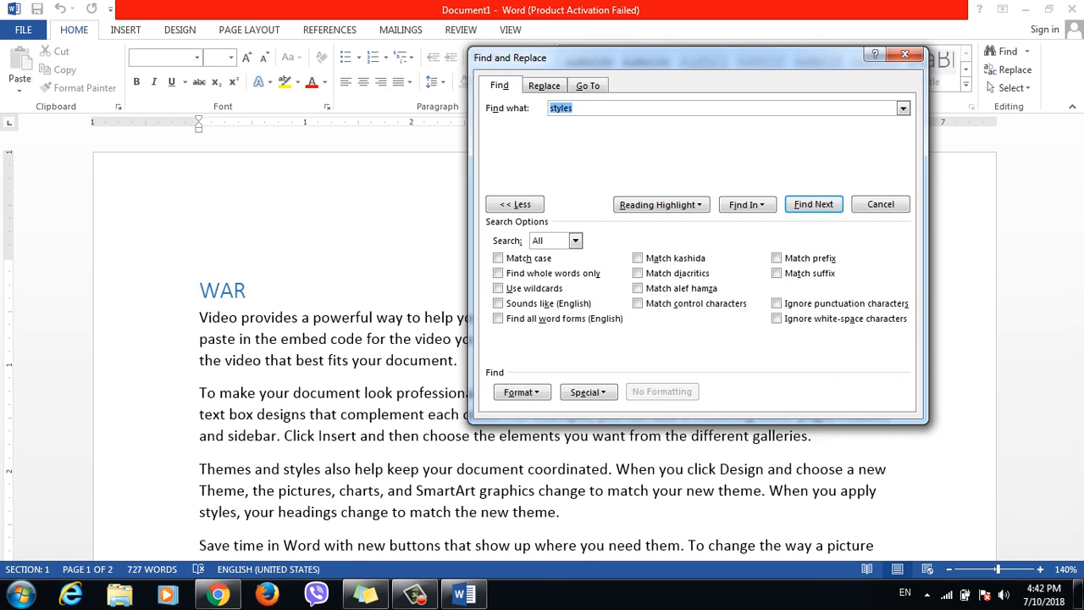
Search for "ma??" with Use wildcards enabled and step through the matches with Find Next
text(ma)
text(??)
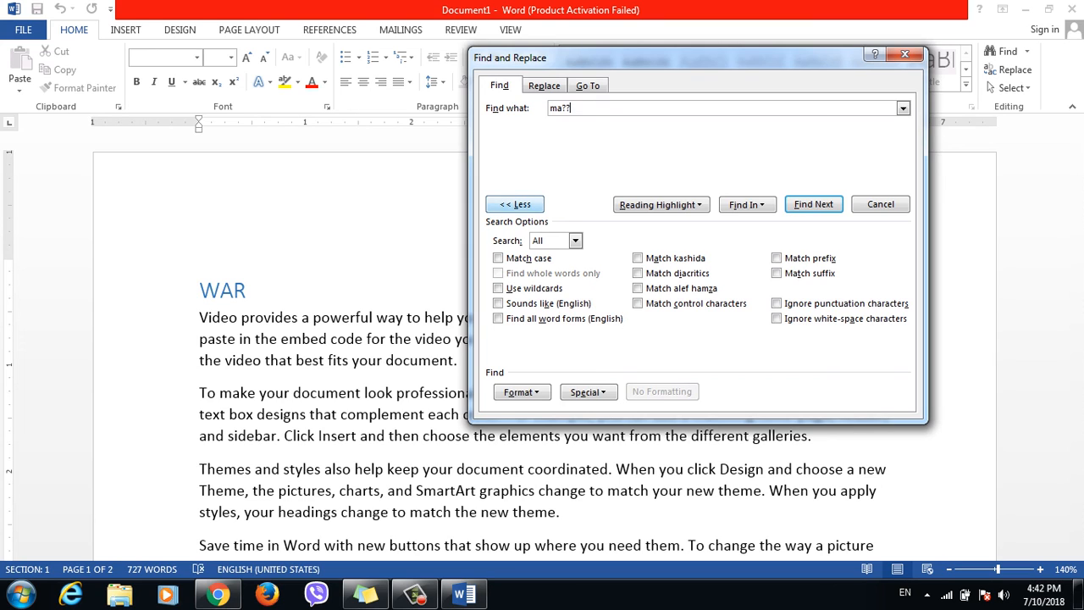
click(497, 288)
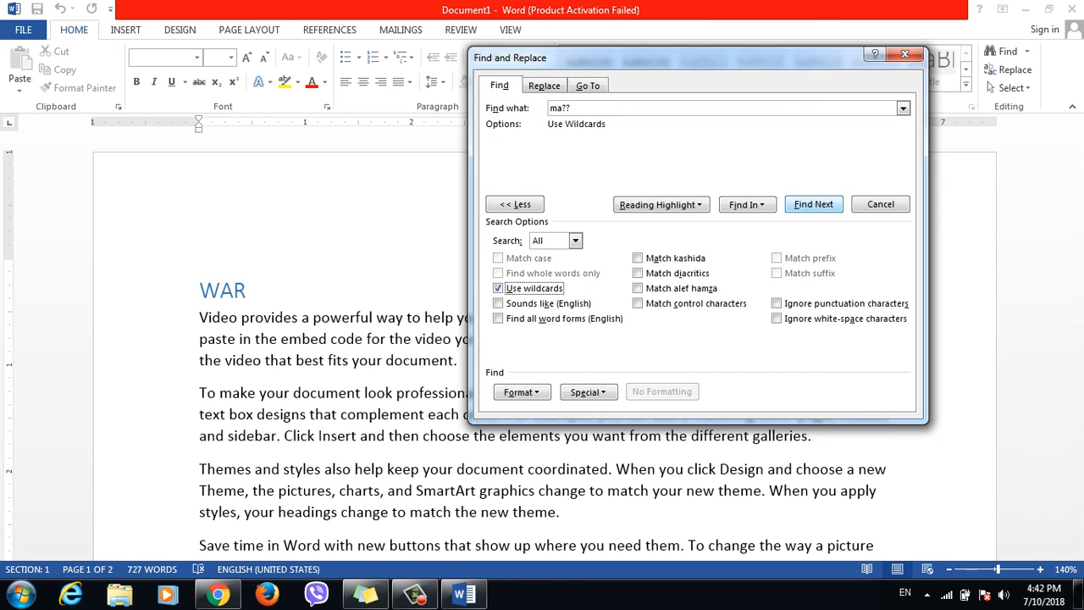
click(812, 204)
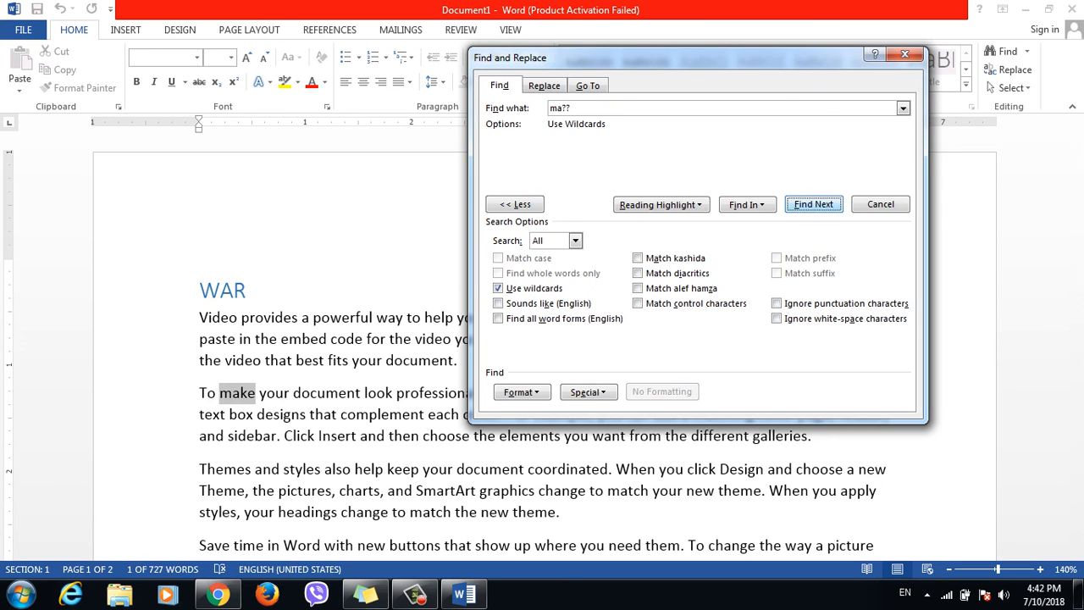
key(Return)
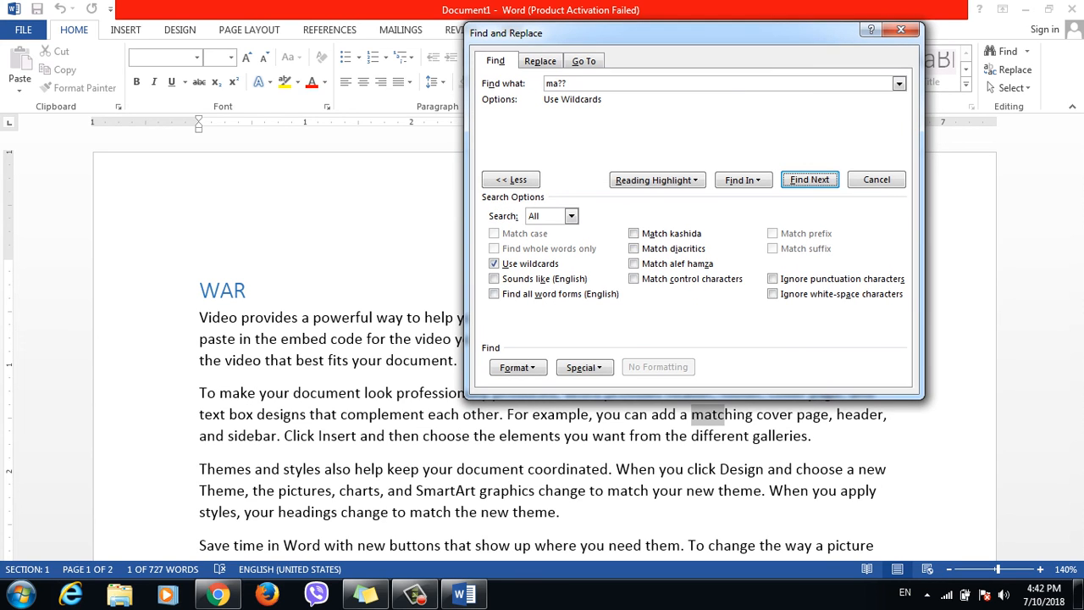
key(Return)
key(Return)
key(Return)
key(Return)
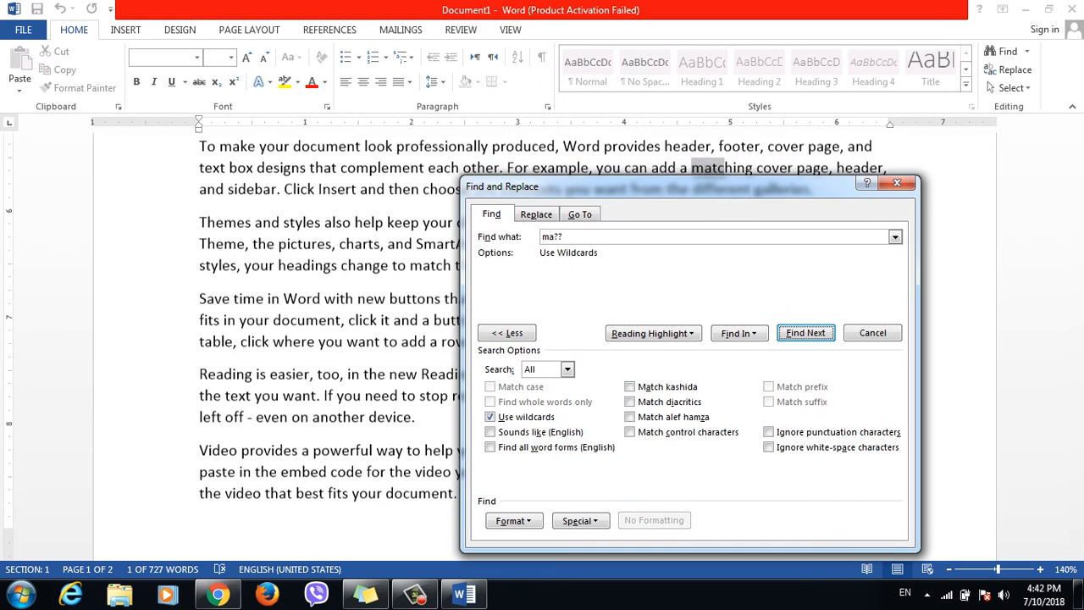